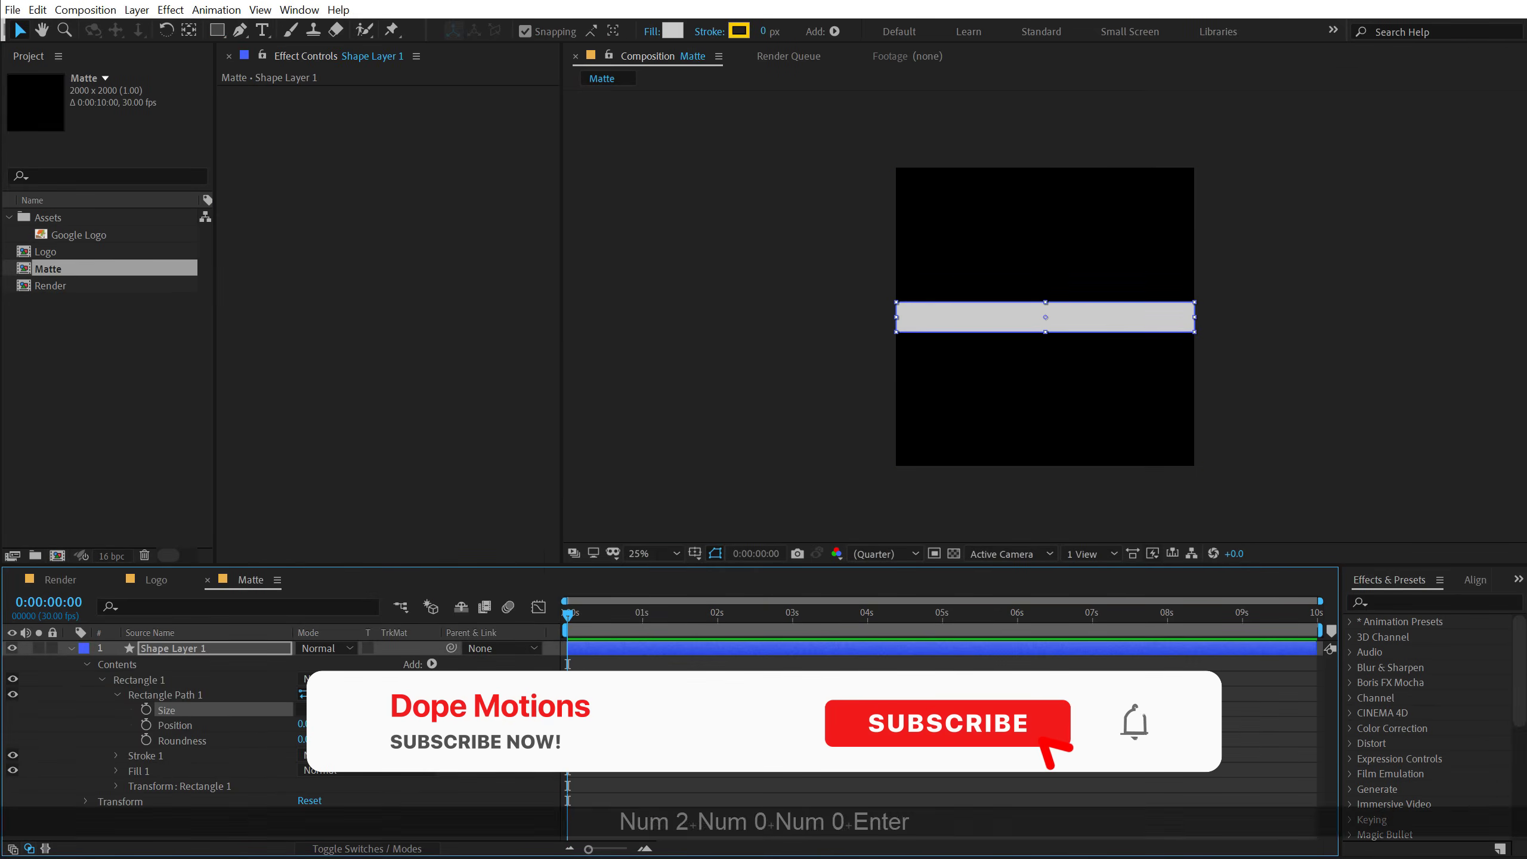
Step: Begin with a new project containing only the Google Logo image inside an Assets folder
key(ctrl+d)
click(174, 725)
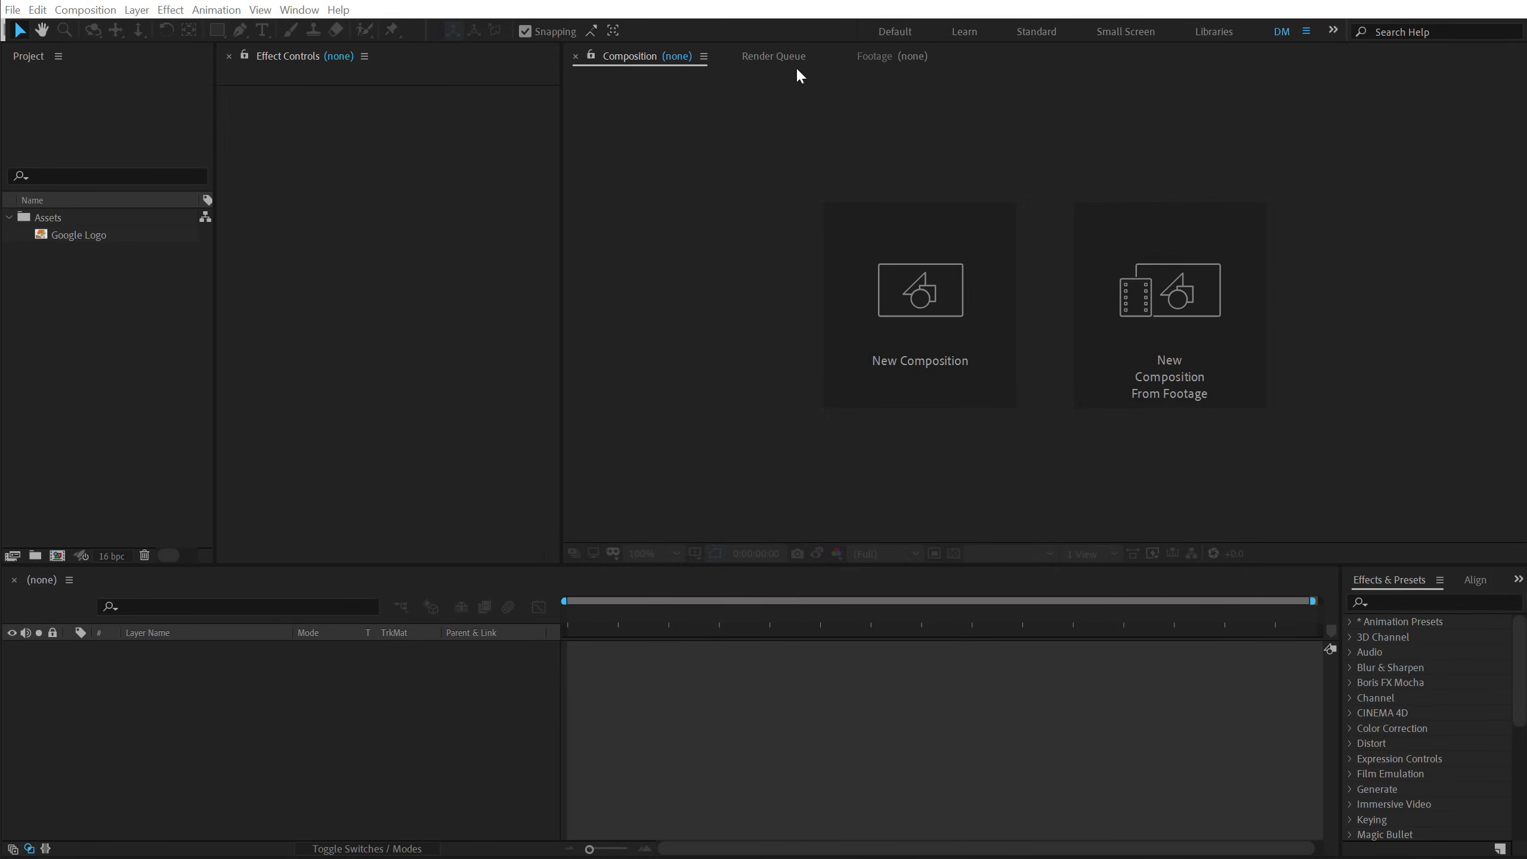
Step: Create and open an empty 1920×1080 composition named Render, fitted to the viewer
click(56, 556)
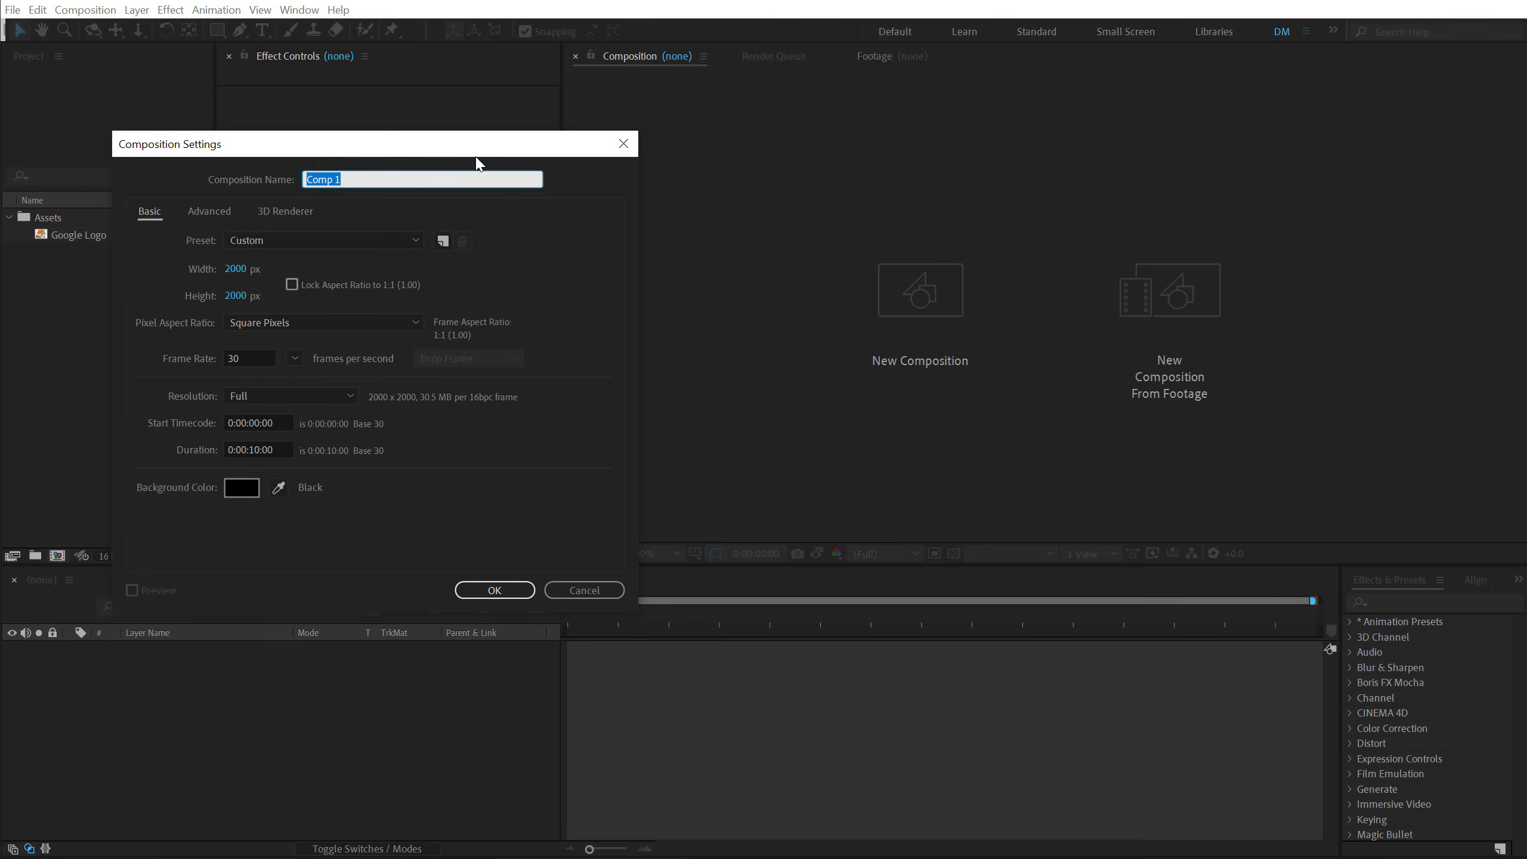
drag(426, 145, 620, 167)
click(437, 295)
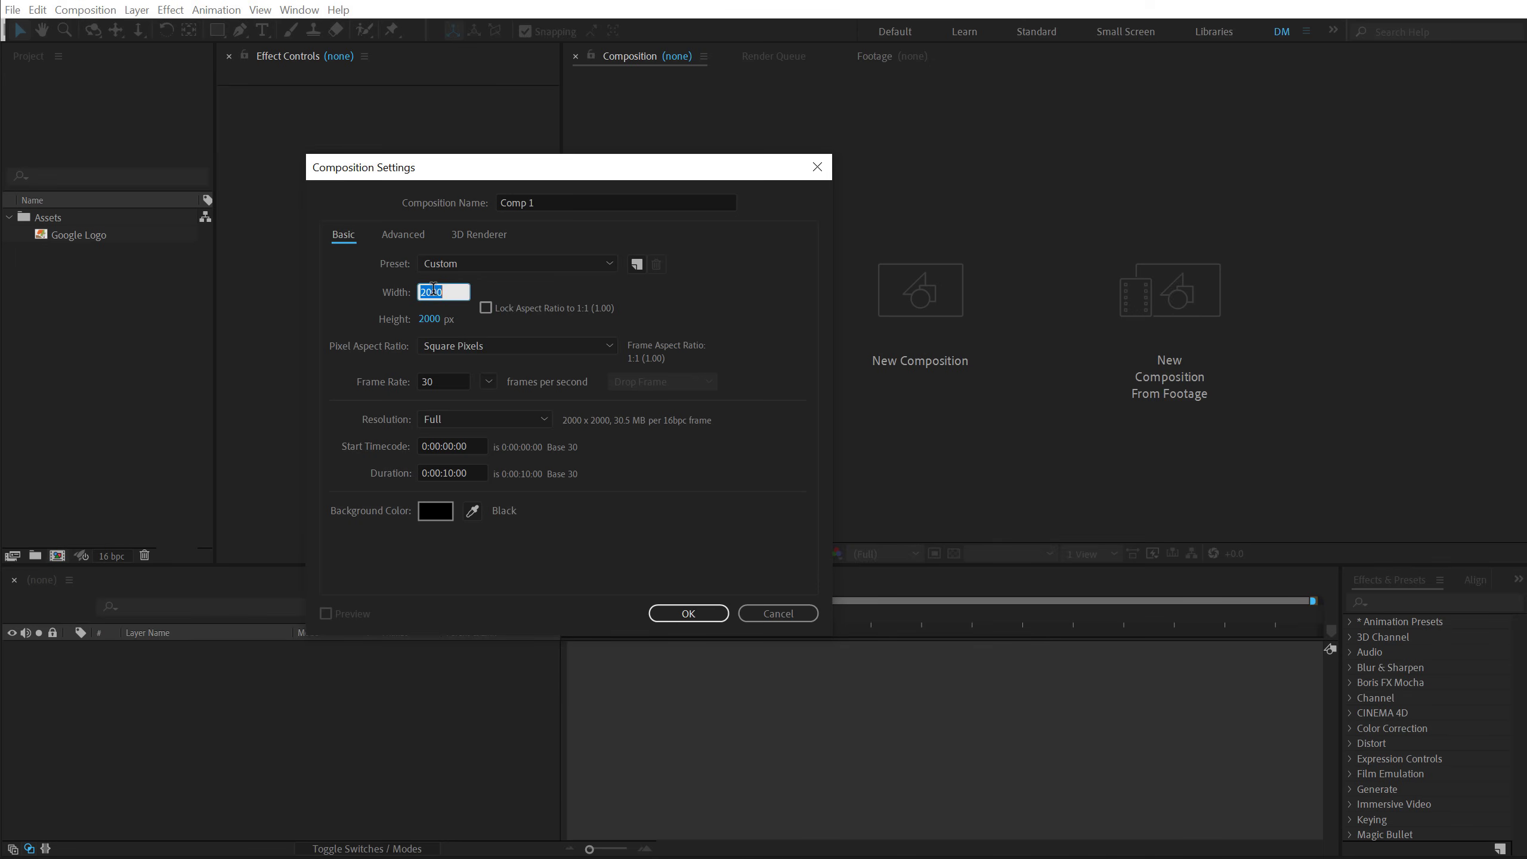
text(1920)
click(429, 319)
text(108)
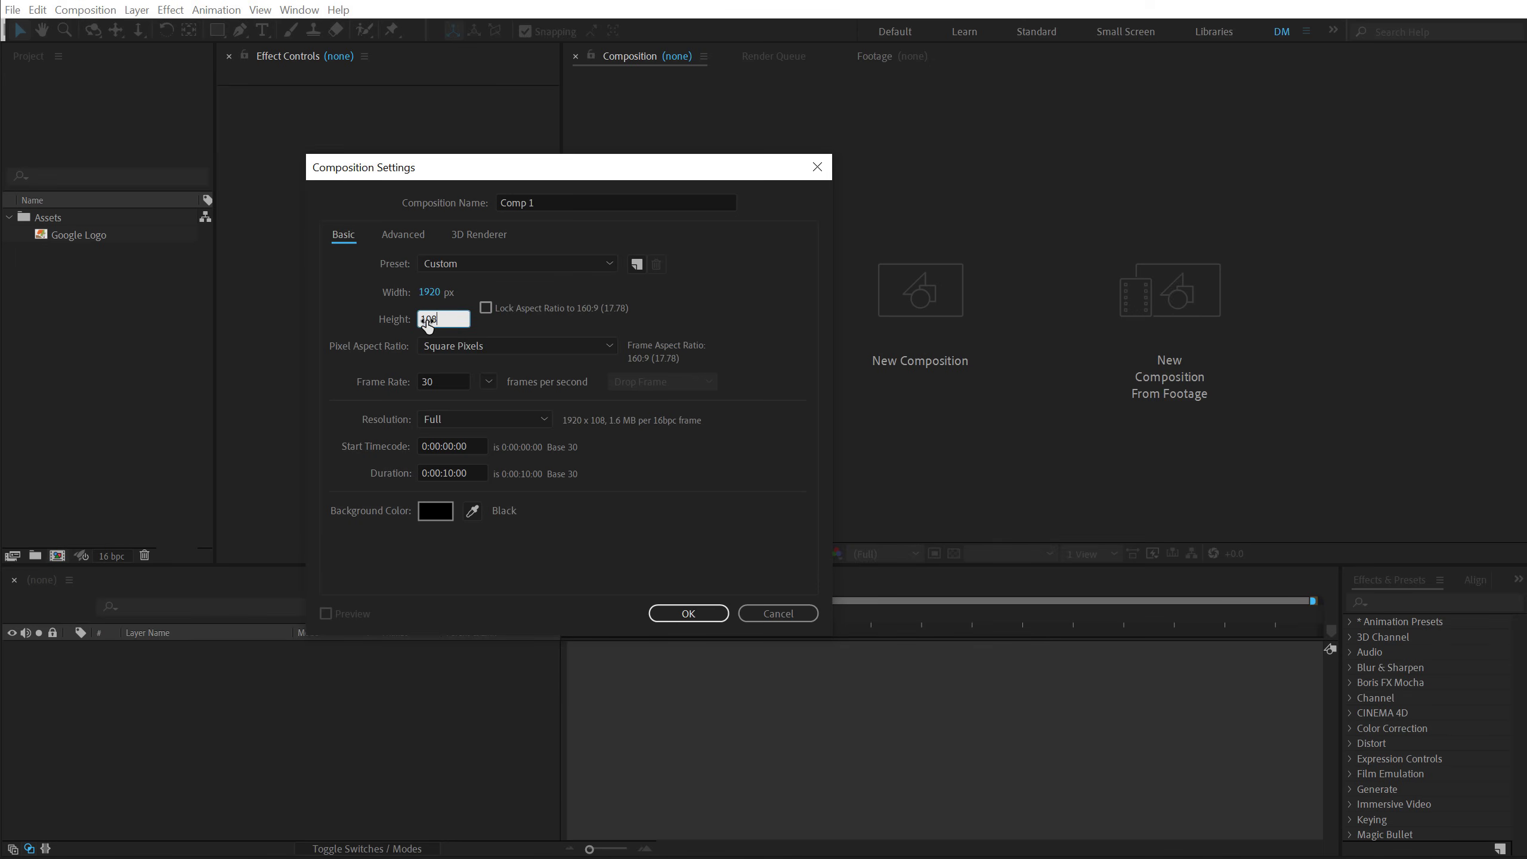
text(0)
click(567, 203)
text(Render)
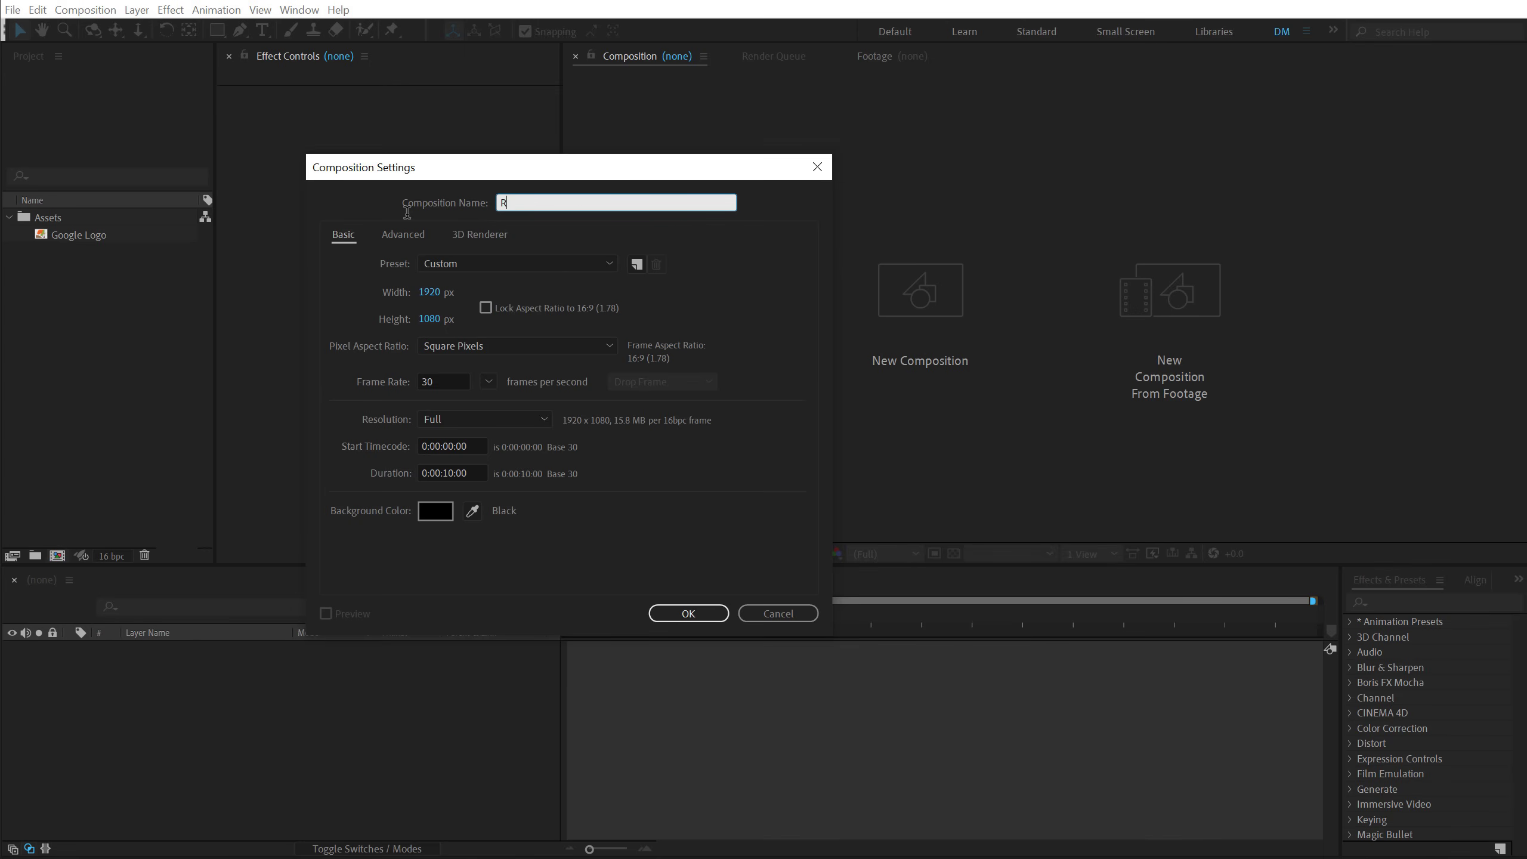
click(708, 612)
key(comma)
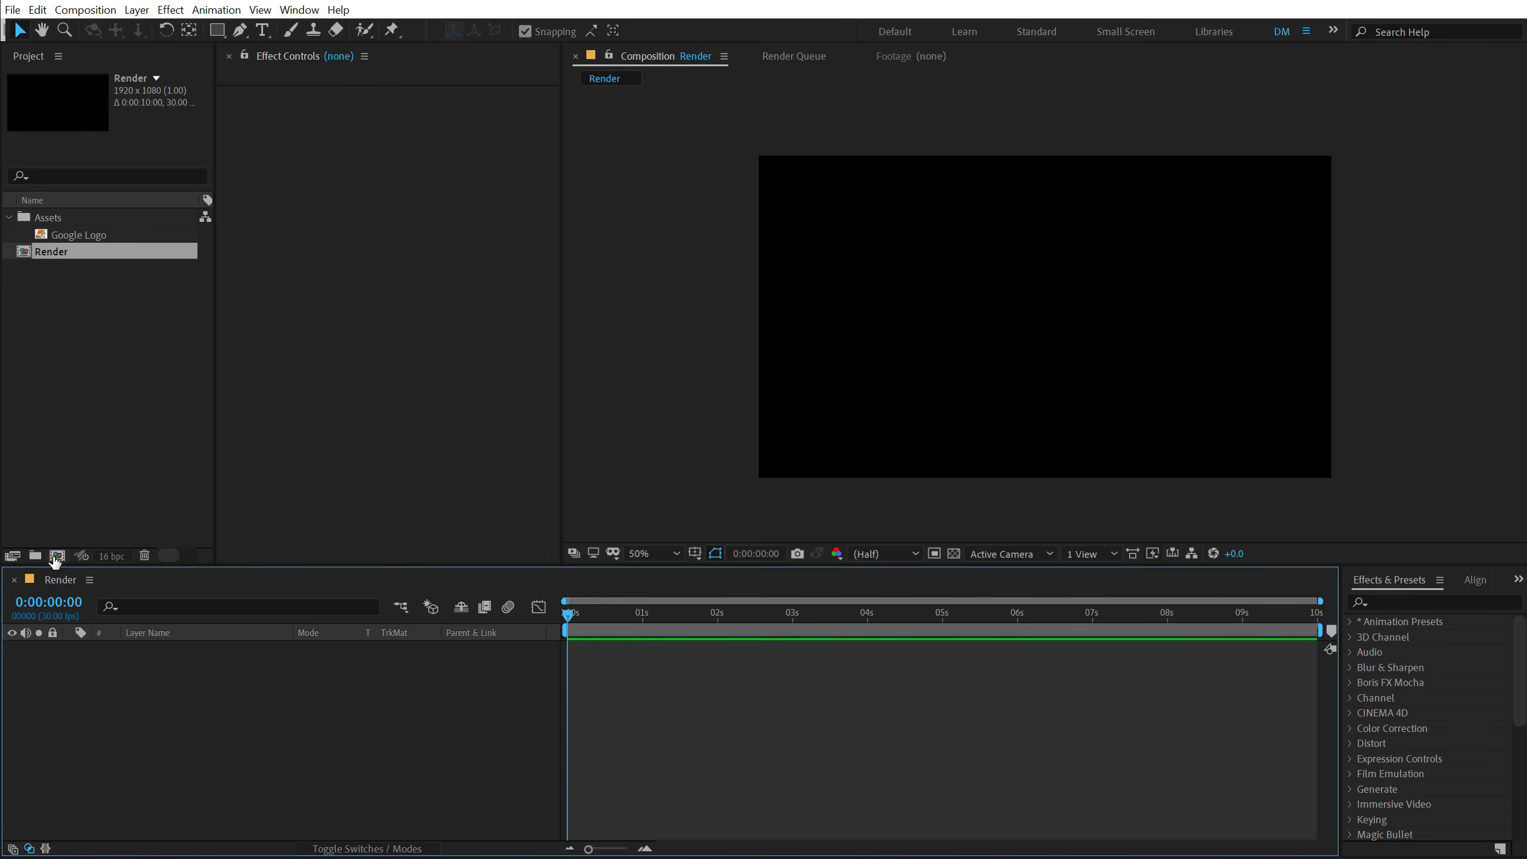
Step: Create a composition named Logo and place the Google Logo image in it
click(57, 556)
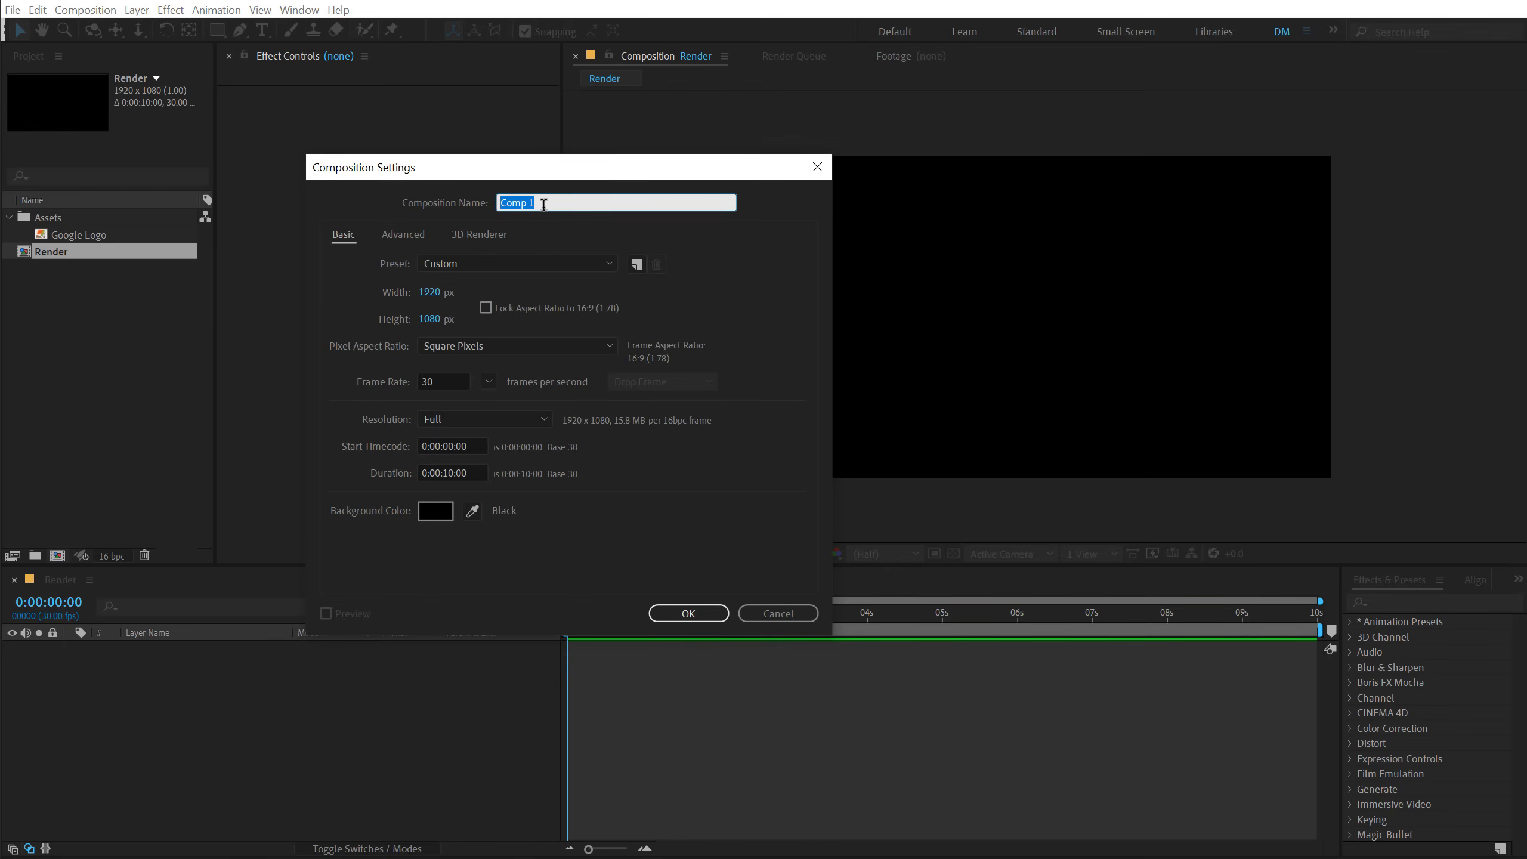
text(Logo)
click(688, 615)
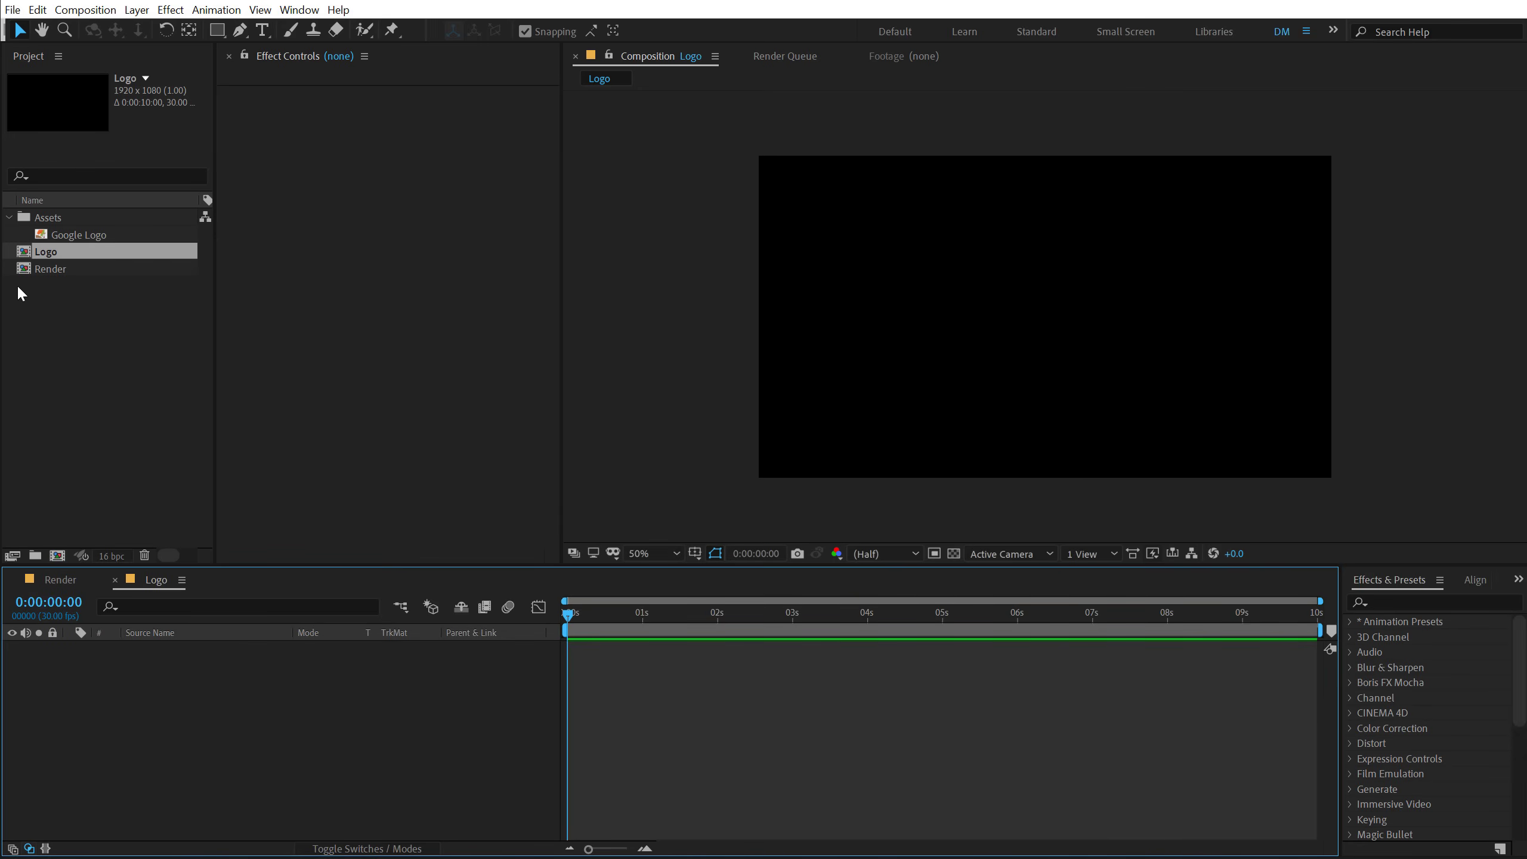
drag(72, 235, 191, 690)
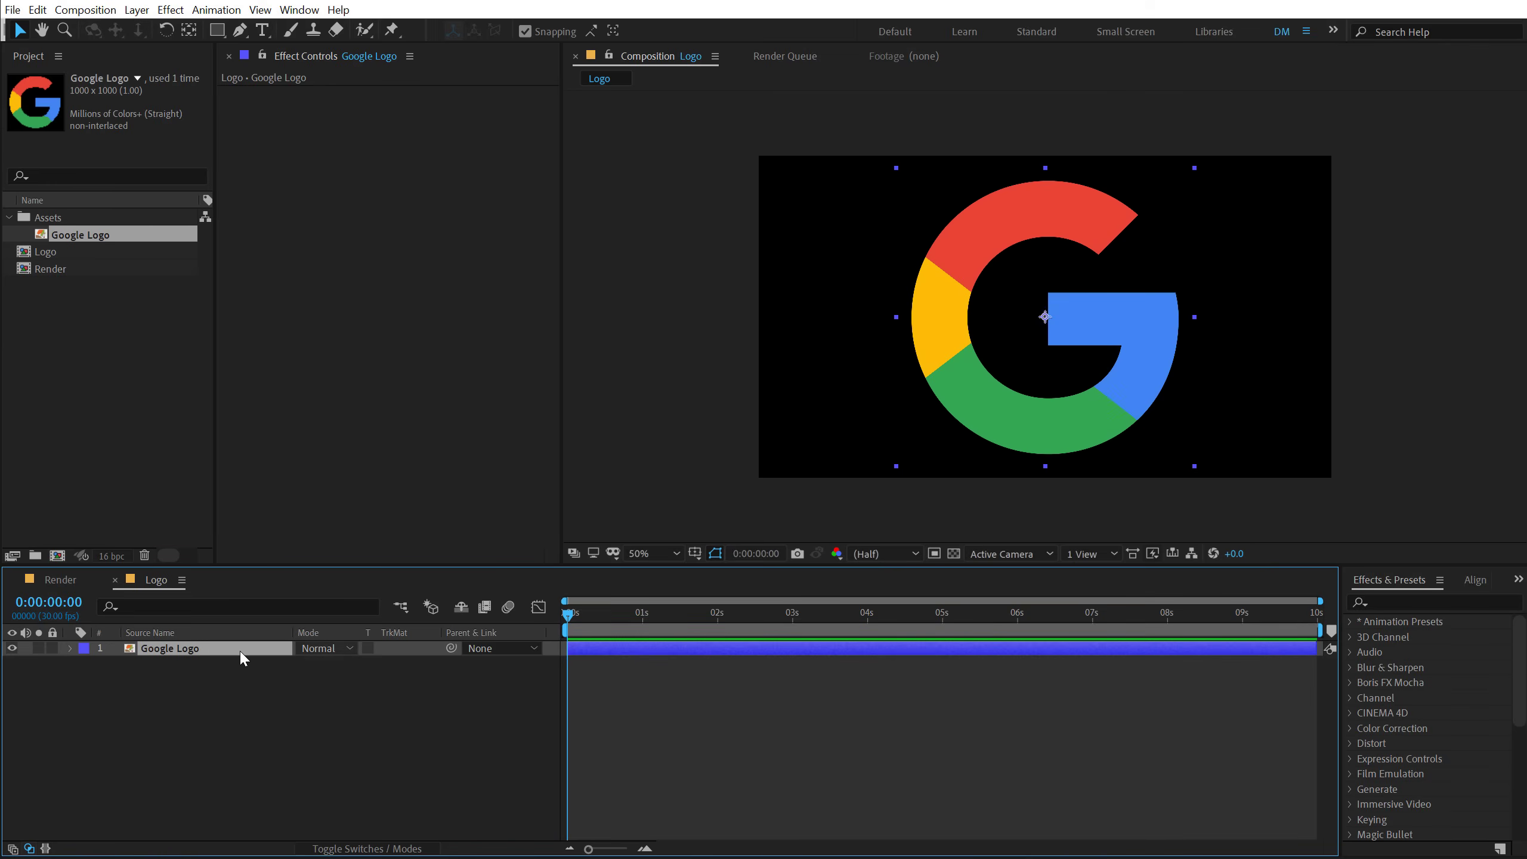
Step: Scale the Google Logo layer down to 40%
key(s)
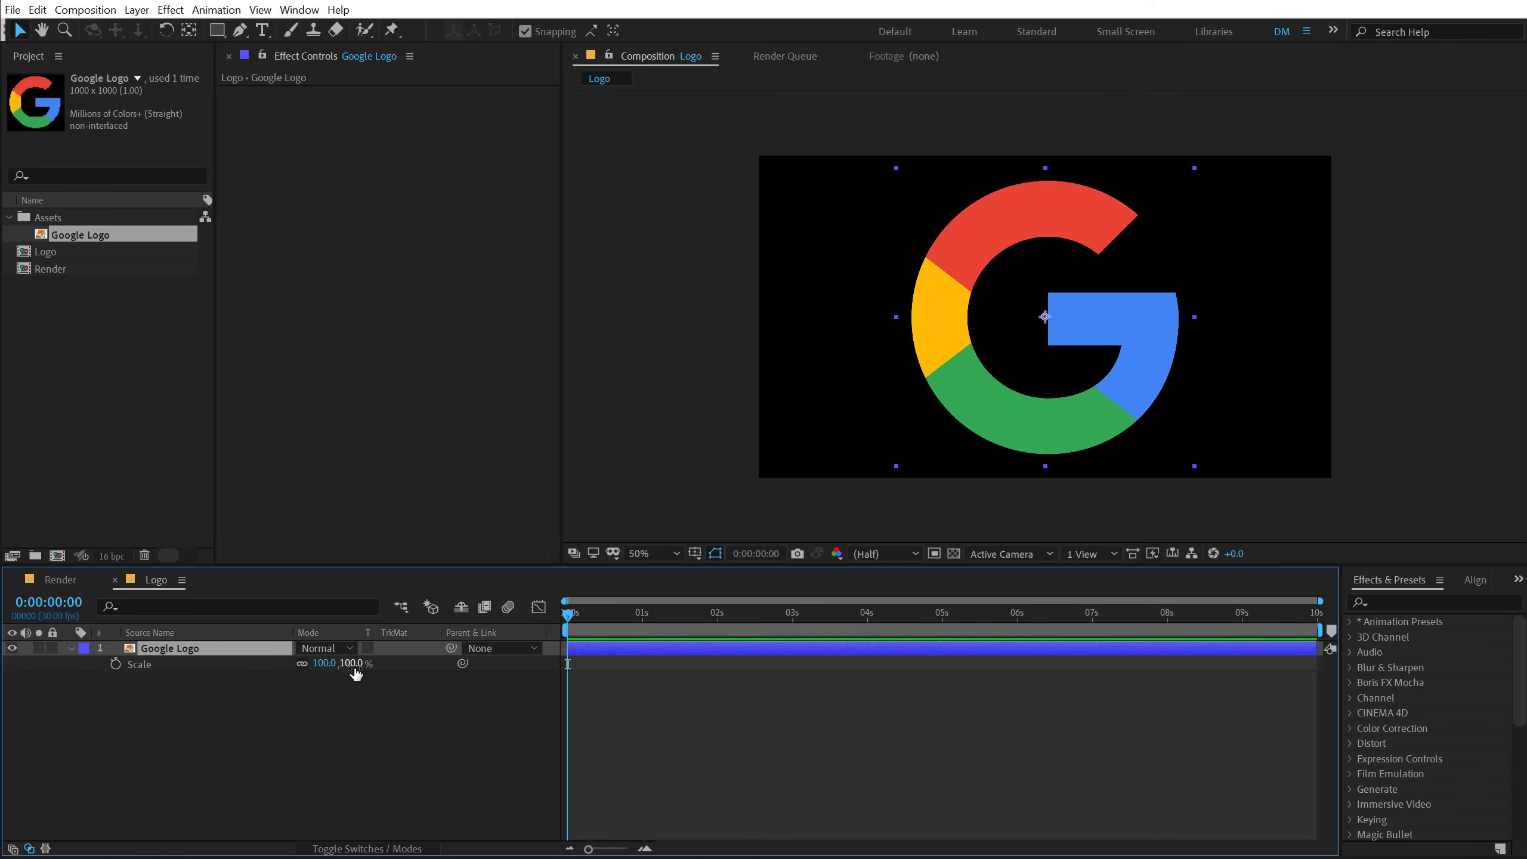
click(353, 663)
text(45)
key(Return)
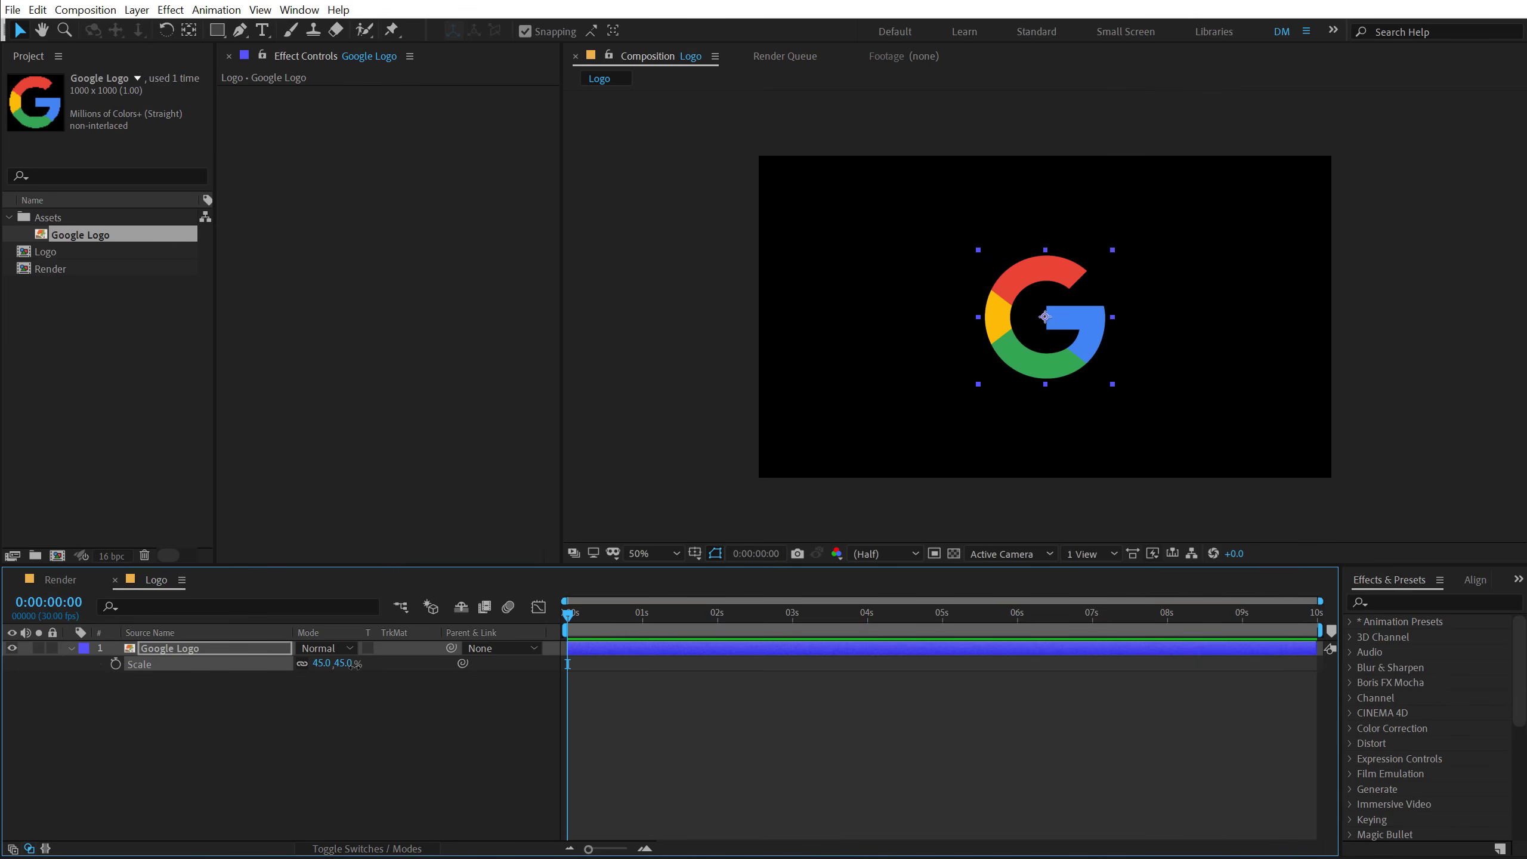
click(349, 664)
text(40)
key(Return)
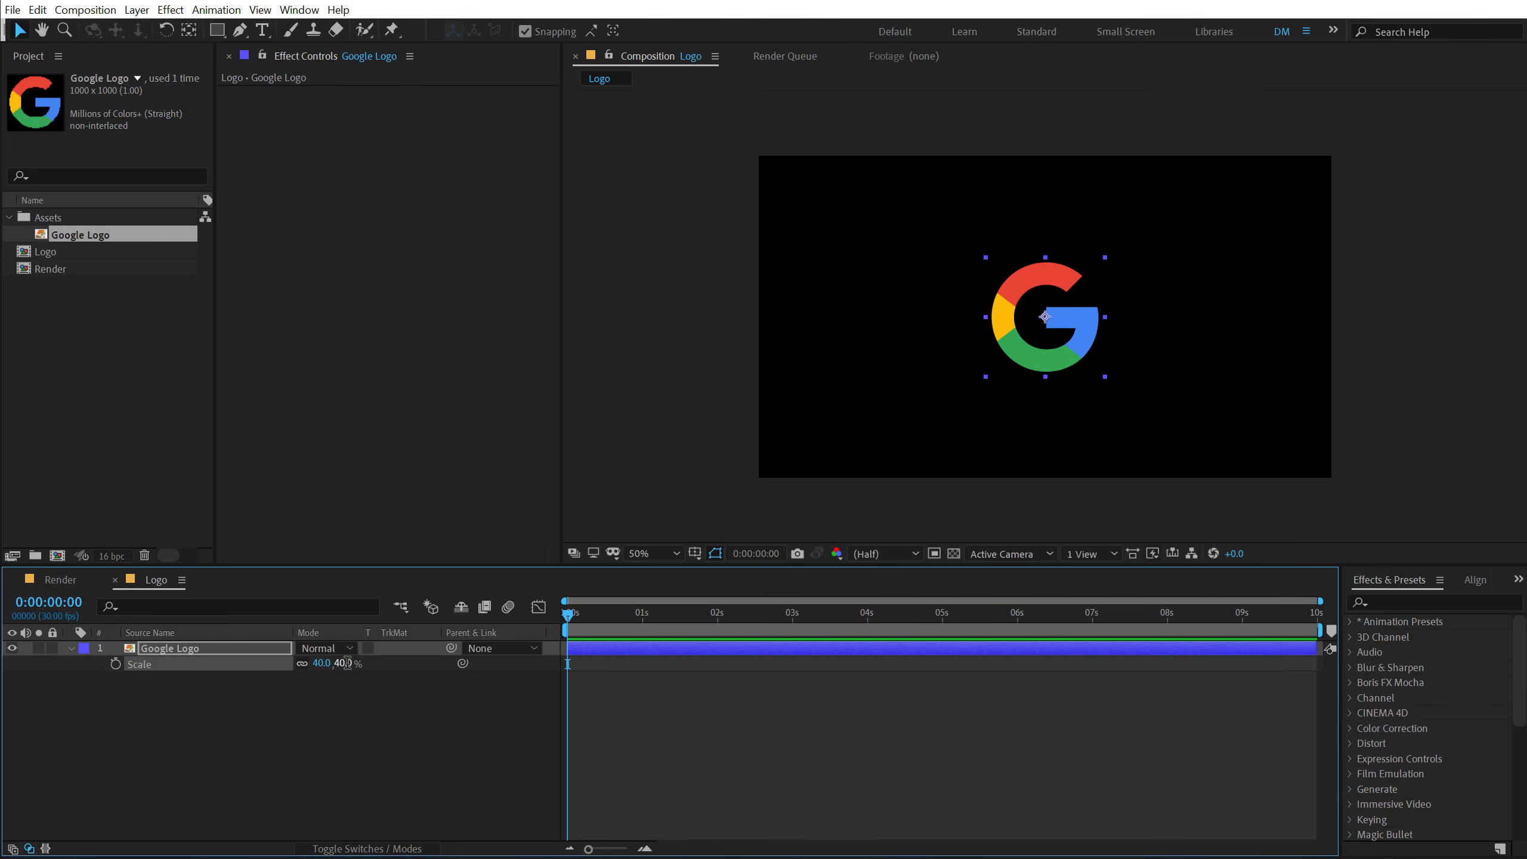
click(355, 712)
click(70, 648)
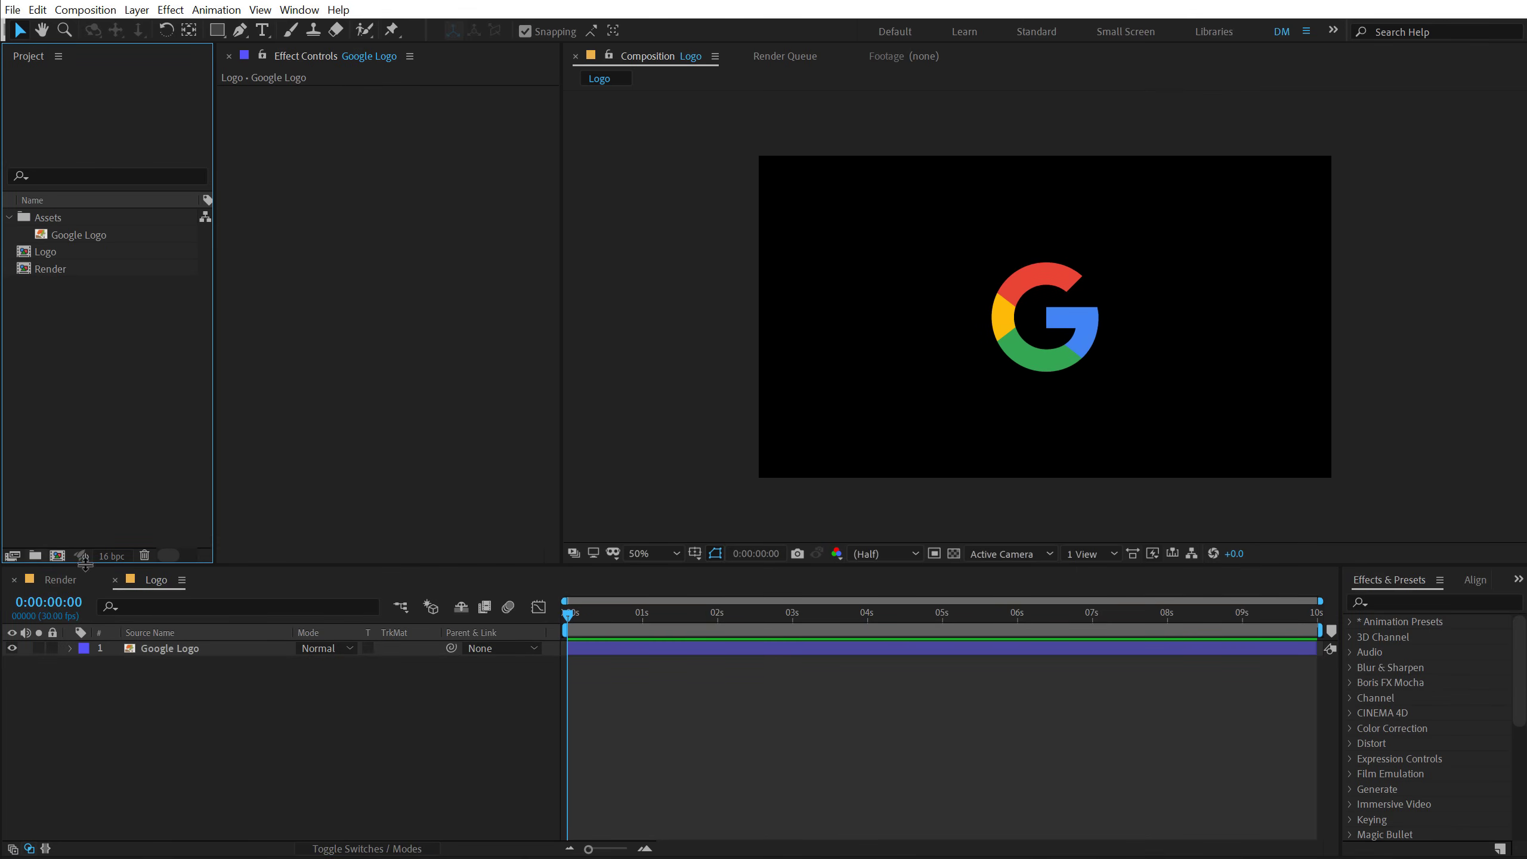
Step: Create an empty square composition named Matte, 2000 wide by 2000 high
click(58, 554)
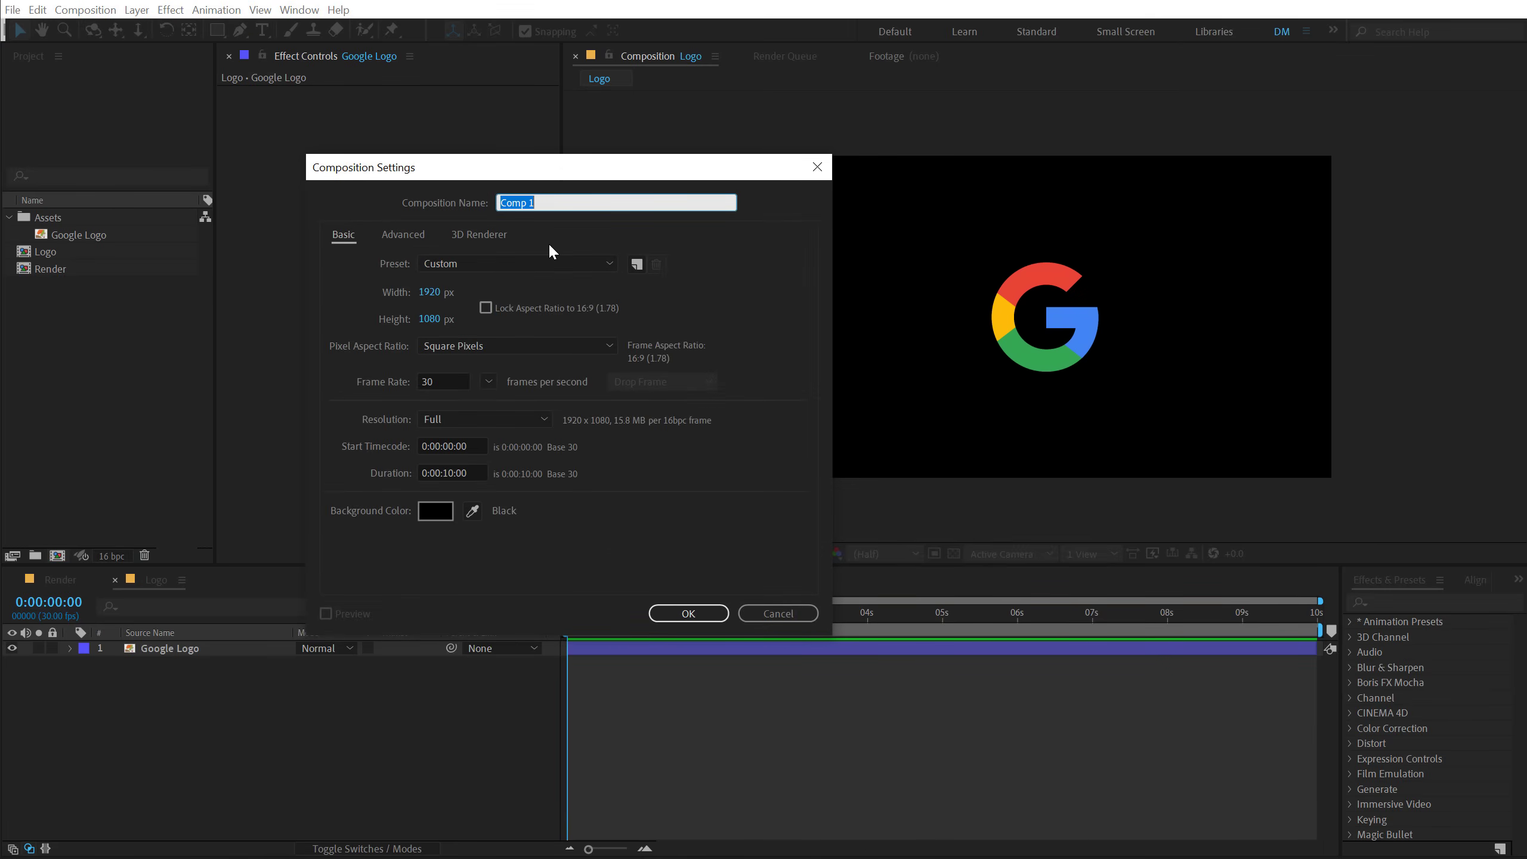
text(Lin)
key(BackSpace)
key(BackSpace)
key(BackSpace)
key(BackSpace)
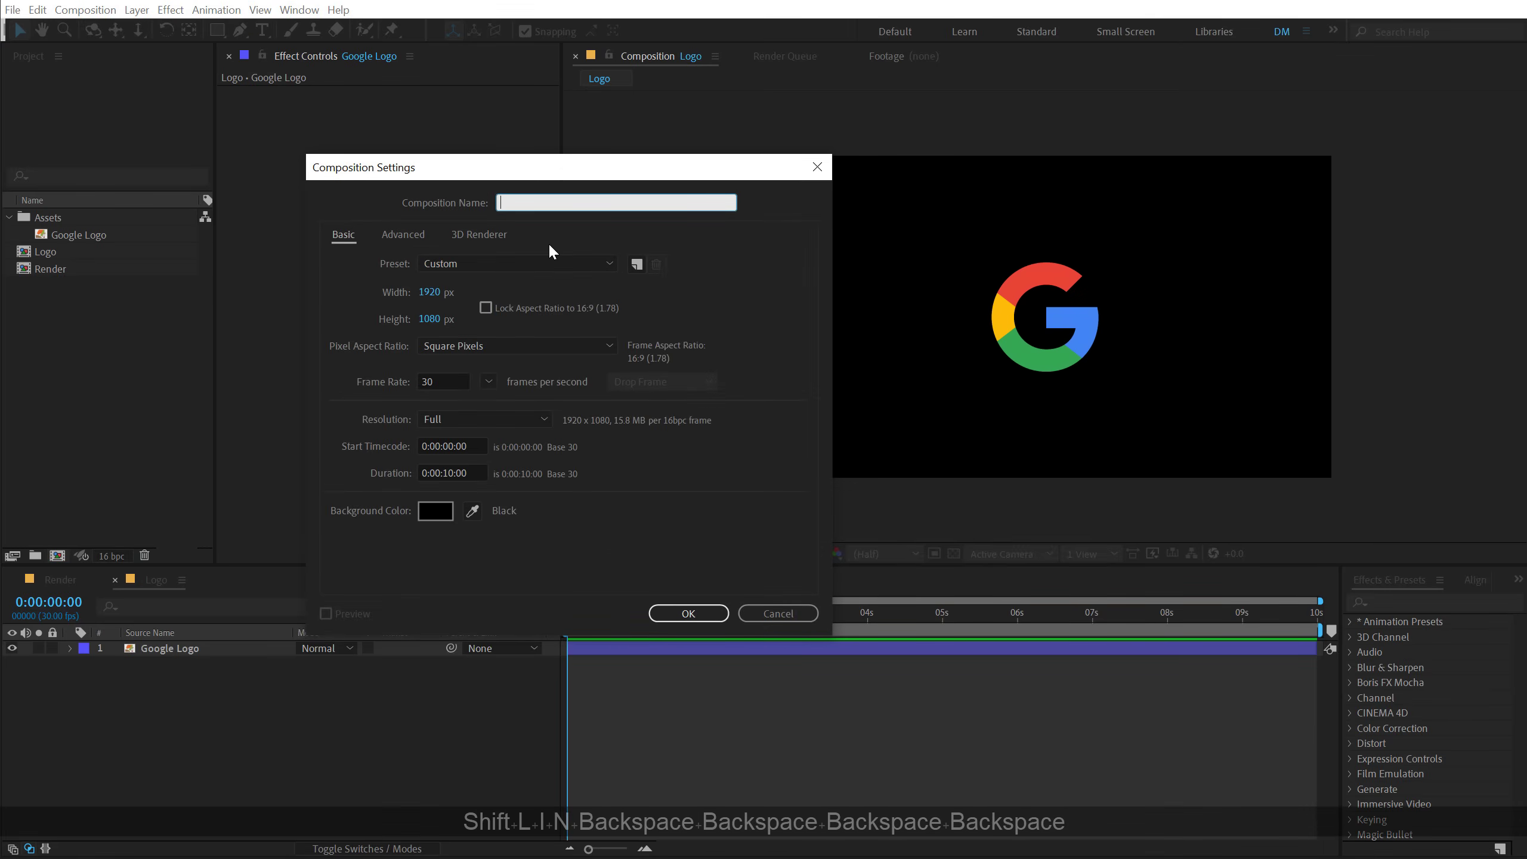
text(Matte)
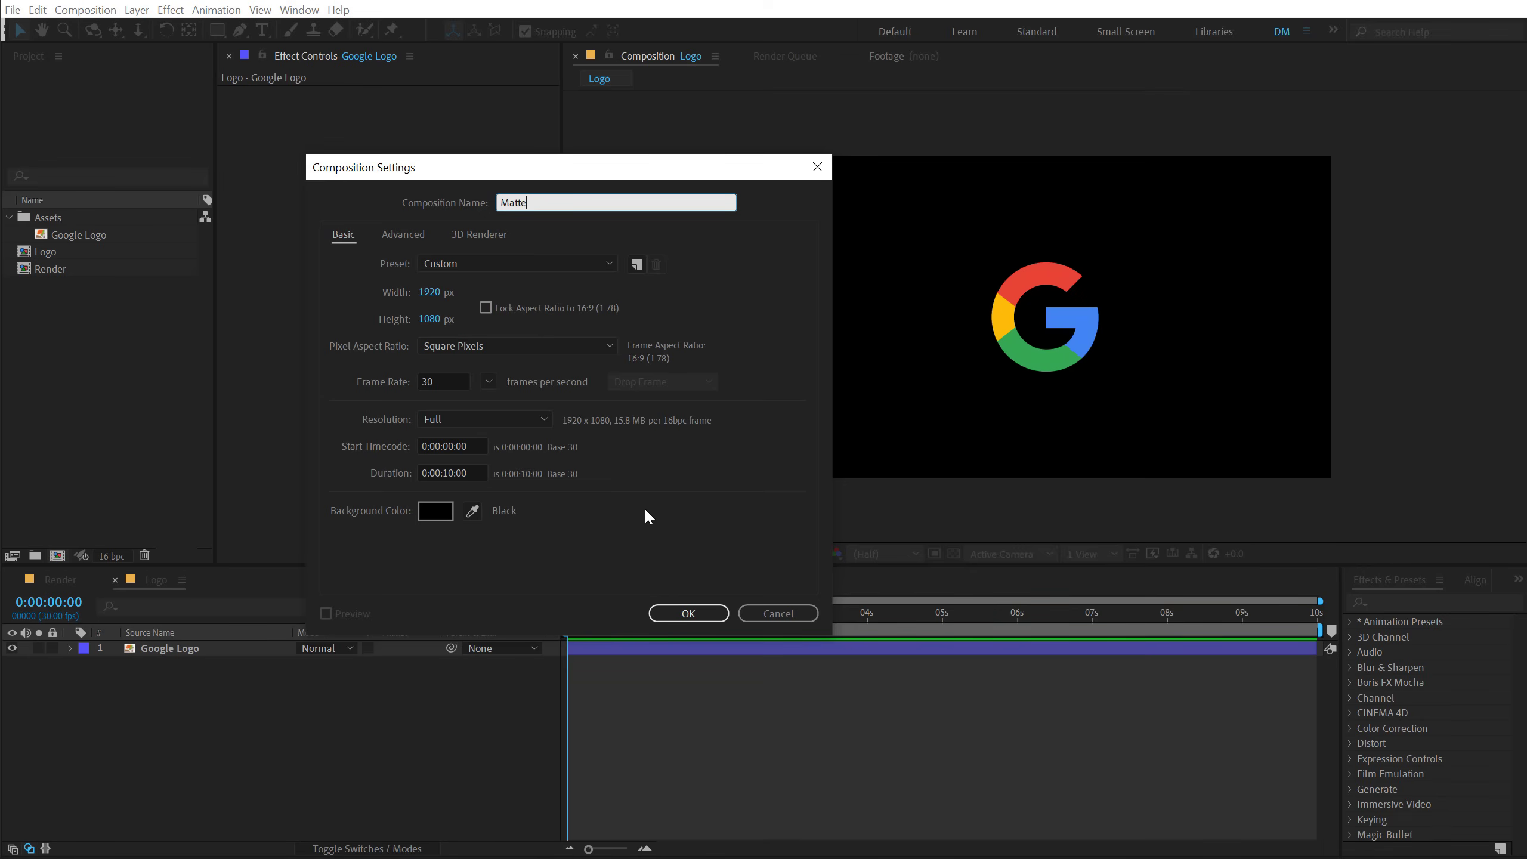
click(432, 297)
text(2000)
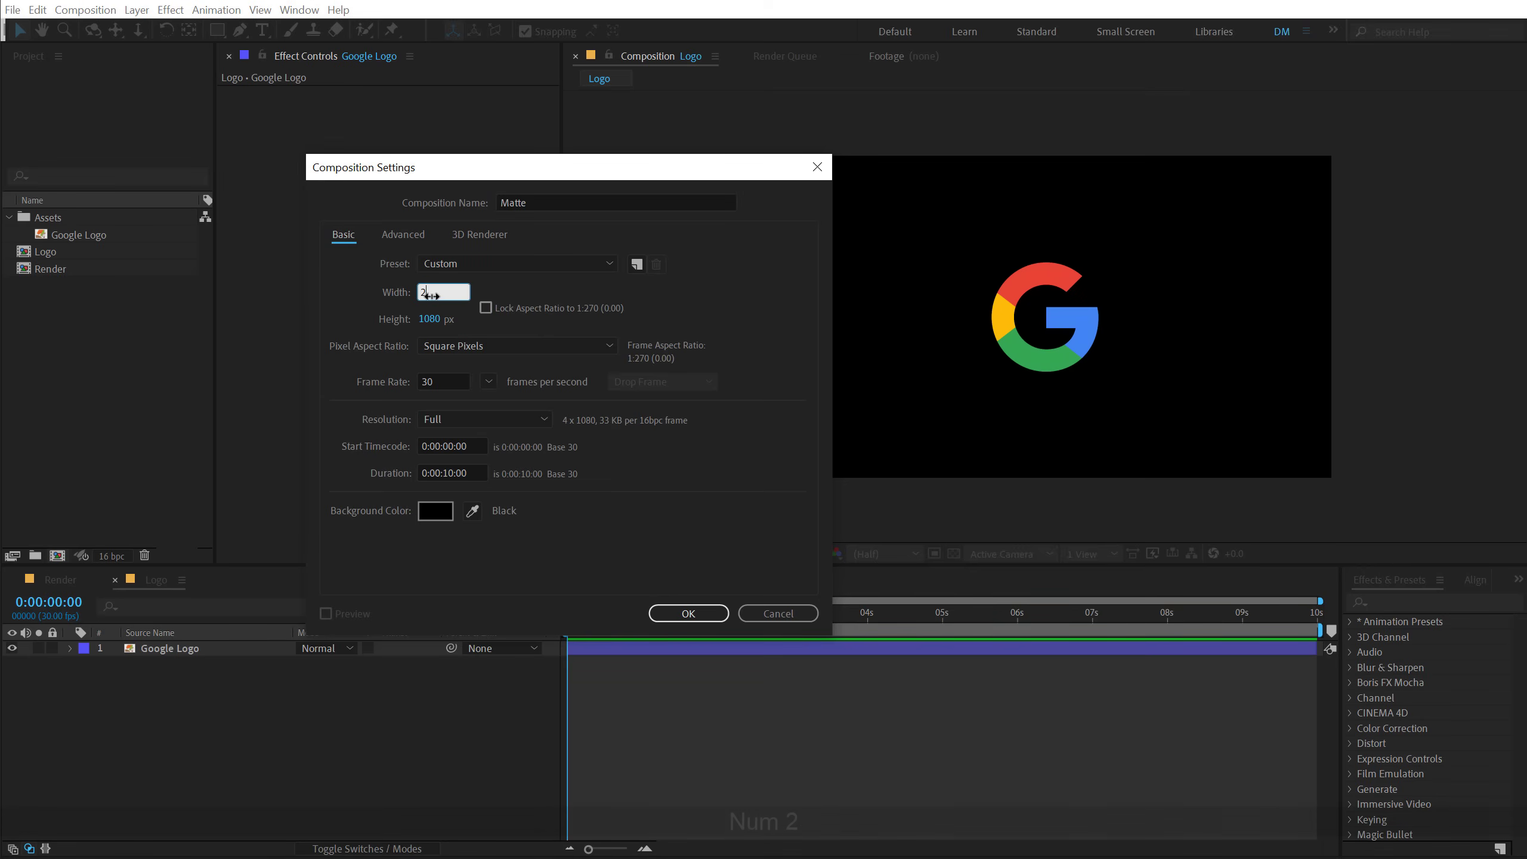
click(429, 319)
text(2000)
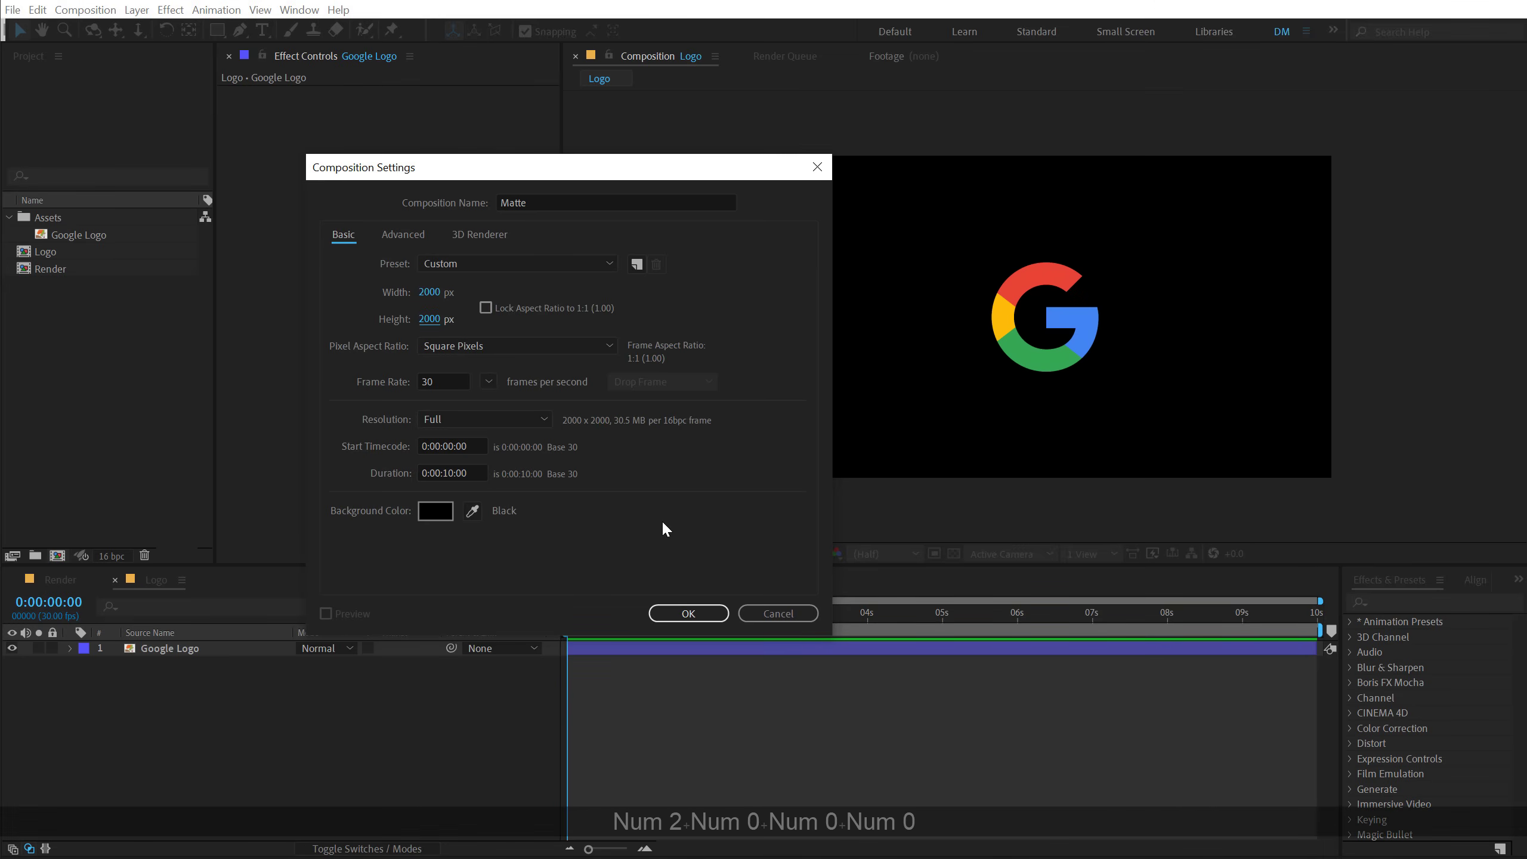
click(688, 613)
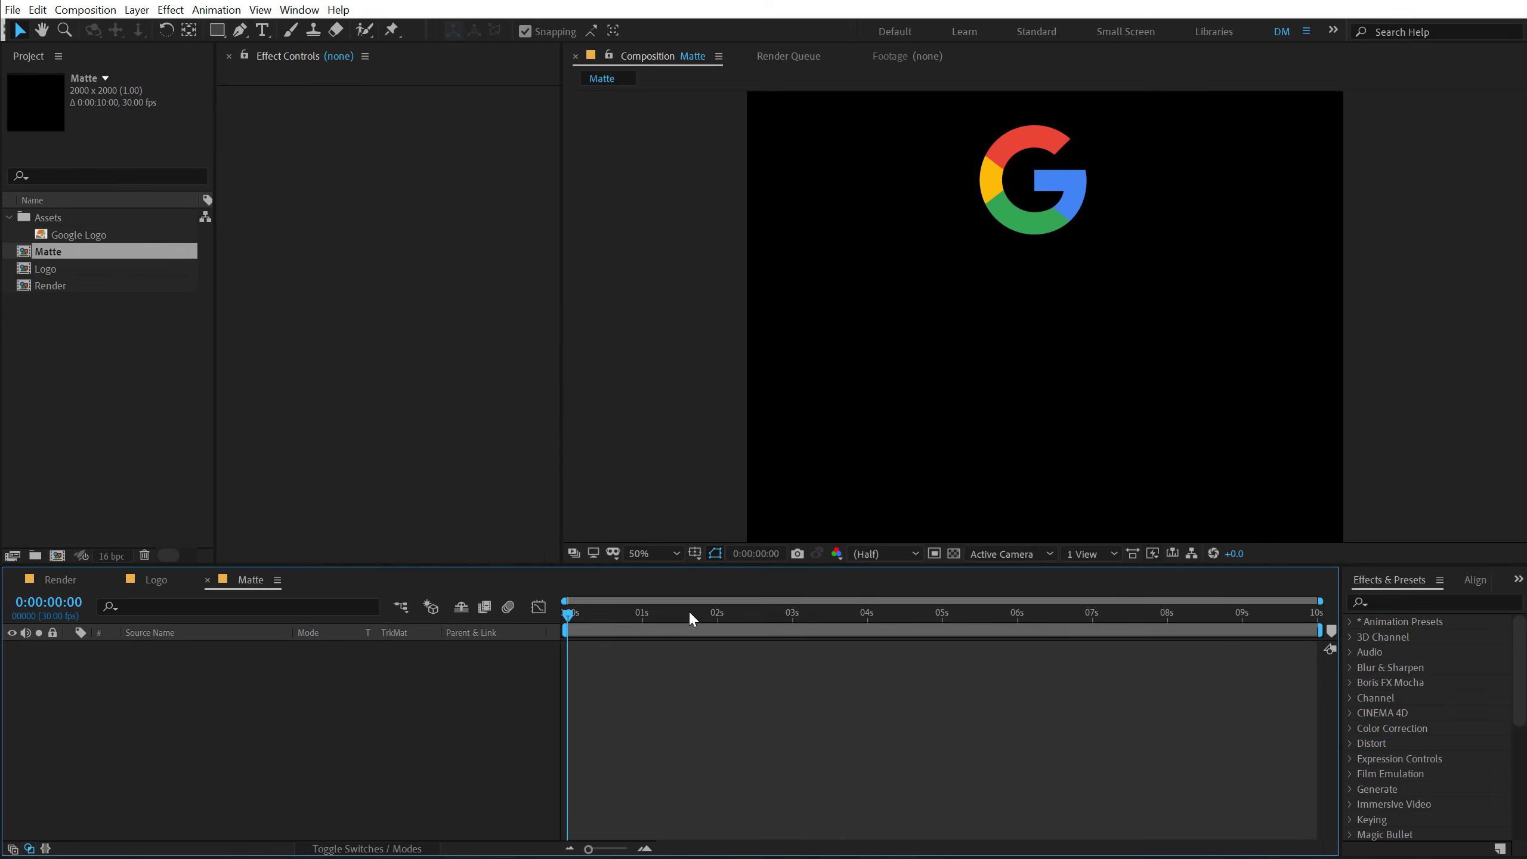
Step: Add a full-comp rectangle shape and resize it to 2000×400 with unlinked dimensions
double_click(218, 31)
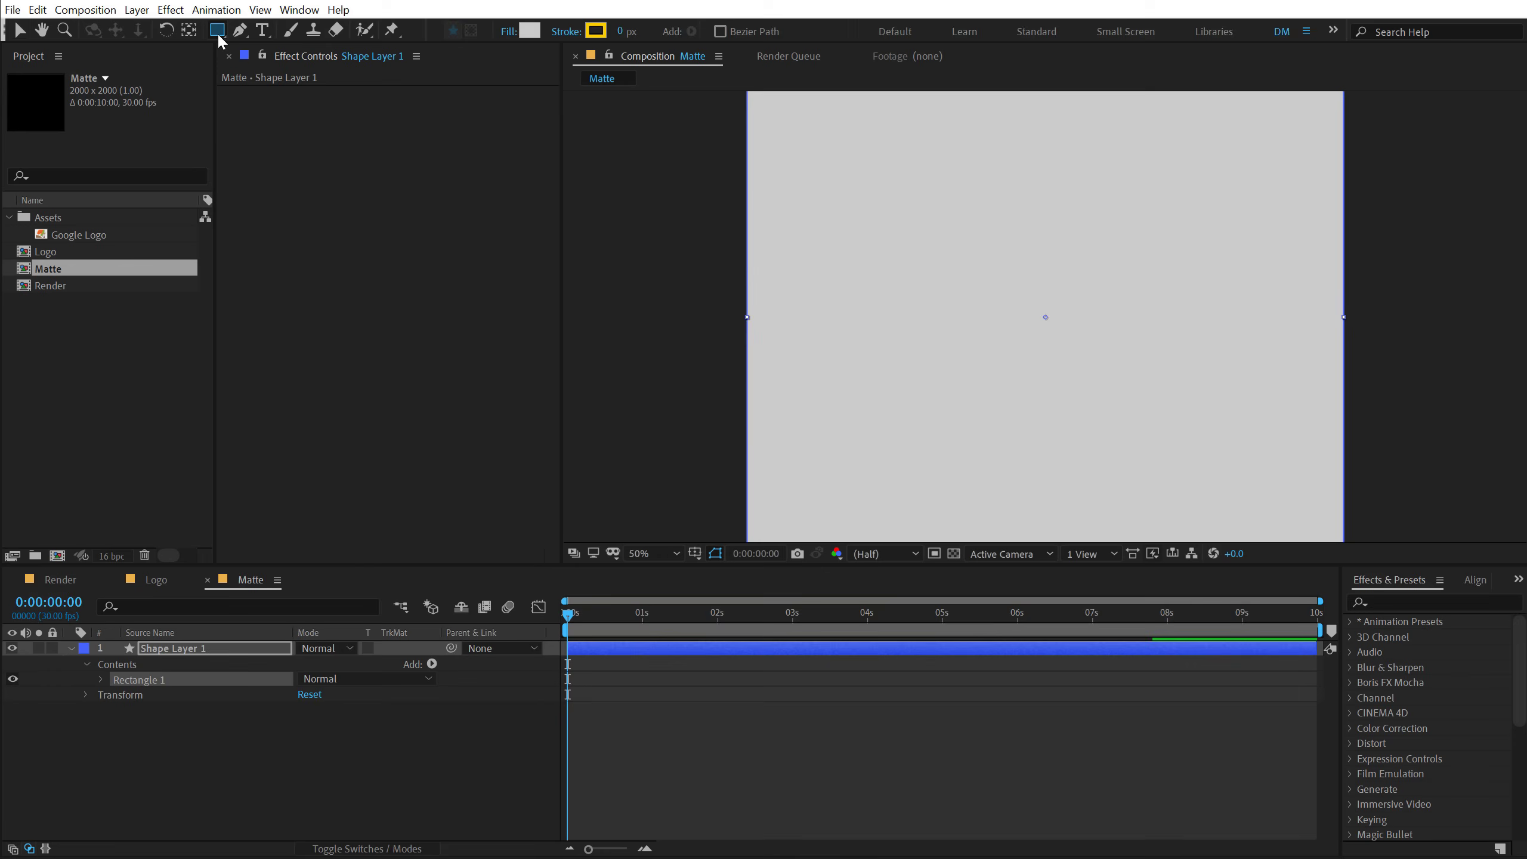
scroll(868, 307, down, 2)
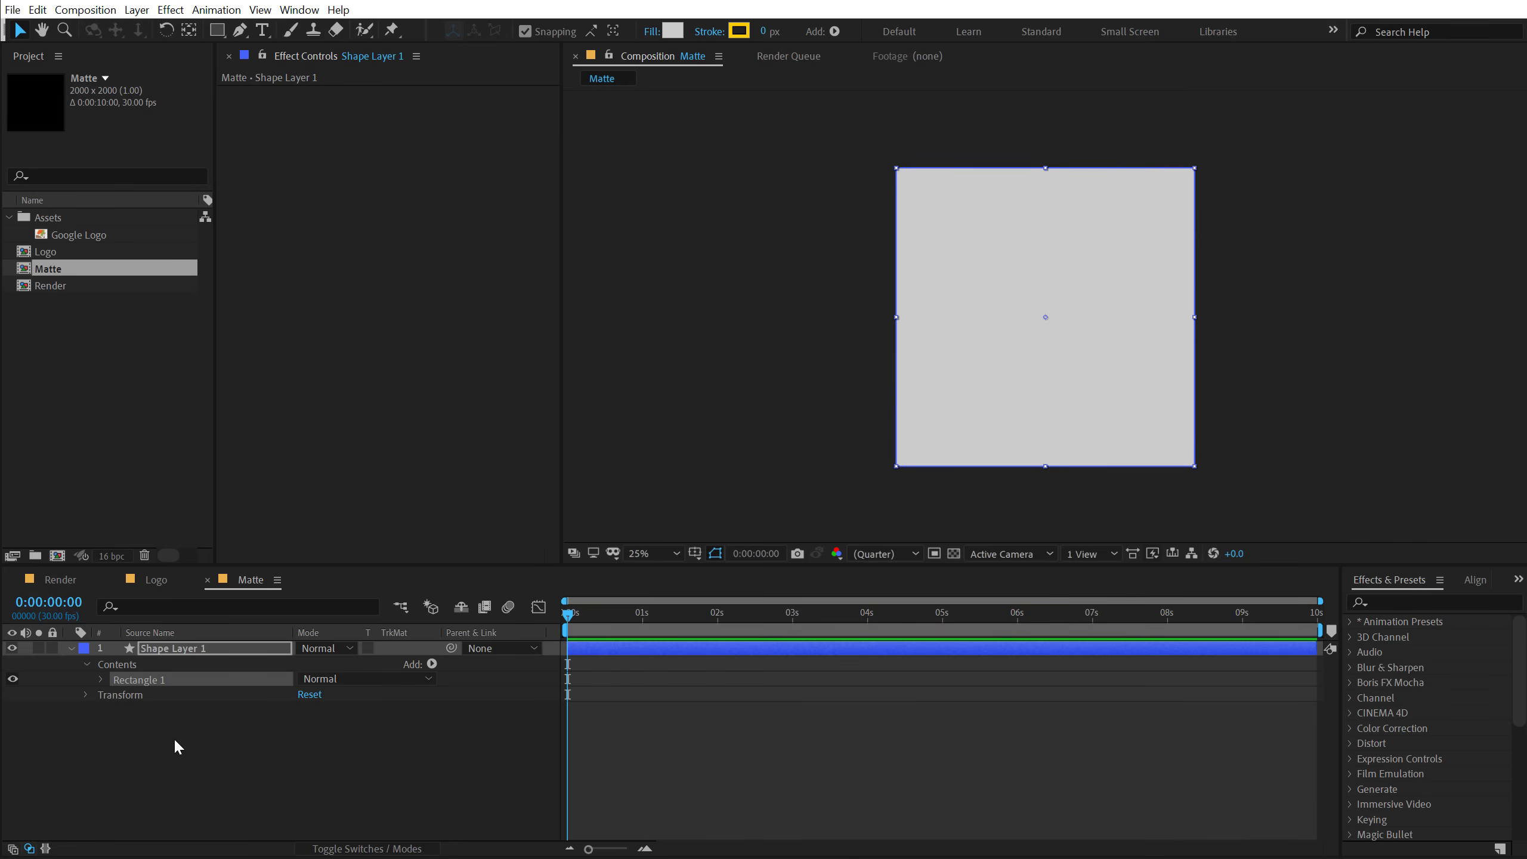
click(100, 677)
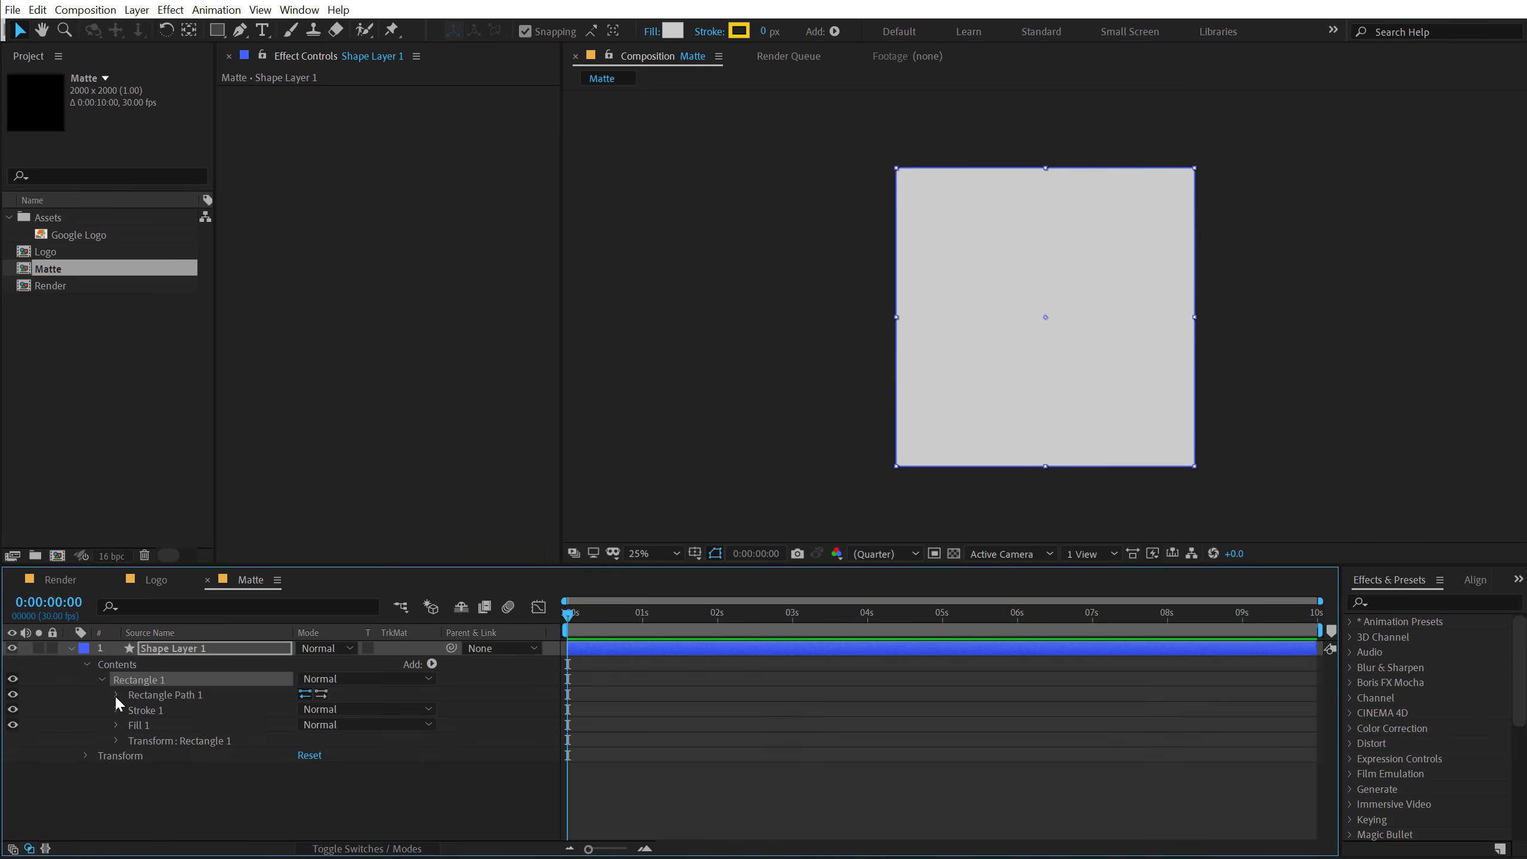
click(117, 695)
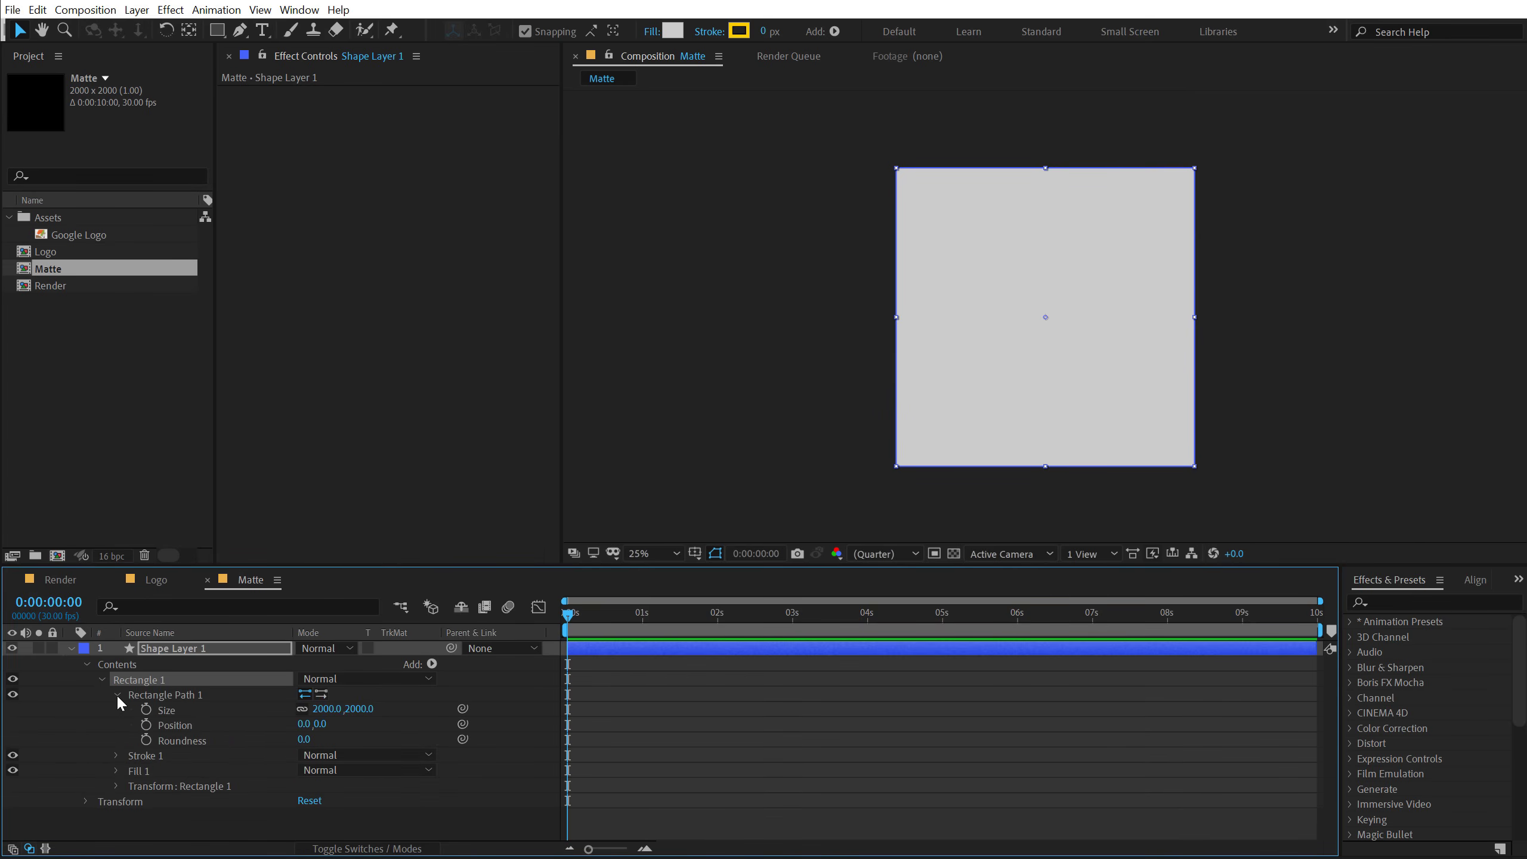
click(302, 709)
drag(360, 708, 374, 716)
click(360, 709)
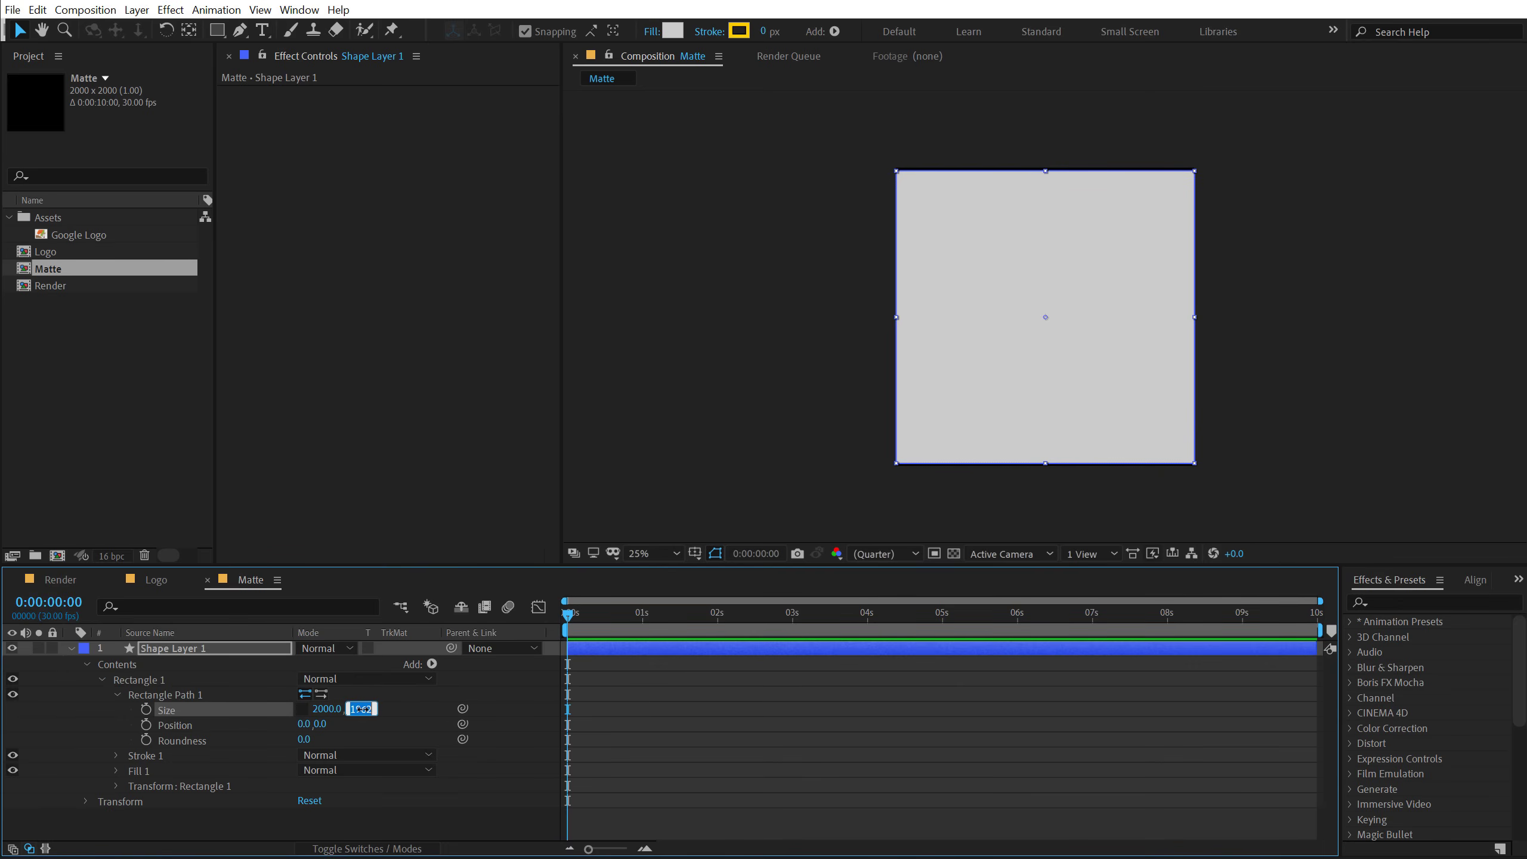
text(200)
key(Return)
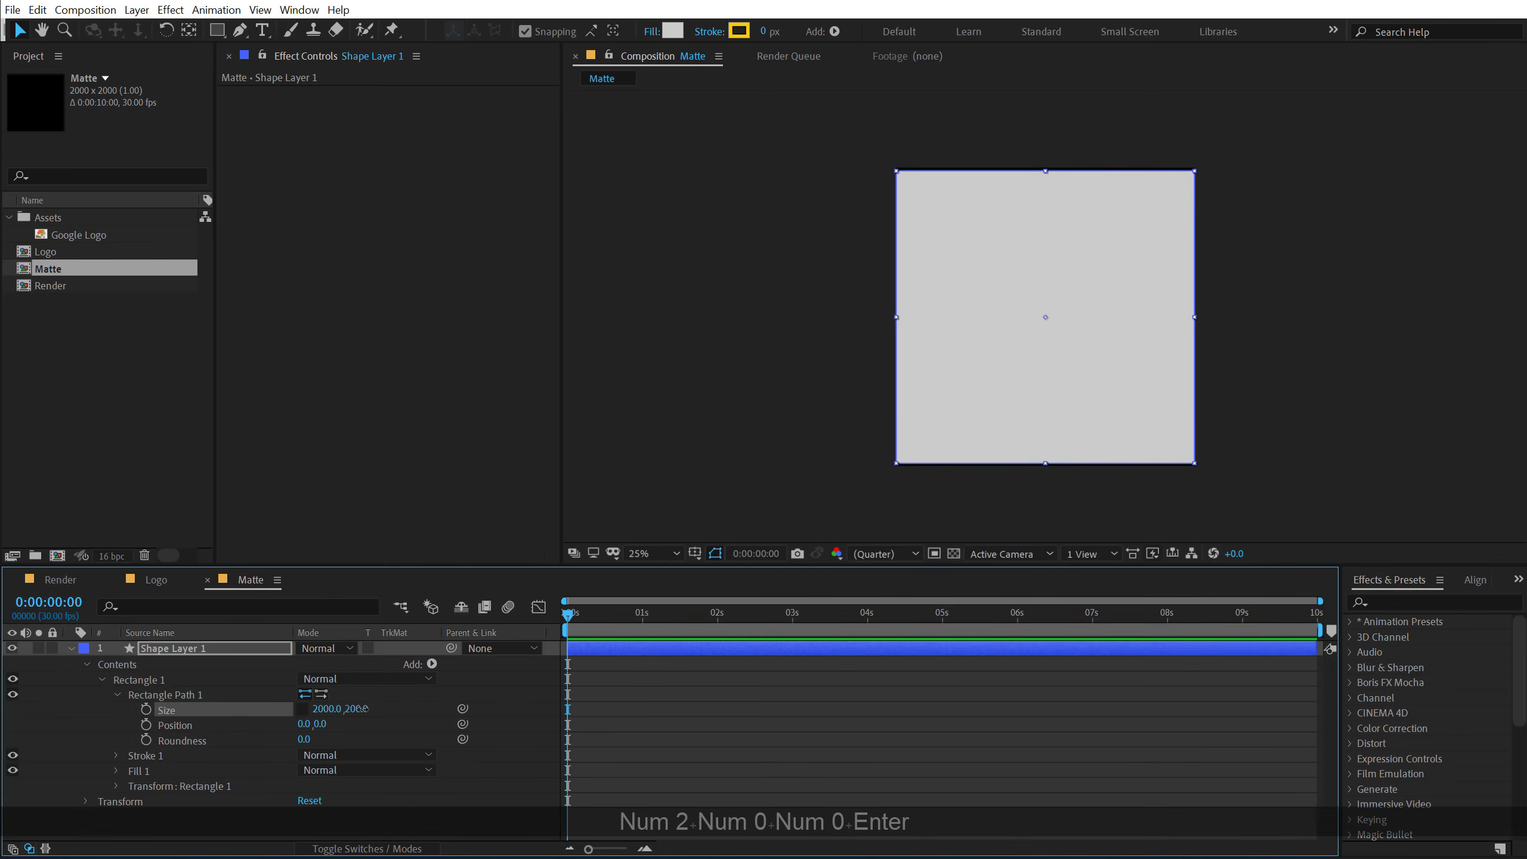
click(360, 709)
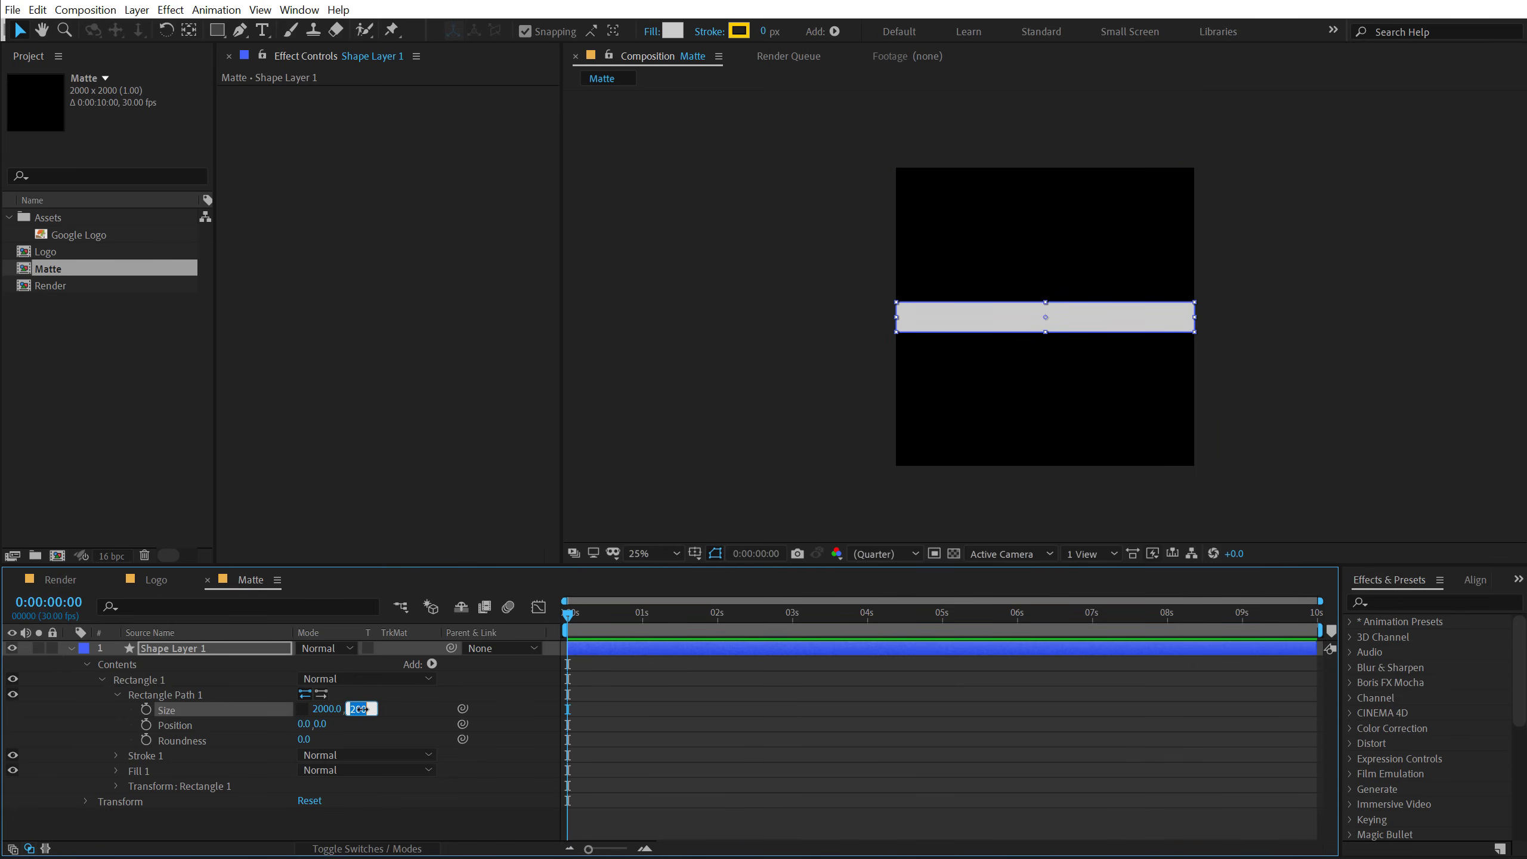
text(400)
key(Return)
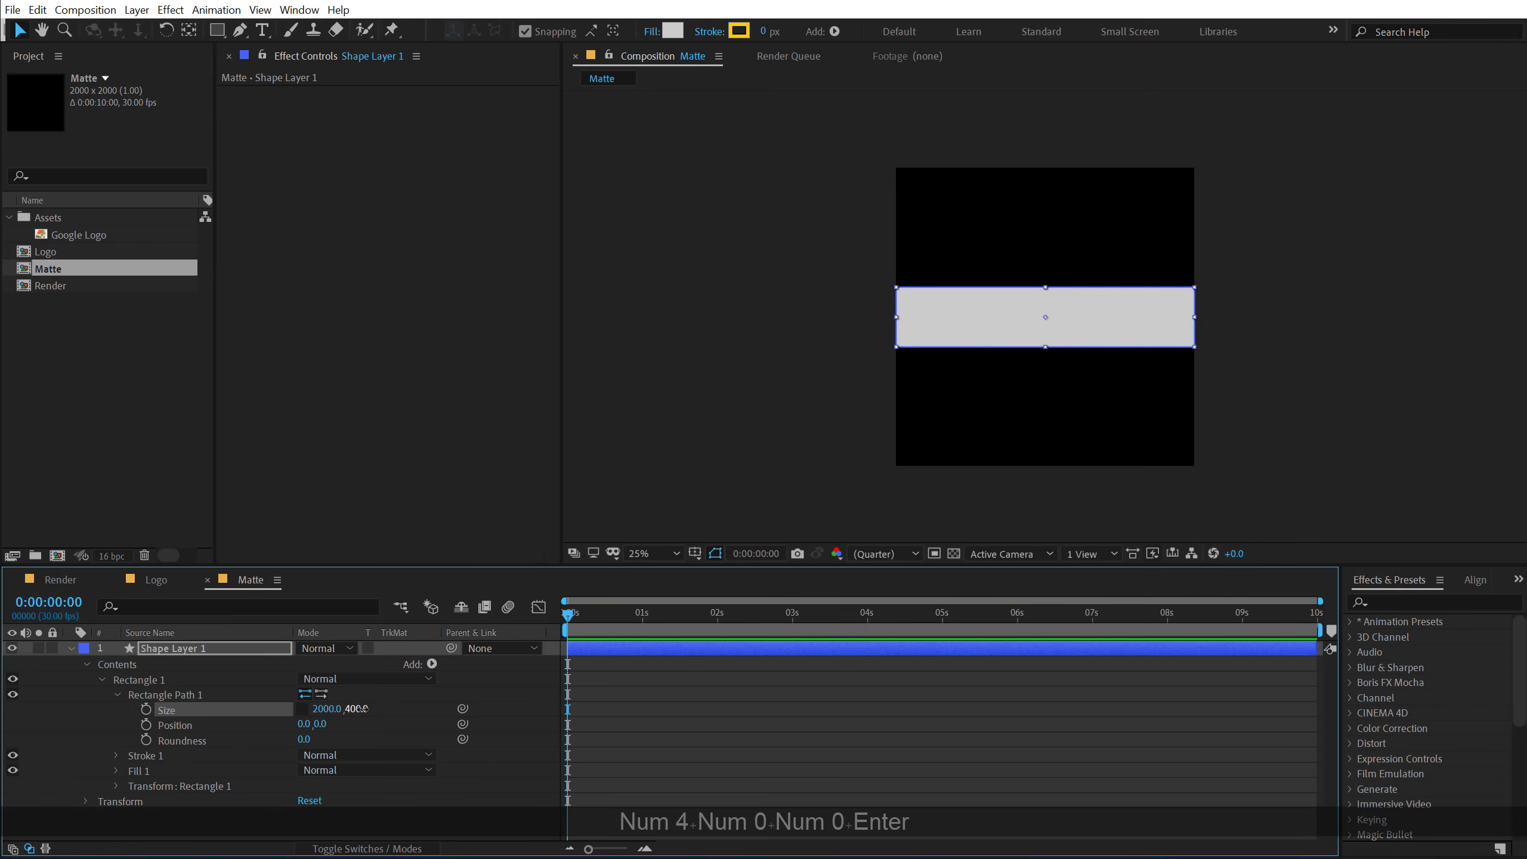
Step: Align the bar to the comp's bottom edge and colour it red with a Fill effect
click(174, 652)
click(1474, 580)
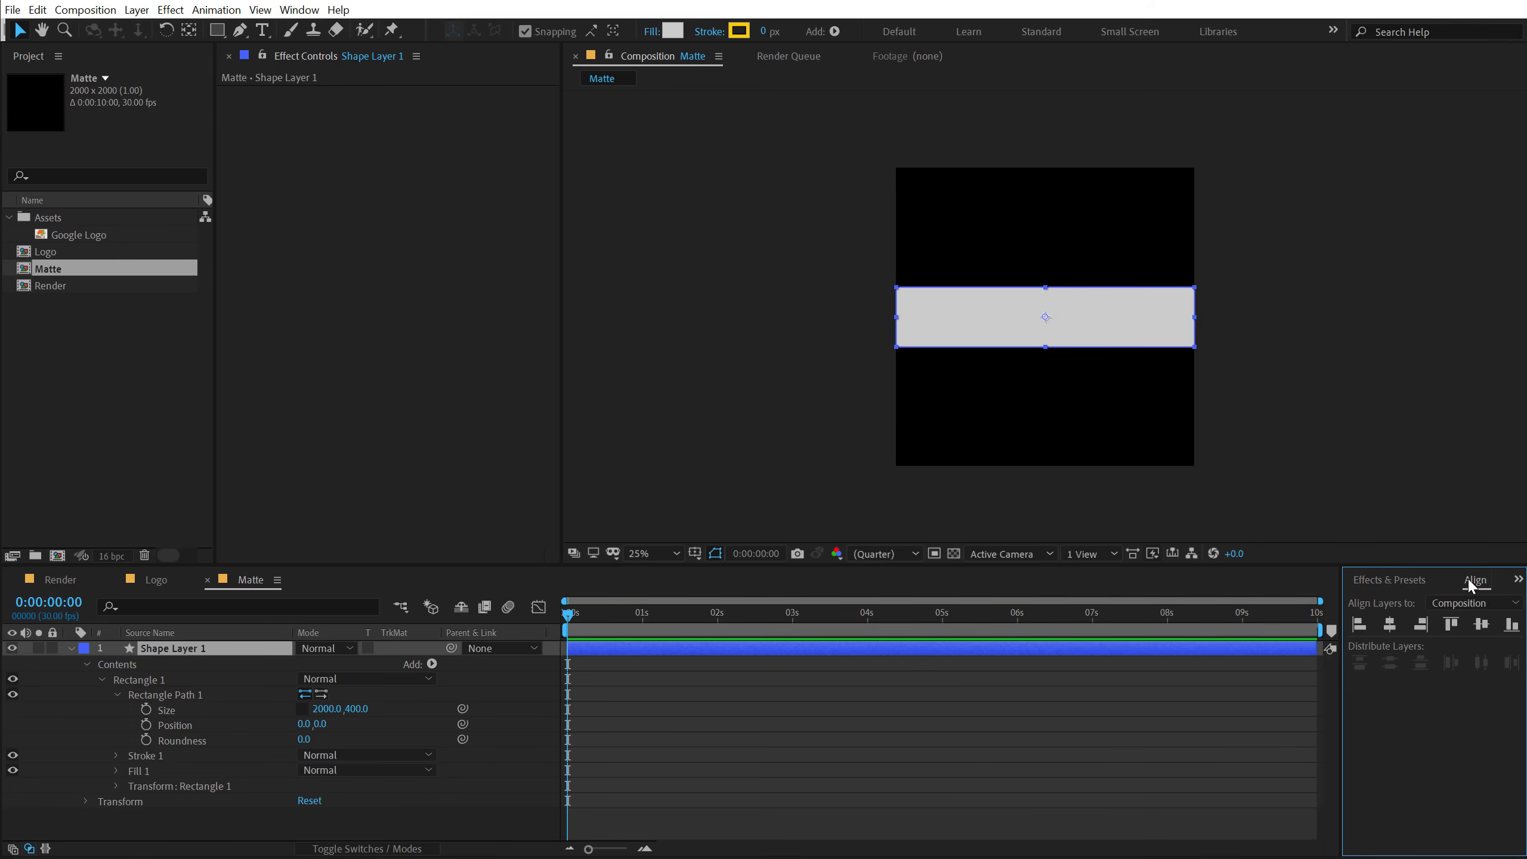
click(1510, 626)
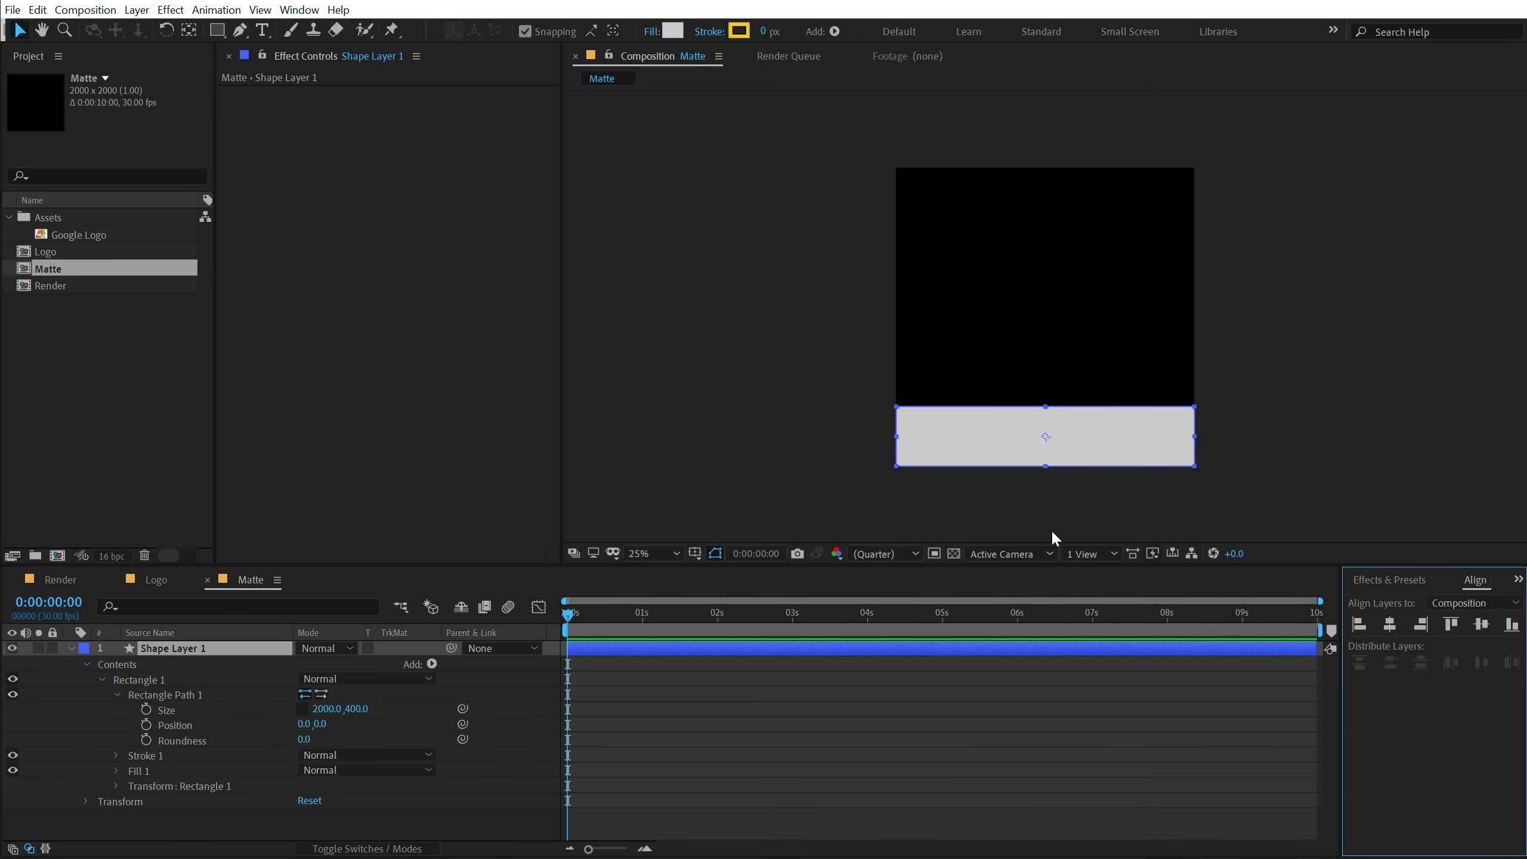
click(1385, 580)
click(1388, 601)
text(fill)
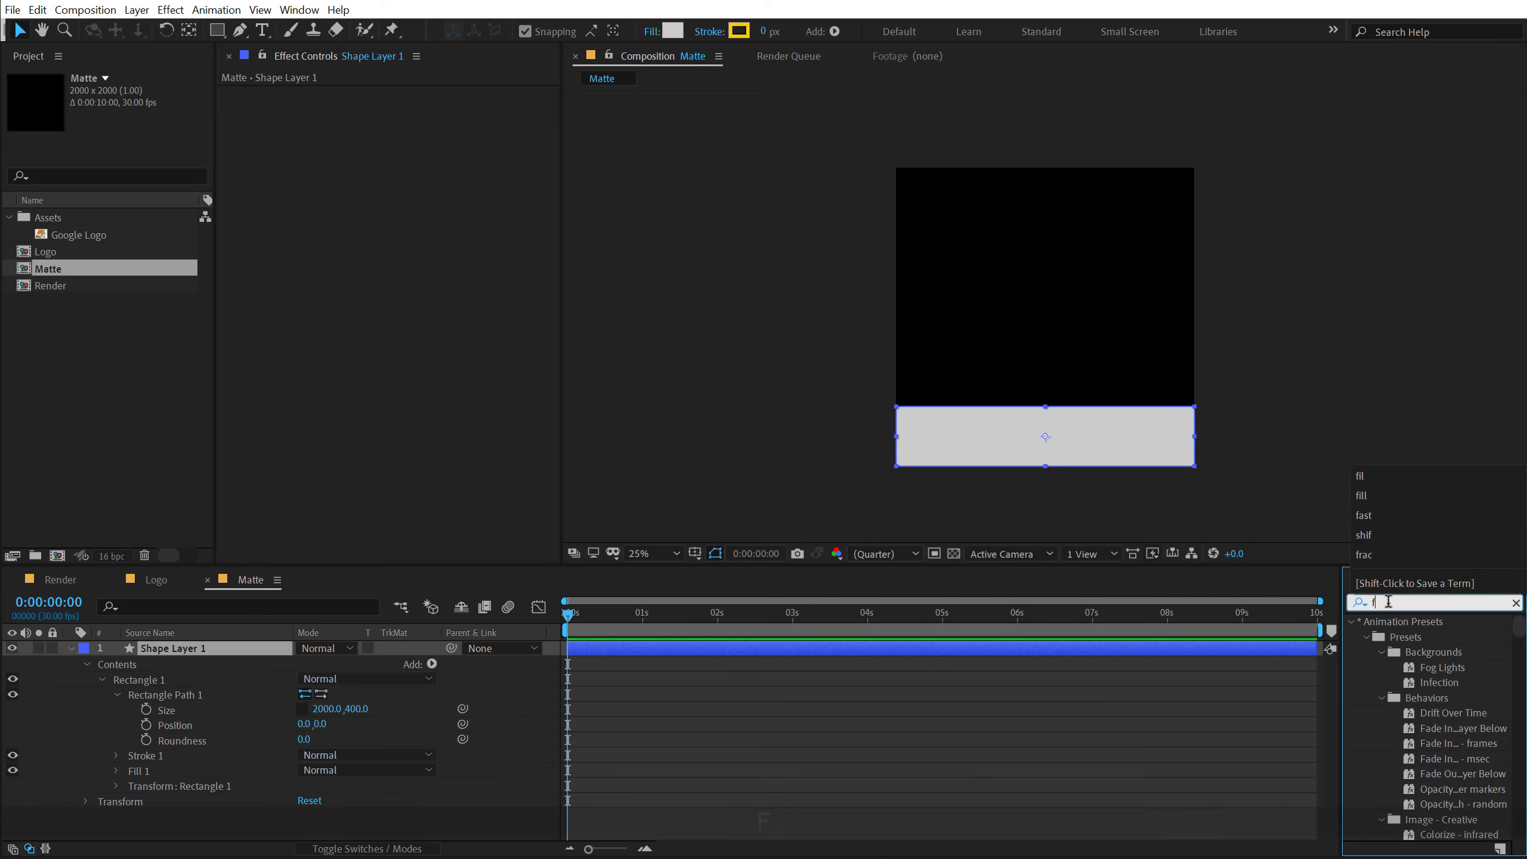
double_click(1411, 728)
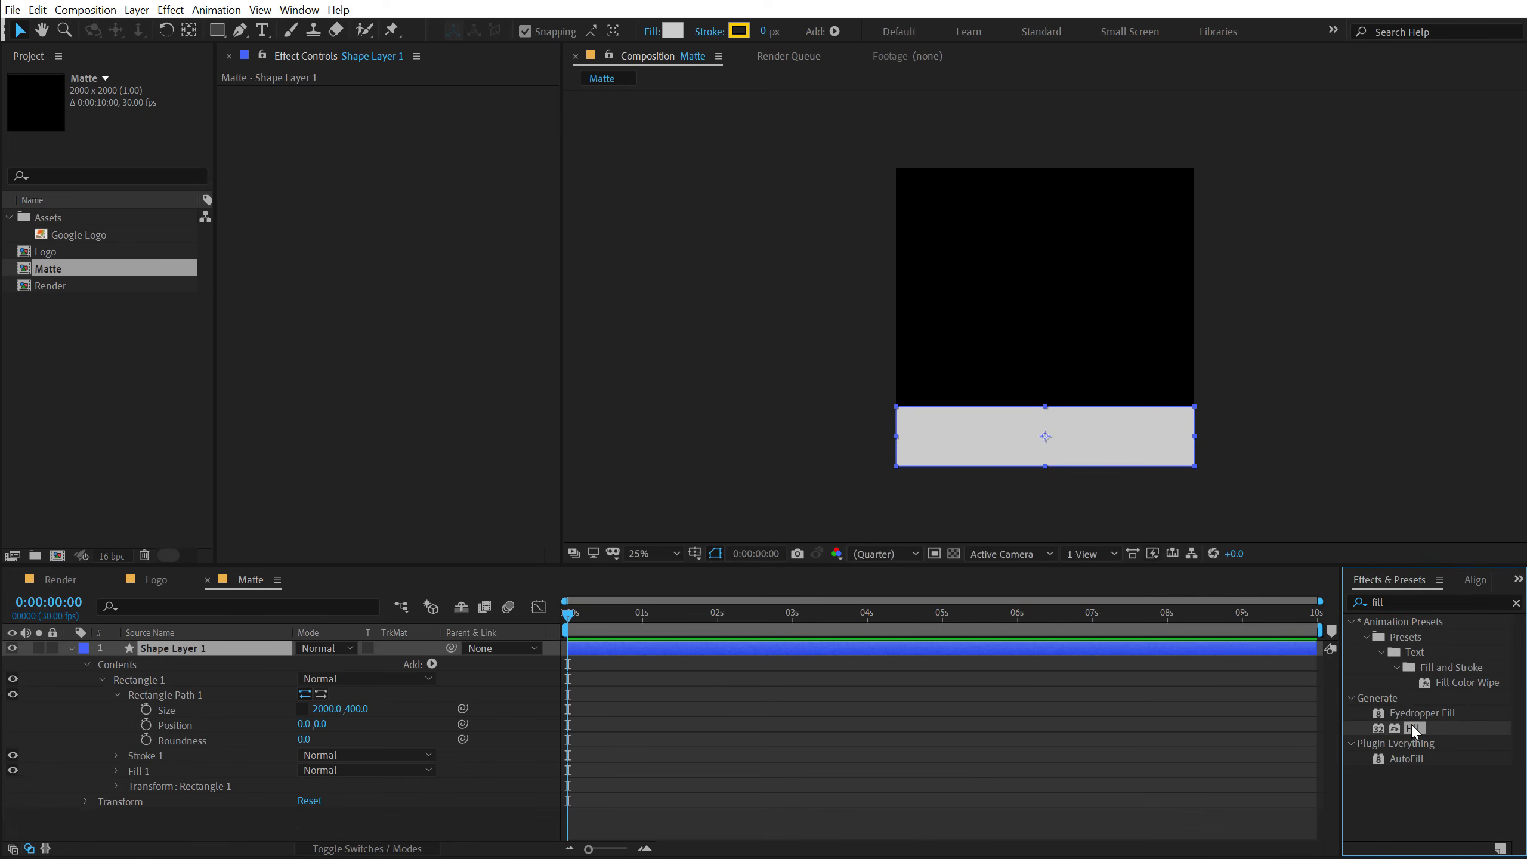
ctrl+click(71, 649)
click(184, 652)
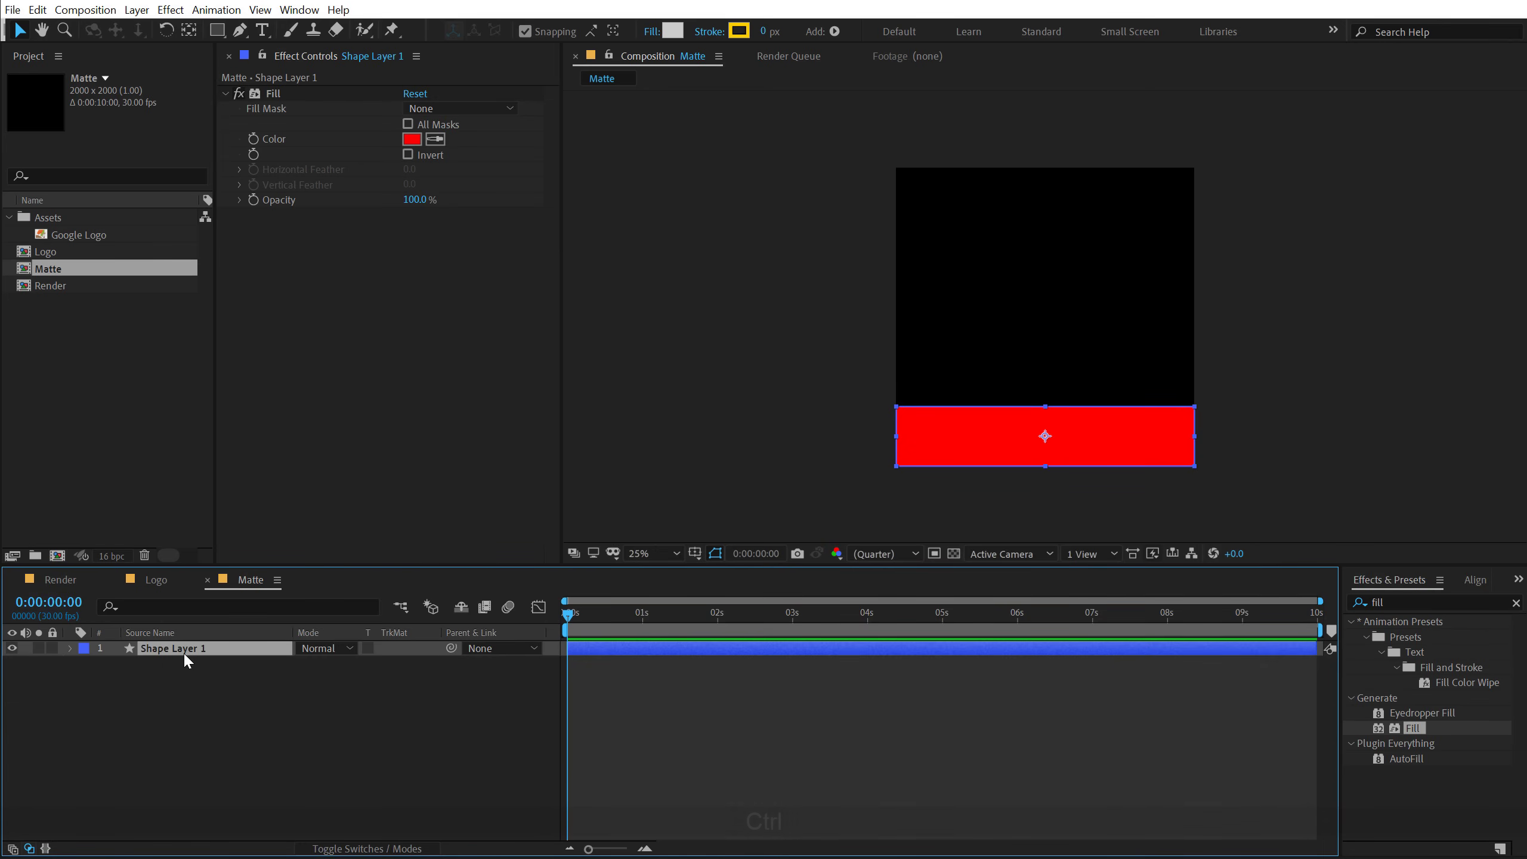
Step: Duplicate the red band and move the copy up directly above the original
key(ctrl+d)
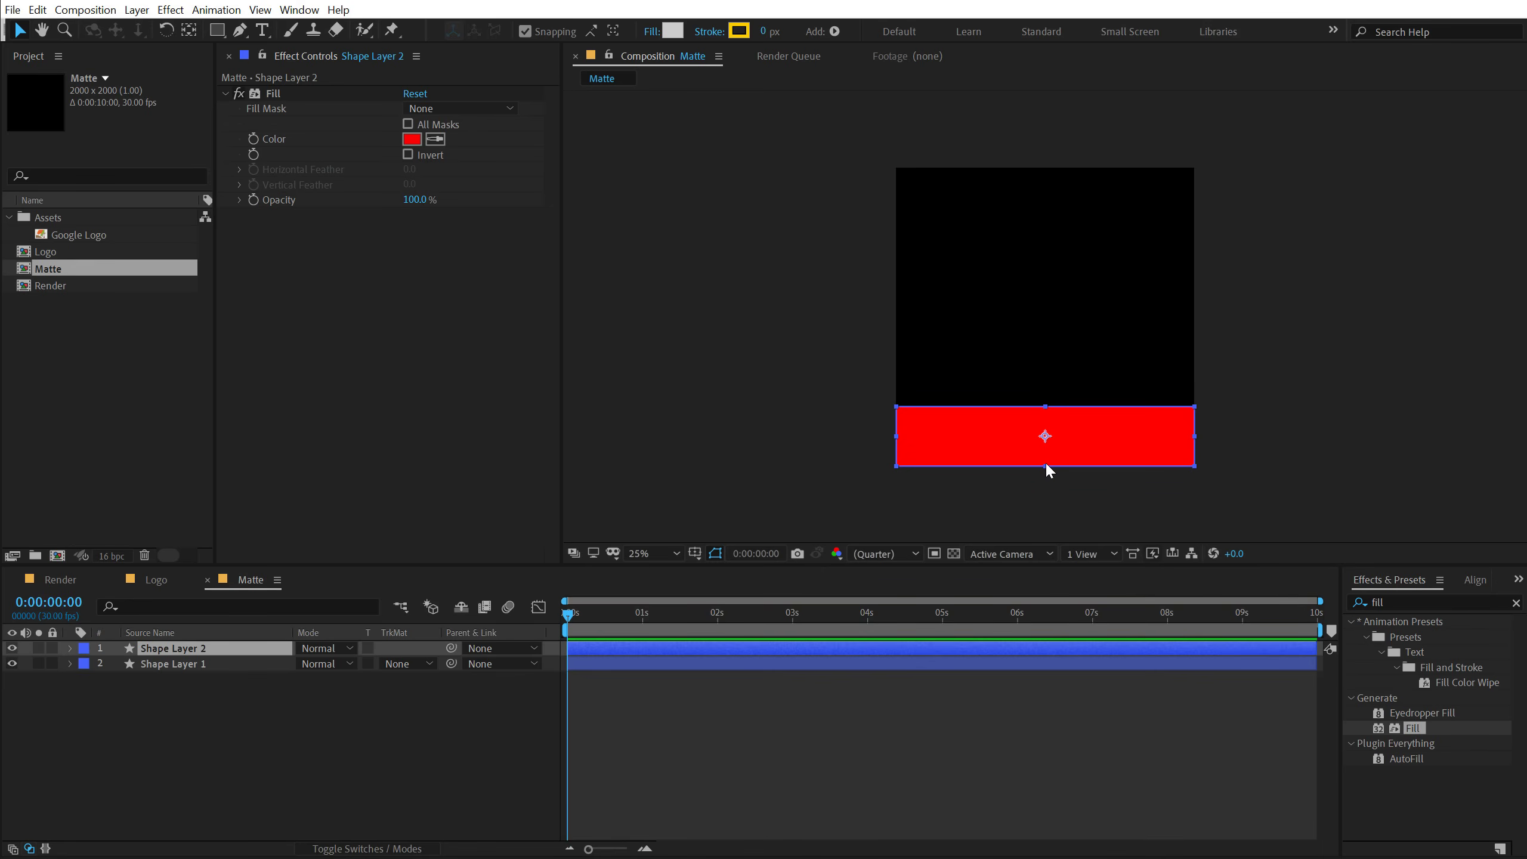
scroll(1045, 461, up, 2)
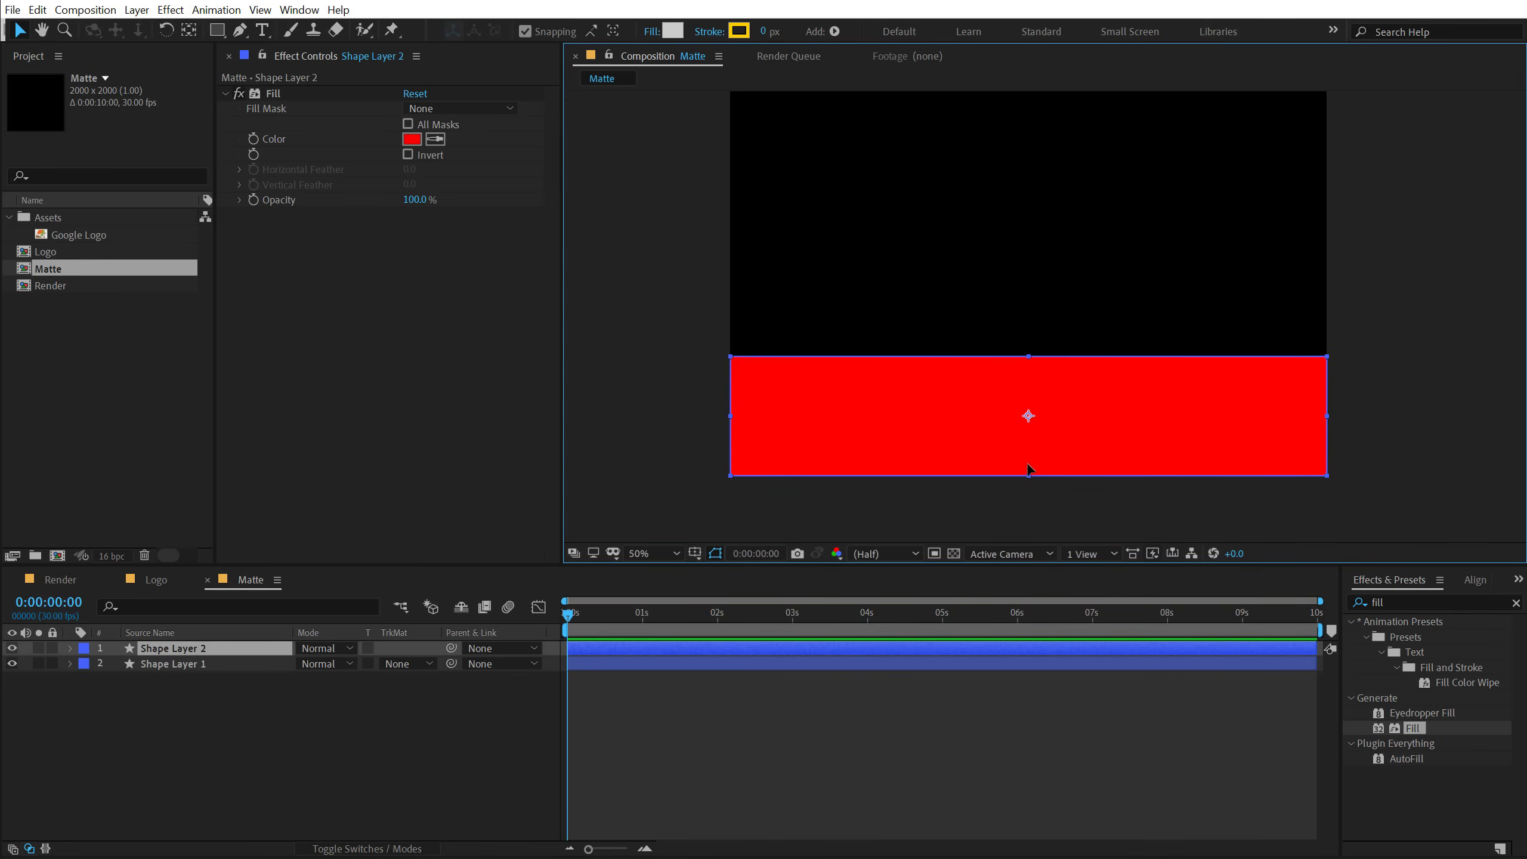
drag(1027, 469, 1021, 348)
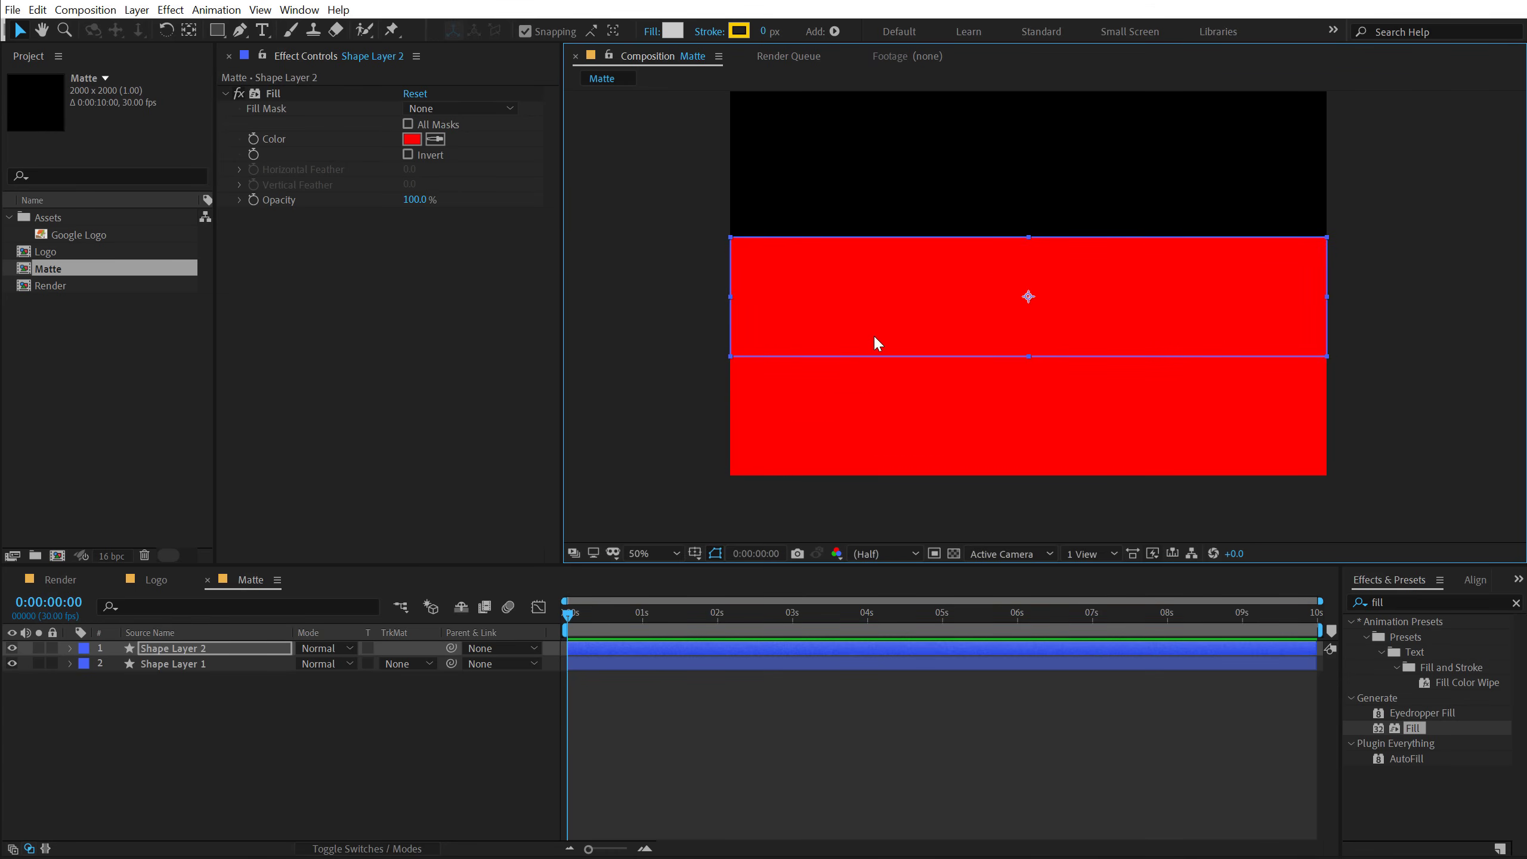
click(138, 648)
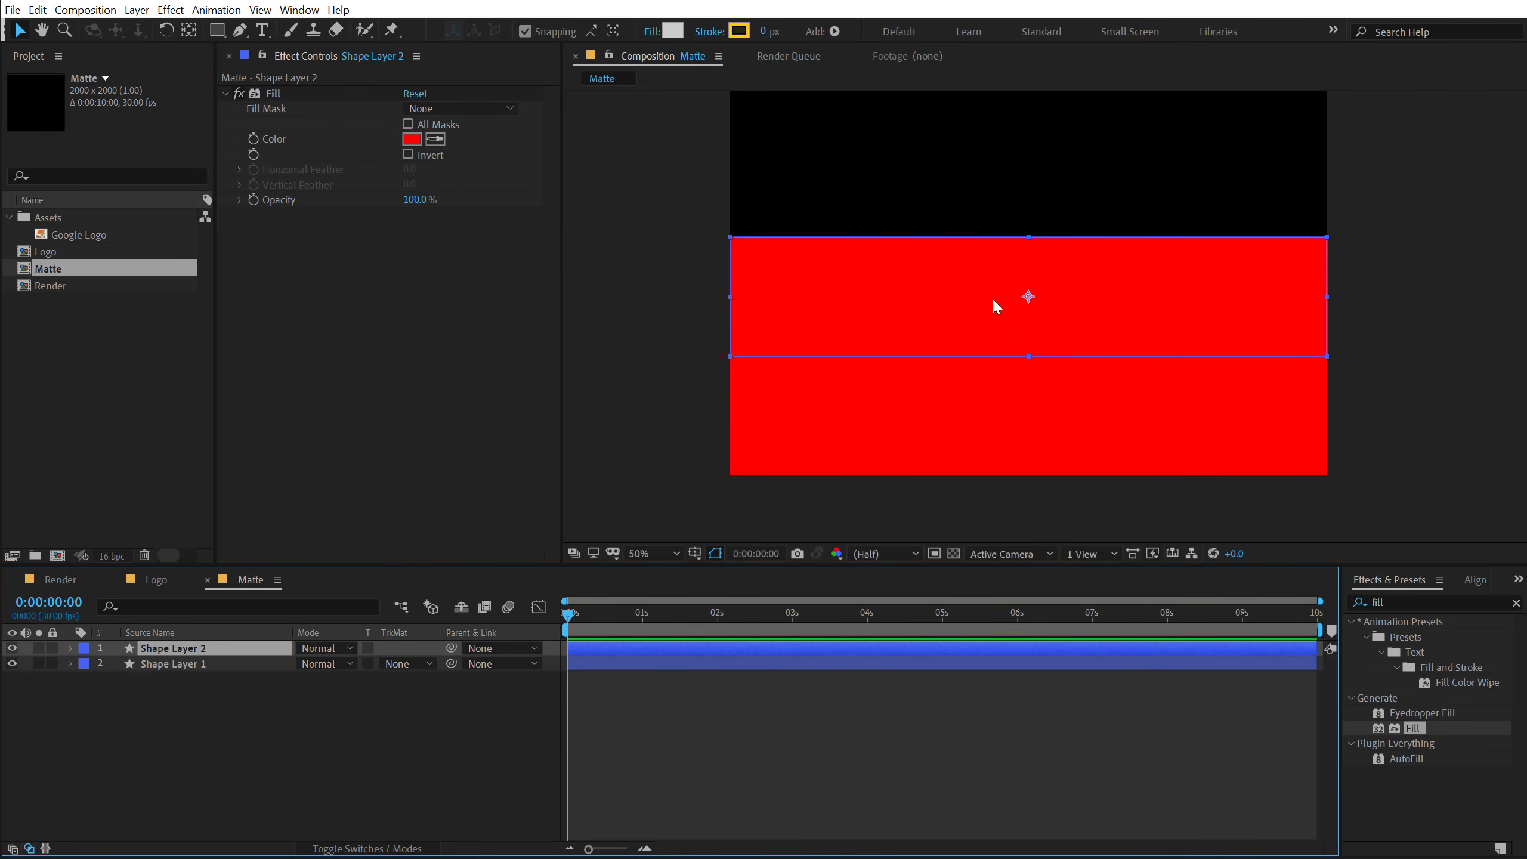
drag(996, 304, 989, 415)
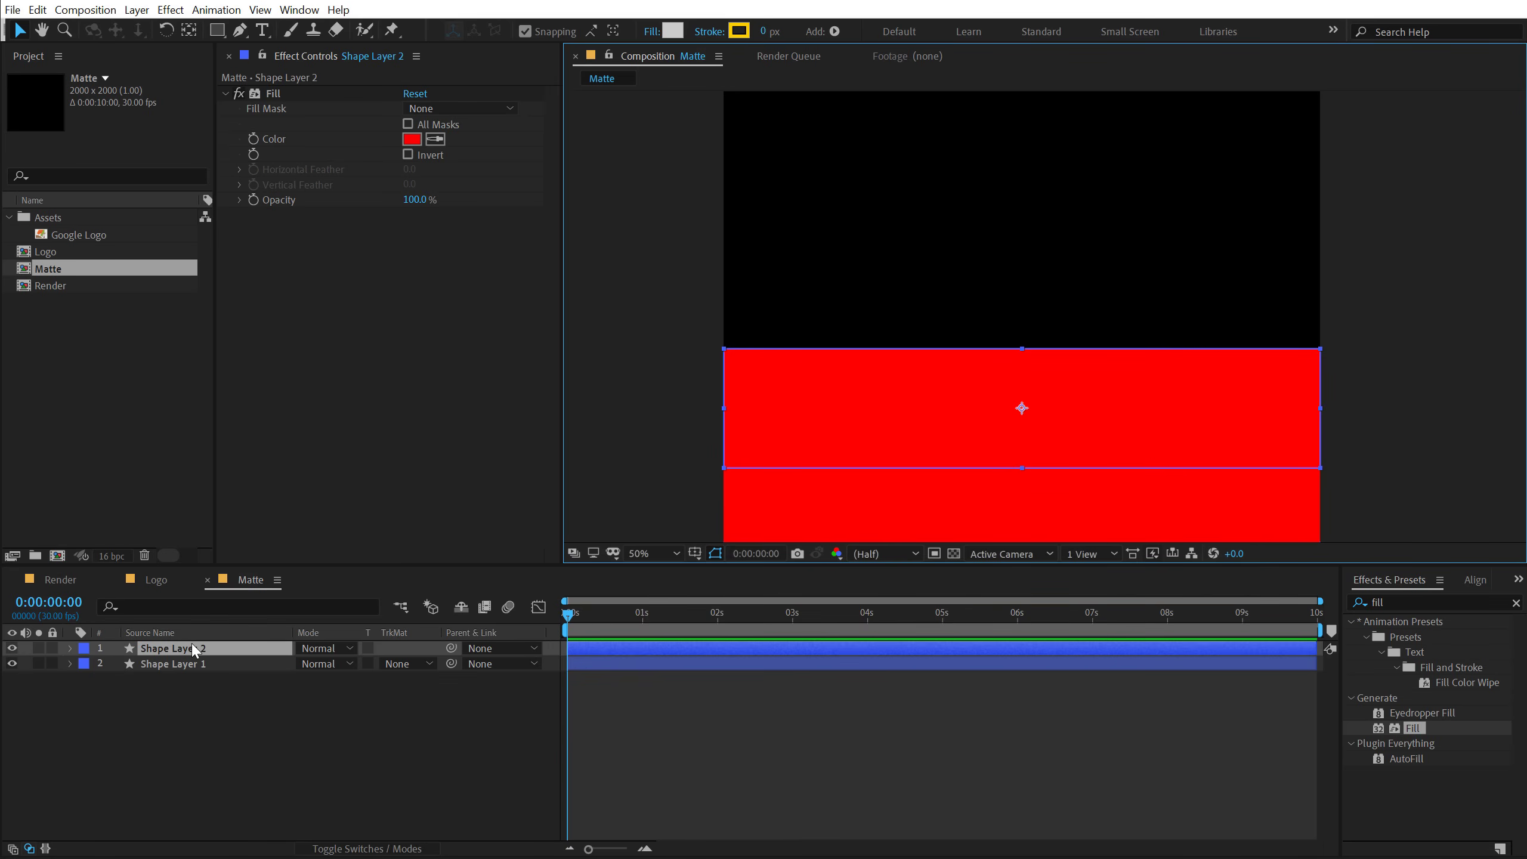
Step: Add three more band copies, stacking them up to the top of the comp
key(ctrl+d)
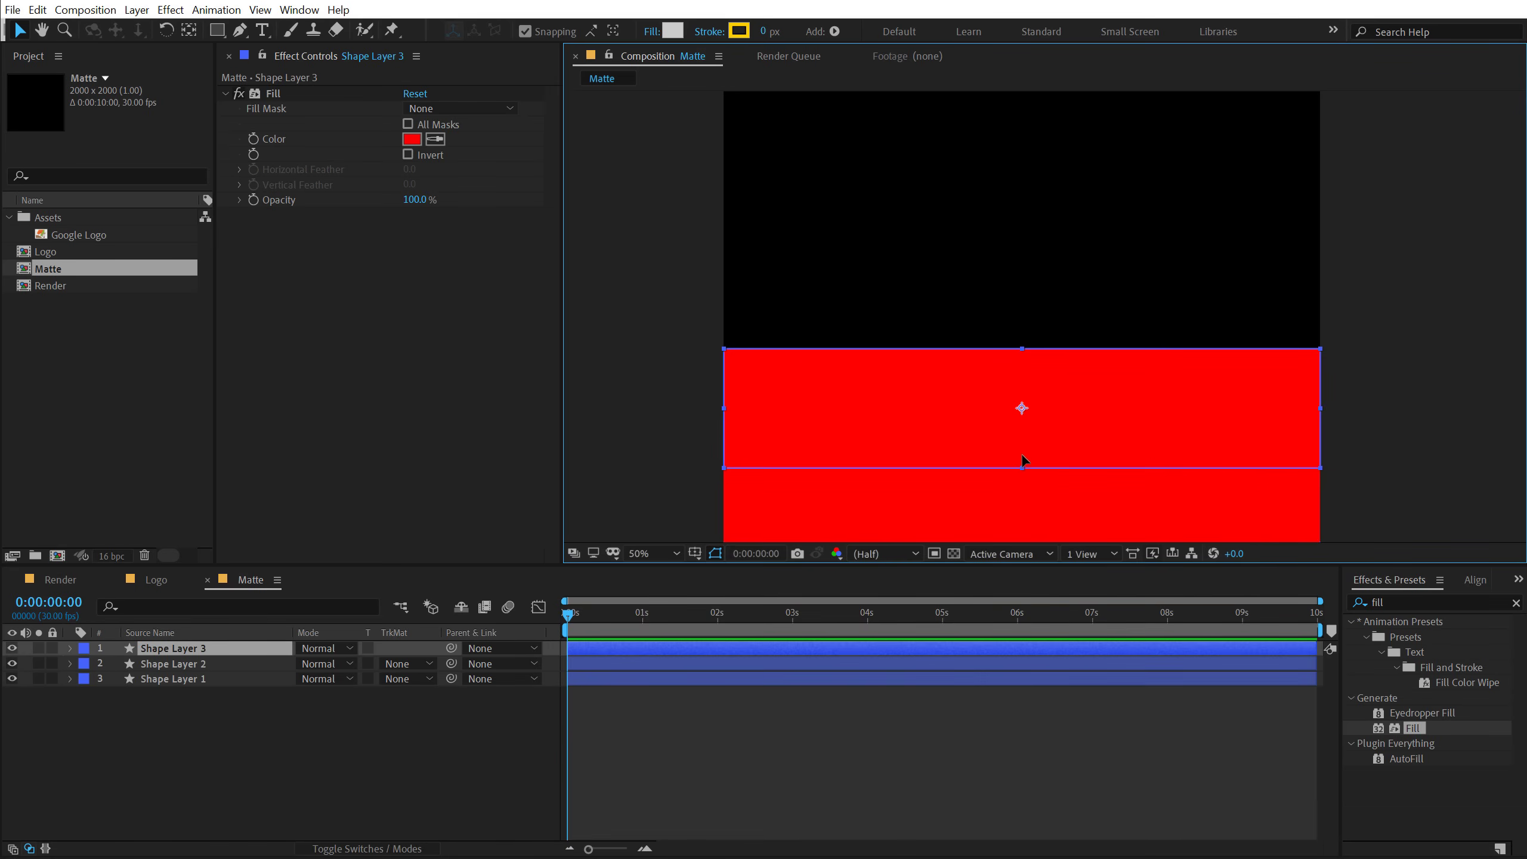
drag(1021, 453, 1028, 246)
key(ctrl+d)
key(space)
key(ctrl+d)
key(comma)
key(space)
drag(978, 368, 978, 307)
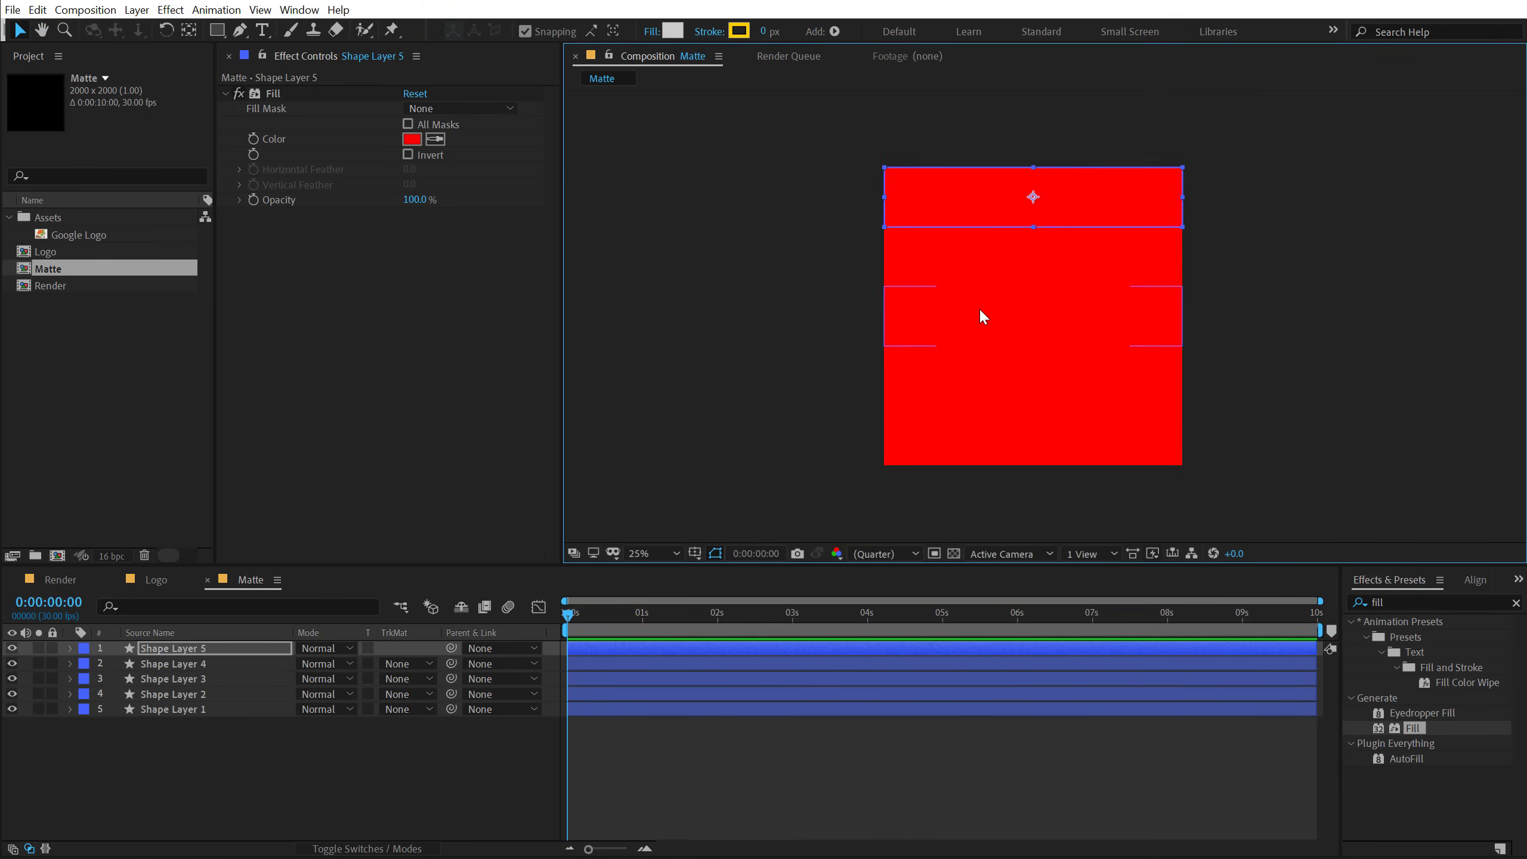
click(975, 270)
click(976, 323)
click(335, 774)
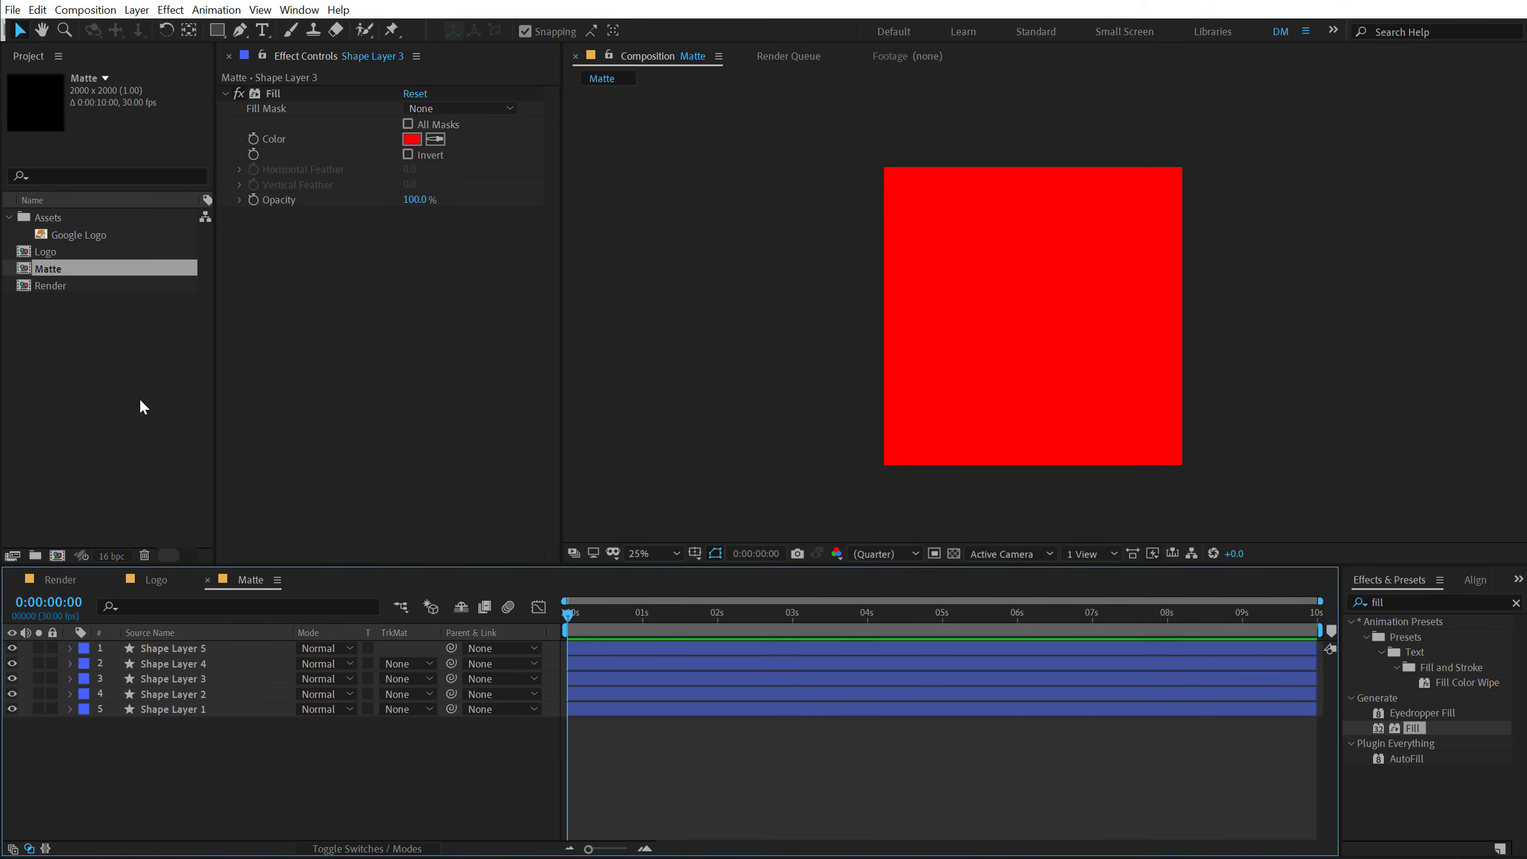
Step: Bring in the Google Logo, sample its red for the top band, and paste that Fill onto the bottom band
drag(72, 240, 1039, 319)
click(188, 664)
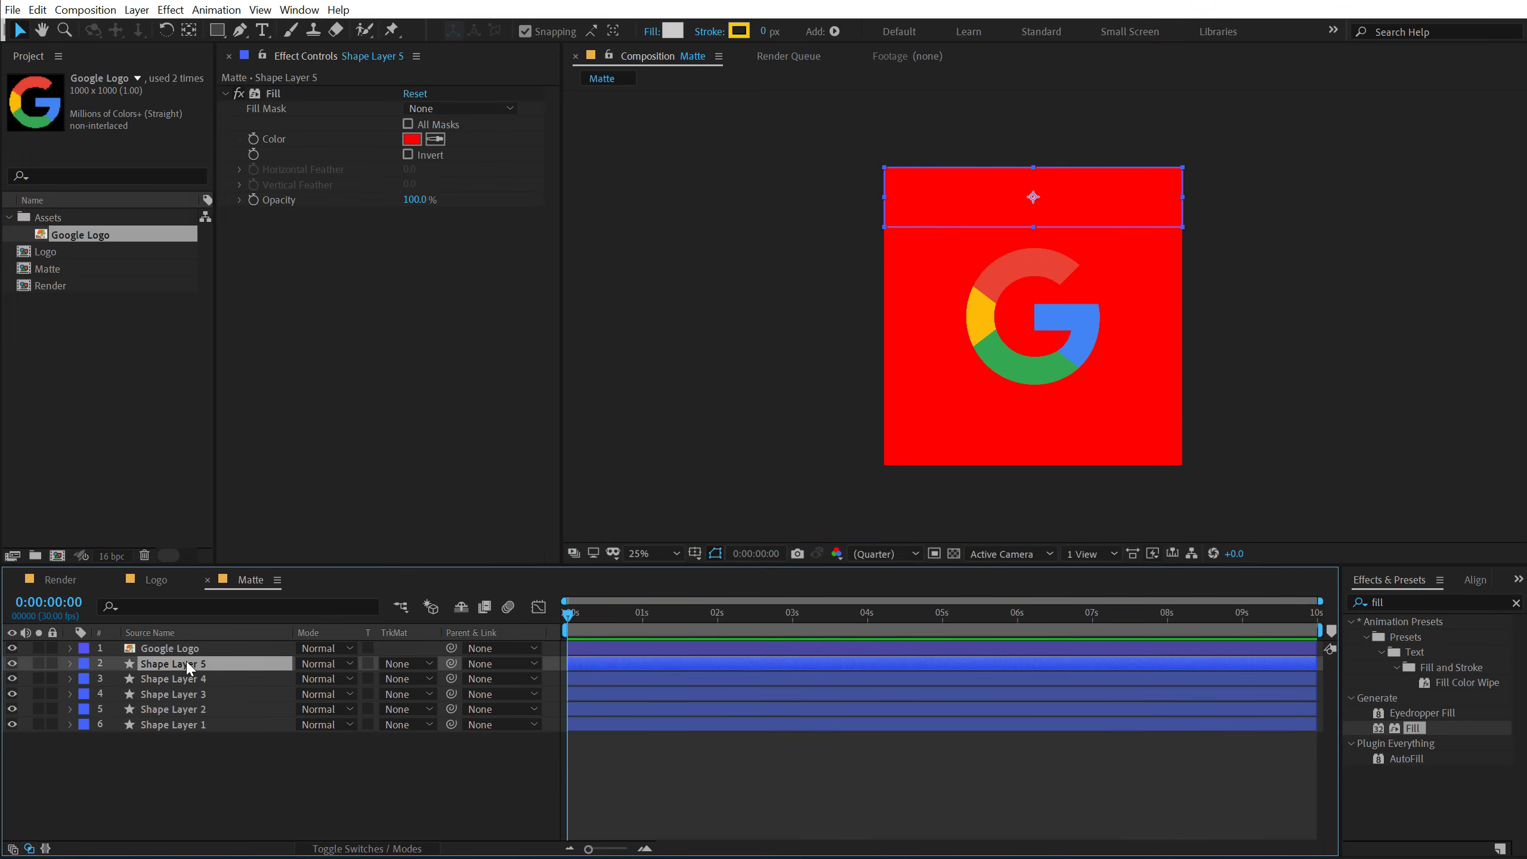
click(435, 139)
click(1081, 254)
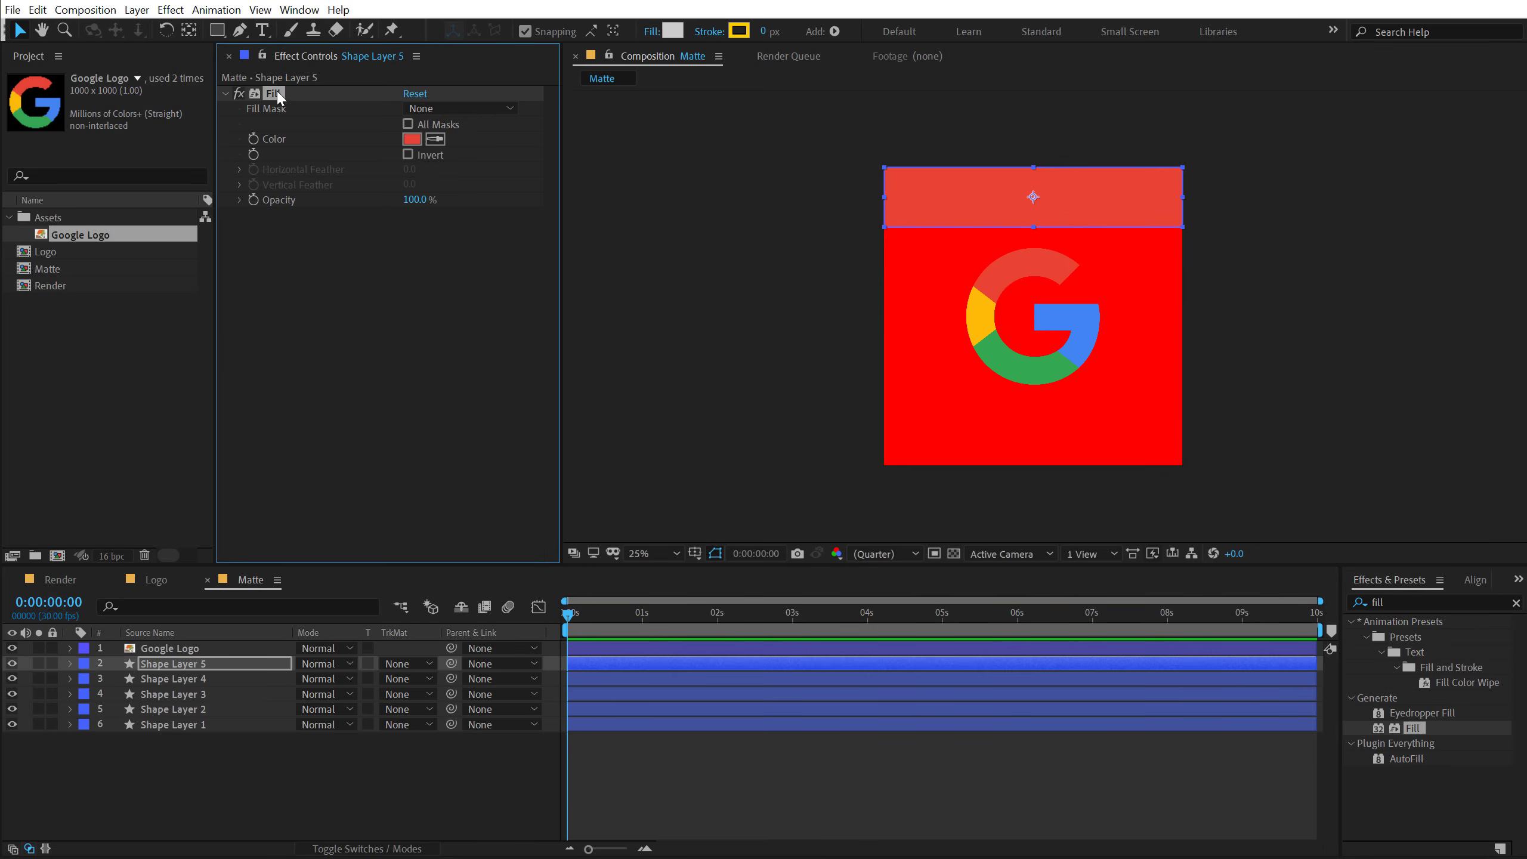
key(ctrl+c)
click(198, 726)
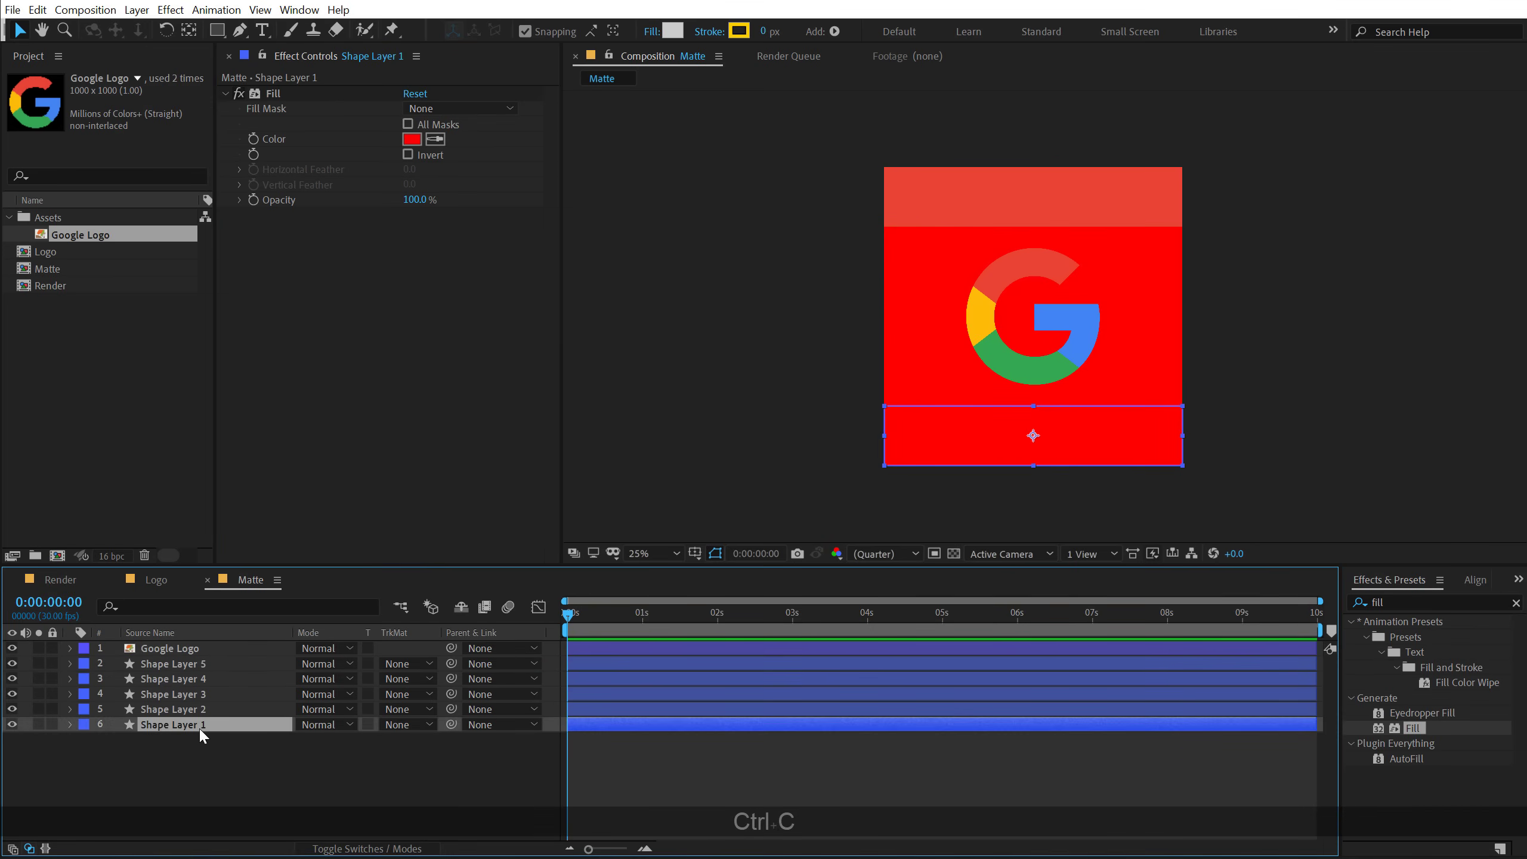
key(ctrl+v)
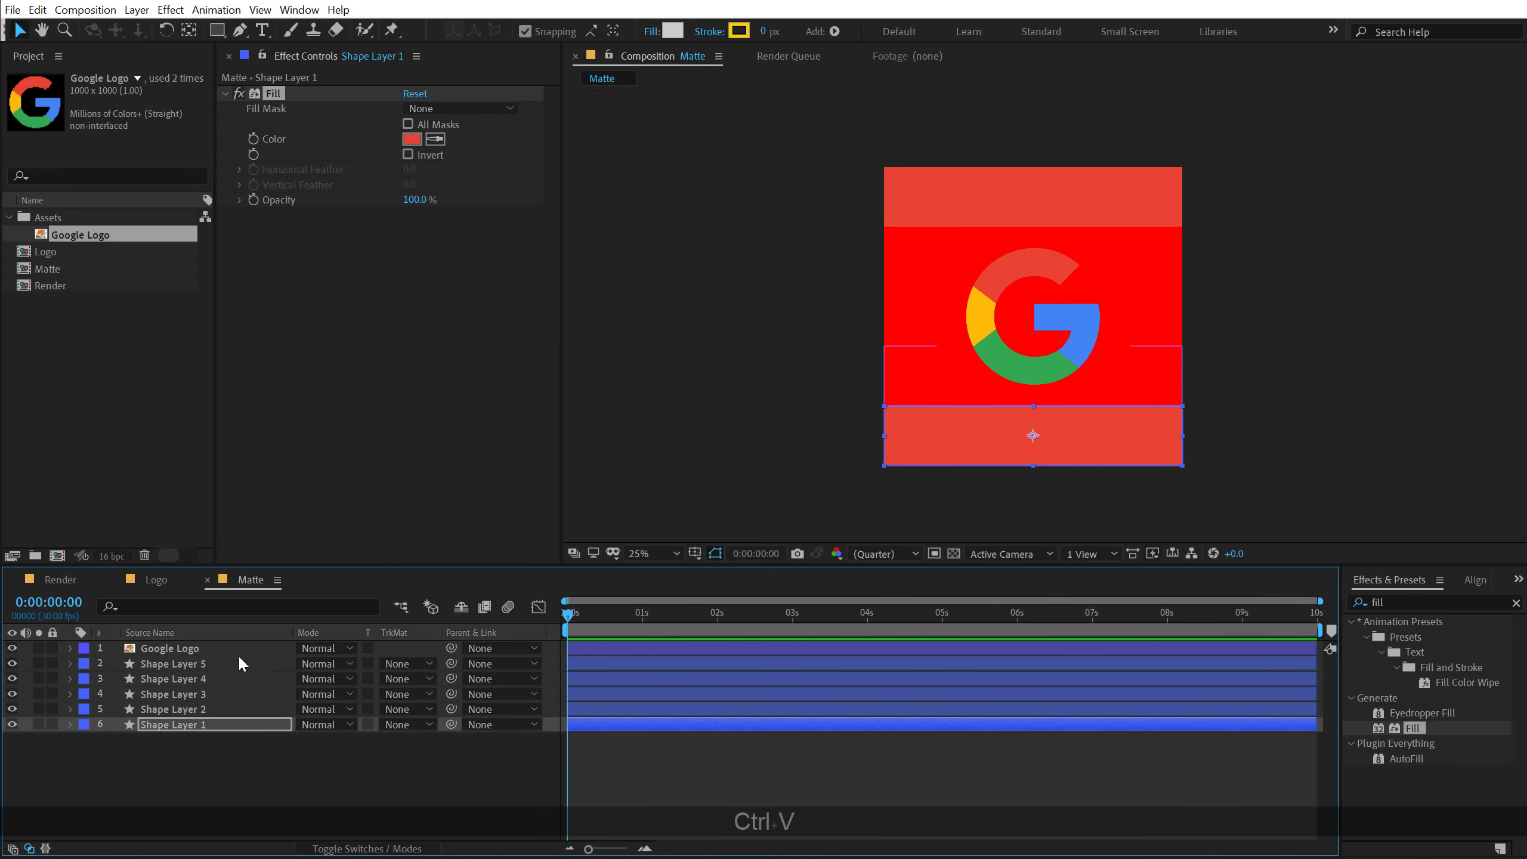
Step: Sample the logo's yellow, blue and green for the second, middle and fourth bands
click(197, 678)
click(435, 139)
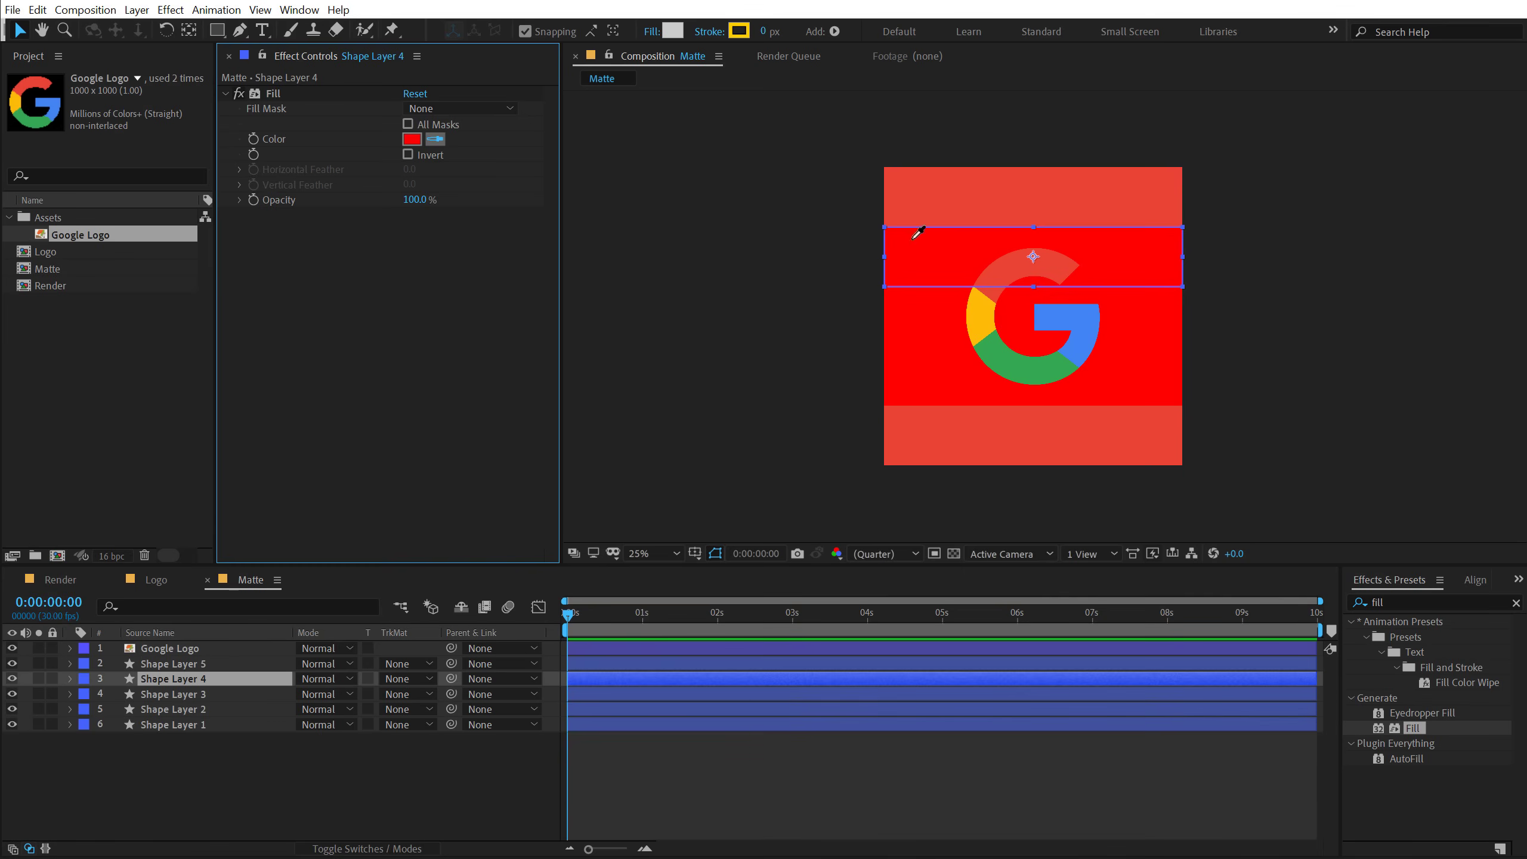
click(984, 308)
click(194, 696)
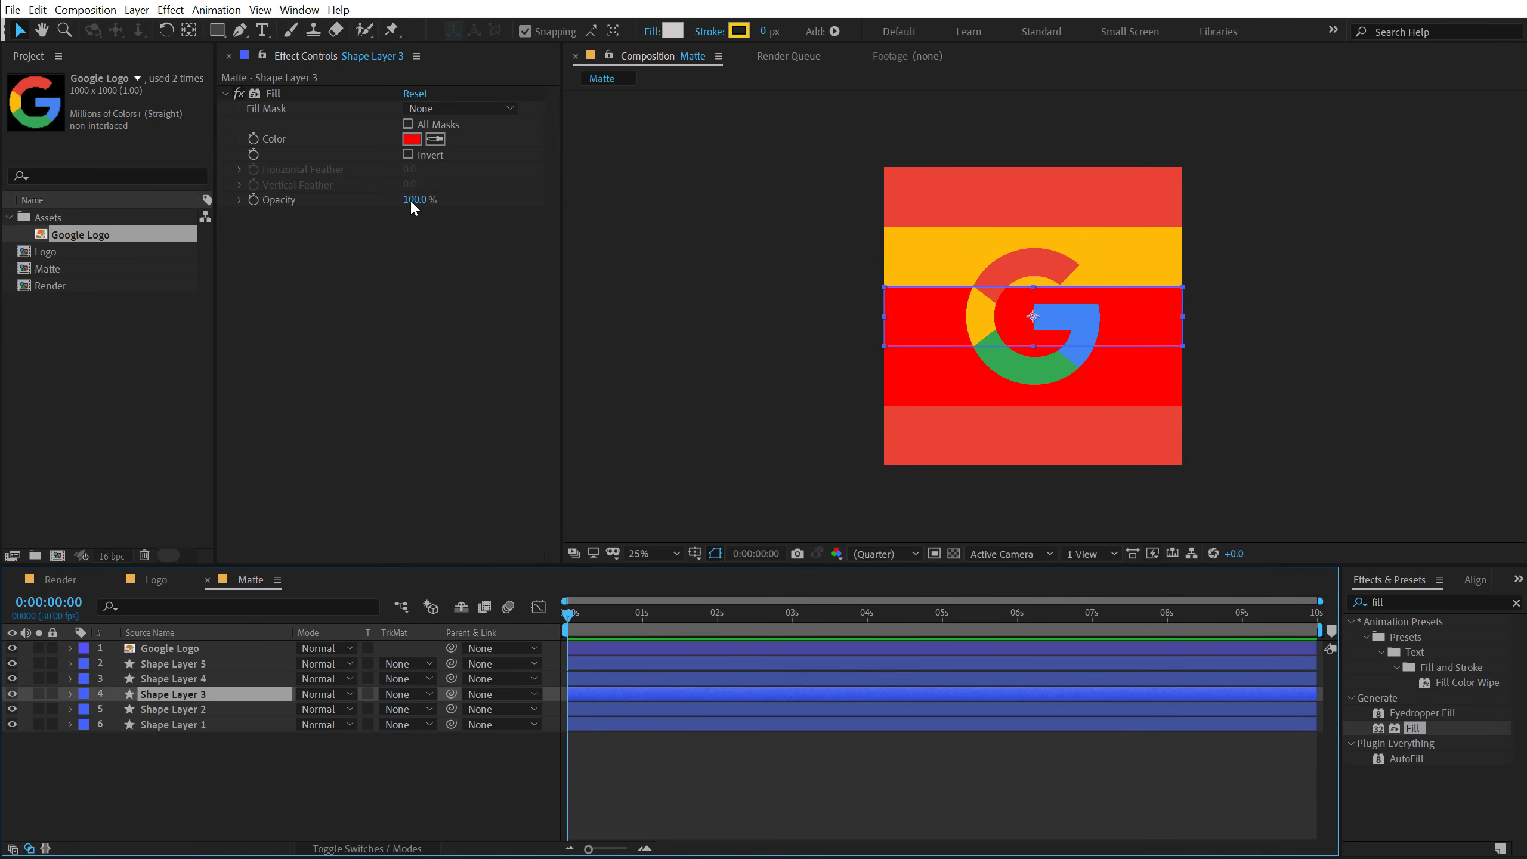
click(436, 140)
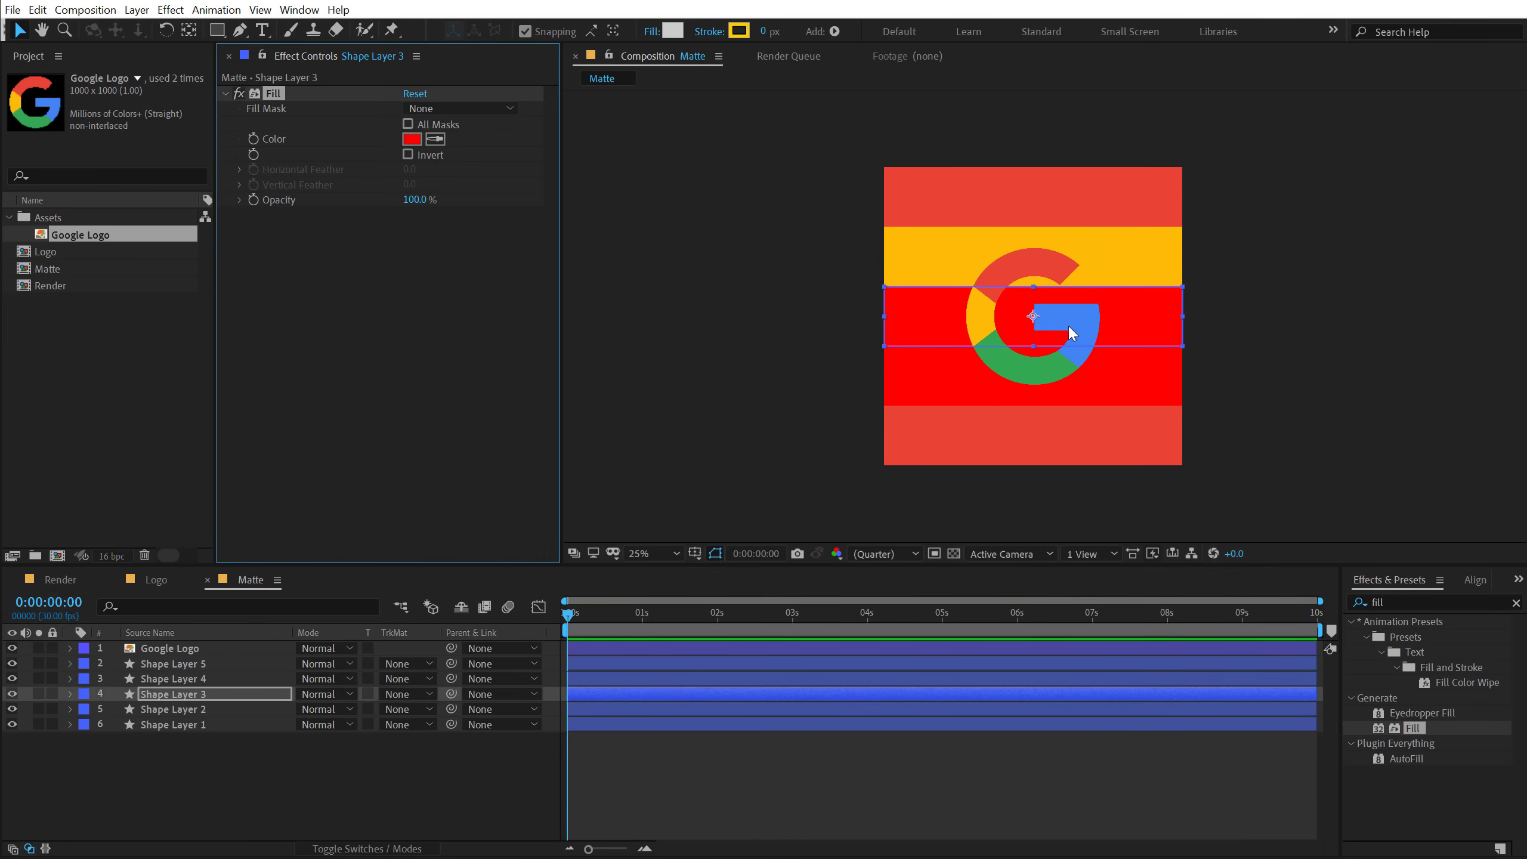
click(435, 139)
click(1100, 322)
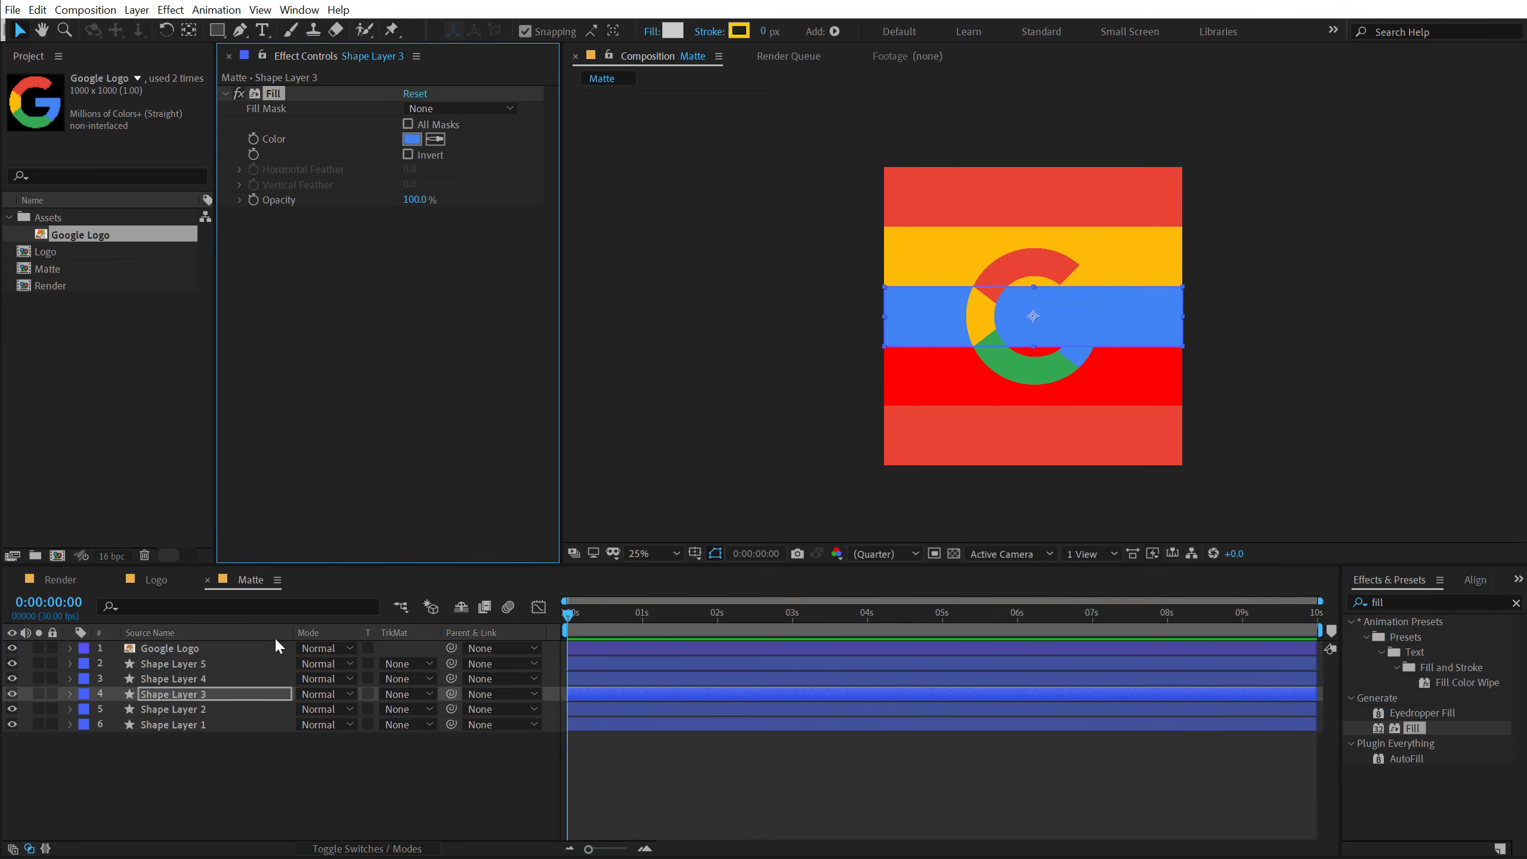
click(173, 709)
click(443, 139)
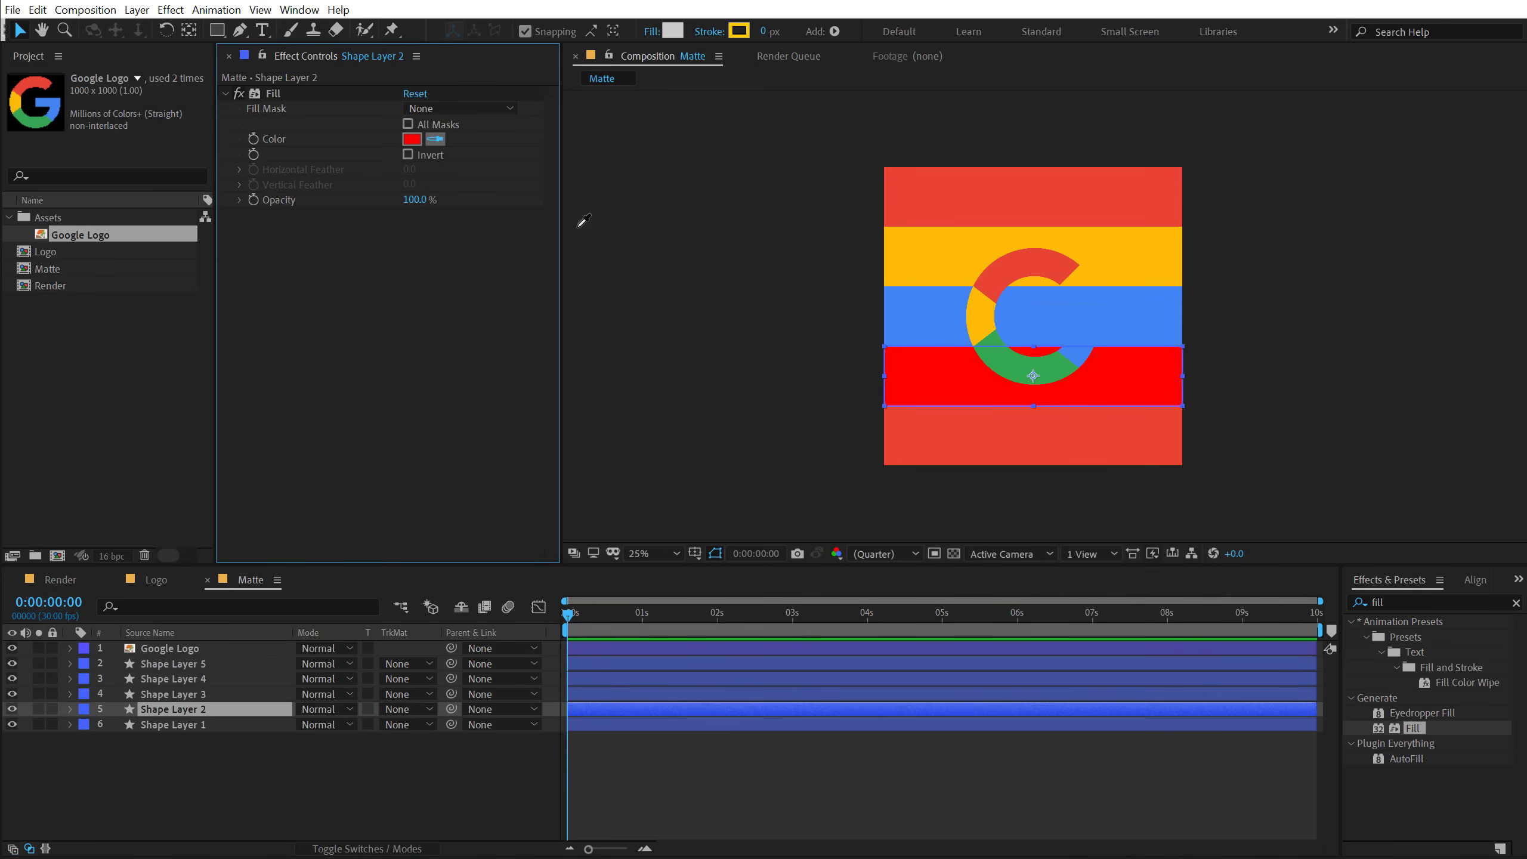
click(1019, 369)
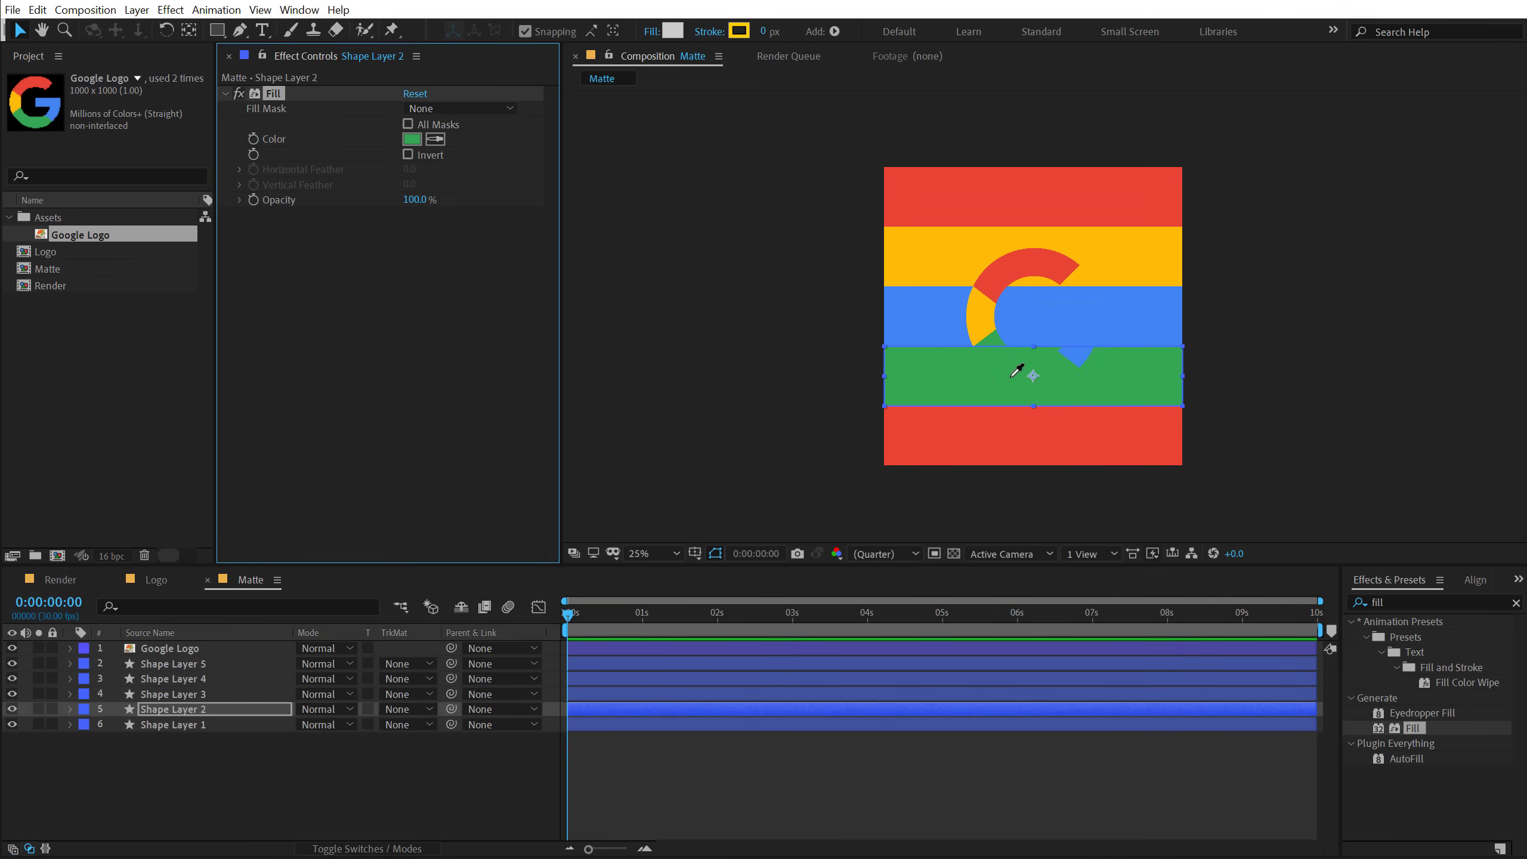
Step: Delete the Google Logo reference layer from the Matte comp
click(190, 650)
key(Delete)
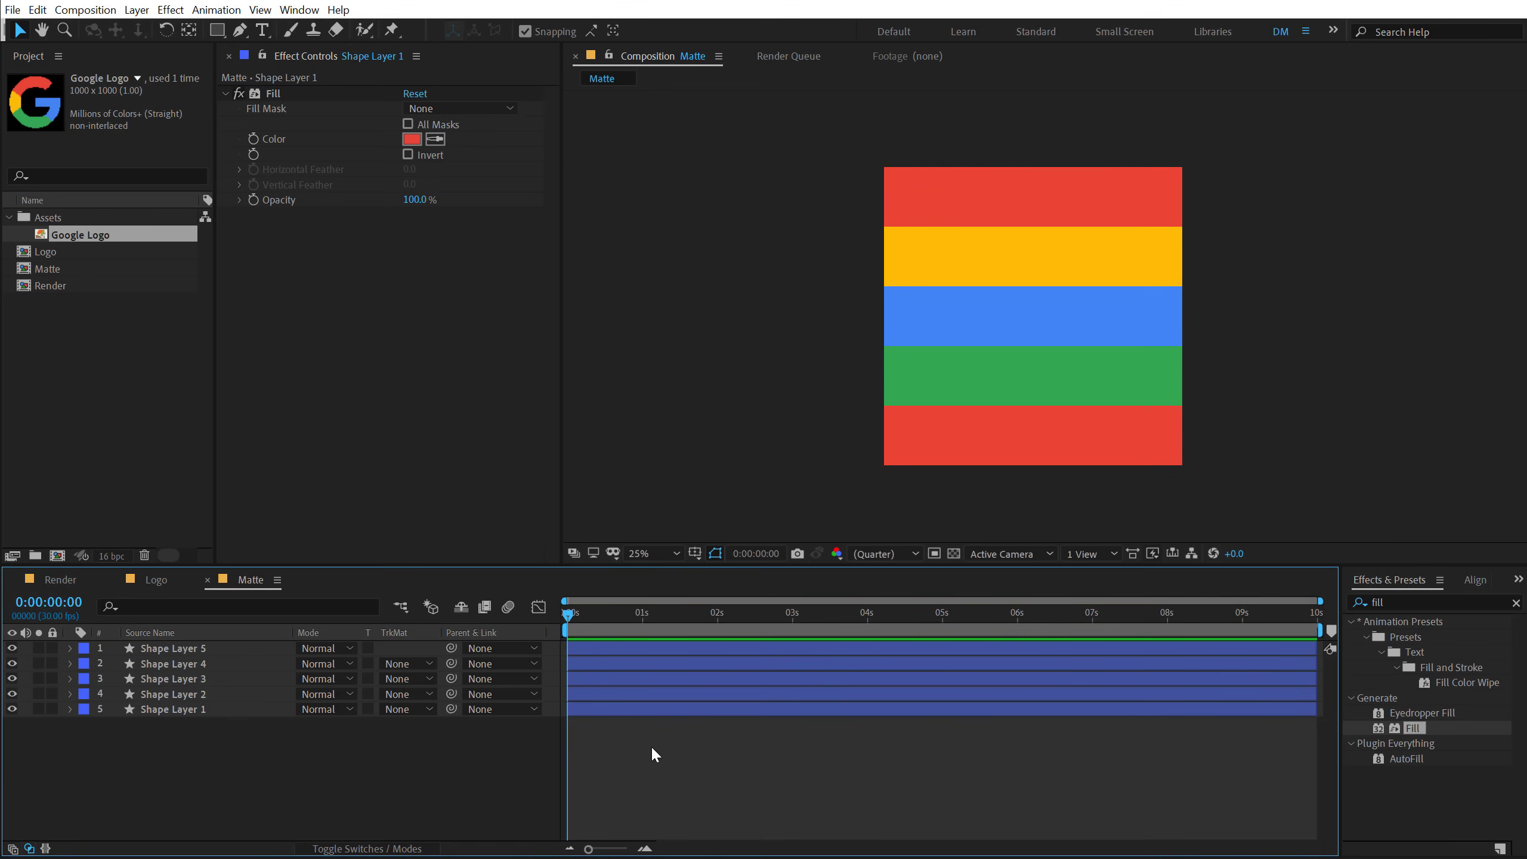
scroll(643, 660, up, 5)
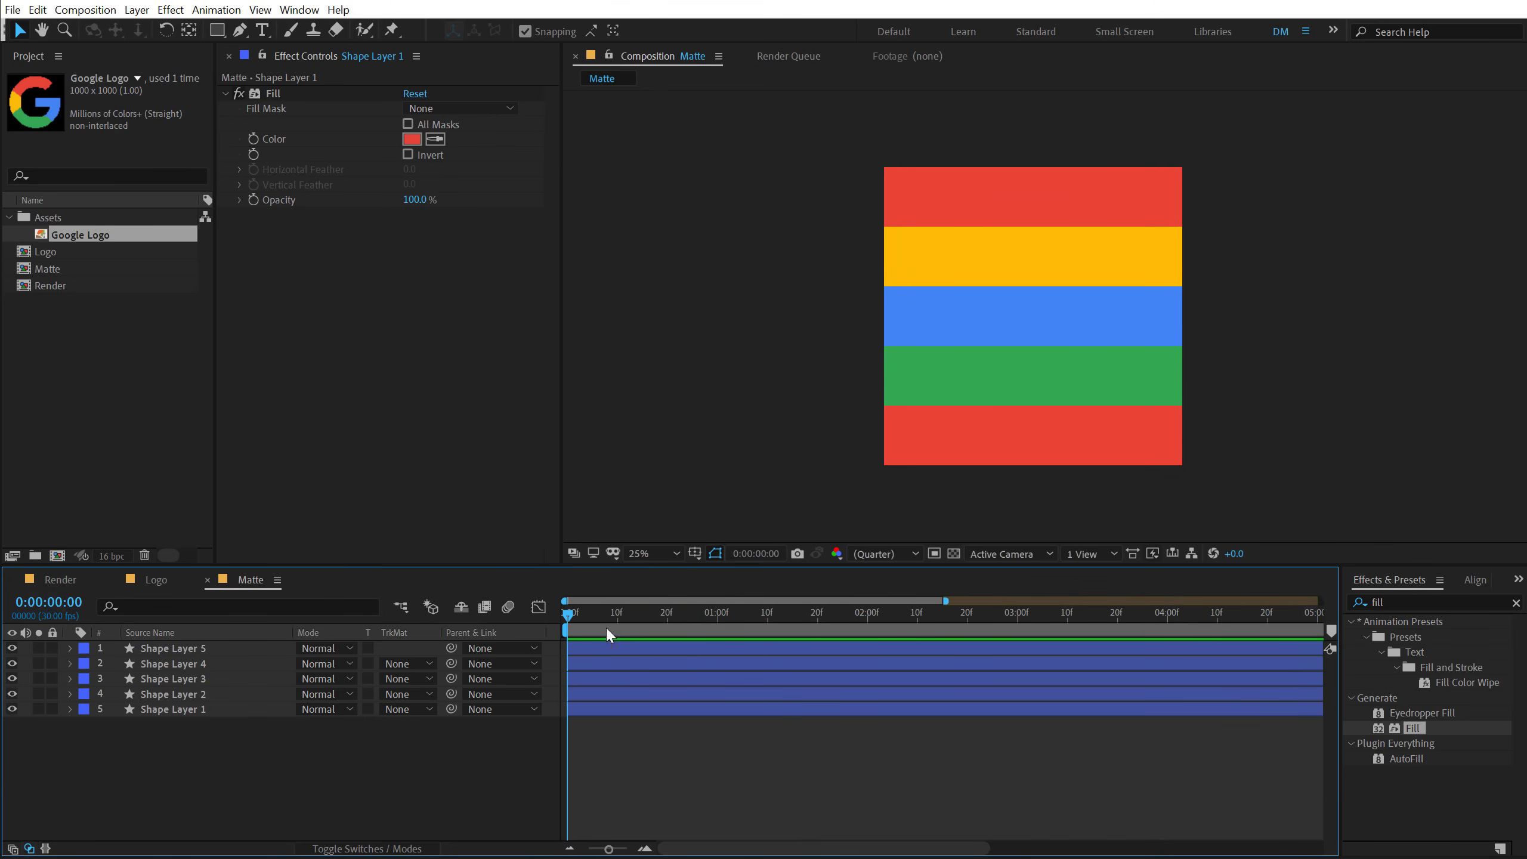
Step: Set Position keyframes at 1 second on all five shape layers
click(718, 631)
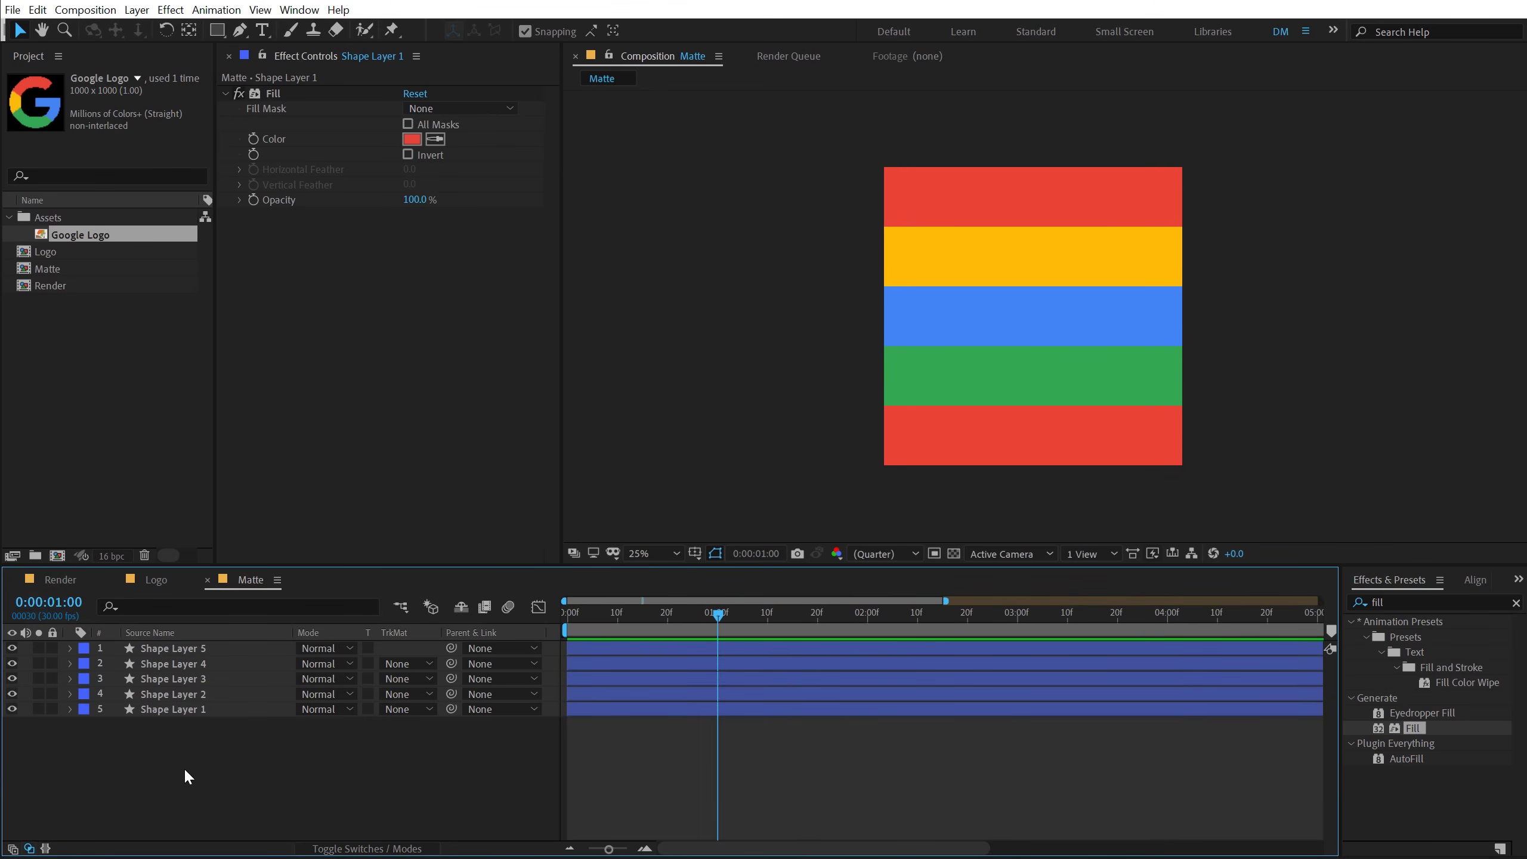
drag(181, 772, 222, 643)
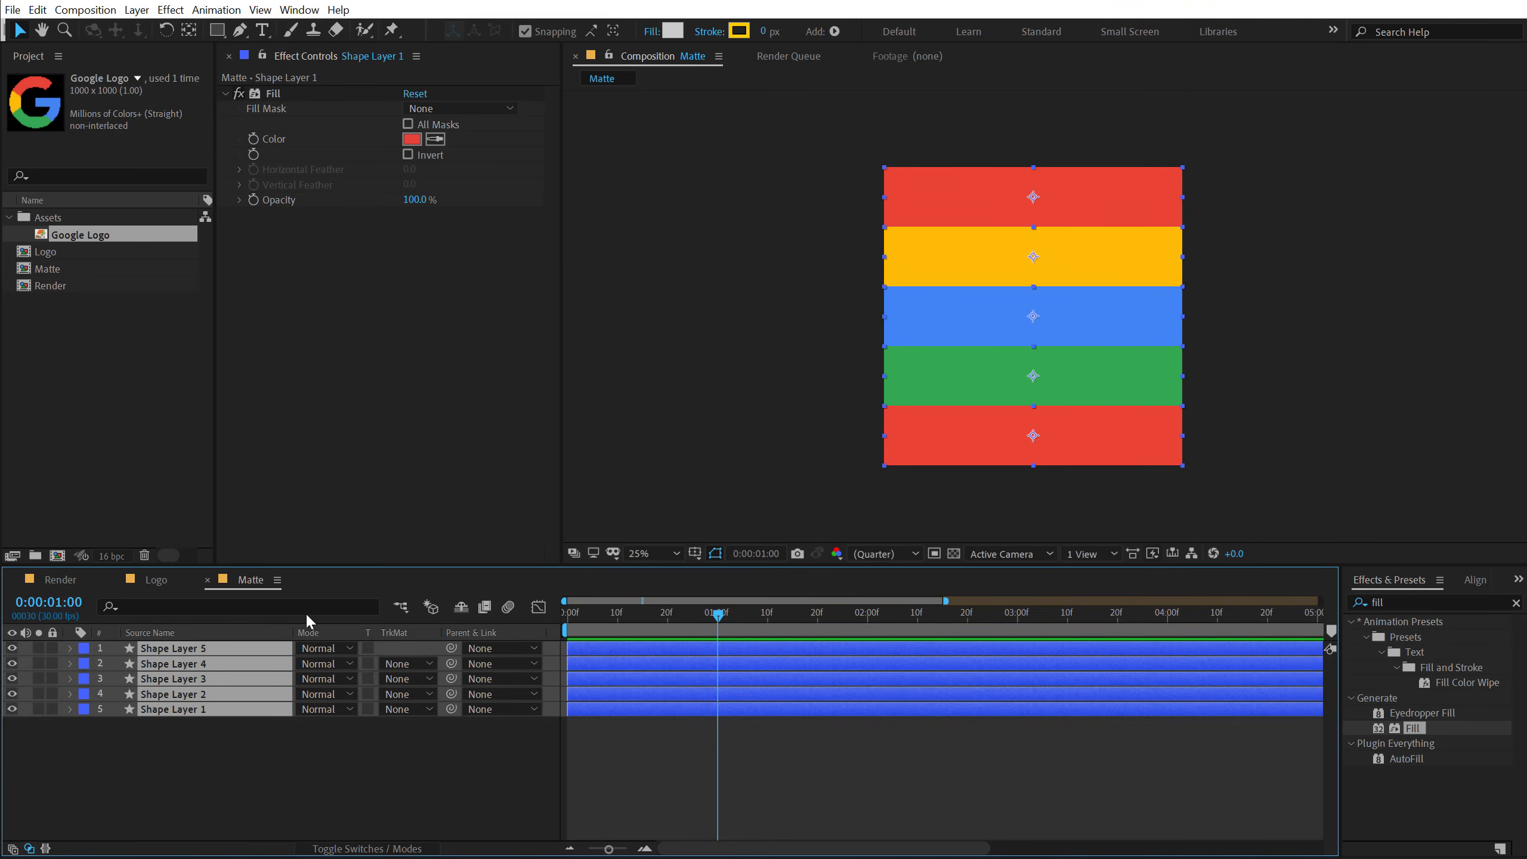
key(p)
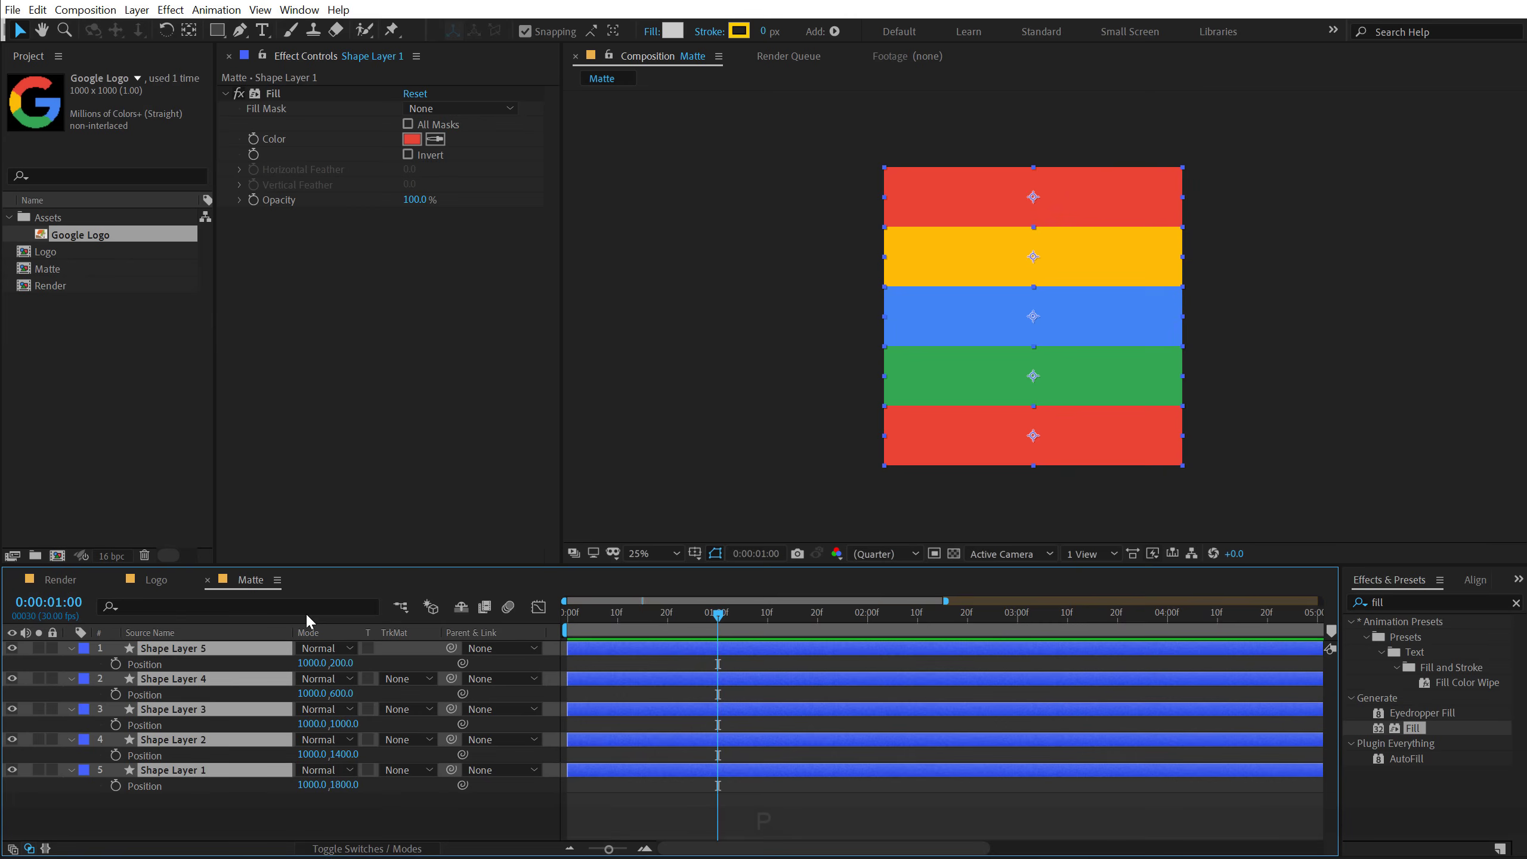
click(116, 664)
key(Home)
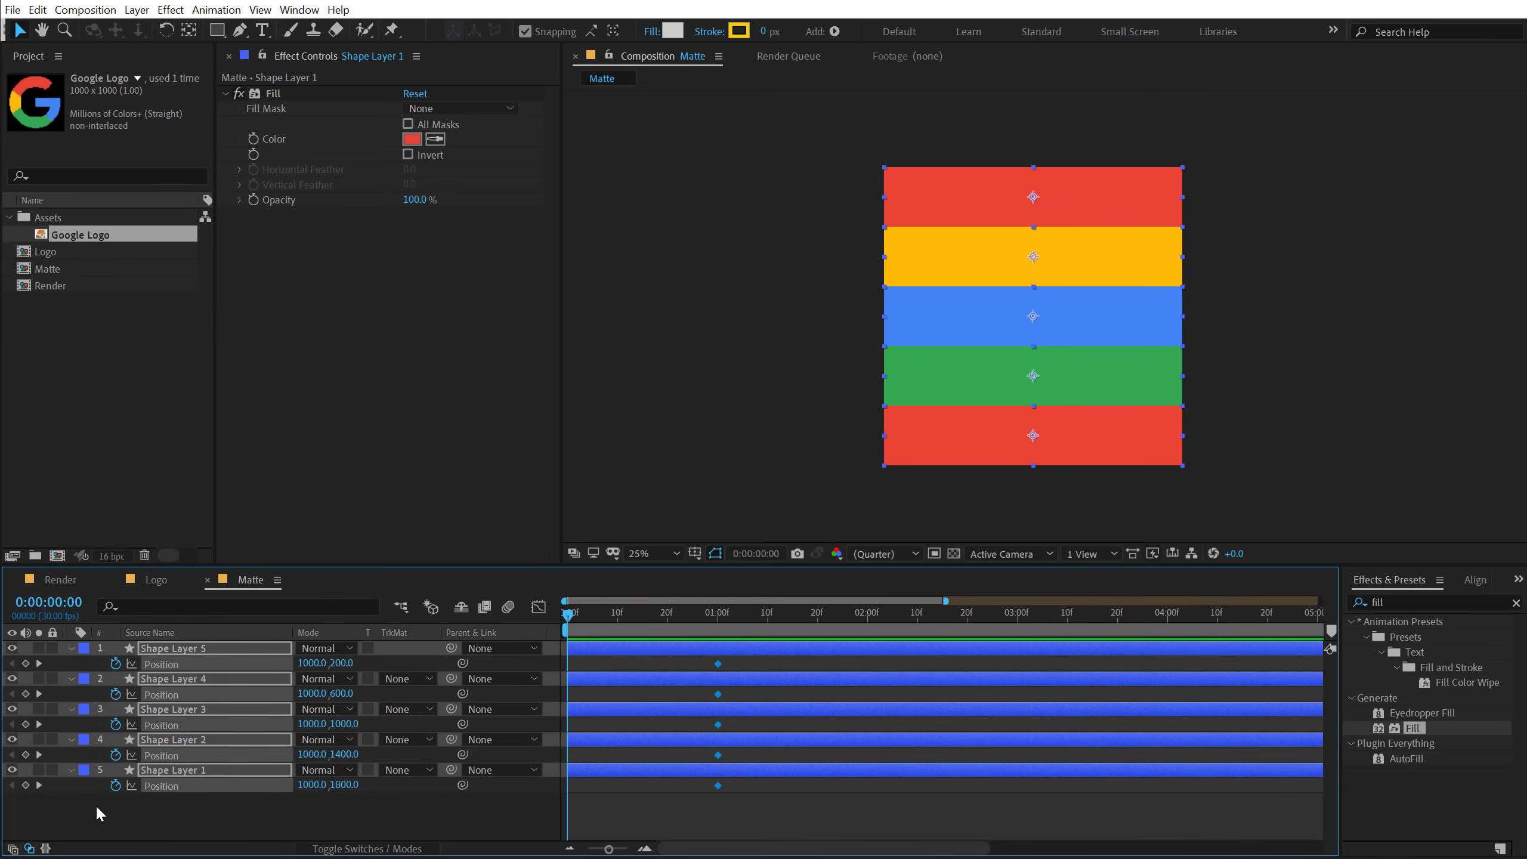
Step: At frame 0, slide the two red bands and the blue band off the comp's right side
click(218, 835)
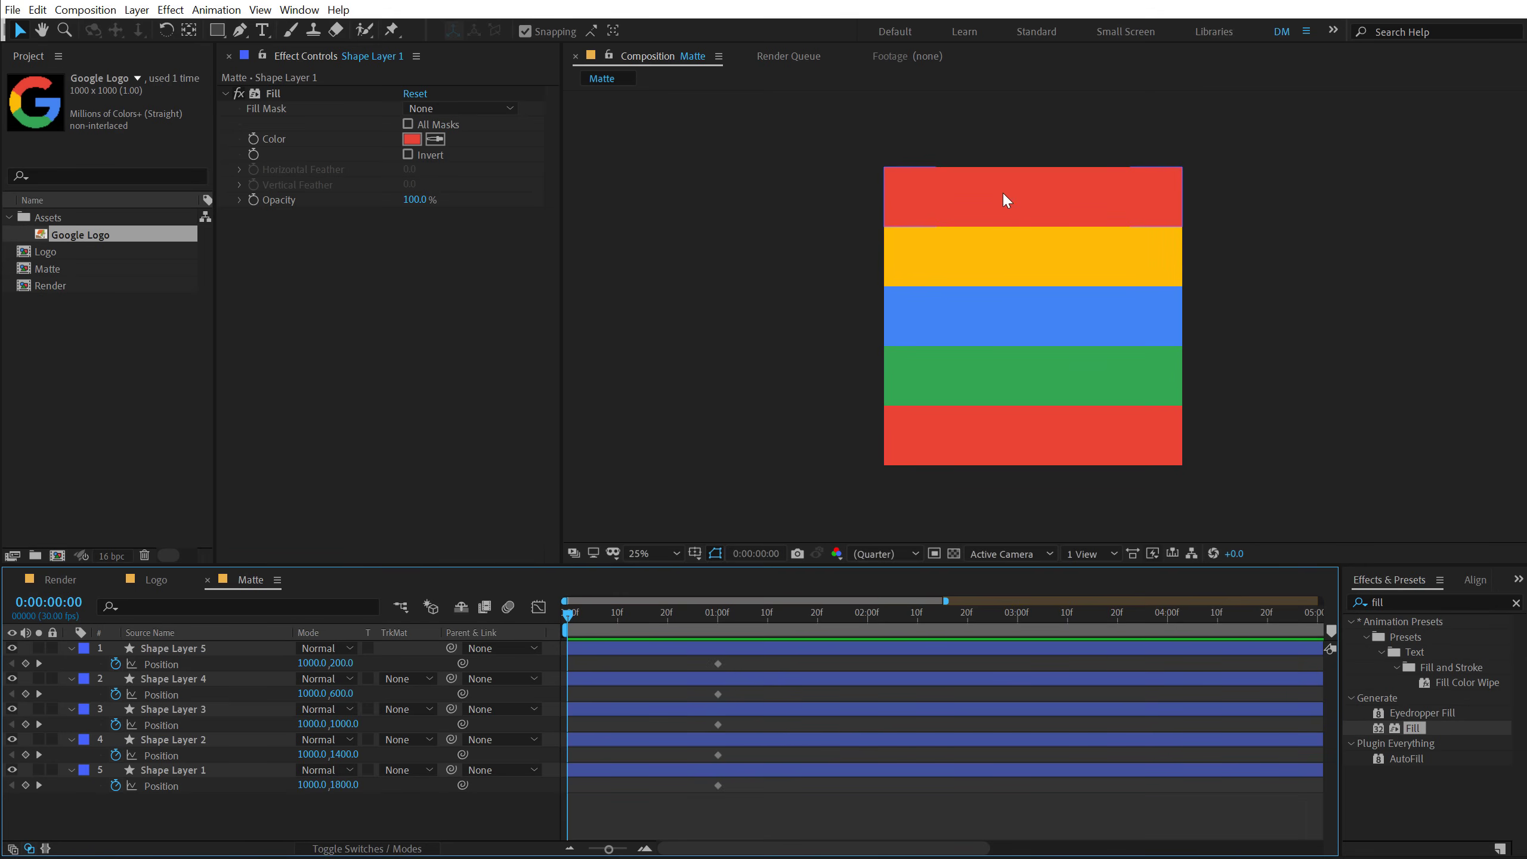
click(1057, 212)
ctrl+click(208, 712)
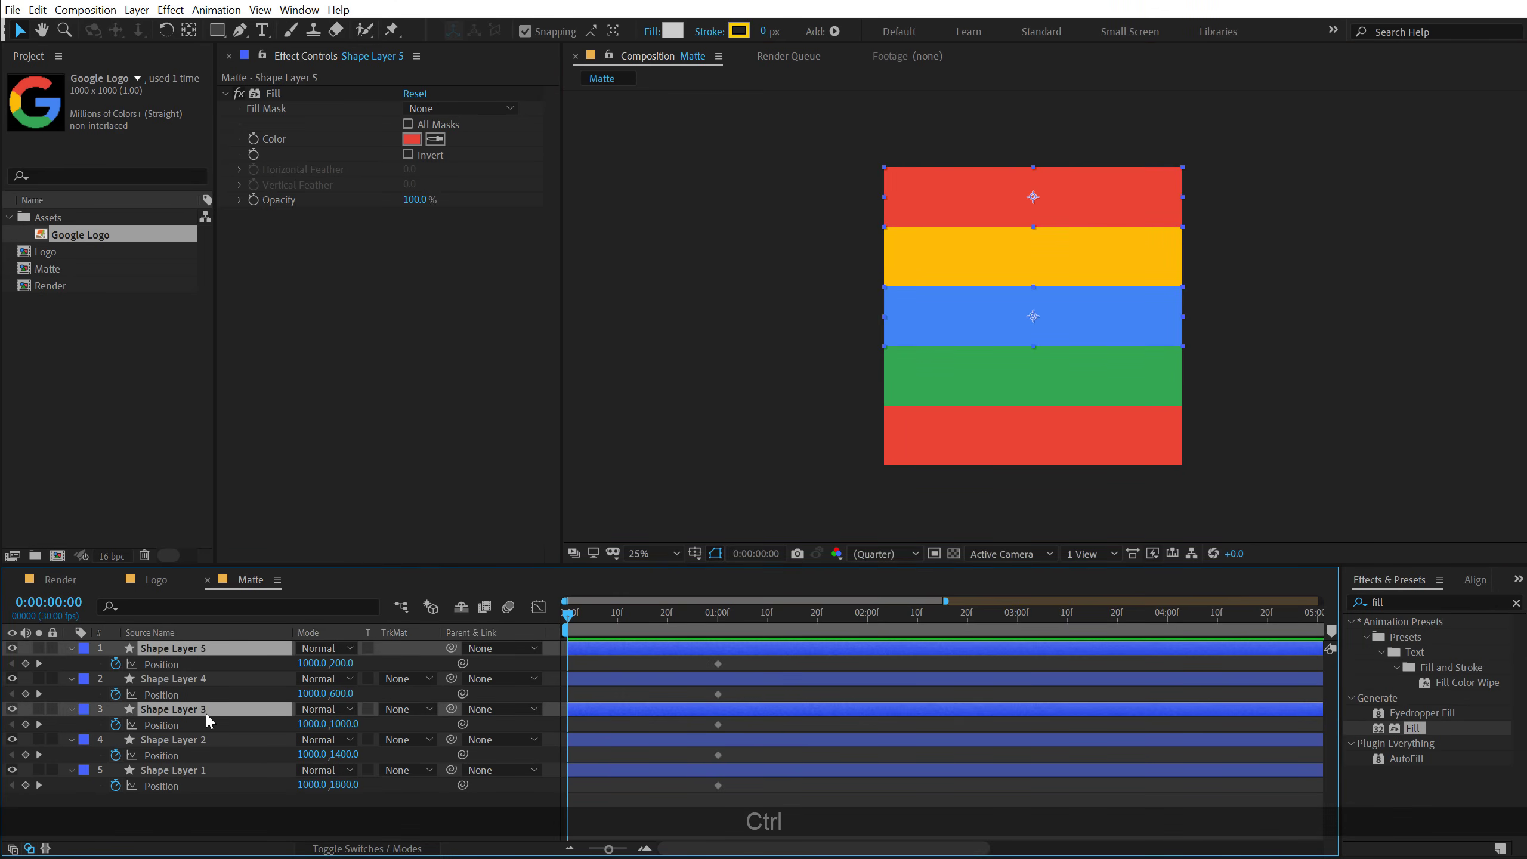
ctrl+click(235, 776)
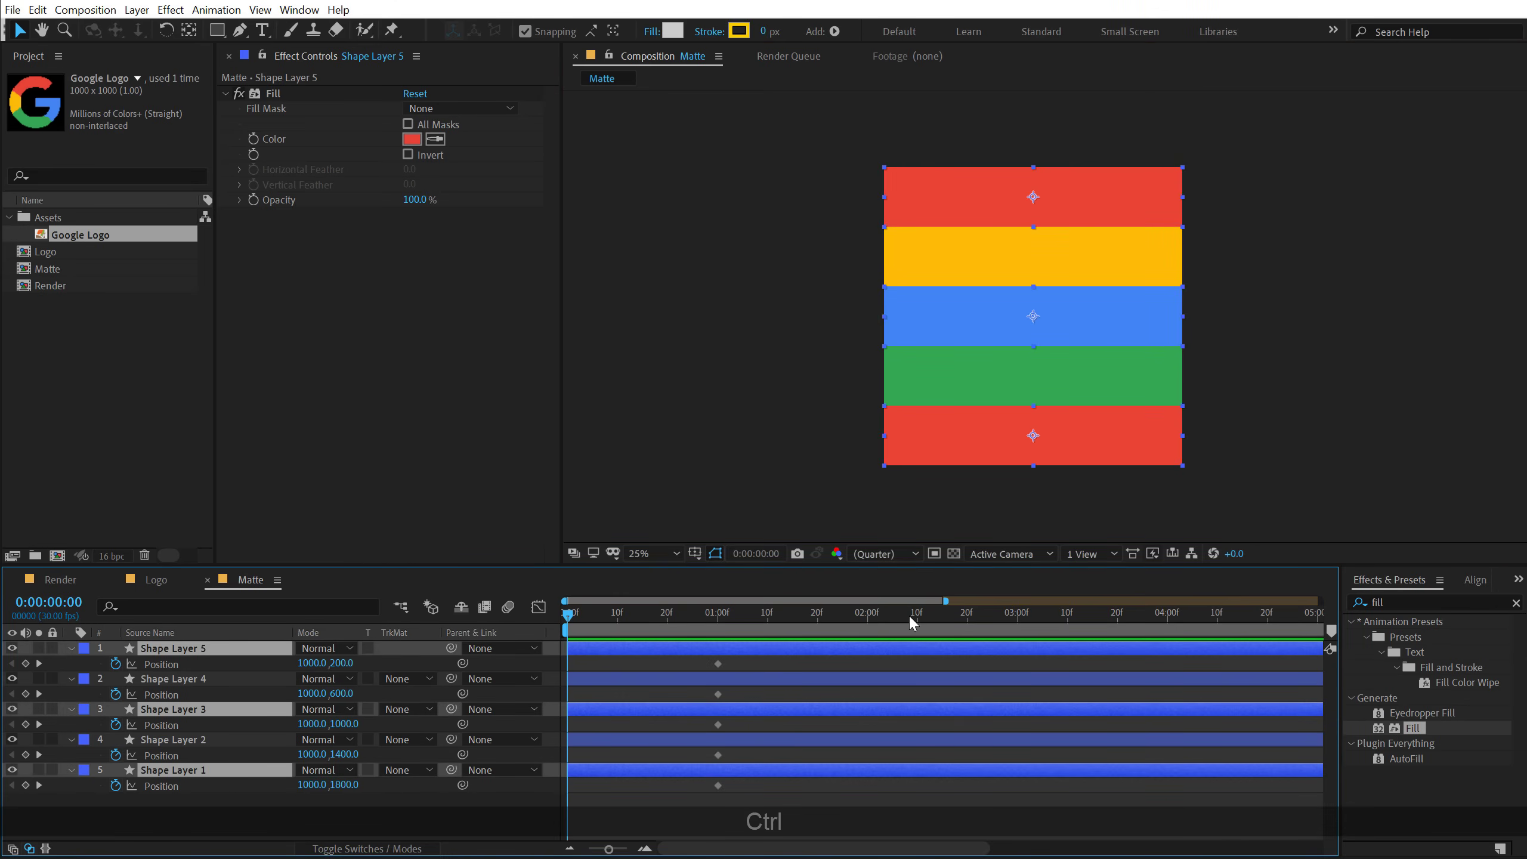
drag(907, 446, 1205, 451)
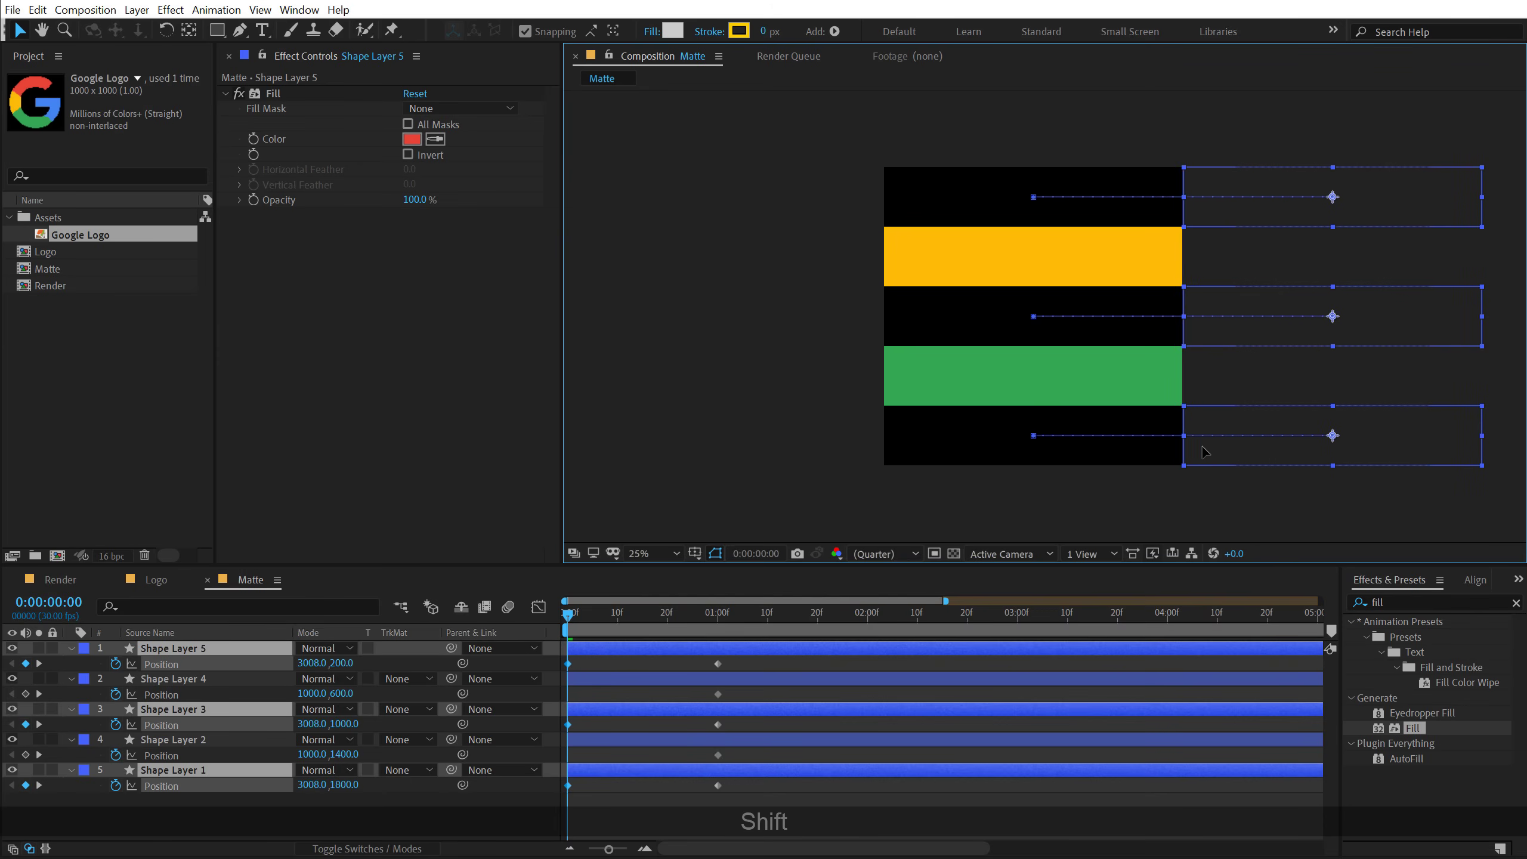
Step: Slide the yellow and green bands off the left side, preview, and select all Position keyframes
click(205, 739)
ctrl+click(214, 678)
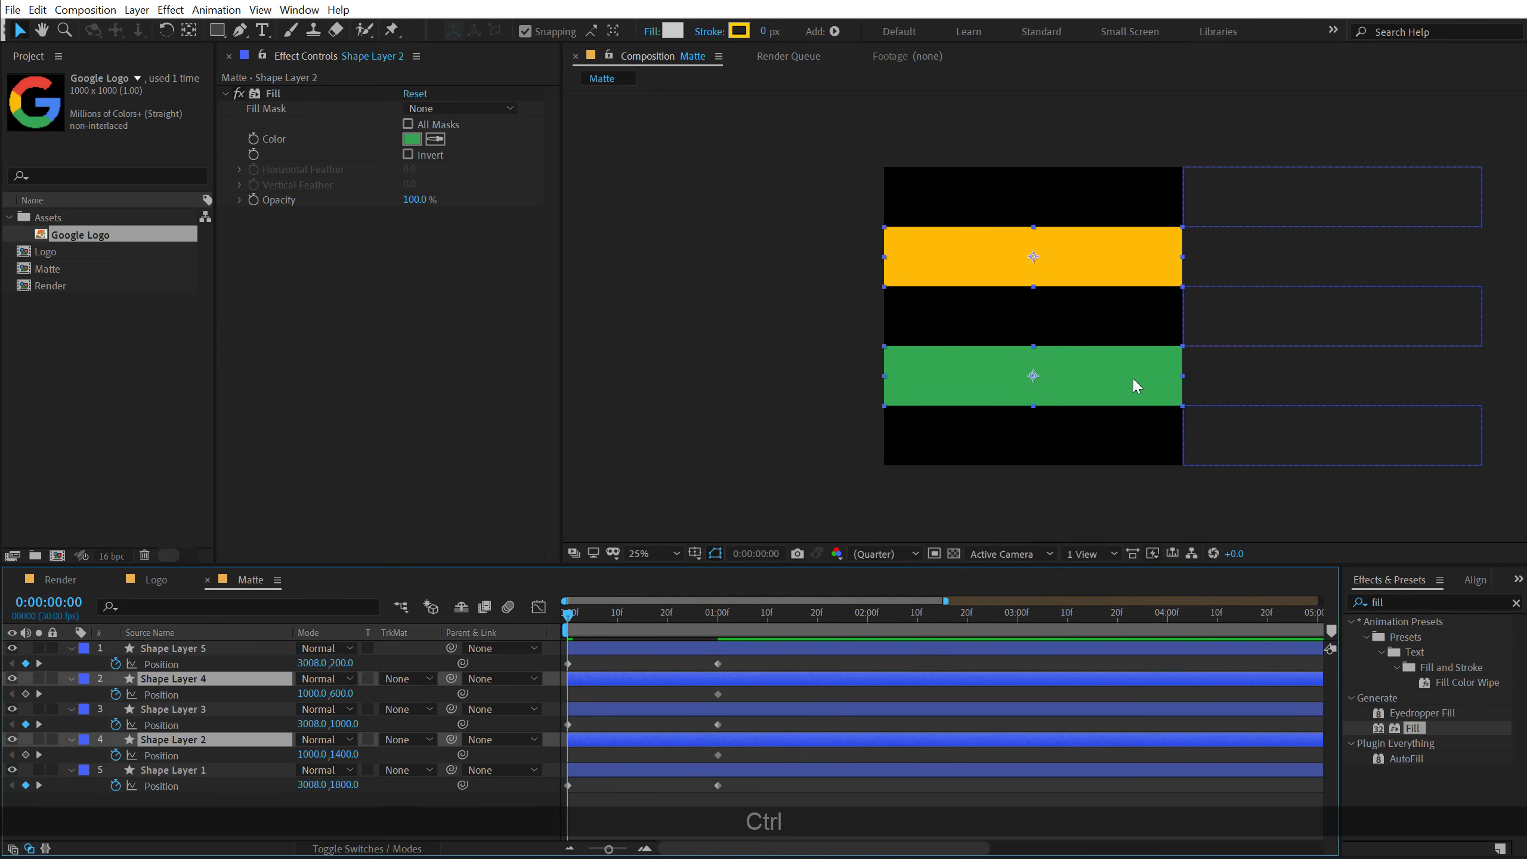
drag(1132, 377, 832, 383)
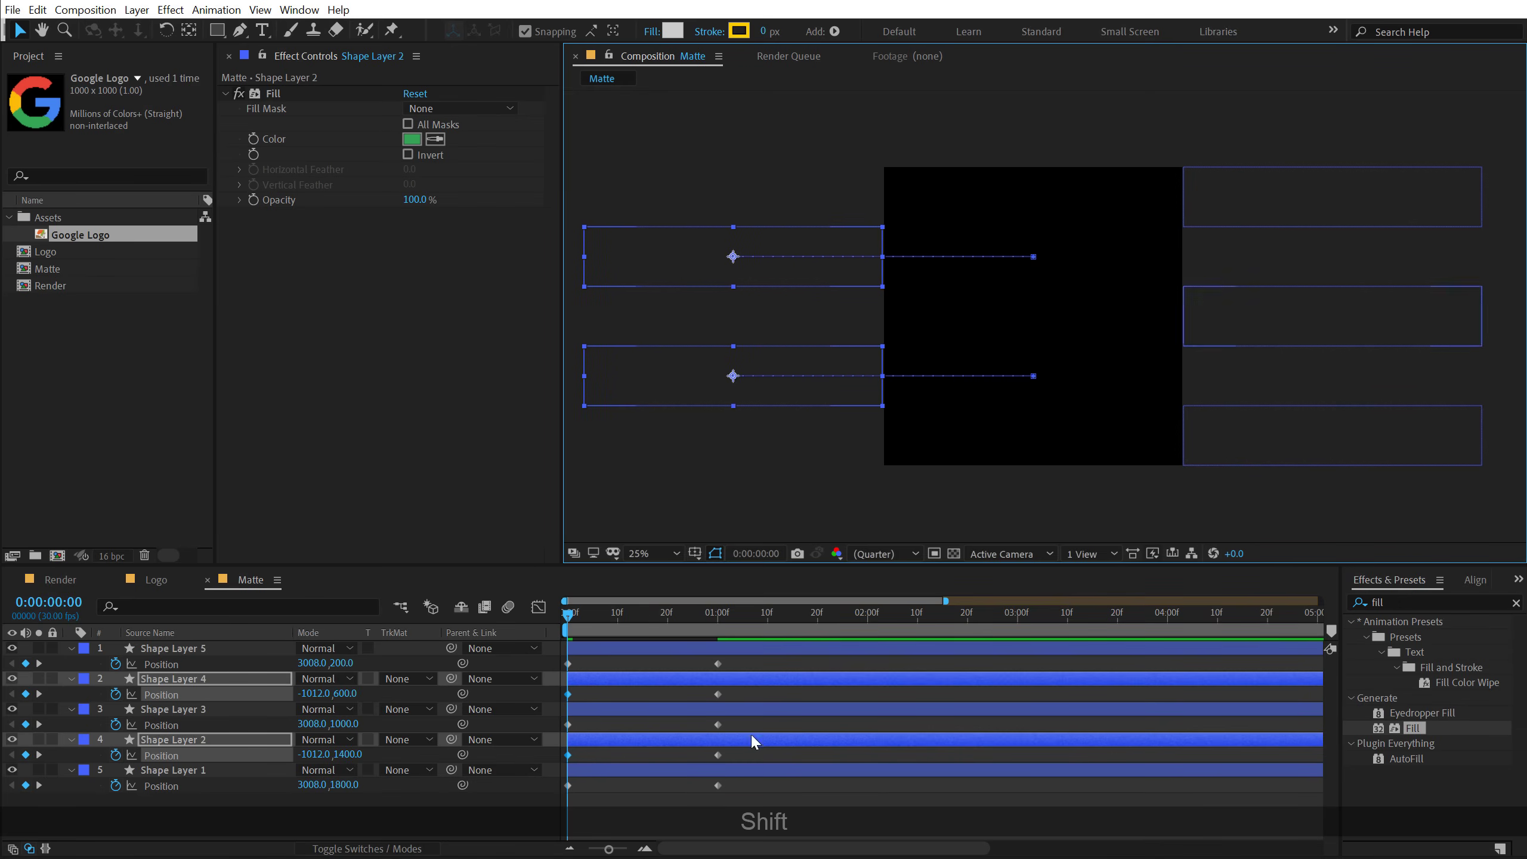
click(754, 801)
key(space)
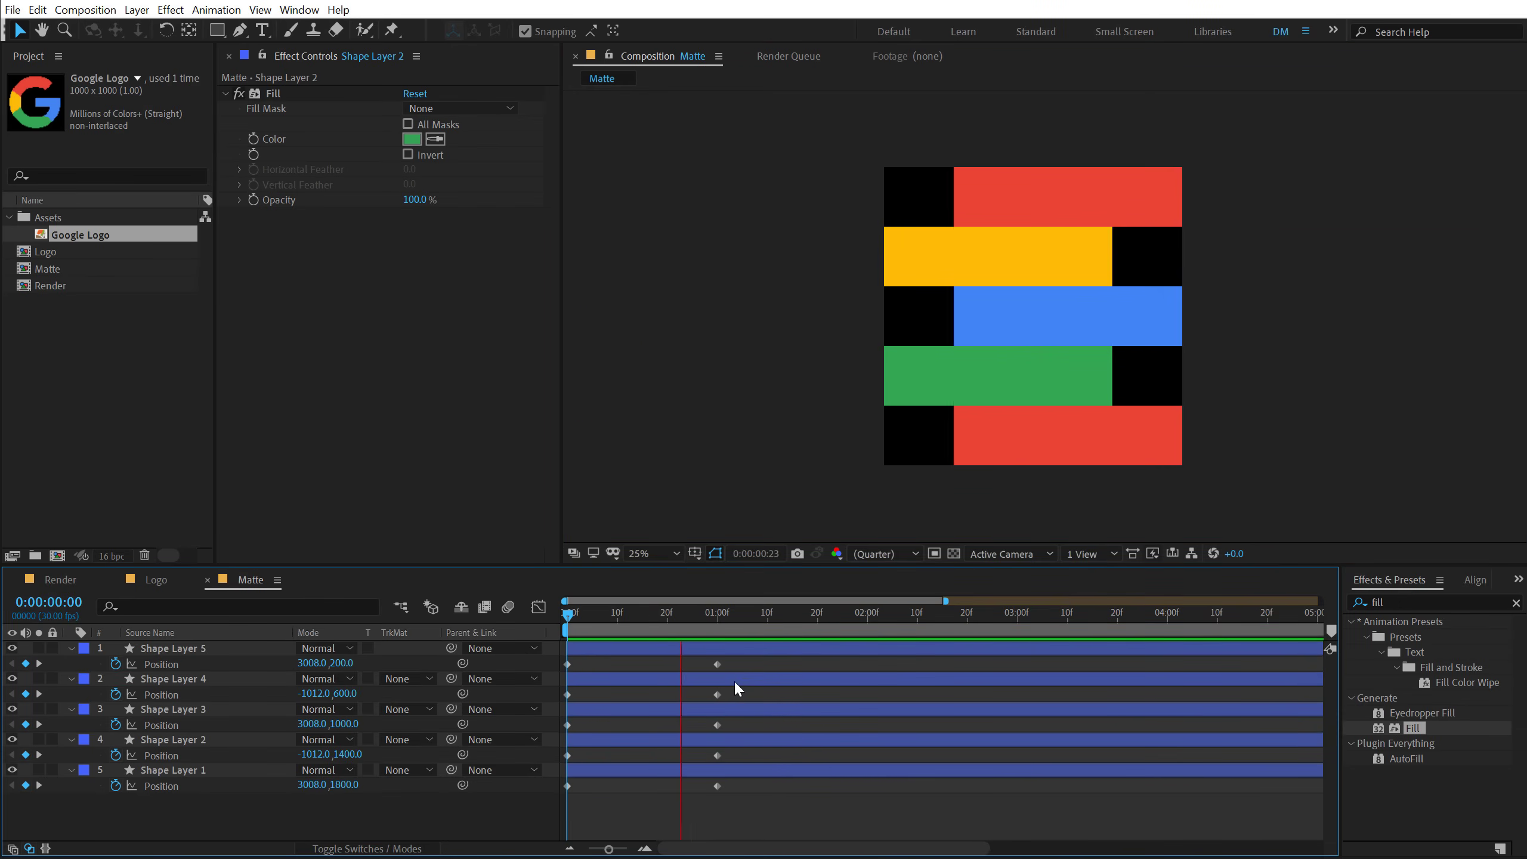
drag(592, 622, 721, 636)
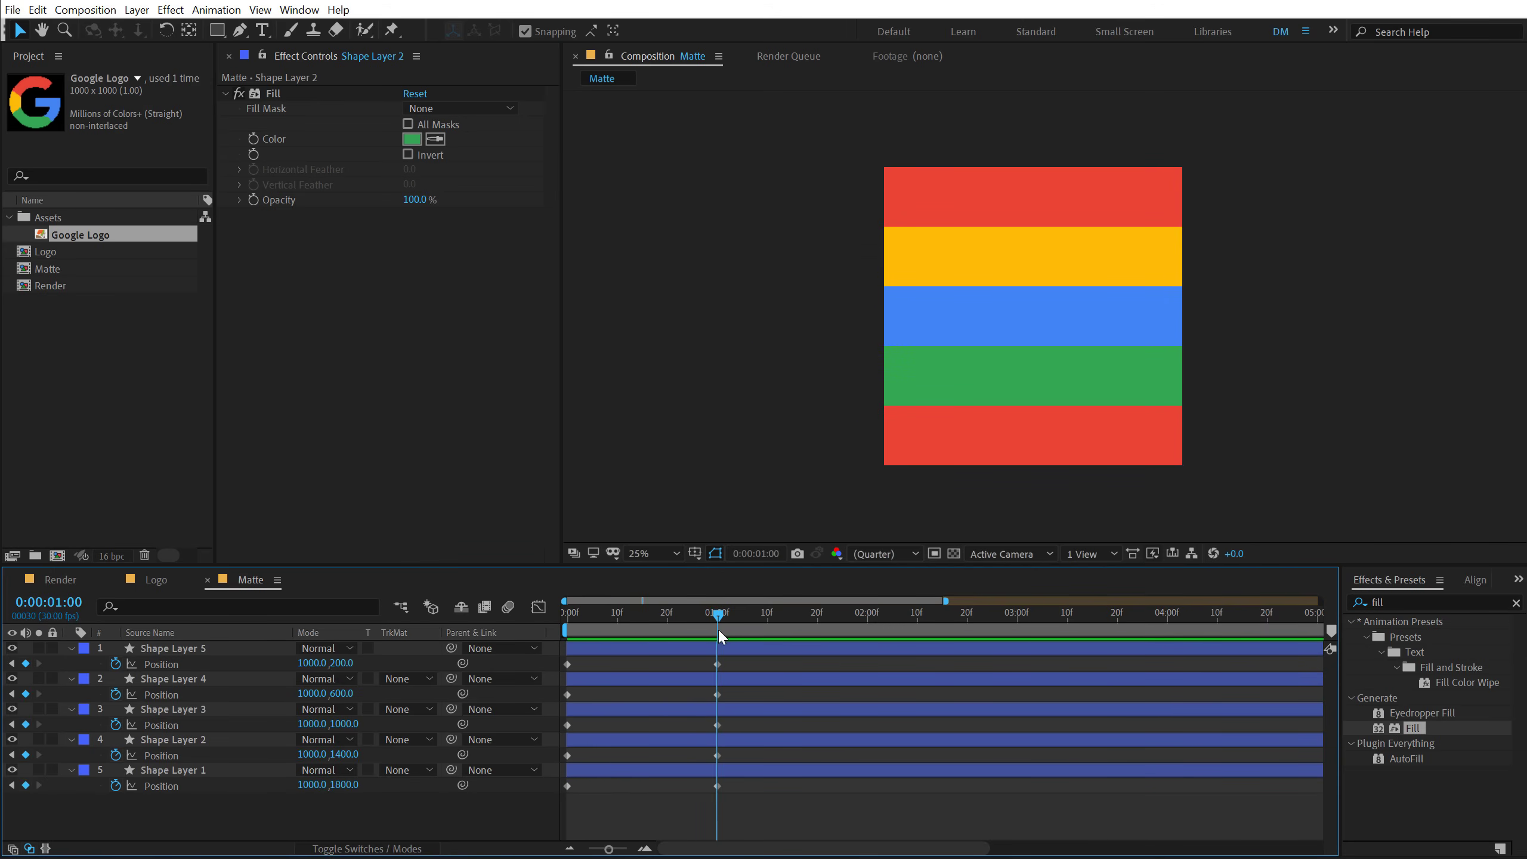
drag(789, 674, 558, 816)
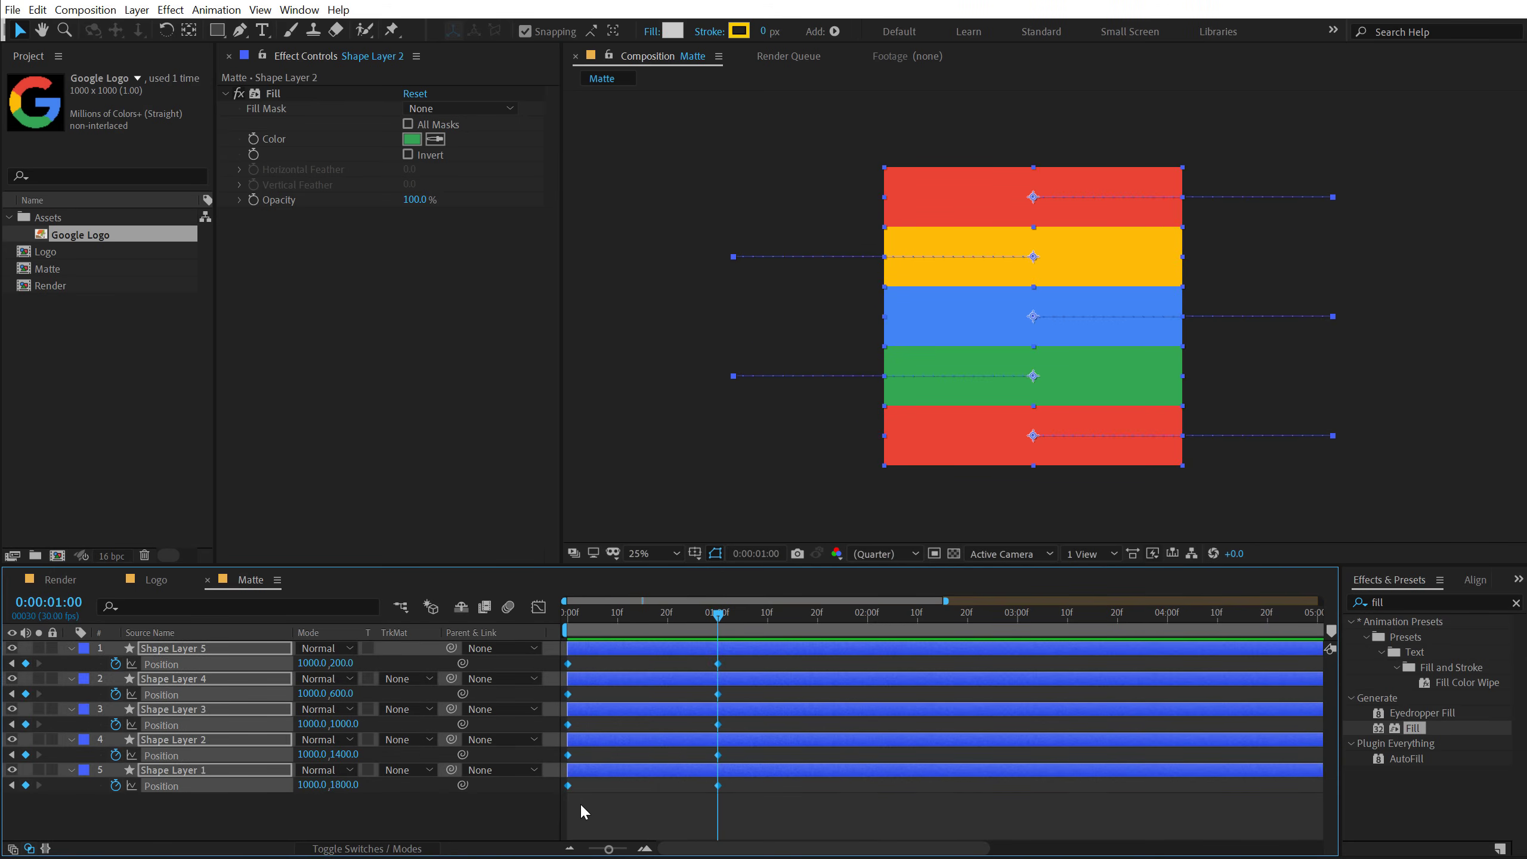
Step: Apply Easy Ease to all selected Position keyframes
right_click(717, 662)
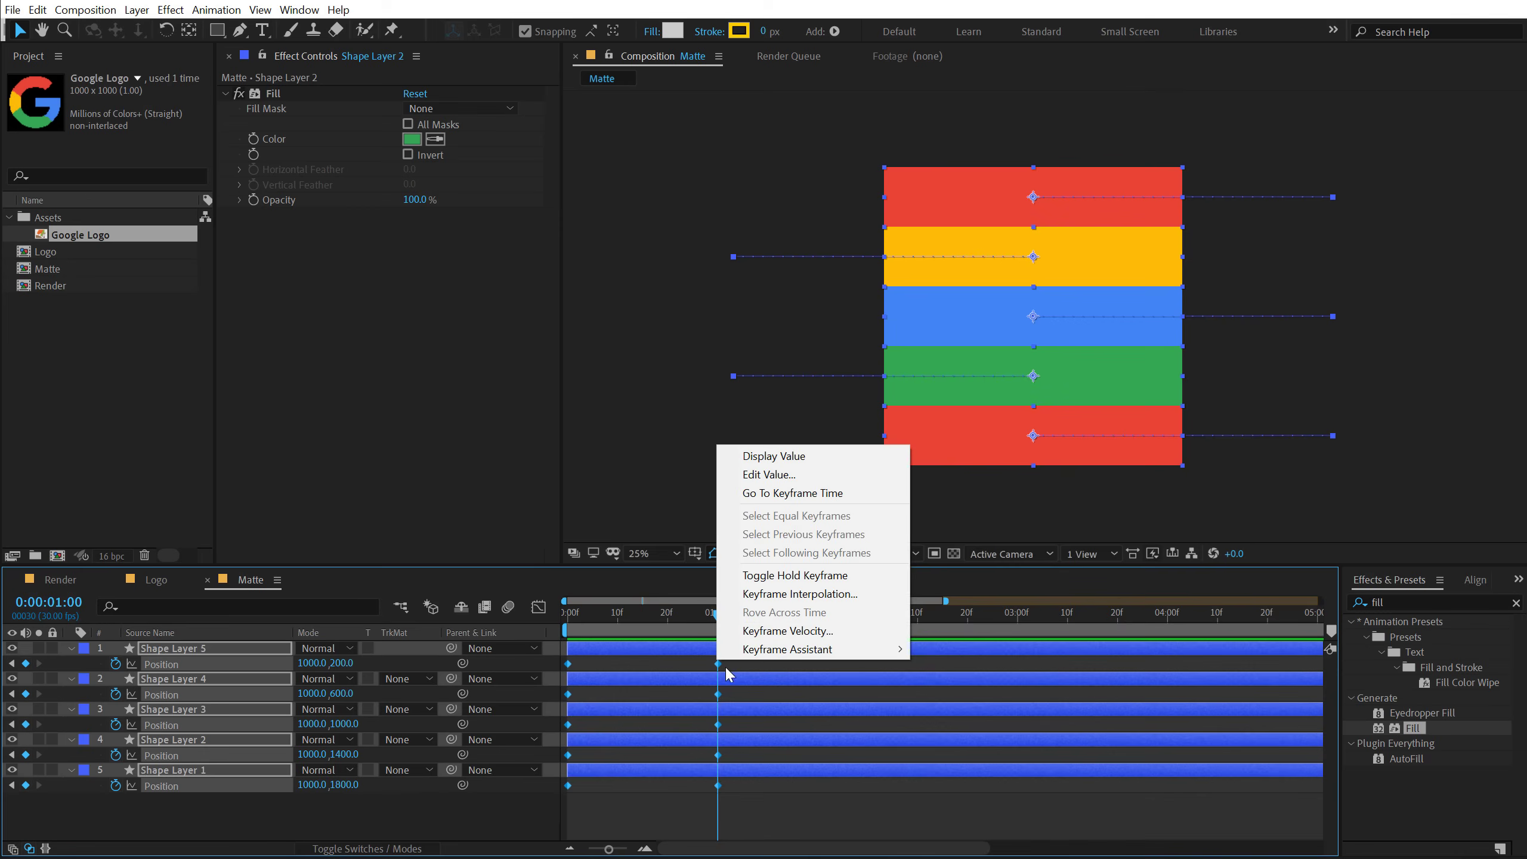
mouse_move(866, 652)
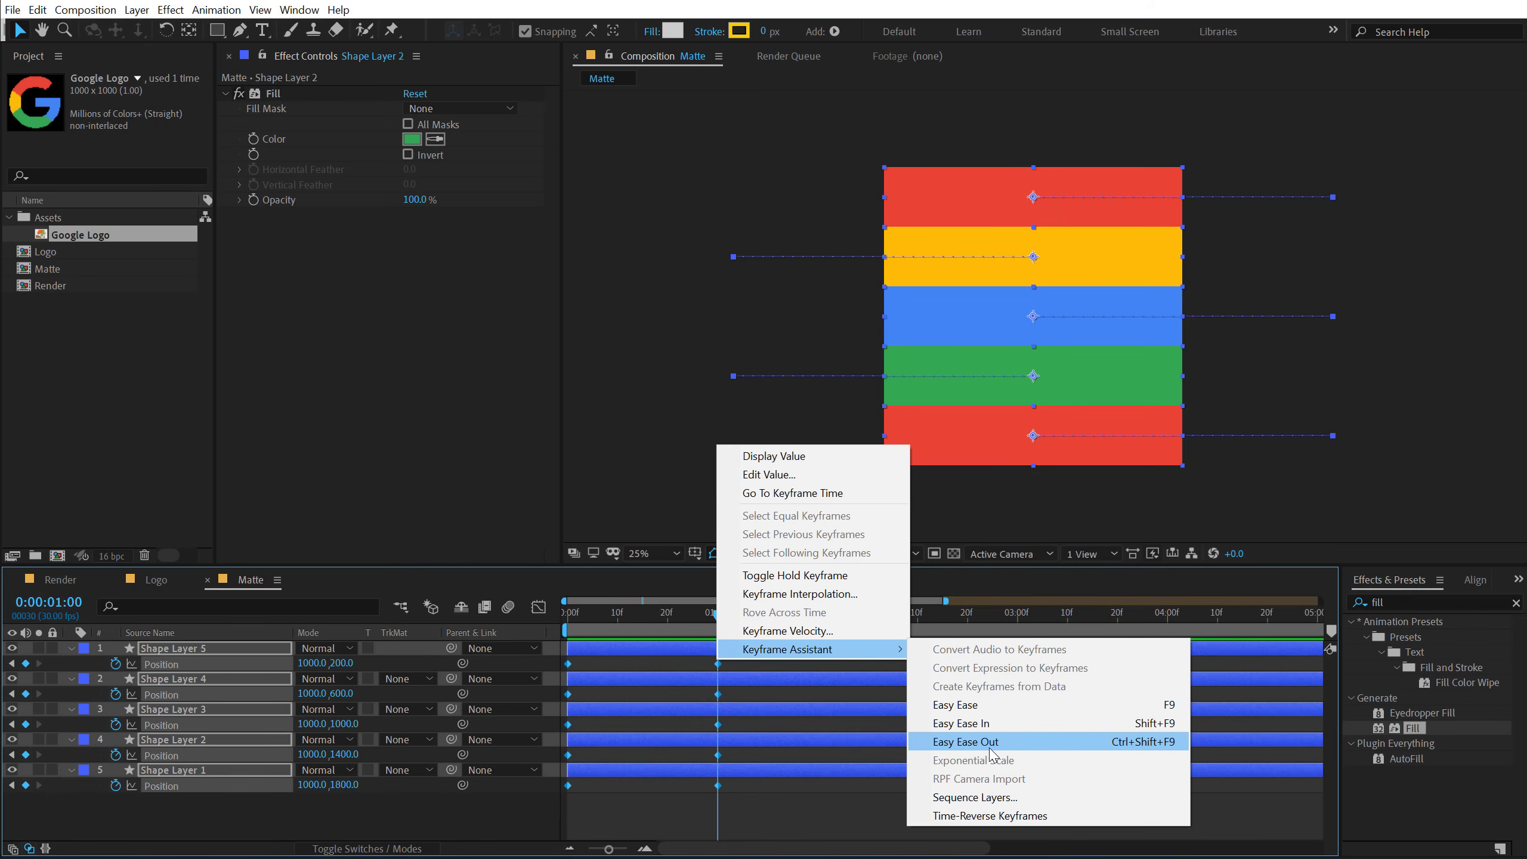
click(980, 705)
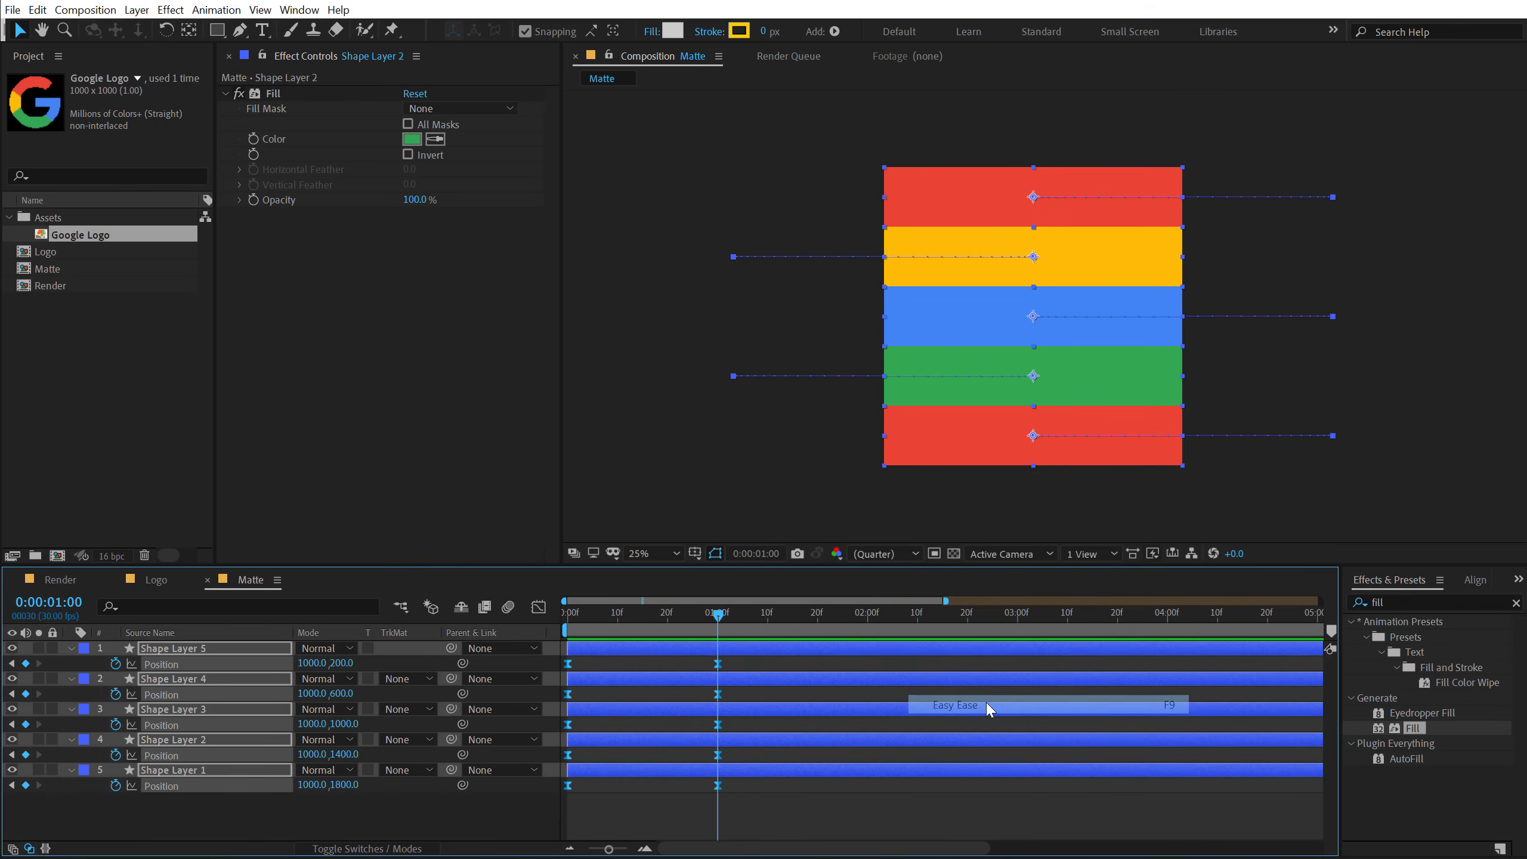
Step: Sharpen the speed graph so stripes accelerate hard at the start and decelerate gently into place
click(538, 608)
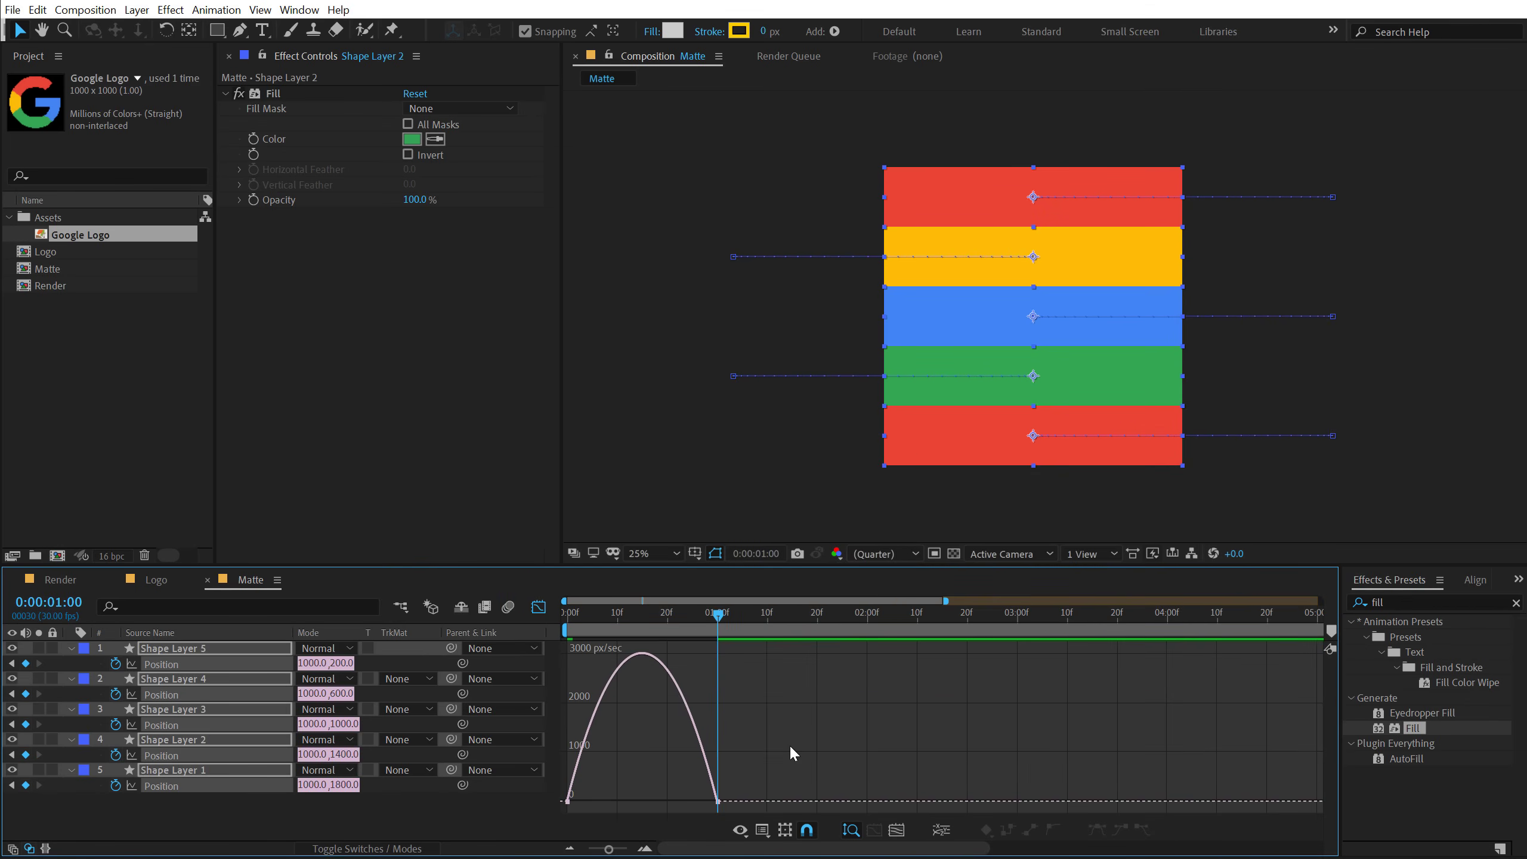
right_click(790, 714)
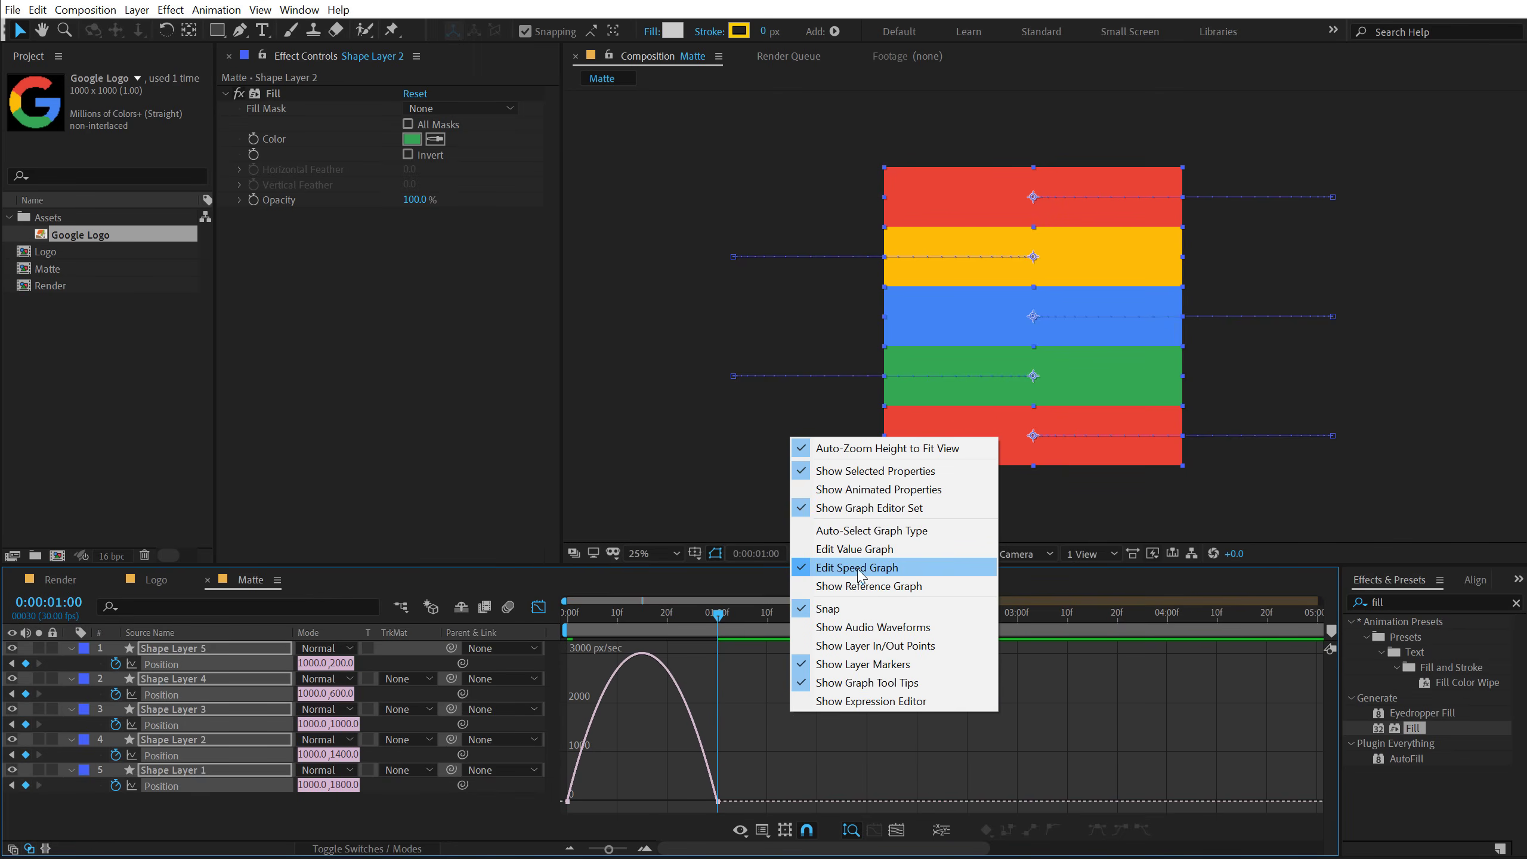
click(869, 585)
drag(759, 769, 562, 809)
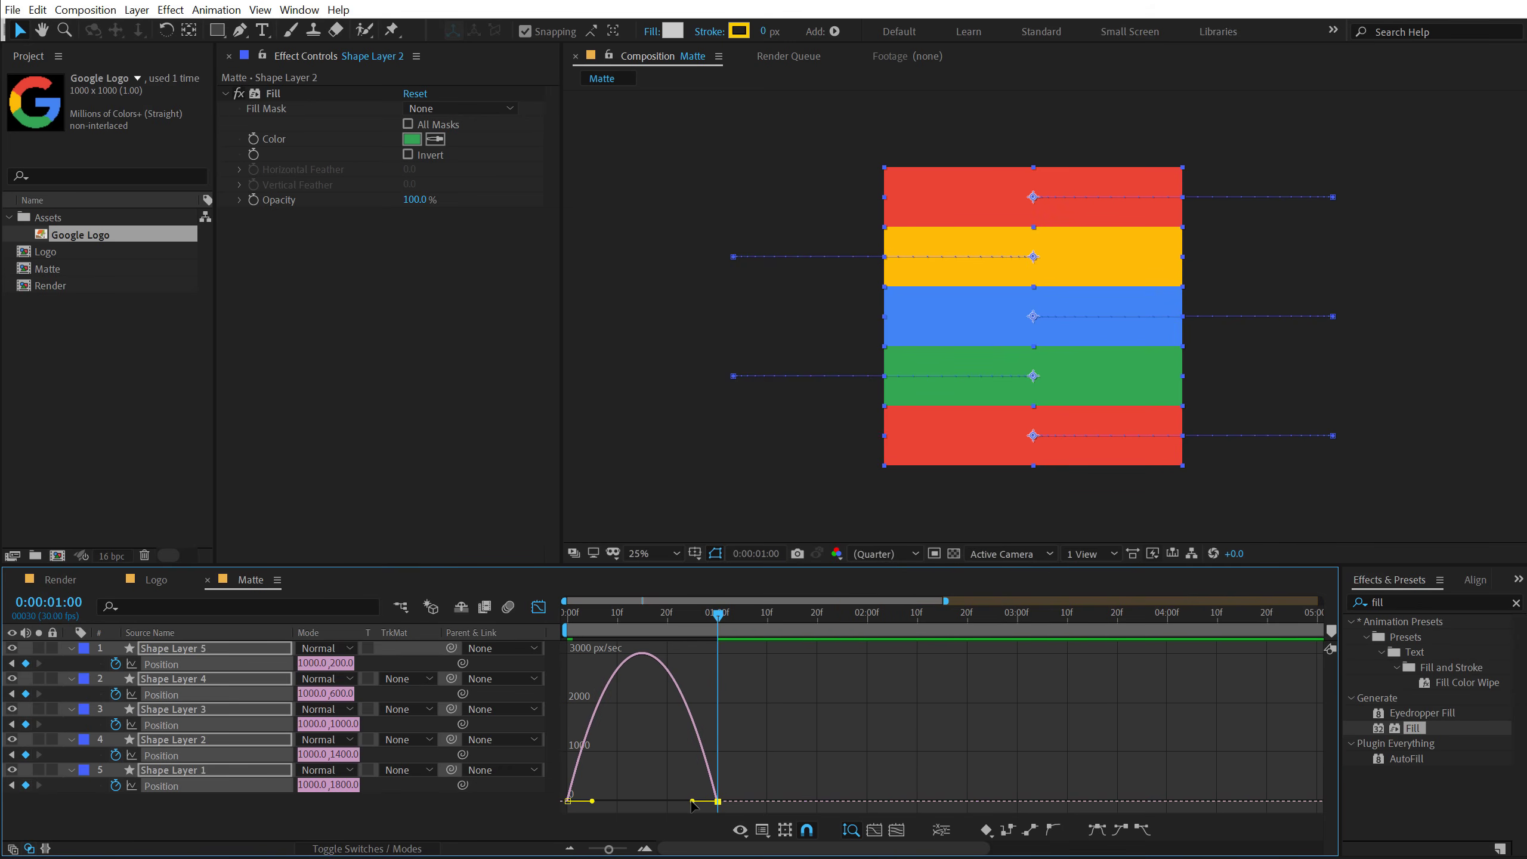
drag(692, 801, 618, 809)
drag(639, 614, 430, 632)
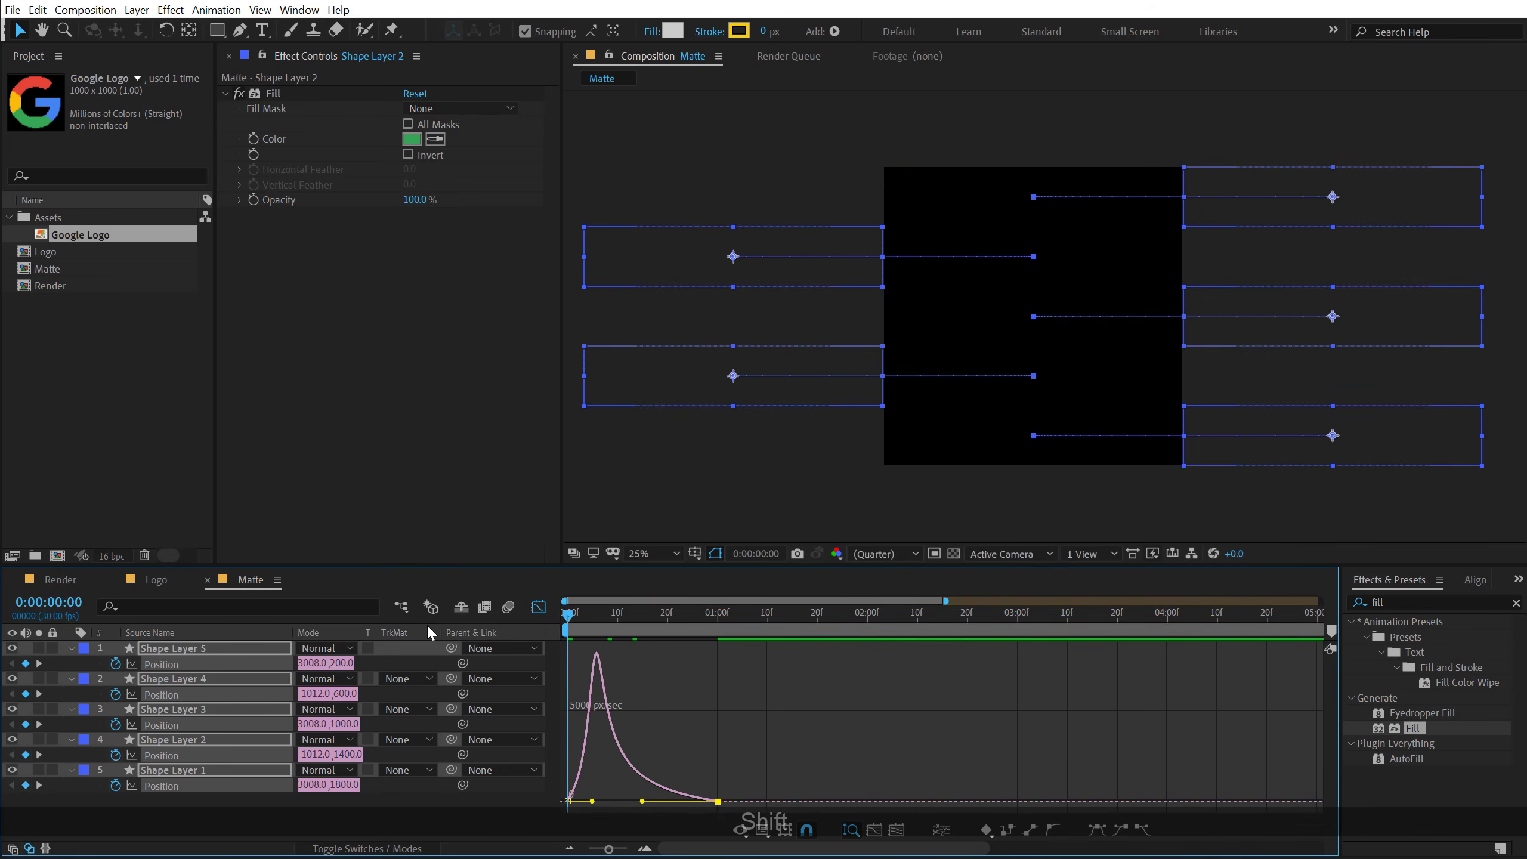
key(space)
key(space)
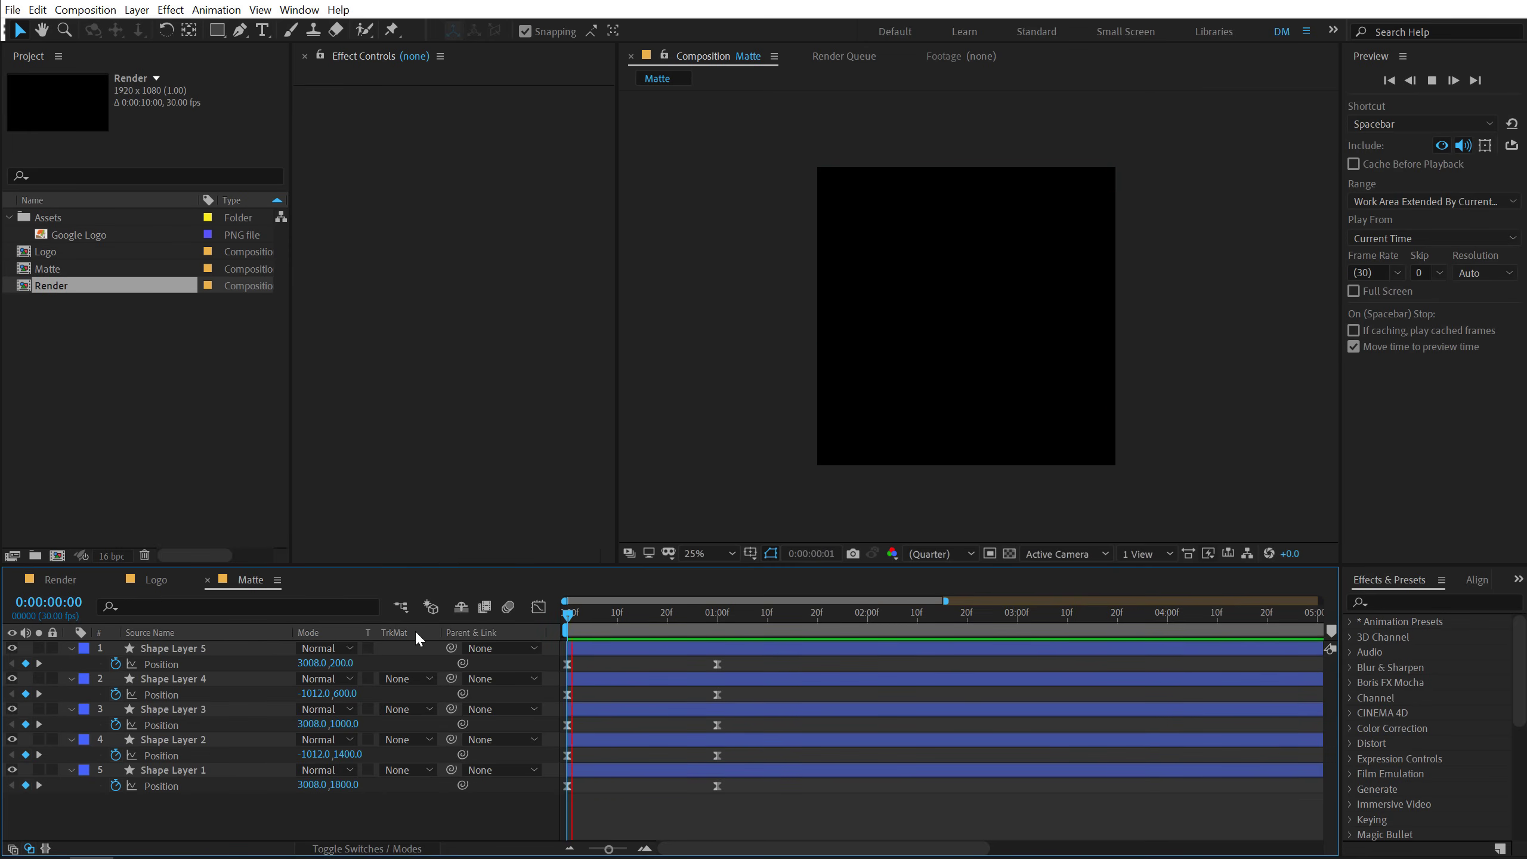
Step: Trim all five shape layers to end at frame 5 using Alt+]
key(space)
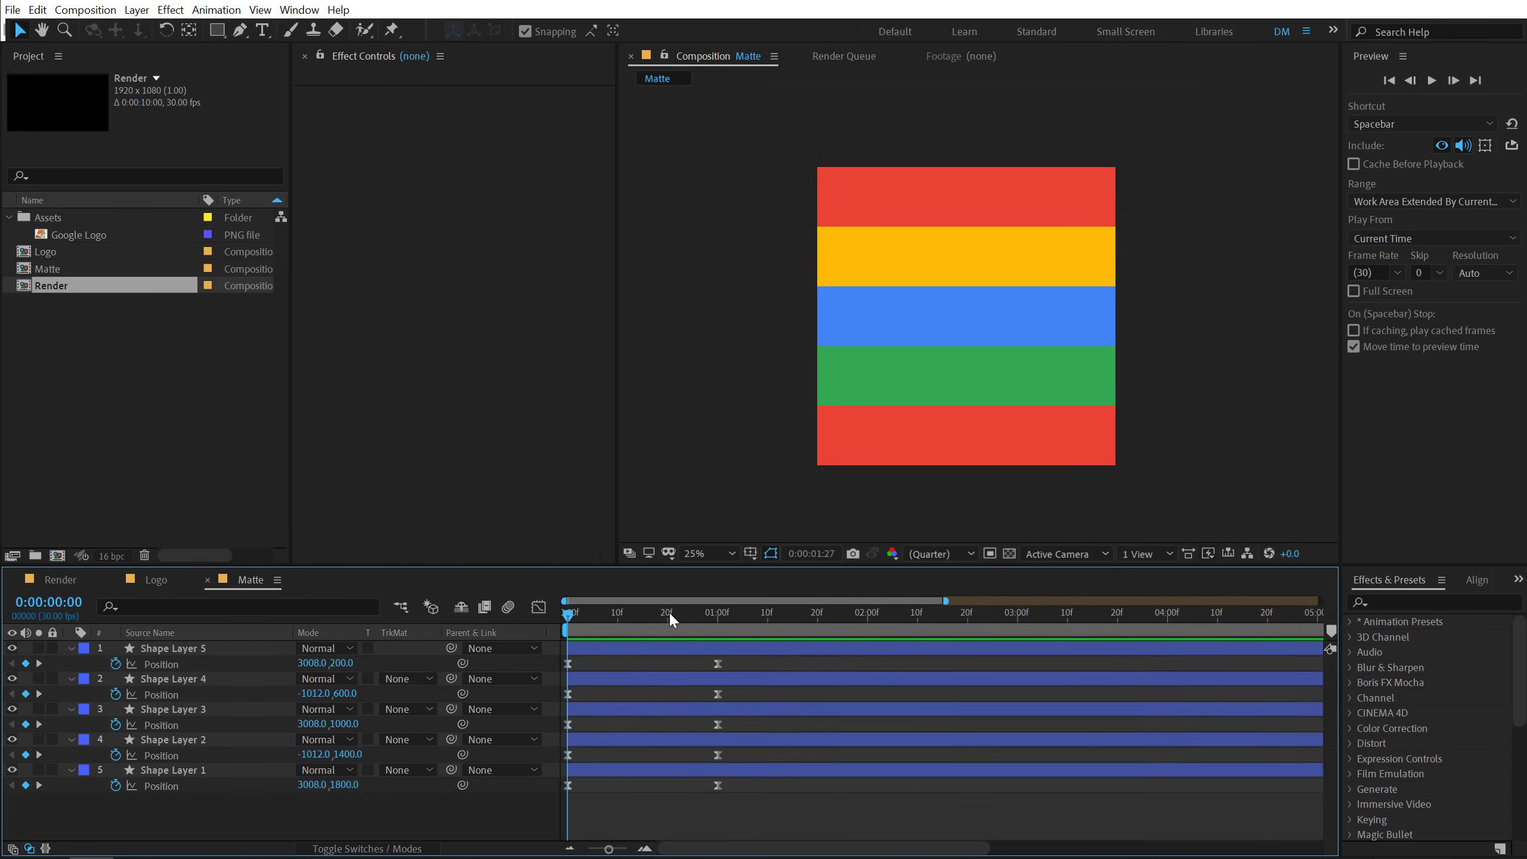
key(space)
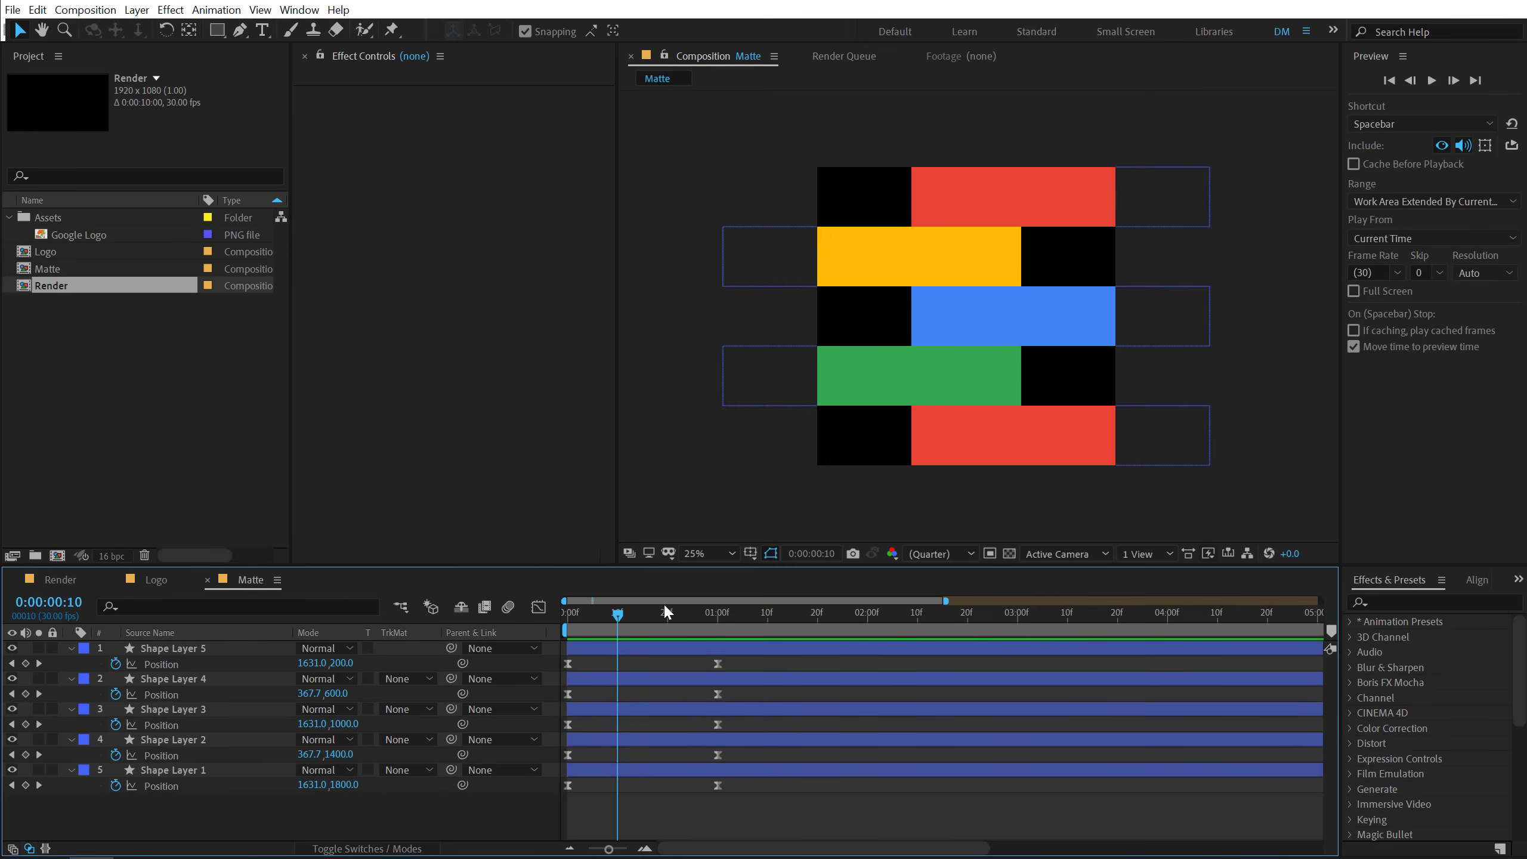
click(593, 616)
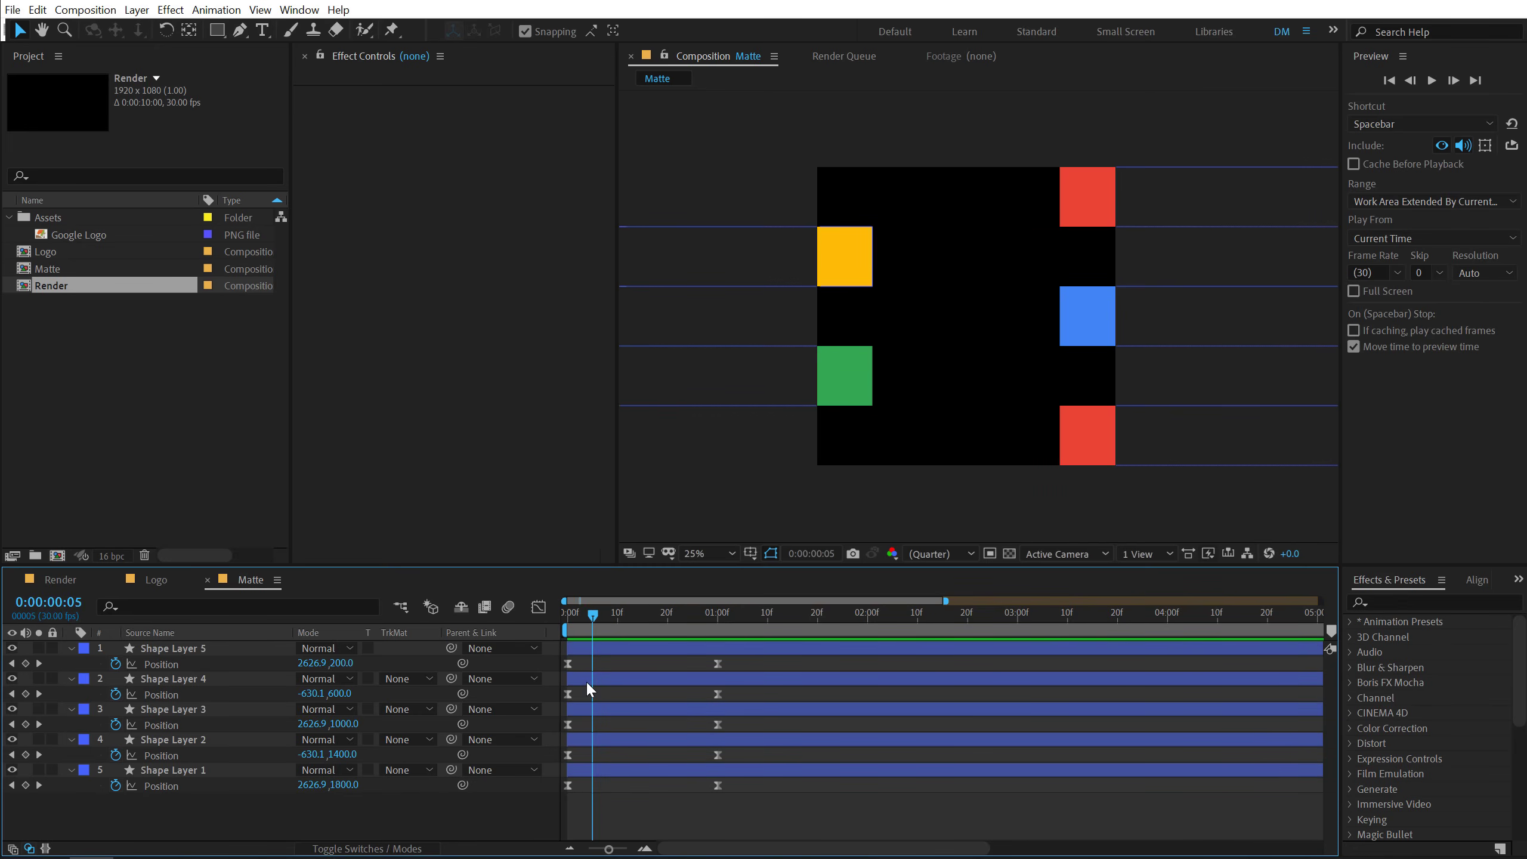
click(208, 650)
click(202, 772)
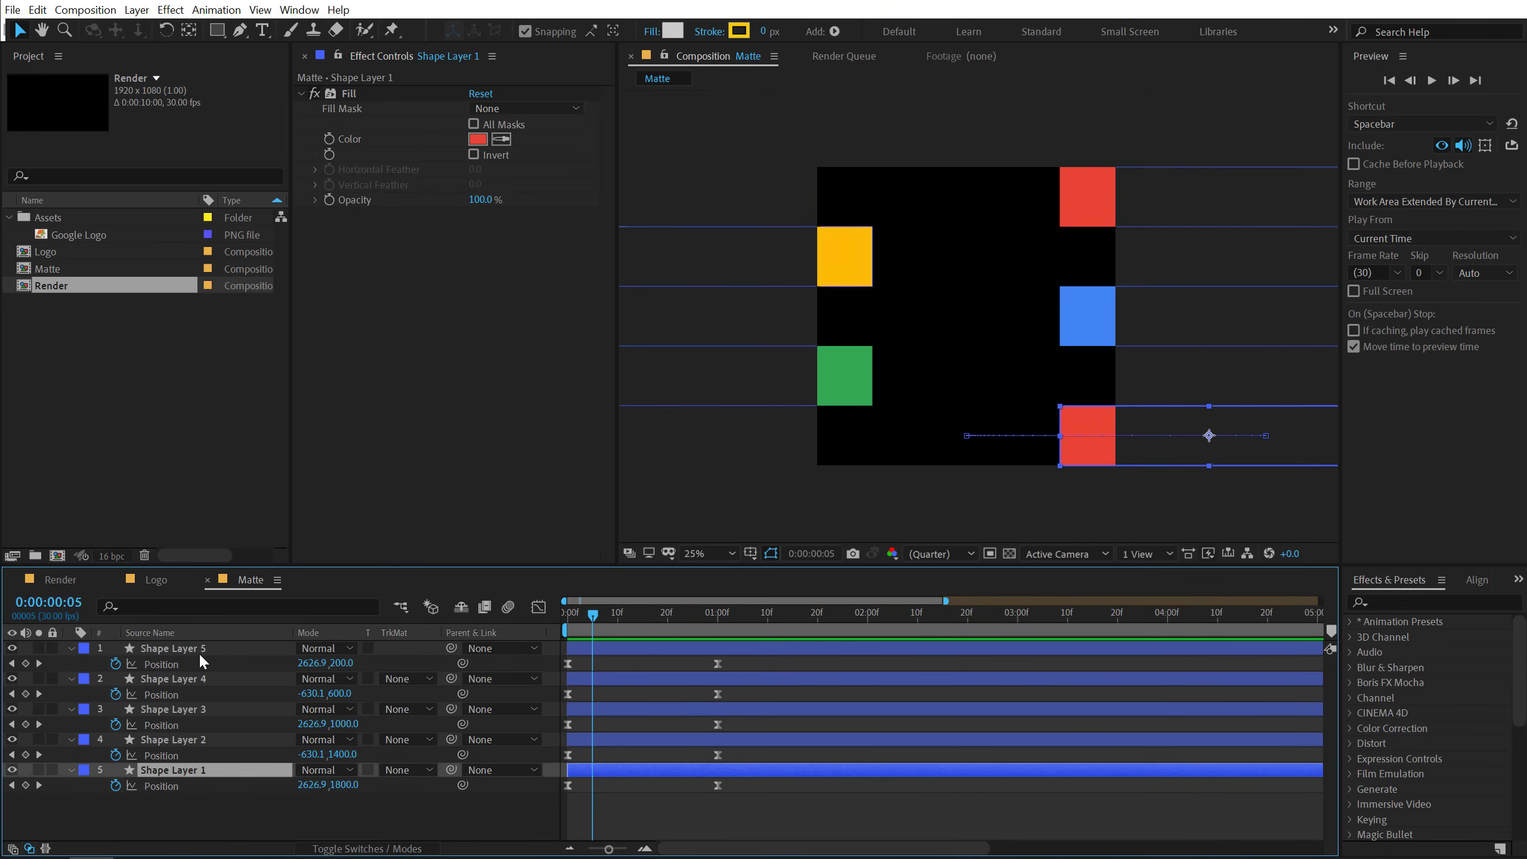
shift+click(199, 649)
key(alt)
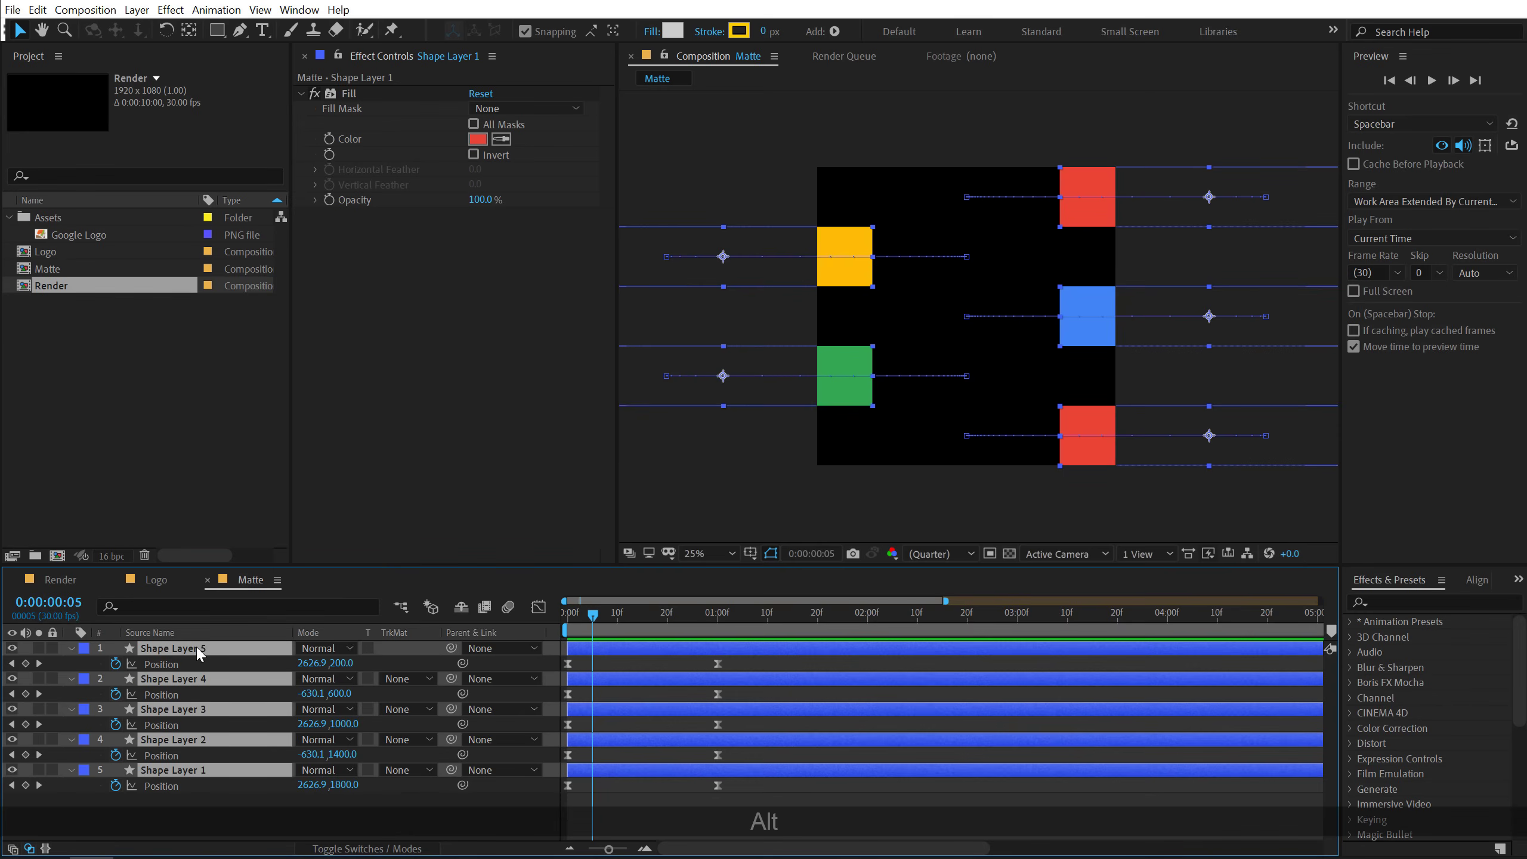
key(alt+bracketright)
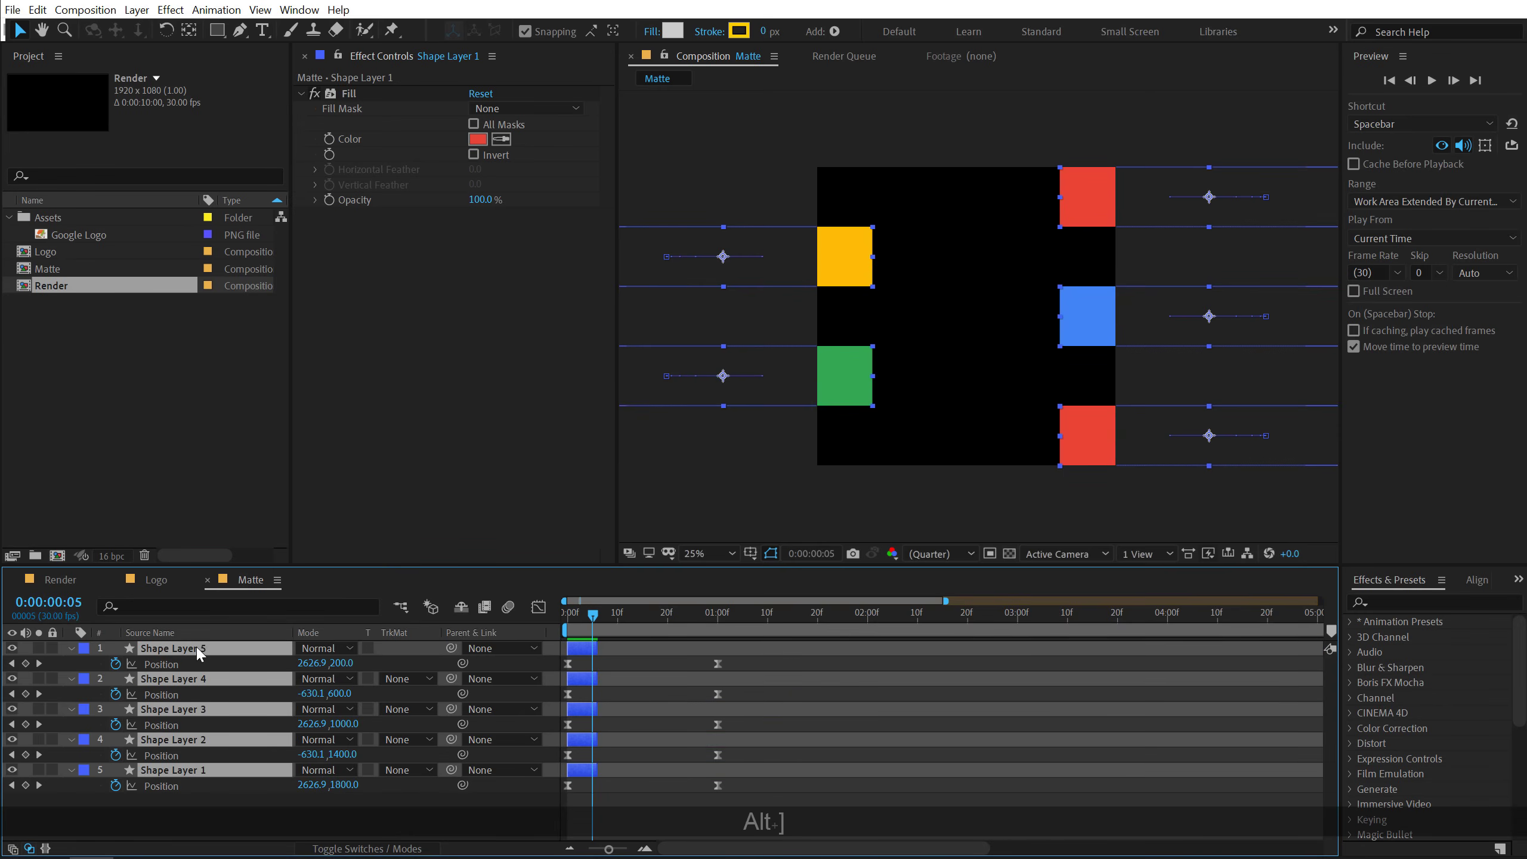
Step: Select Shape Layer 5 through 1 and run Sequence Layers so they follow one another
click(194, 650)
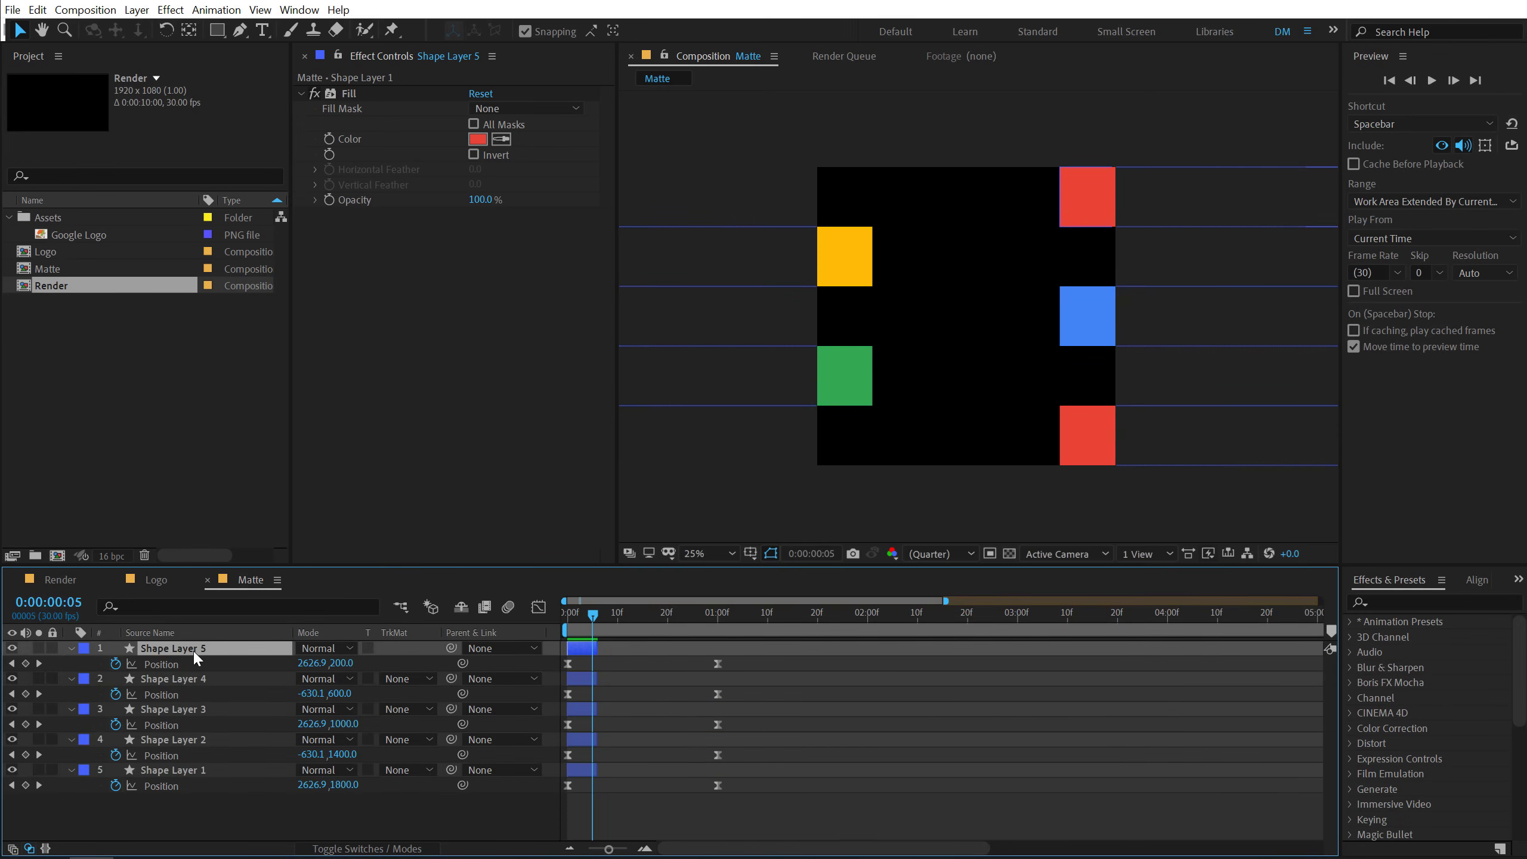
key(shift)
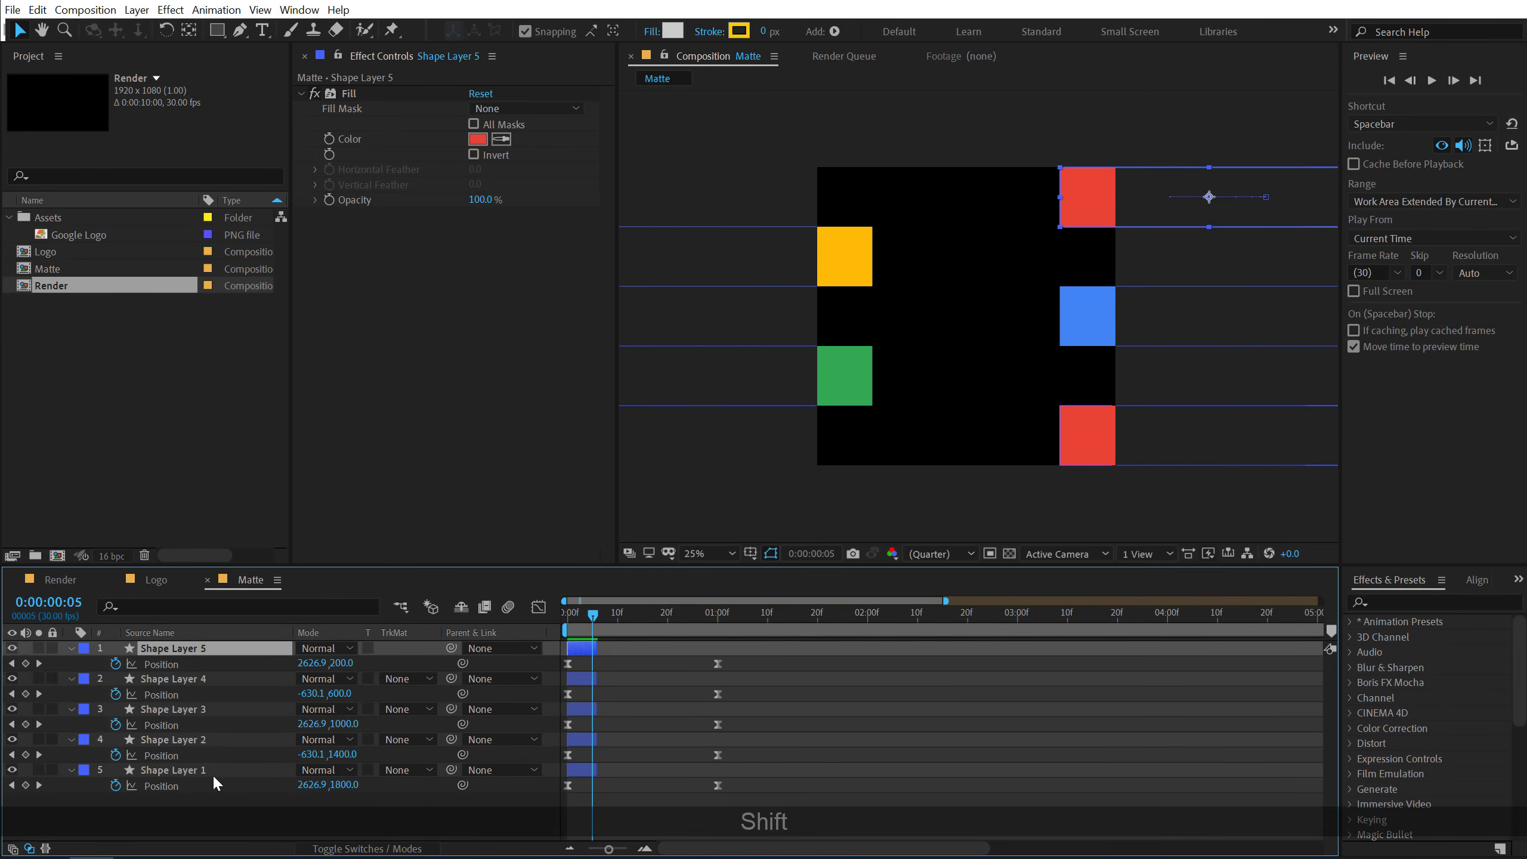
shift+click(209, 771)
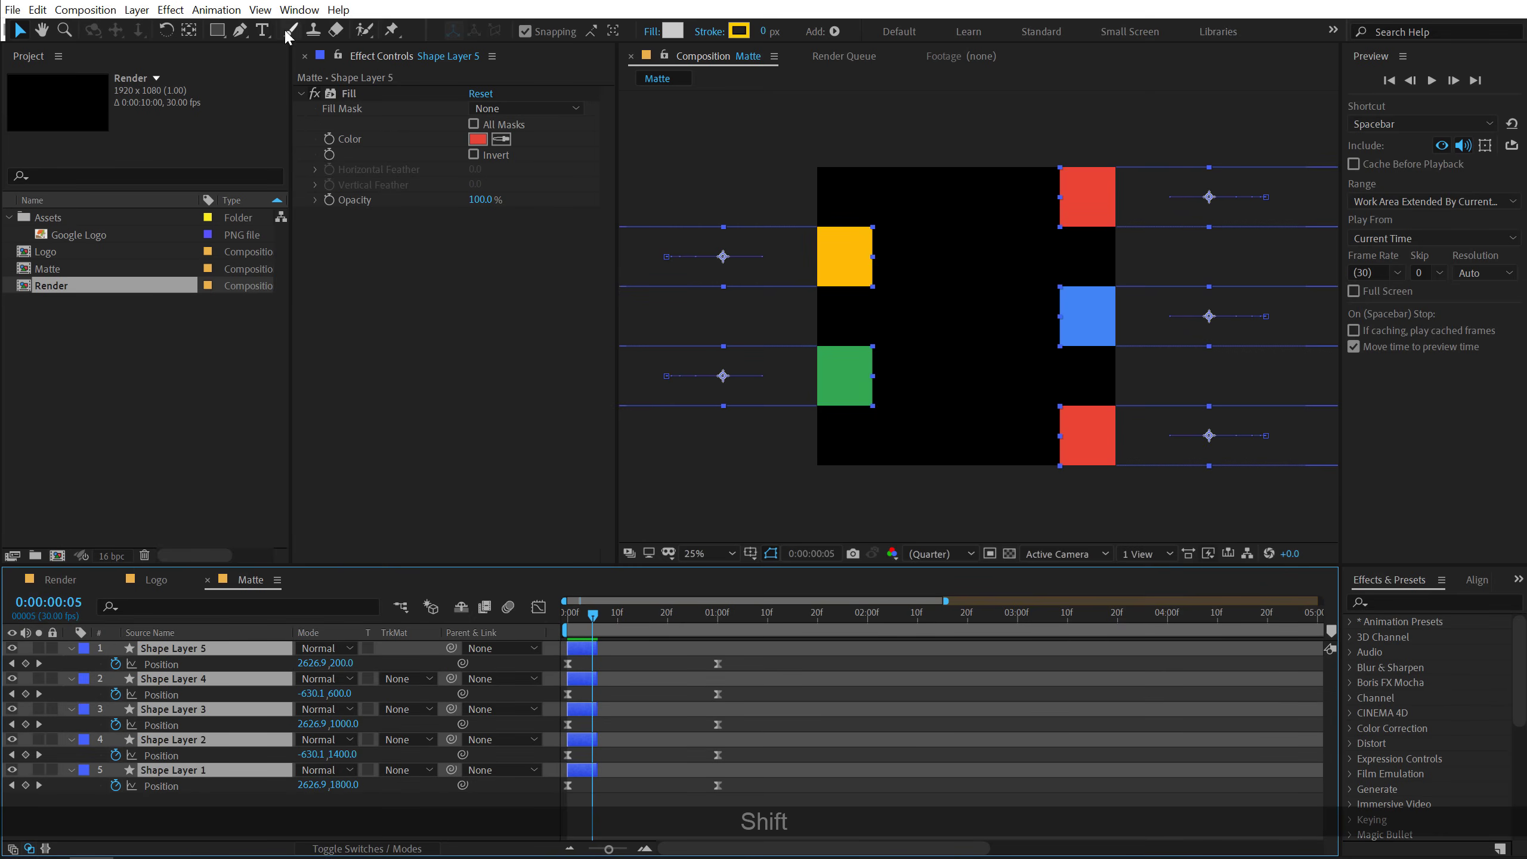
click(216, 9)
mouse_move(402, 184)
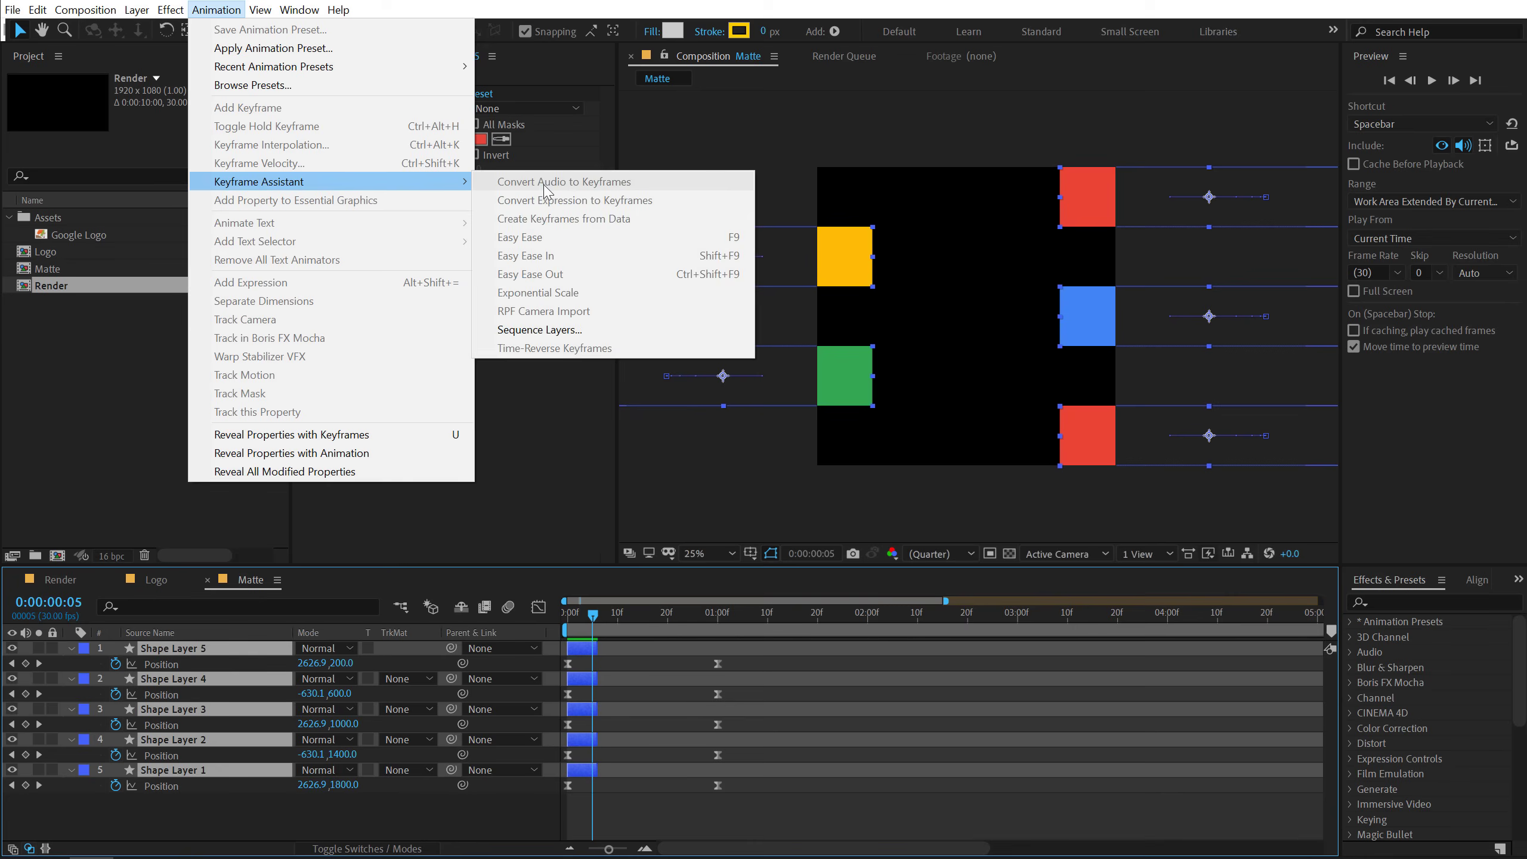
click(541, 330)
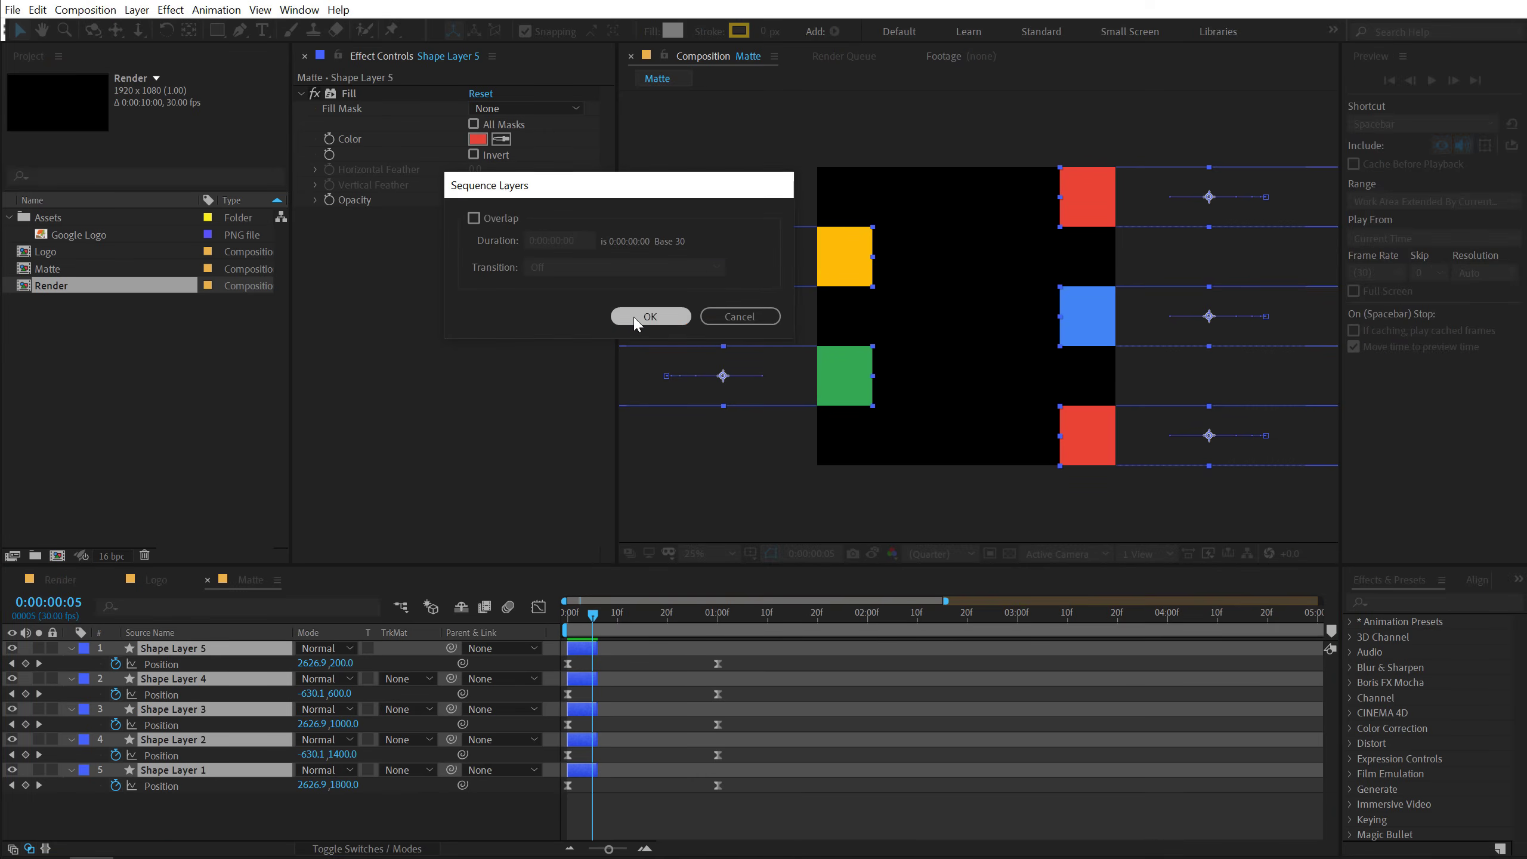
click(636, 318)
Step: Extend all five layer bars to the comp's end and preview the cascading stripes
drag(601, 648, 1322, 648)
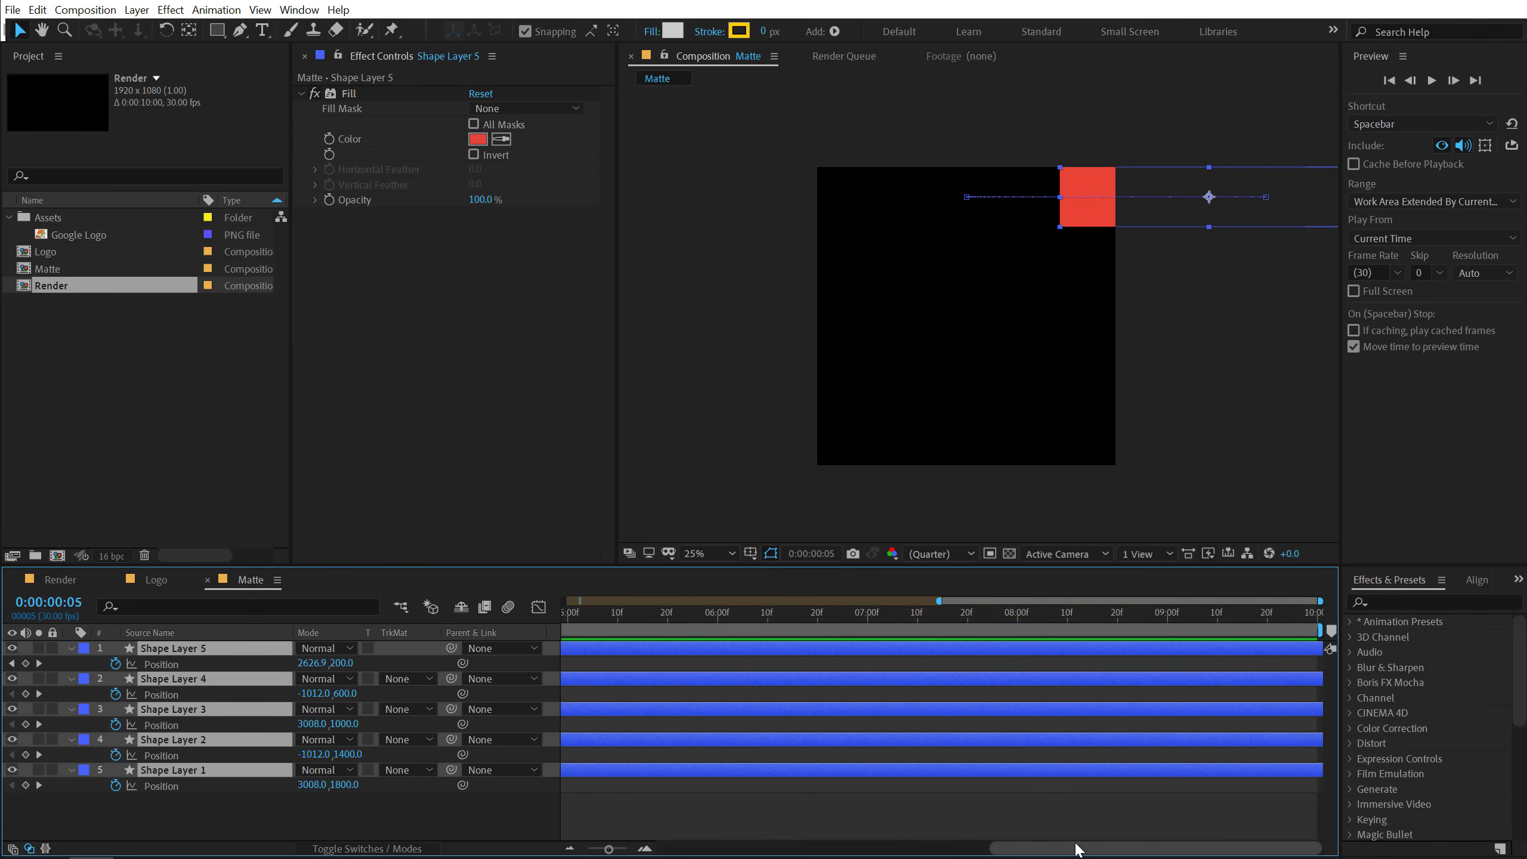
drag(1022, 849, 606, 847)
key(space)
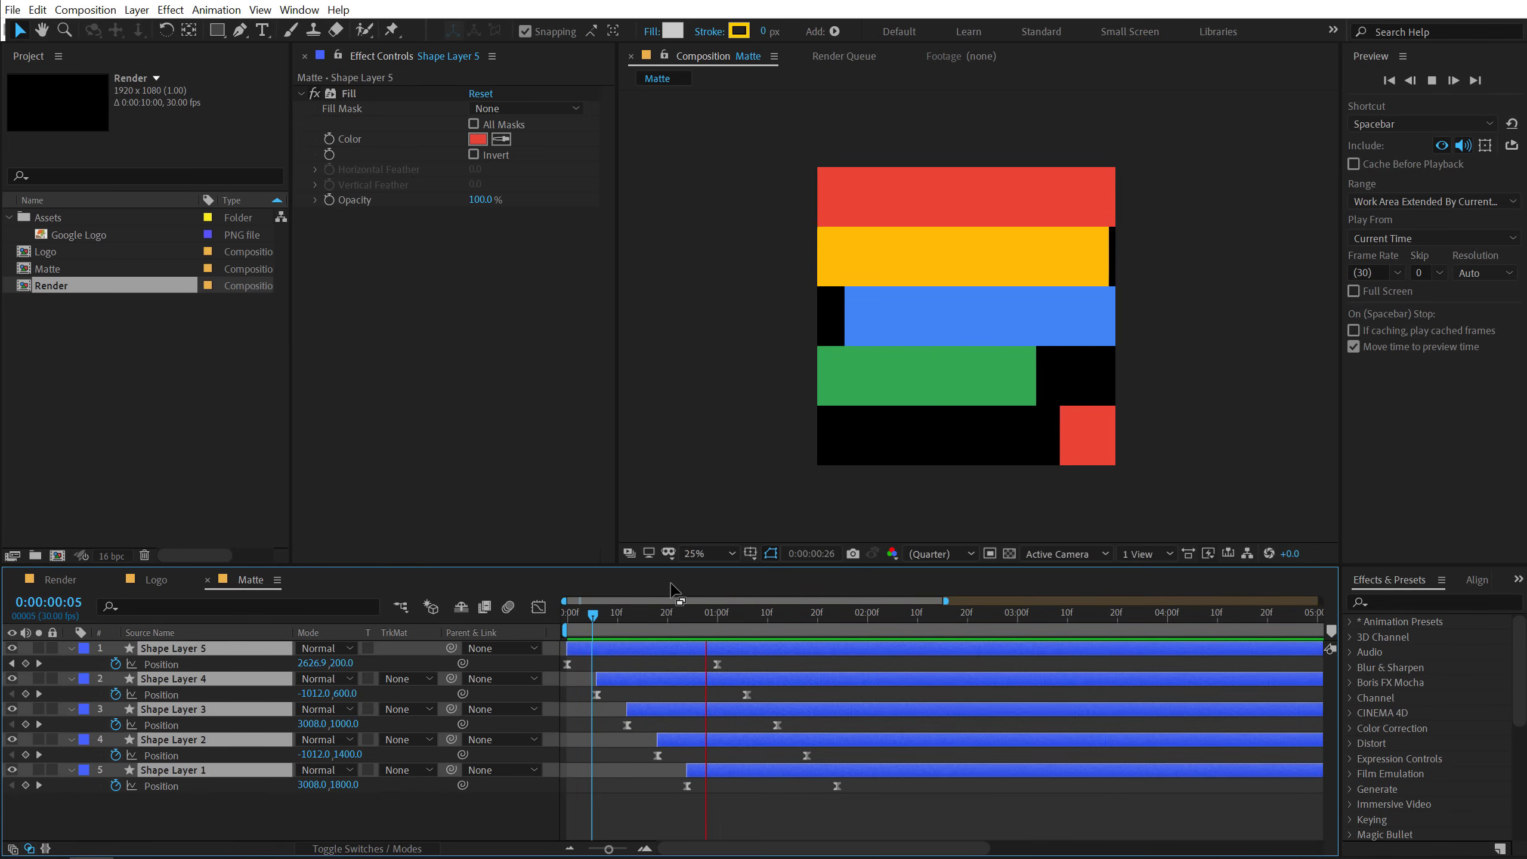
key(Home)
key(space)
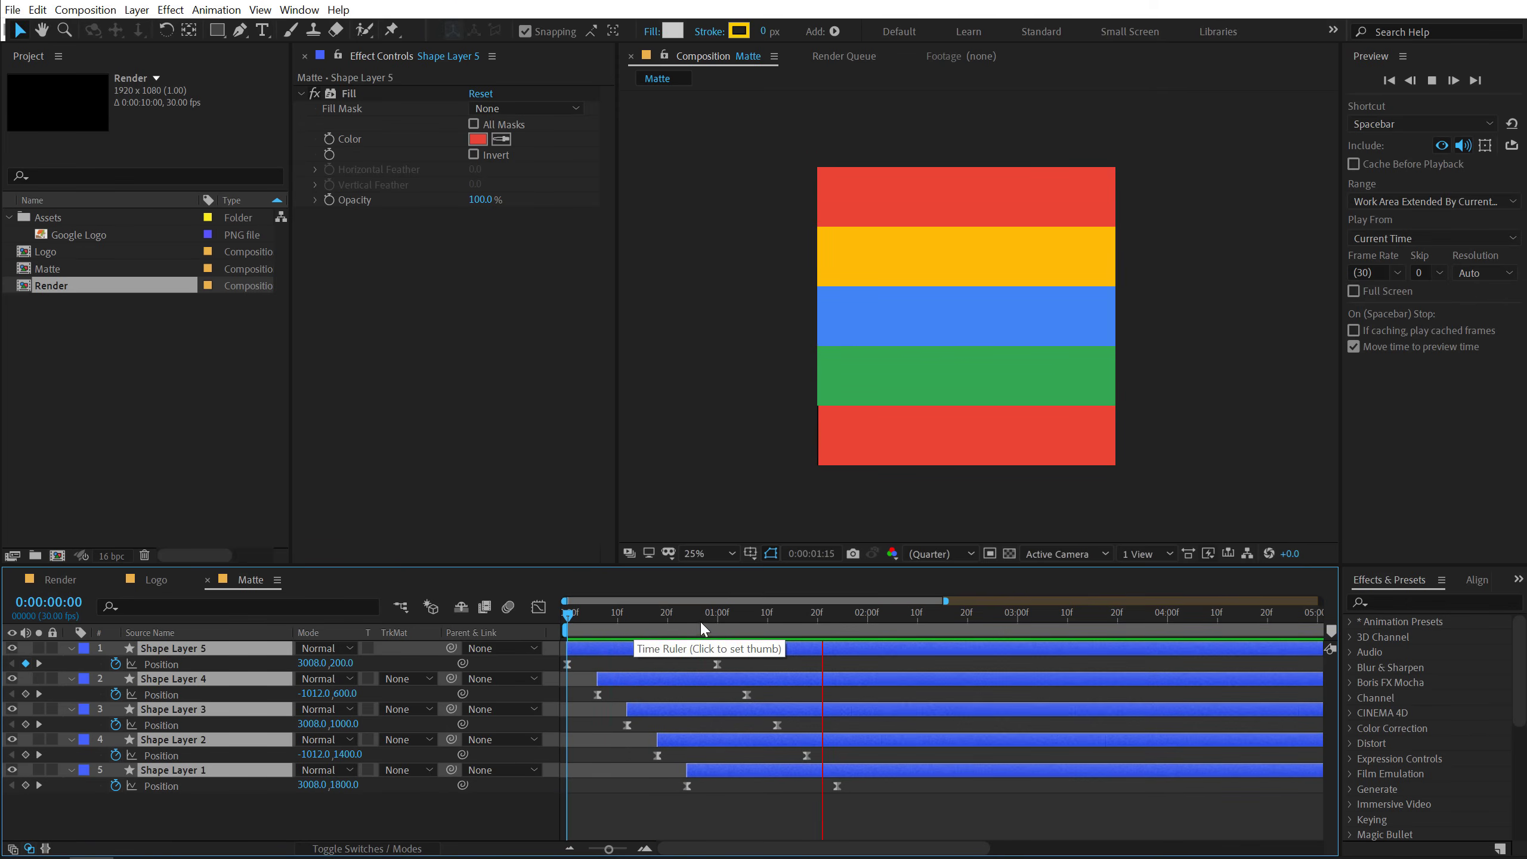
key(space)
click(164, 819)
Step: Collapse the shape layers, then place the Logo and Matte comps into the Render comp
key(ctrl+a)
key(u)
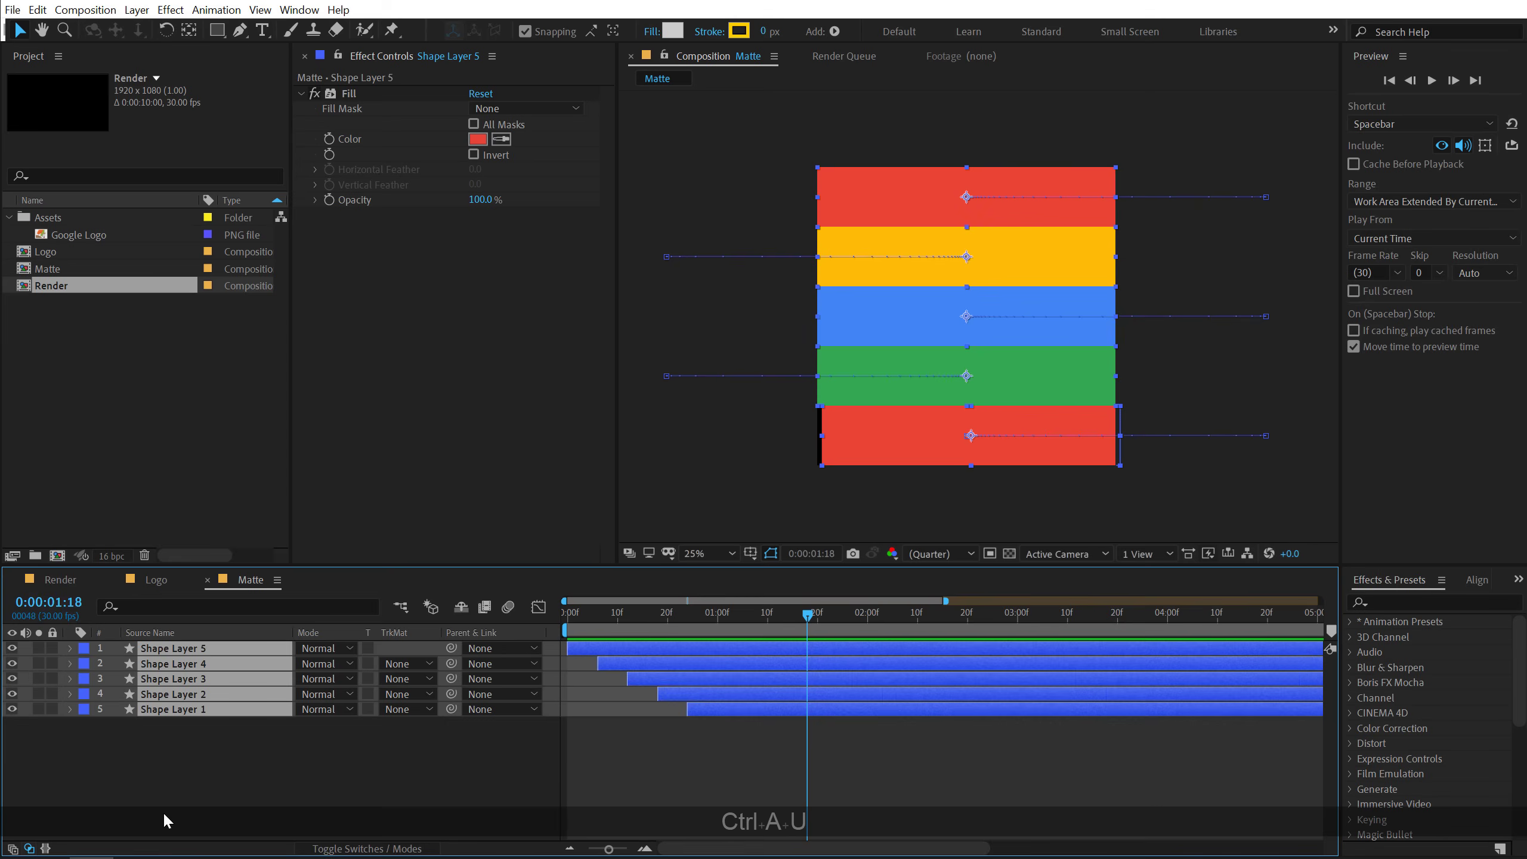
click(67, 579)
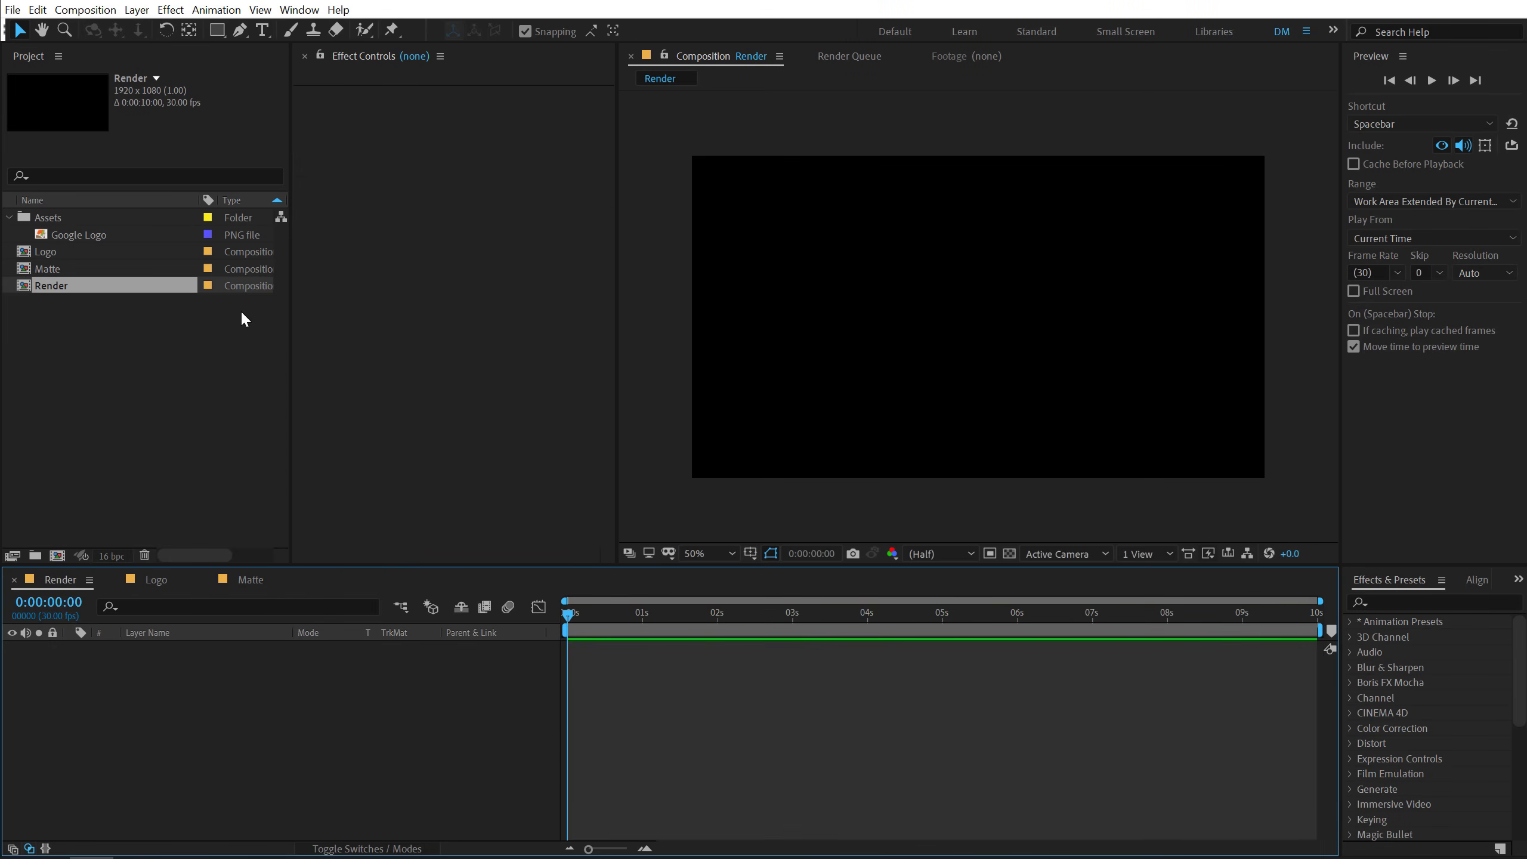
drag(55, 248, 135, 710)
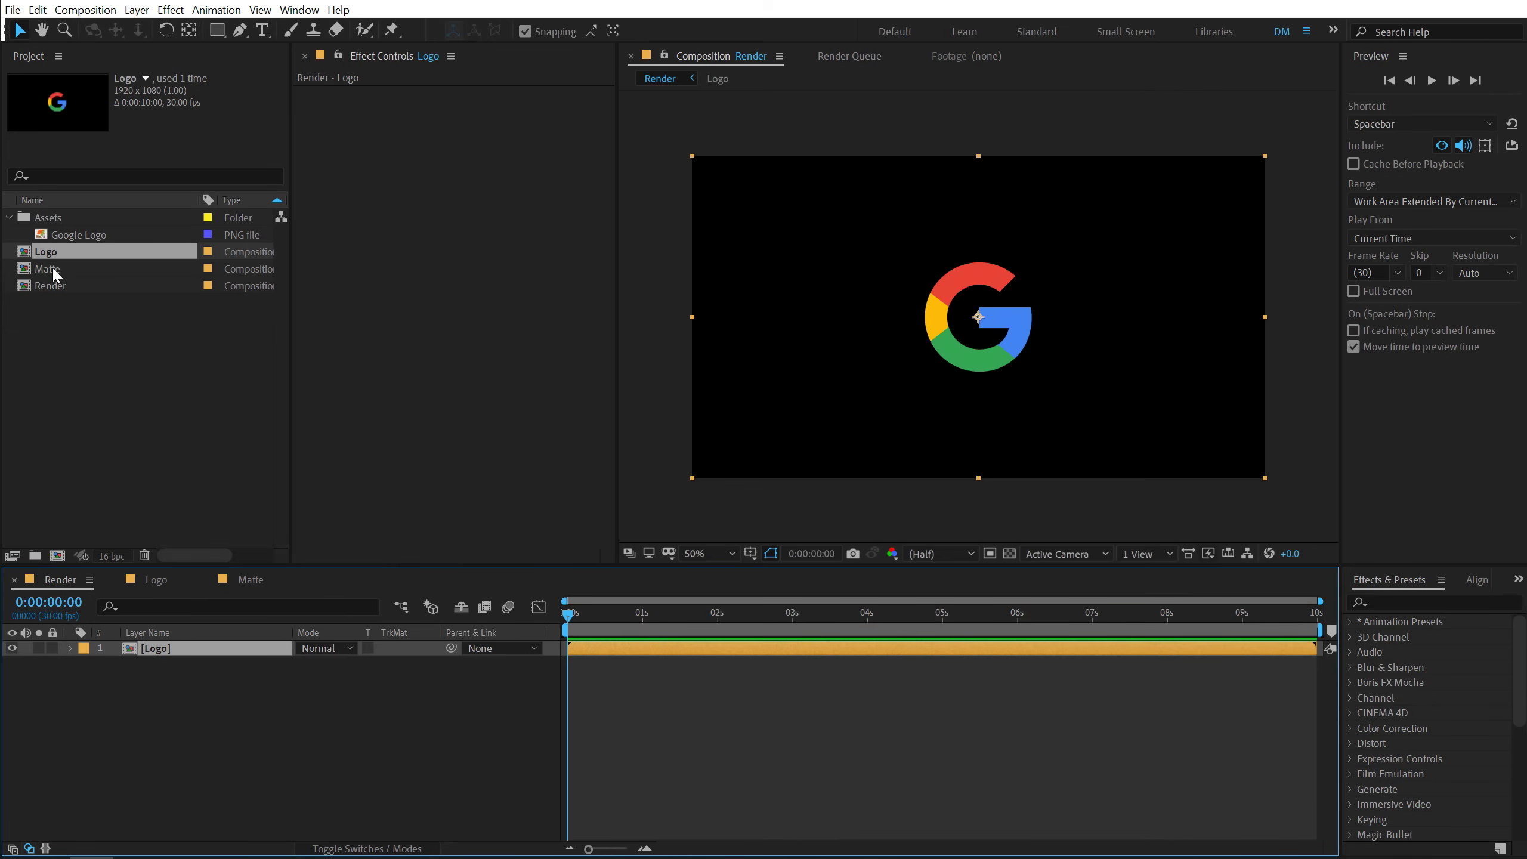
drag(54, 274, 166, 704)
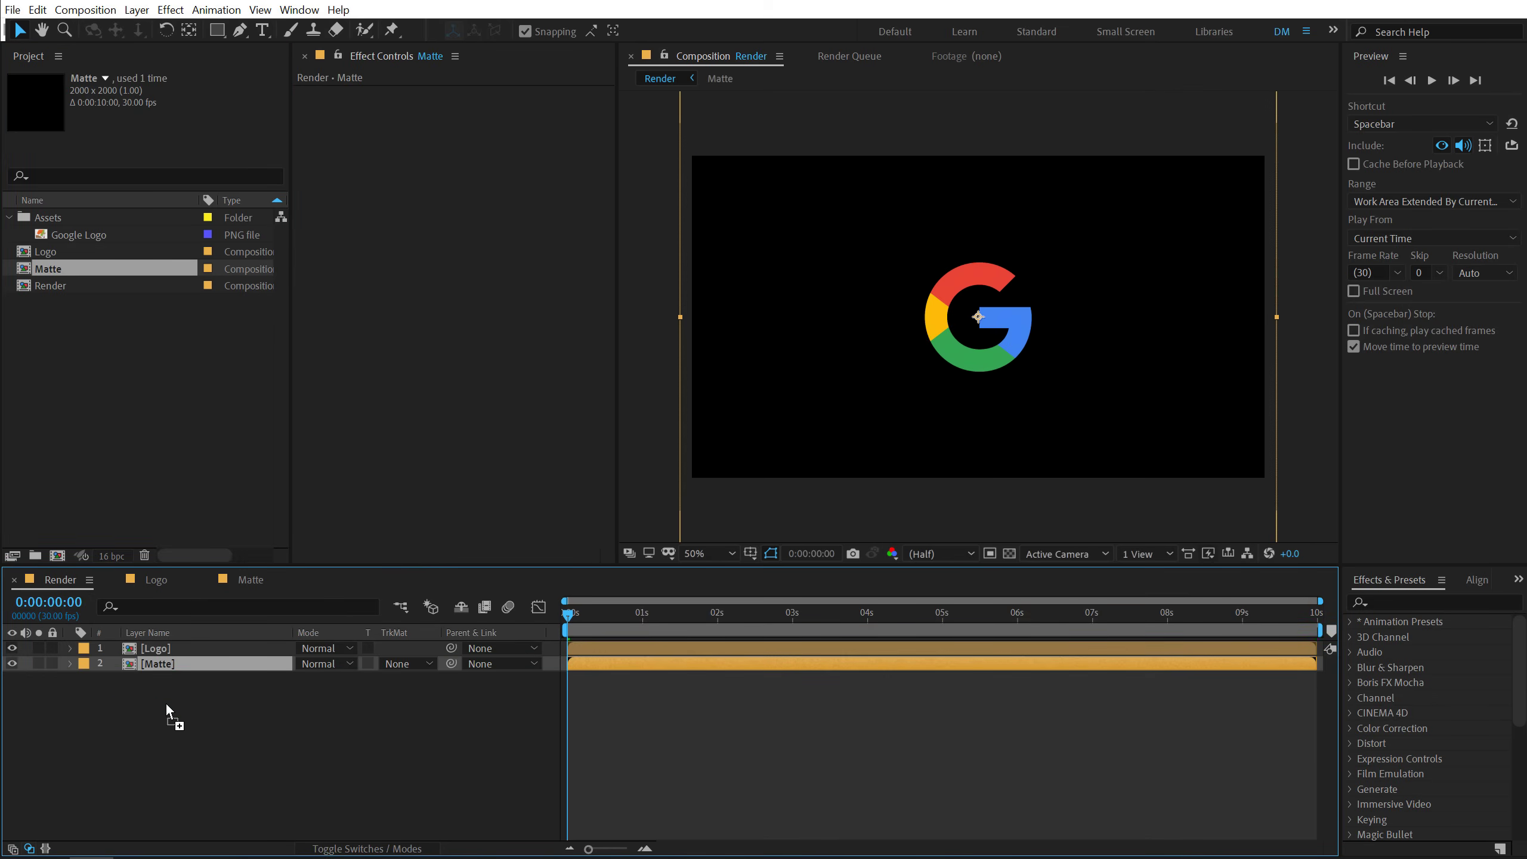
Step: Alpha-matte the Matte layer to Logo, scale it to 21%, and preview the reveal
click(421, 665)
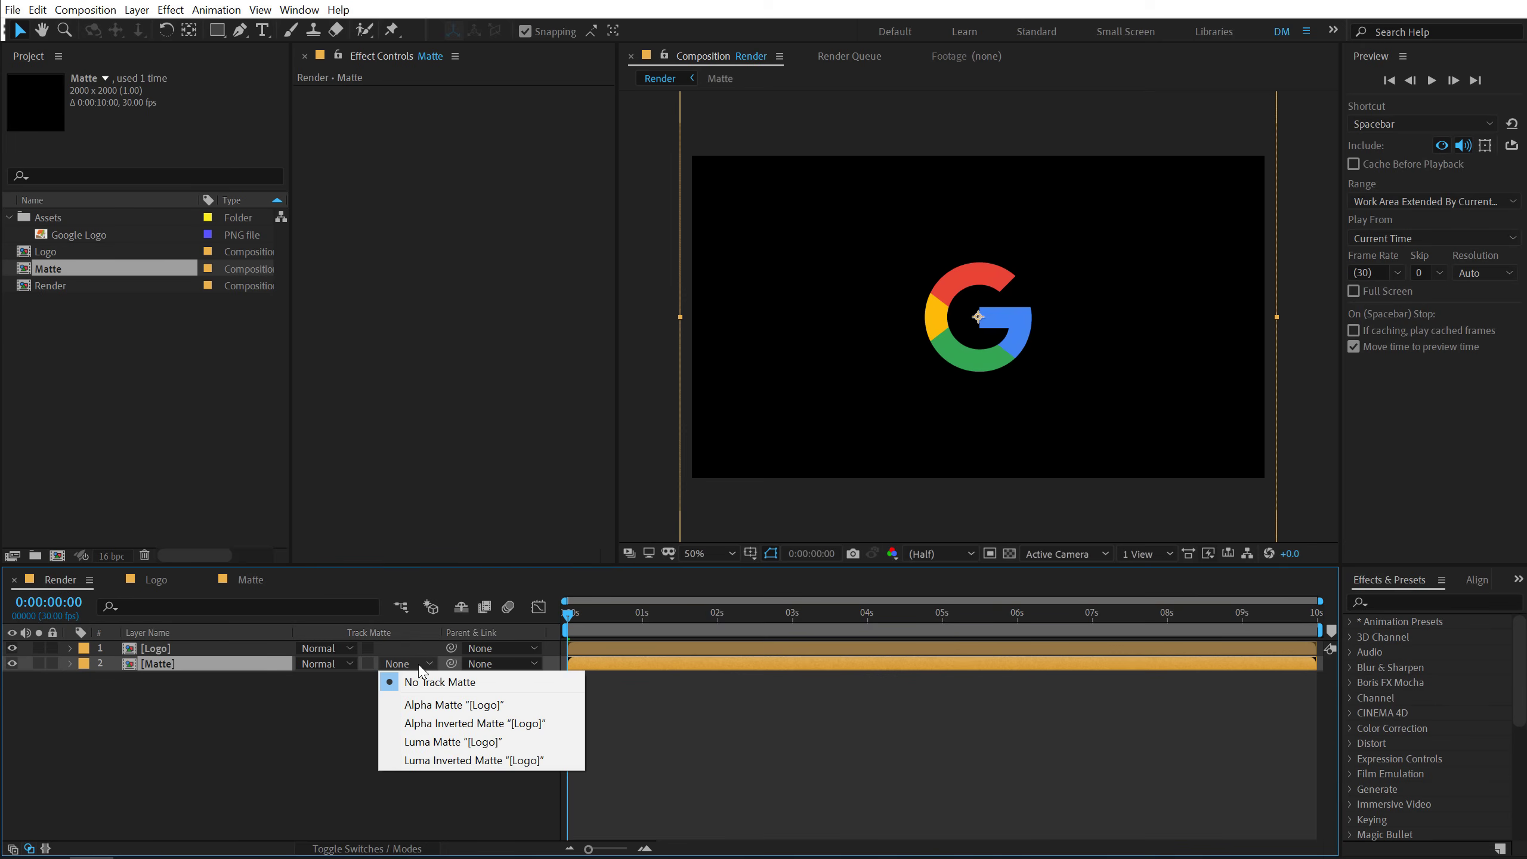
click(445, 704)
drag(592, 625, 790, 630)
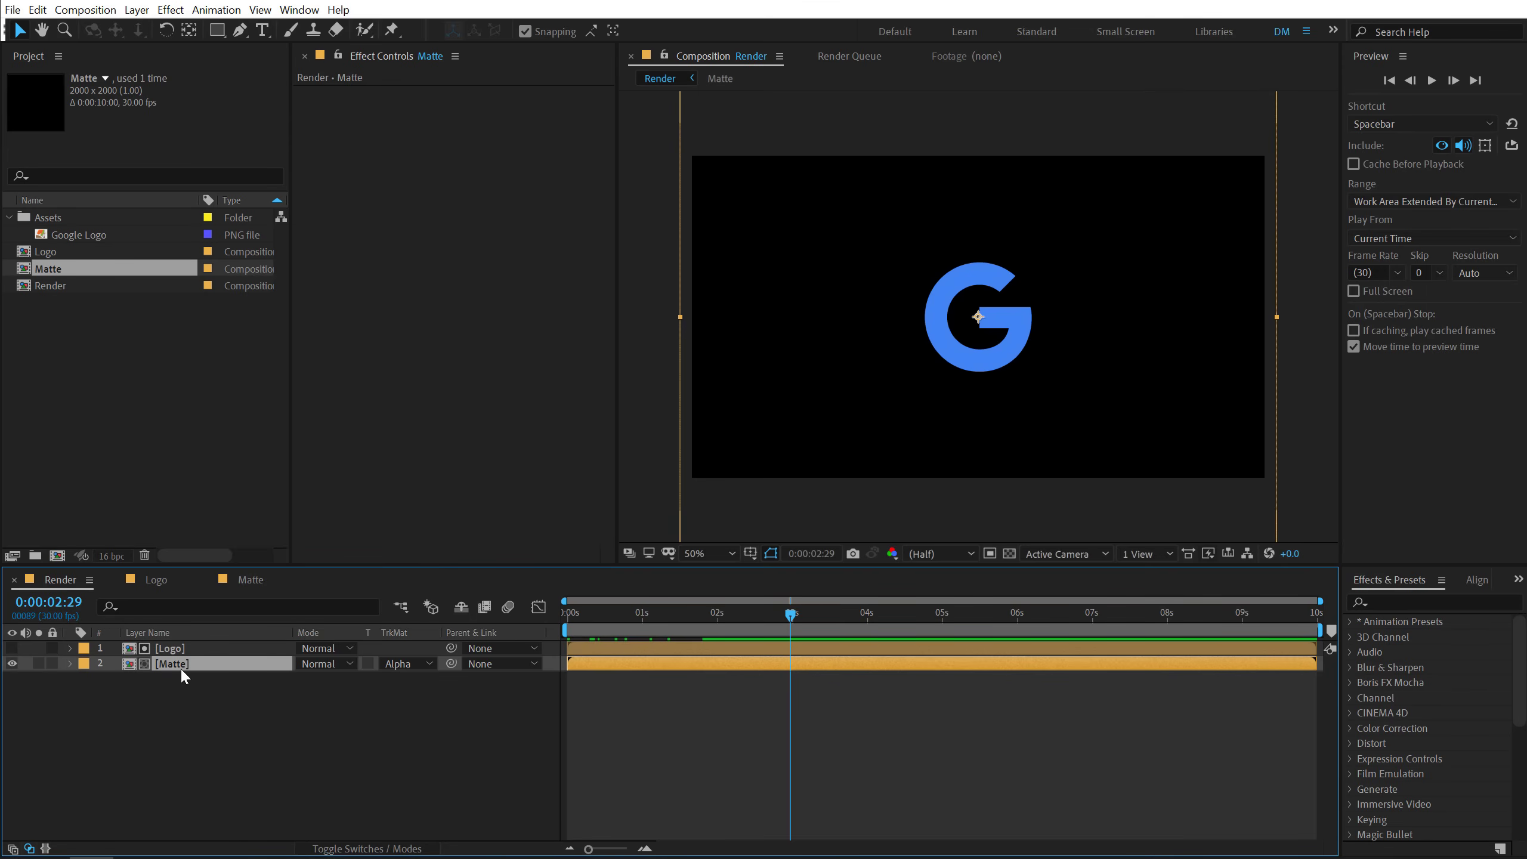
key(s)
drag(336, 679, 275, 667)
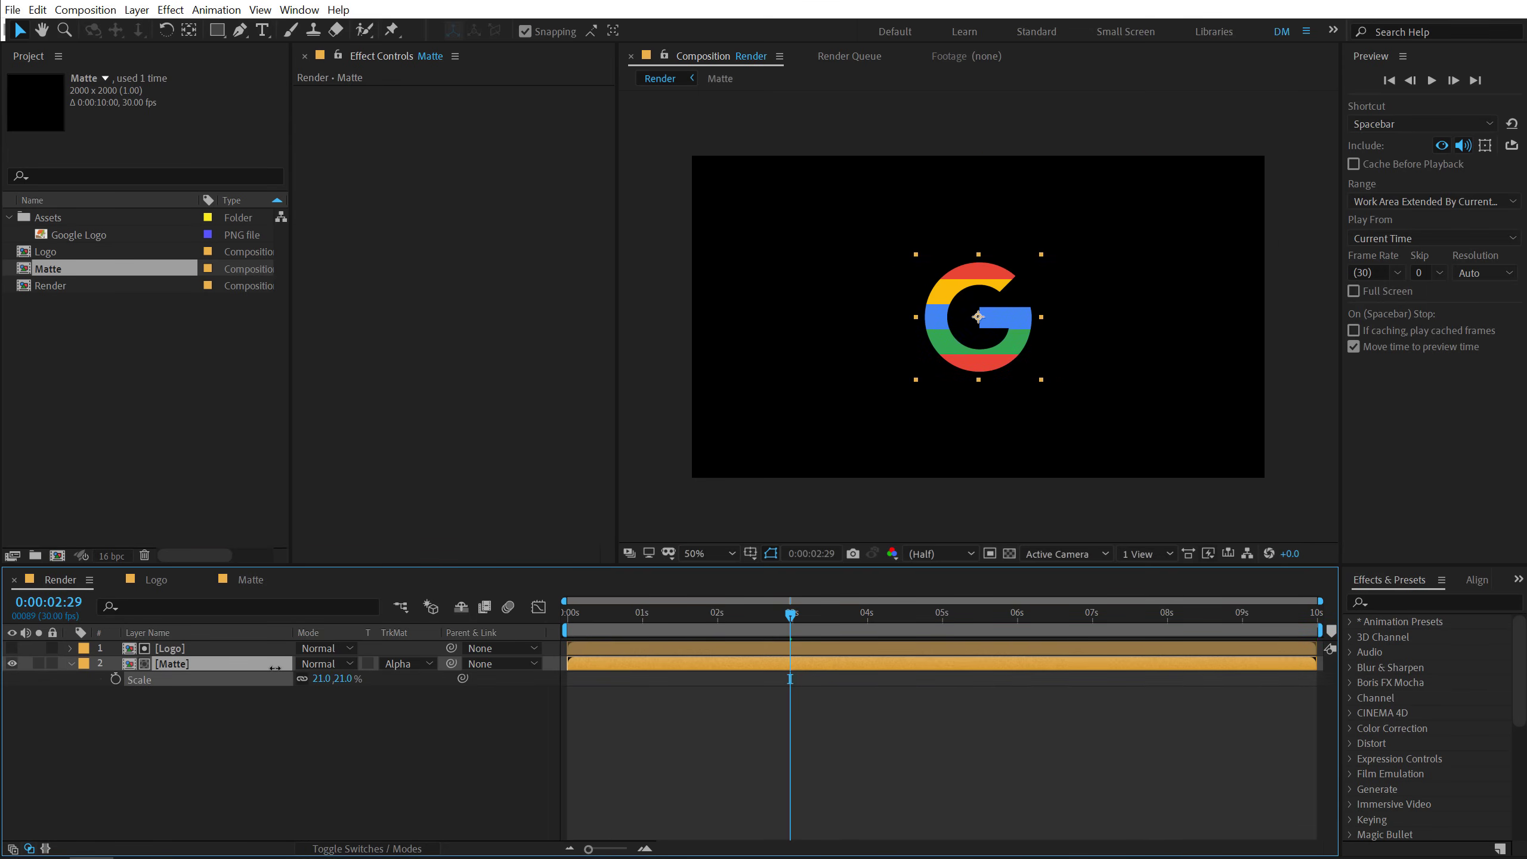
drag(594, 611, 508, 619)
key(space)
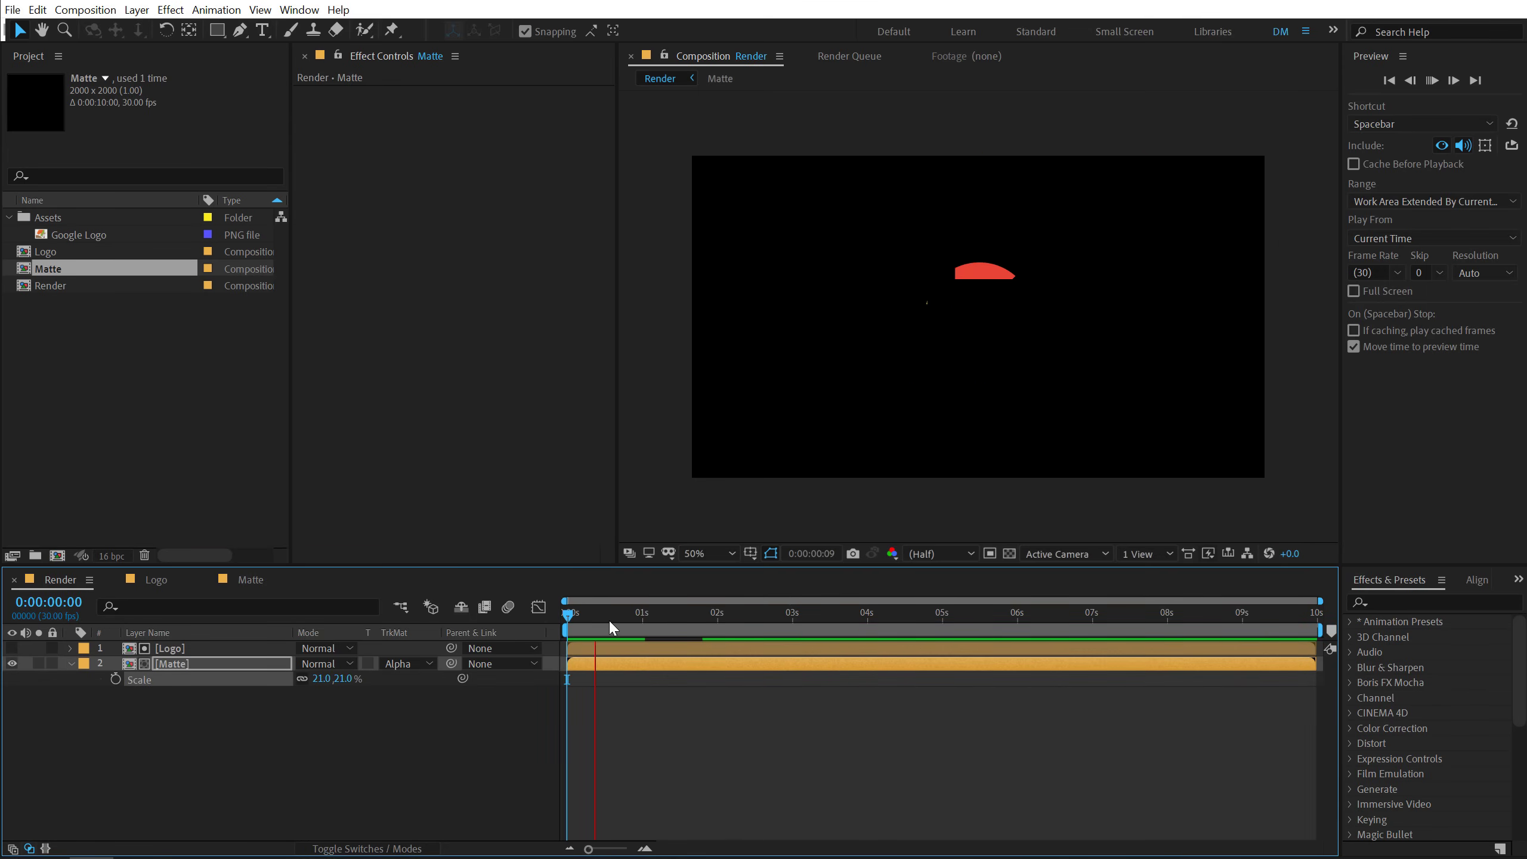
Step: Stop playback and set the Matte layer's scale to 25% at about 2 seconds
key(space)
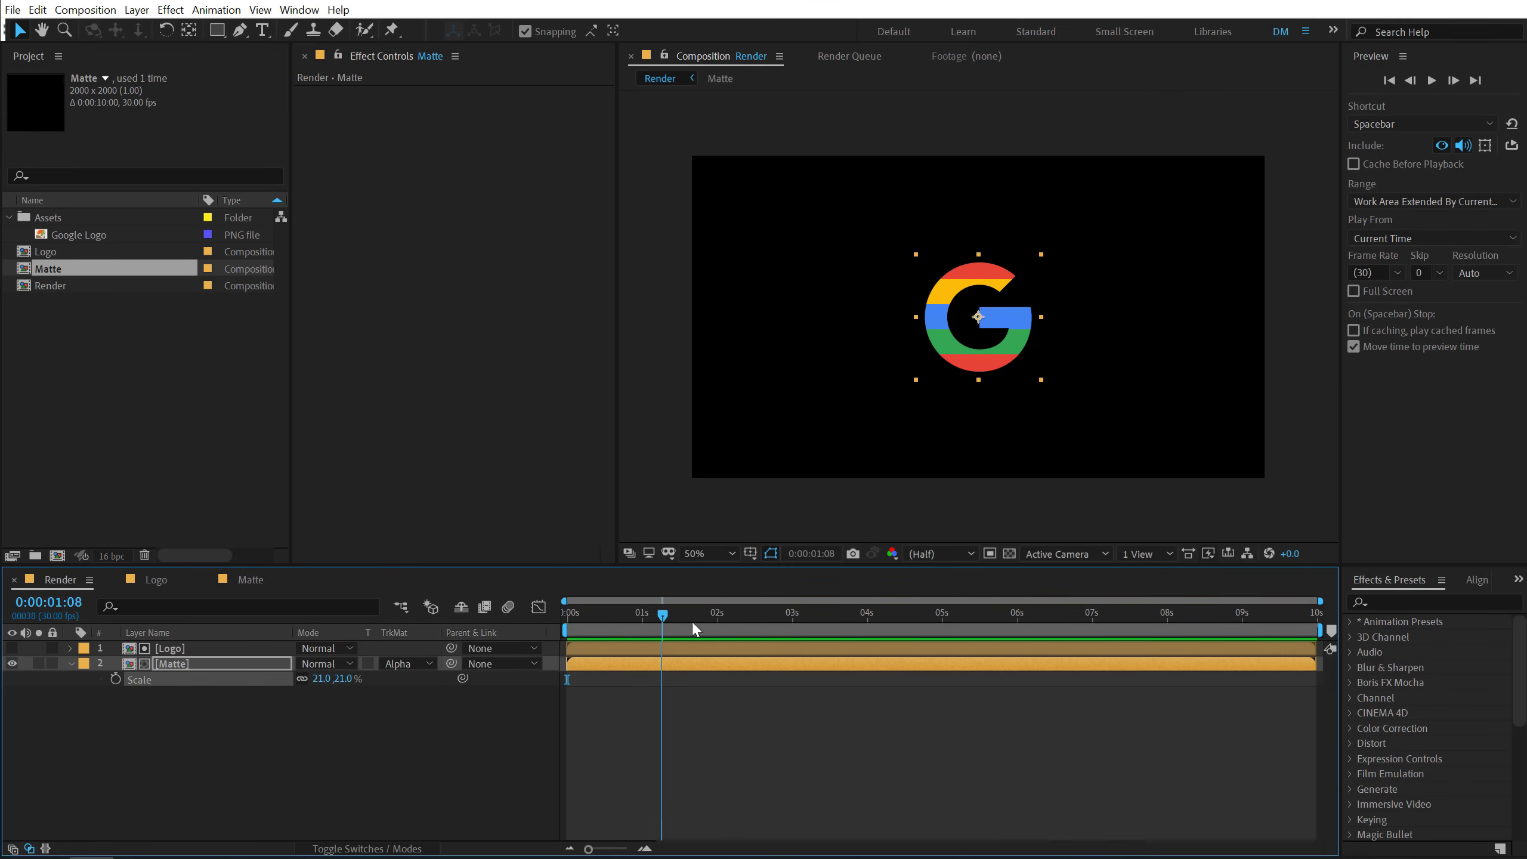
drag(692, 621, 764, 620)
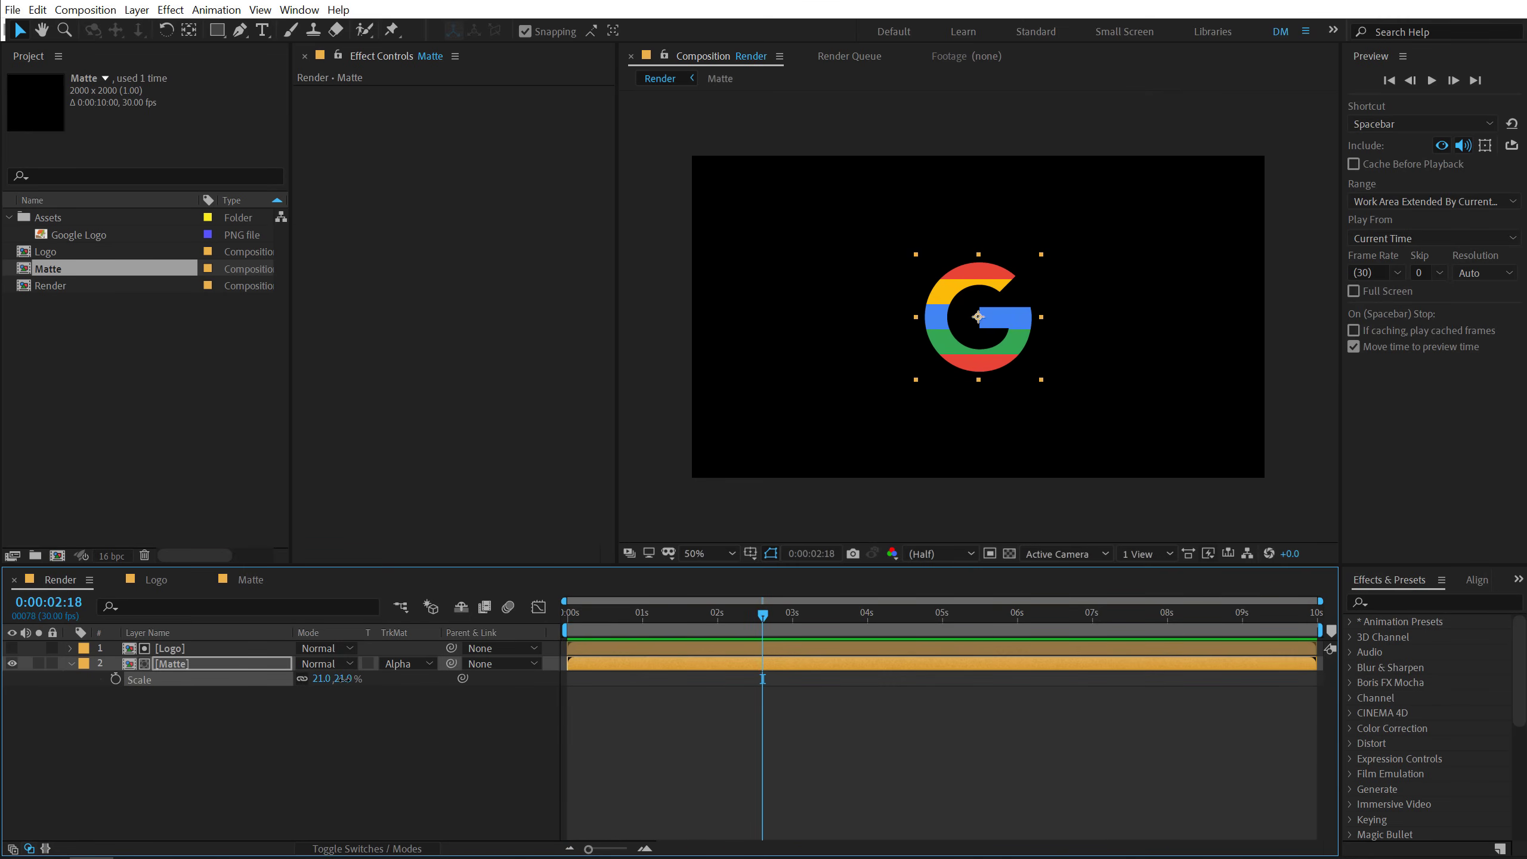
click(342, 679)
text(25)
key(Return)
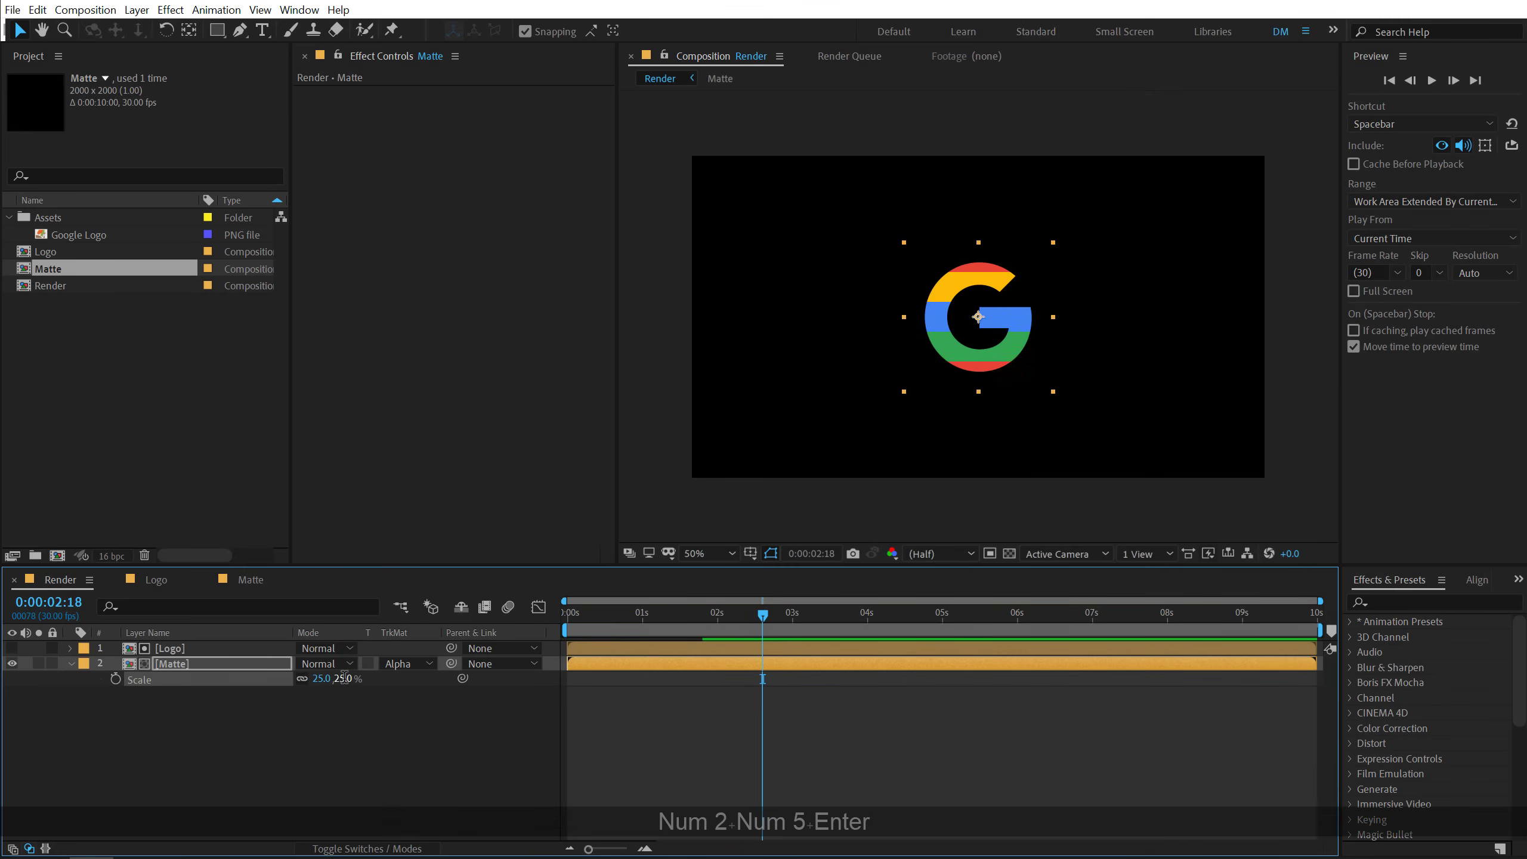
Step: Rotate the Matte layer to −25° and nudge its scale down to about 22%
click(186, 661)
key(r)
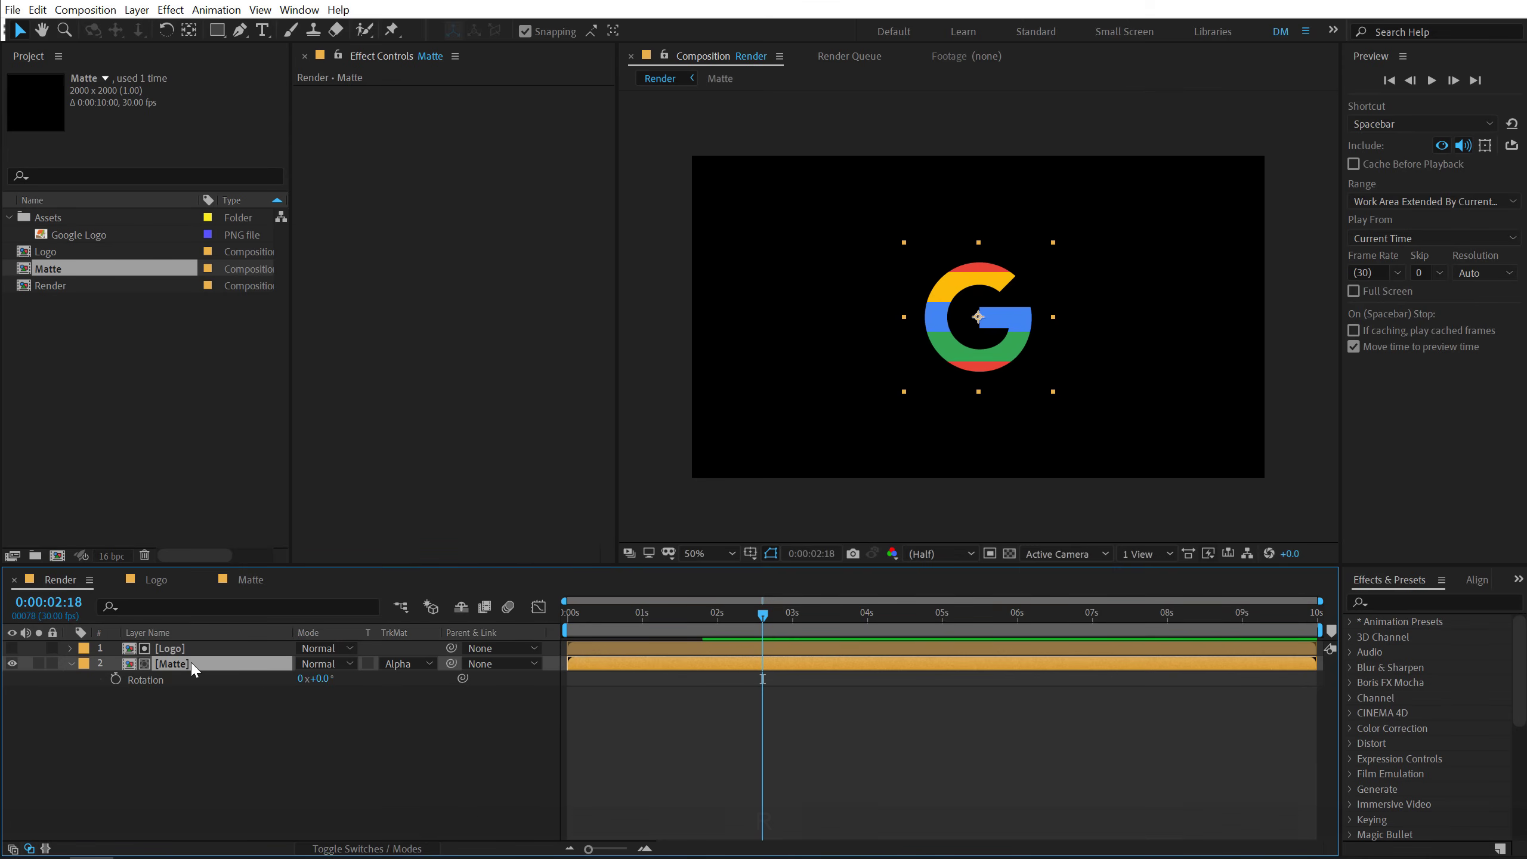
click(315, 681)
text(-25)
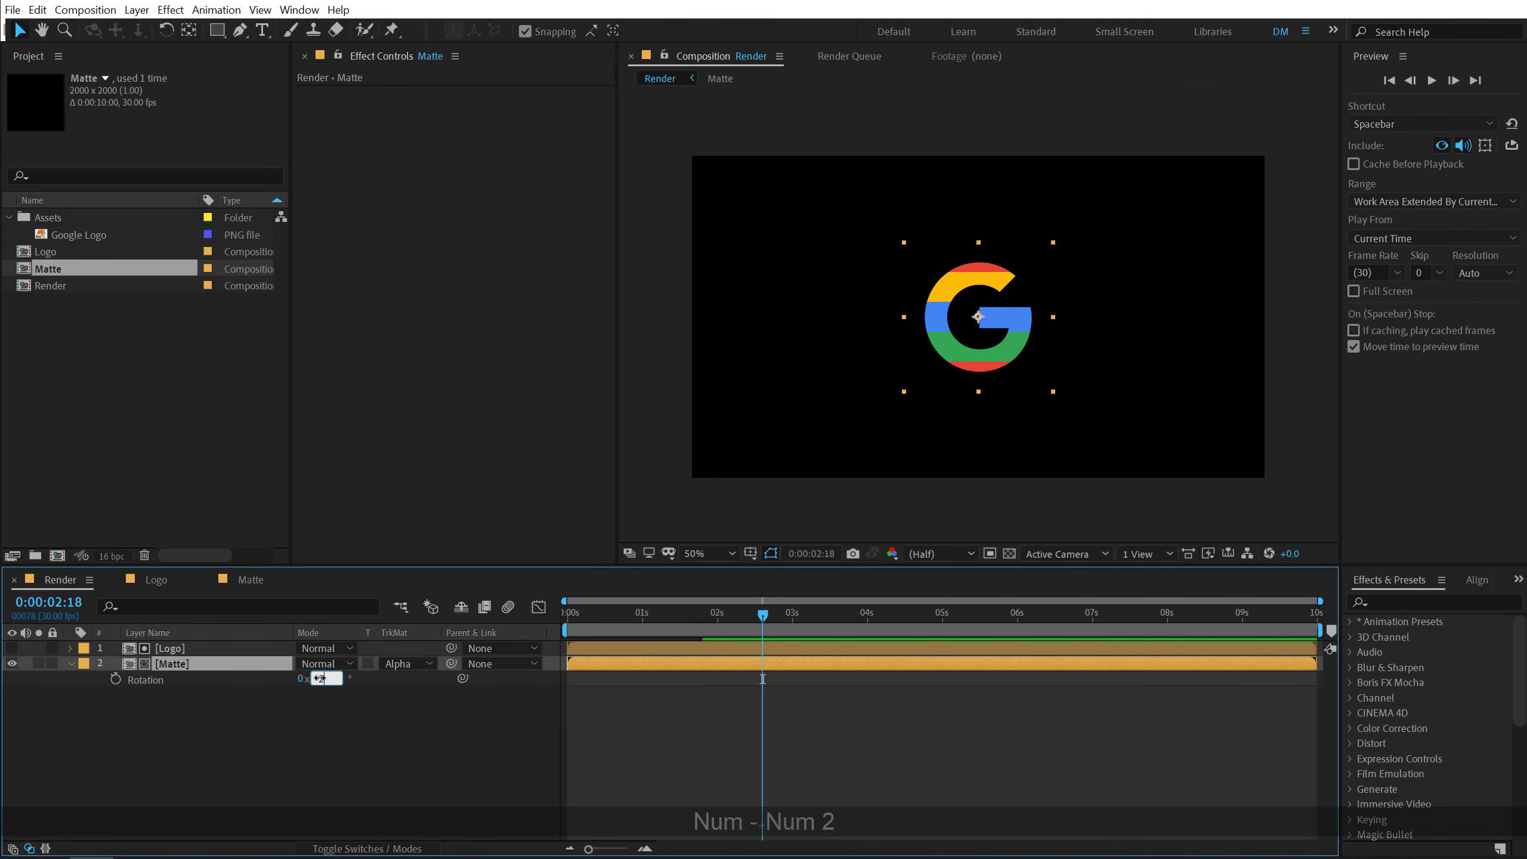
key(Return)
key(s)
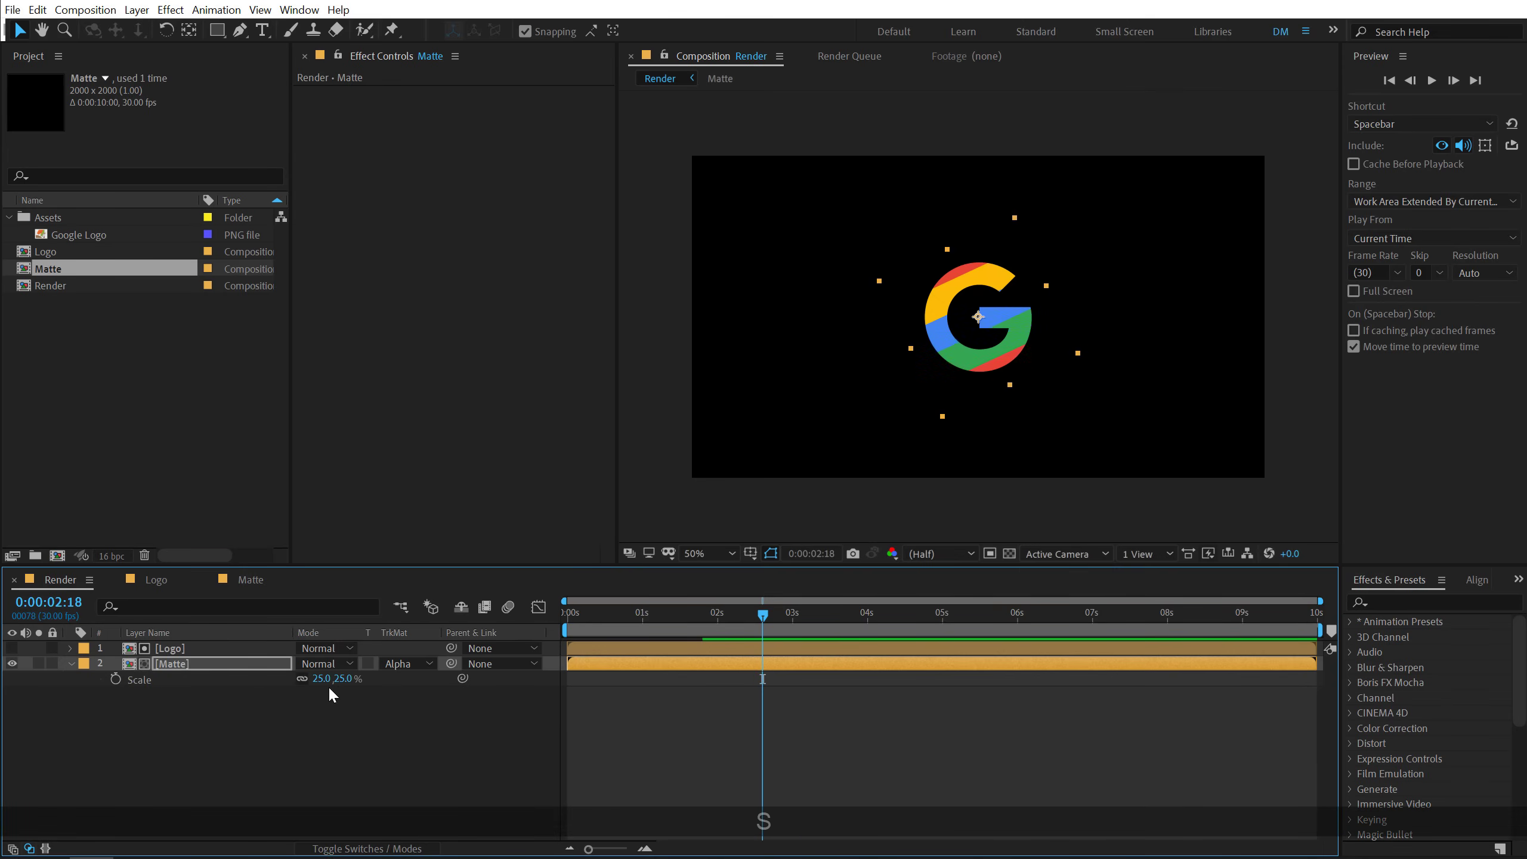
drag(339, 685, 334, 679)
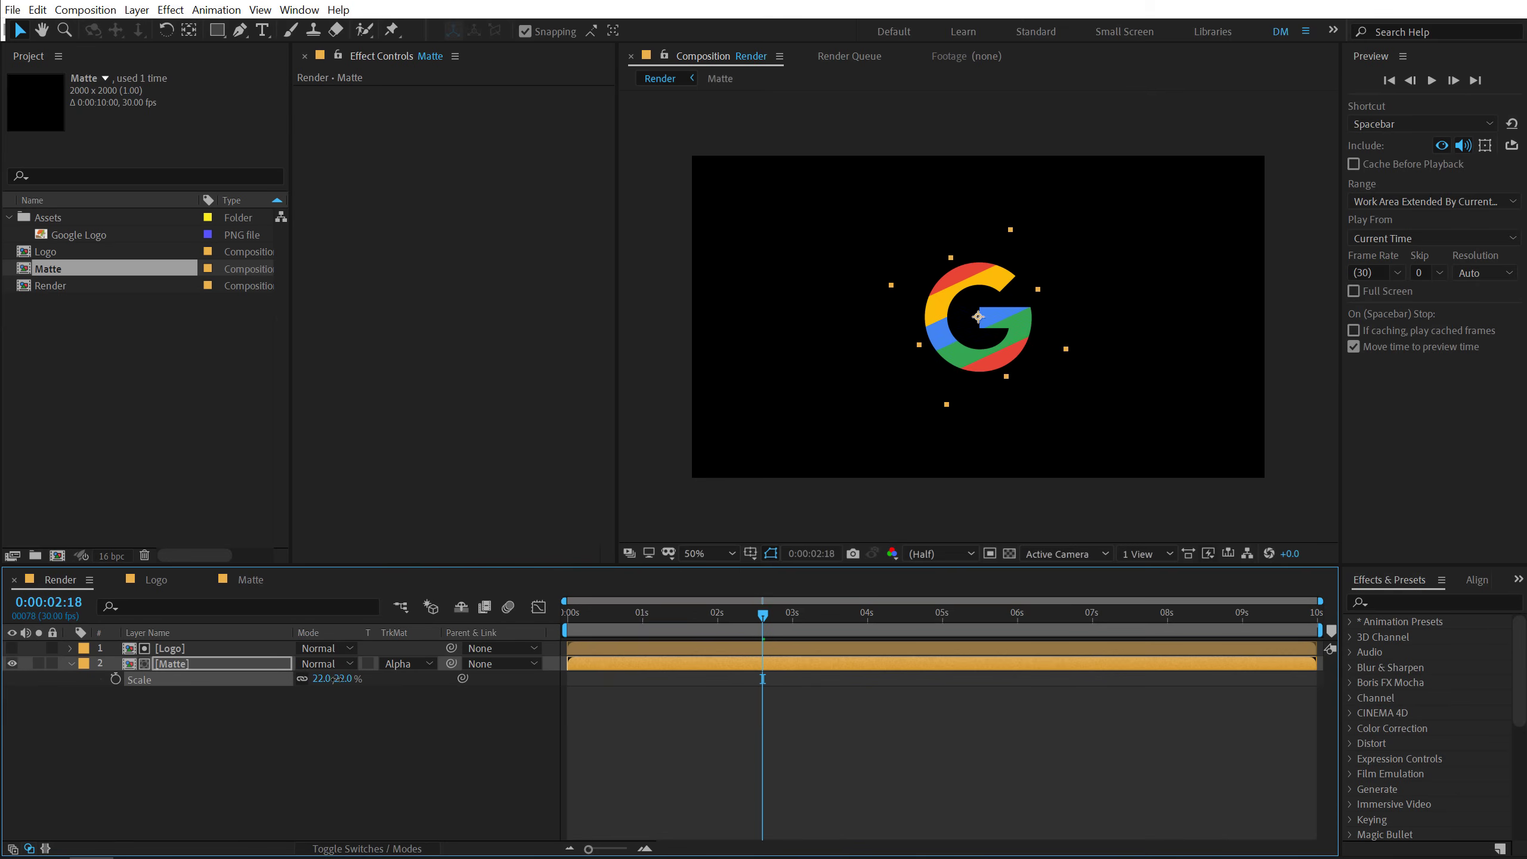
click(324, 719)
drag(571, 613, 714, 626)
Step: Search 'radial' in Effects & Presets and apply Radial Blur to the Matte layer
click(71, 663)
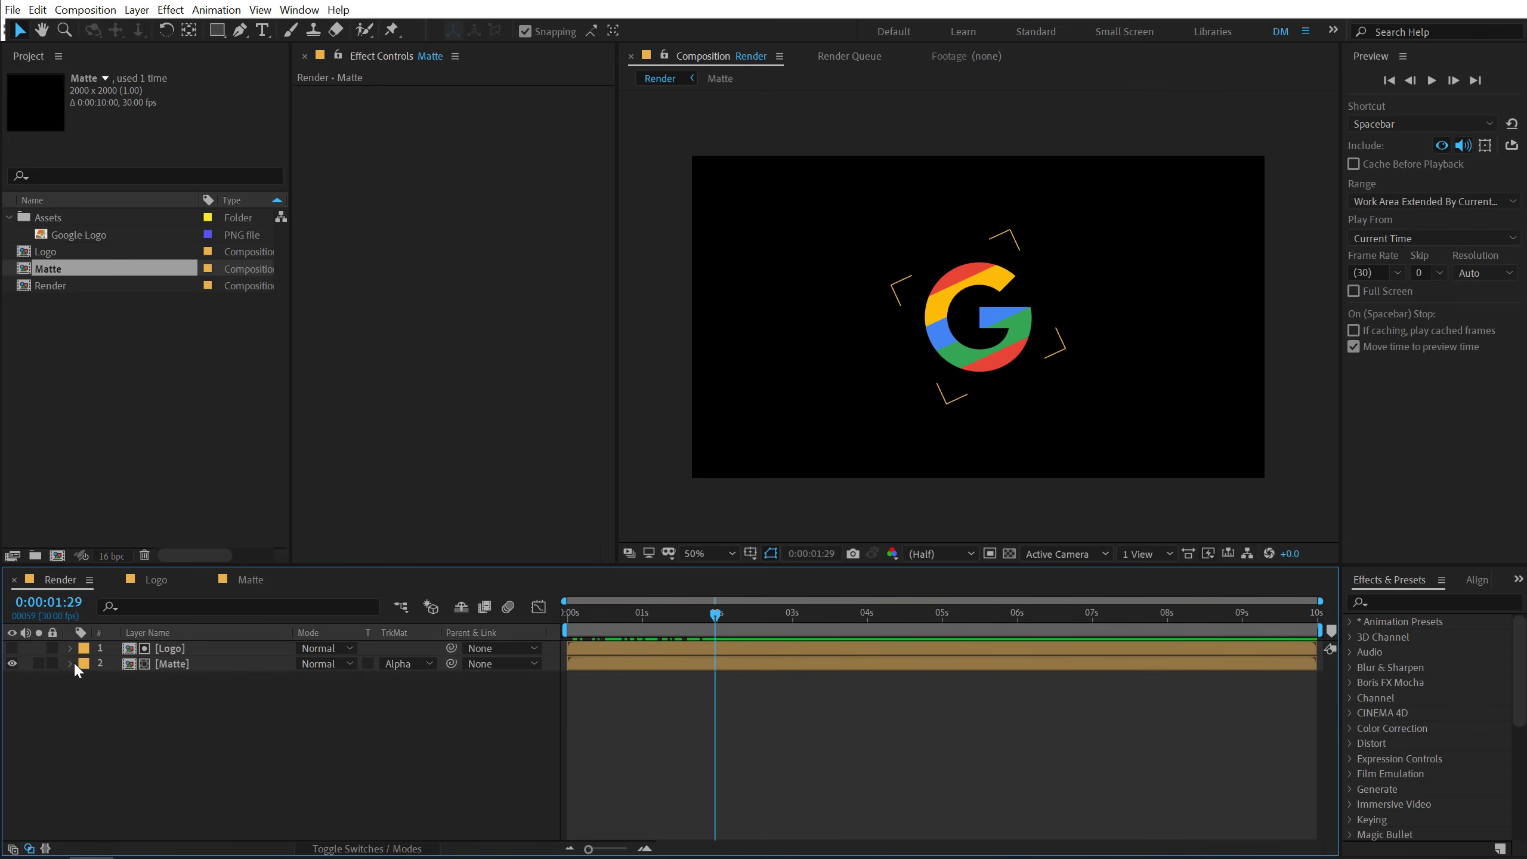
click(182, 664)
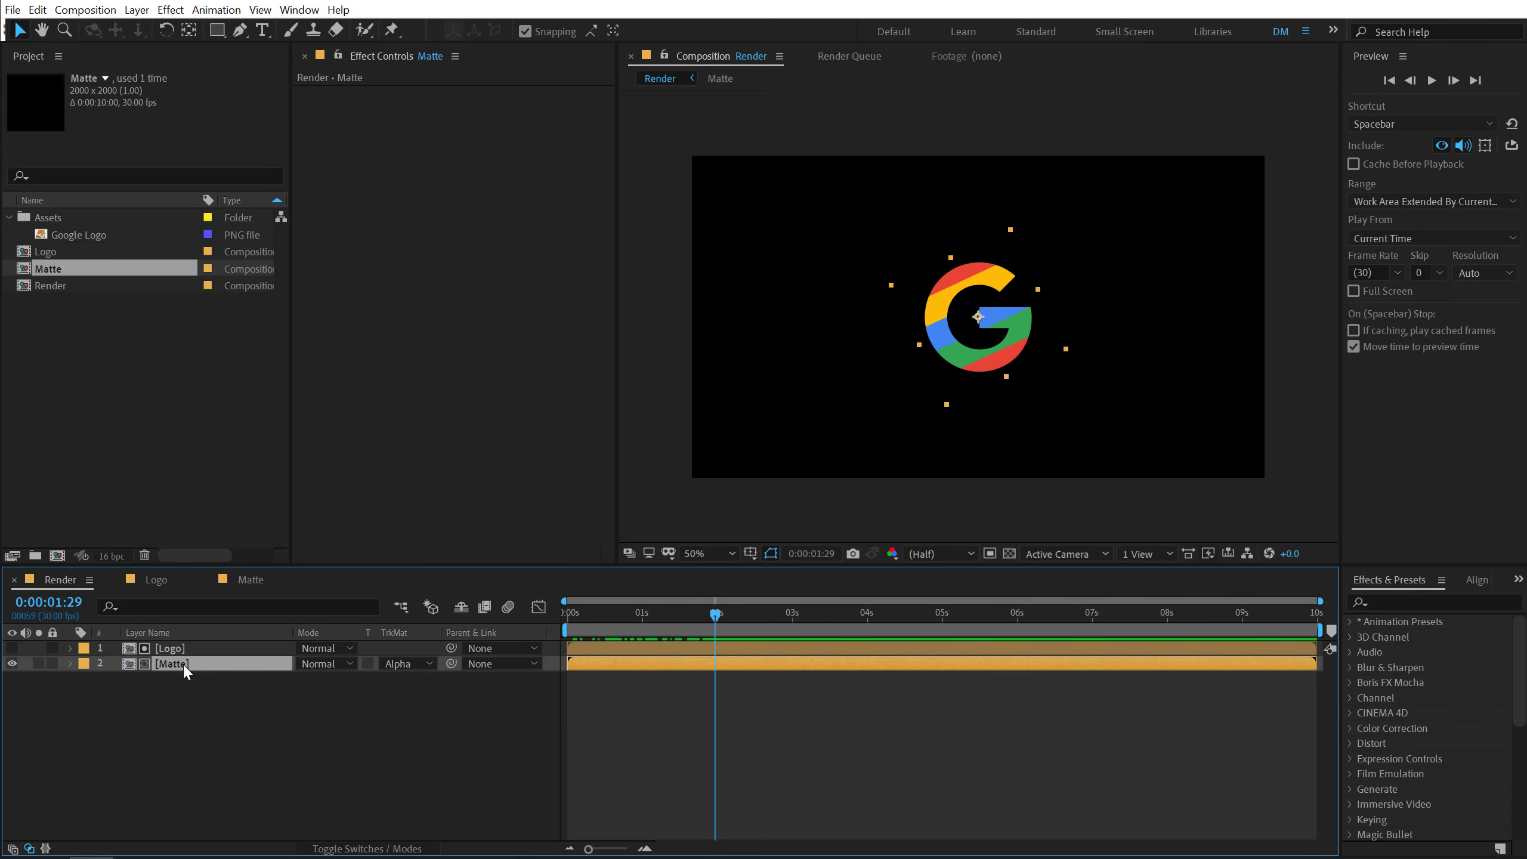
click(1397, 601)
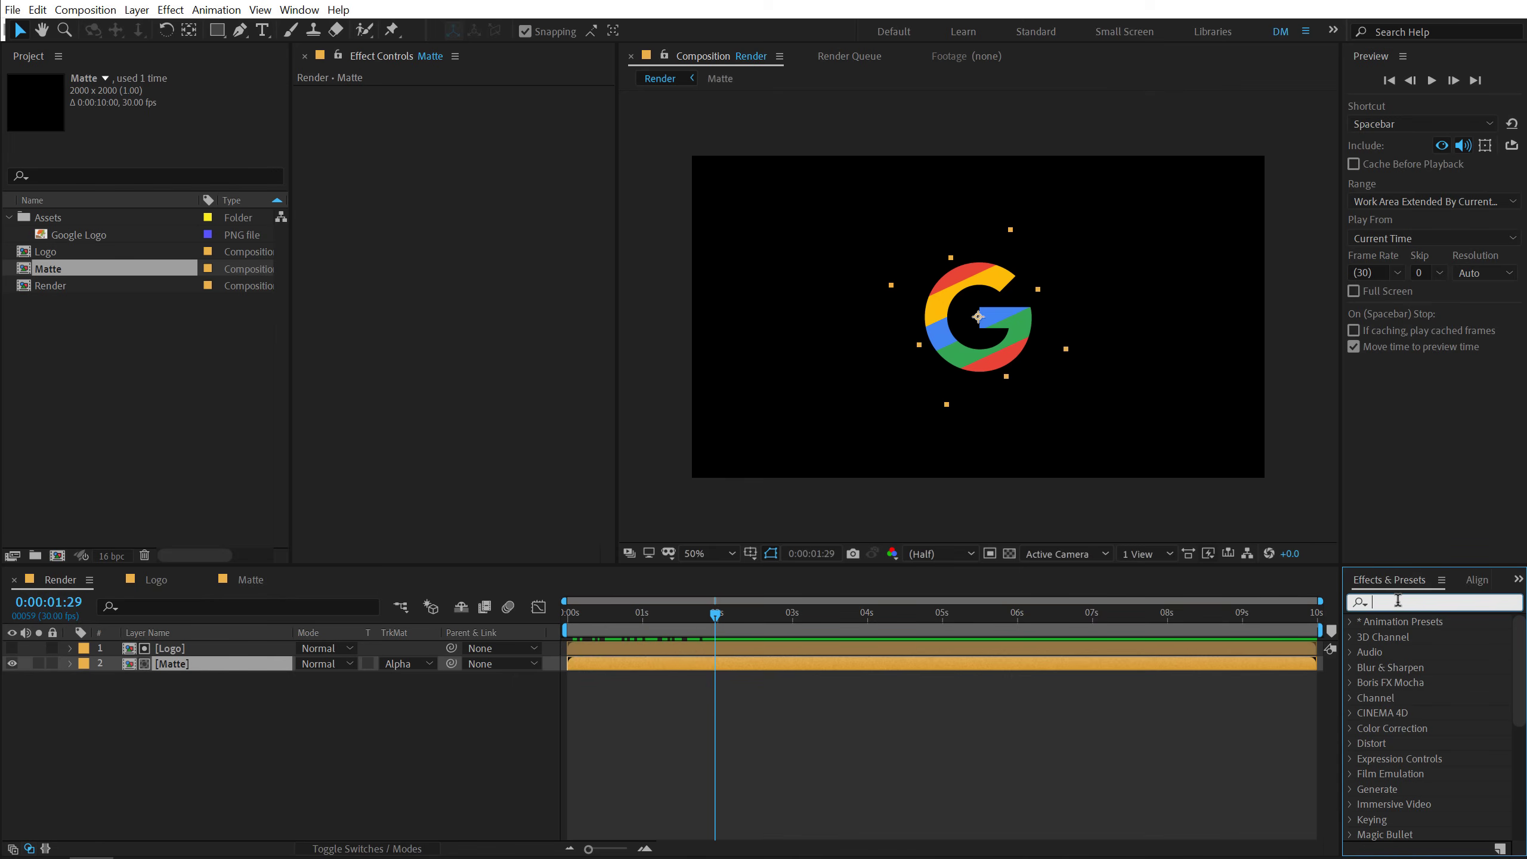
text(radia)
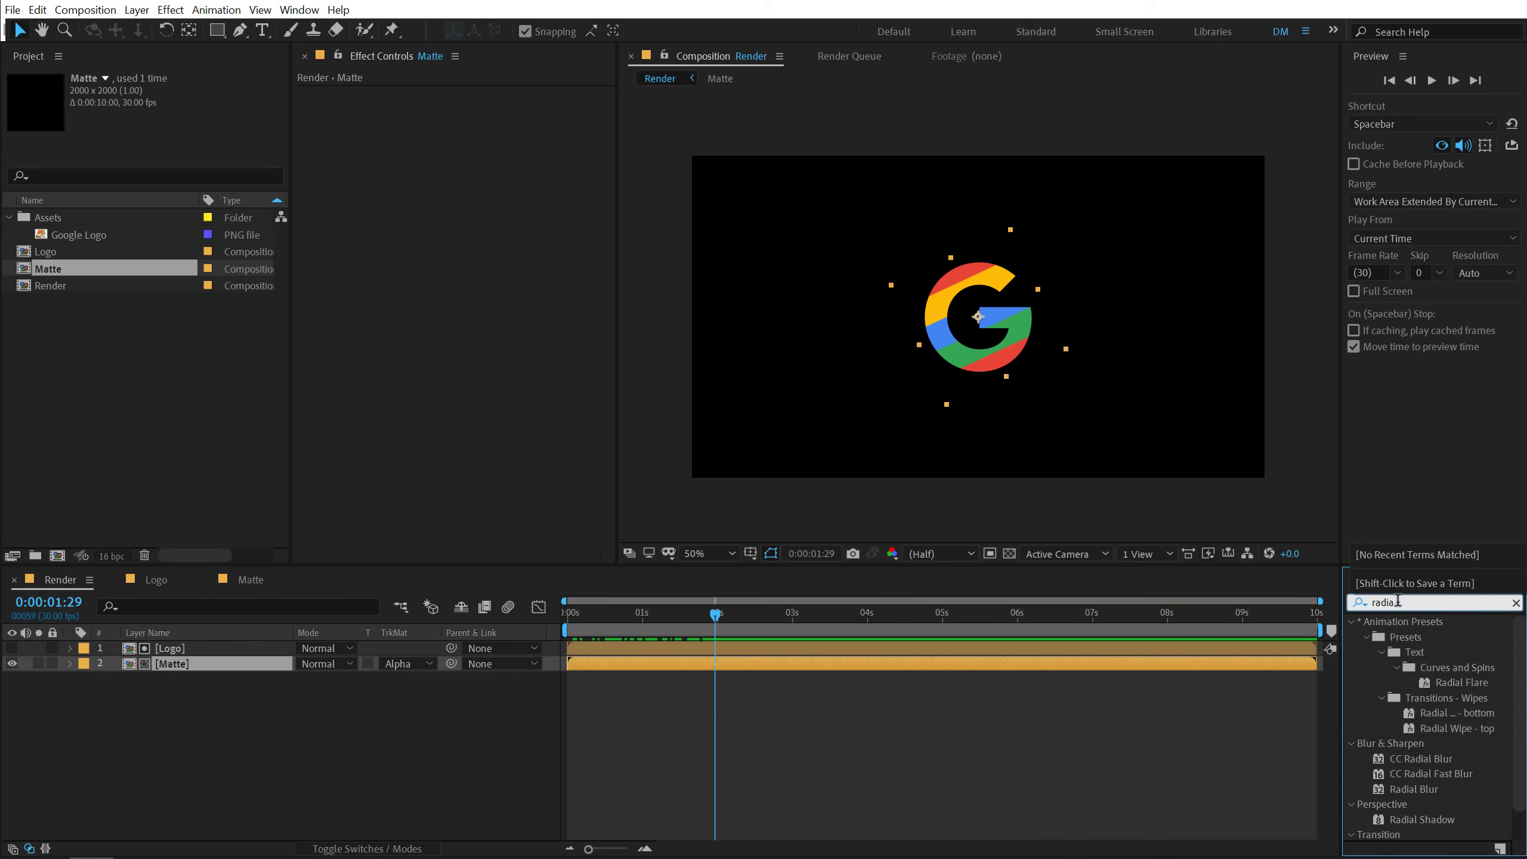
text(l)
scroll(1379, 710, down, 1)
double_click(1401, 759)
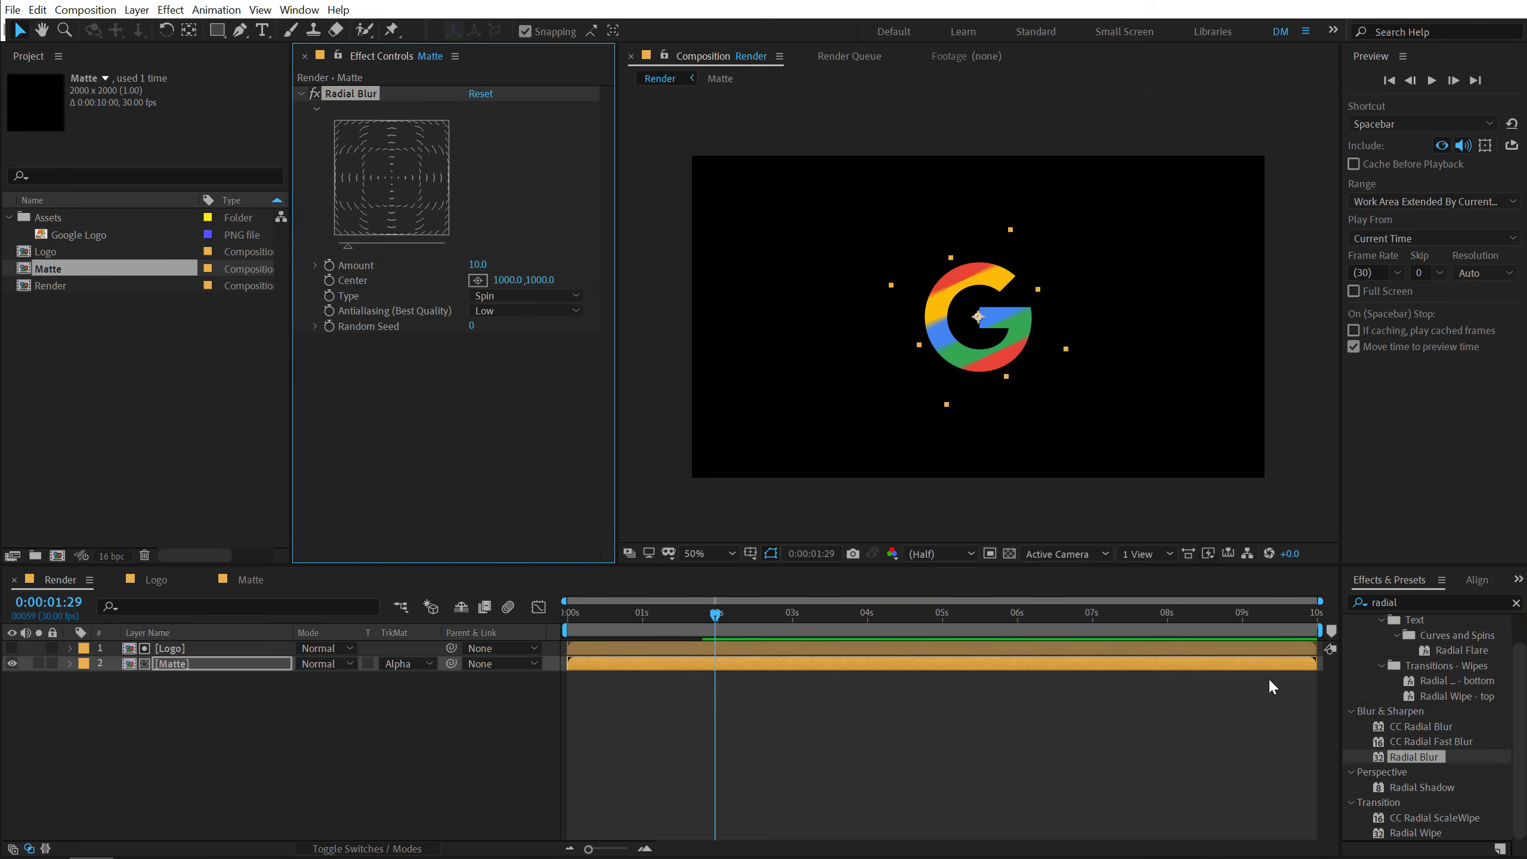
Step: Set the Radial Blur Amount to 50 and preview the spinning reveal
click(477, 266)
text(50)
key(Return)
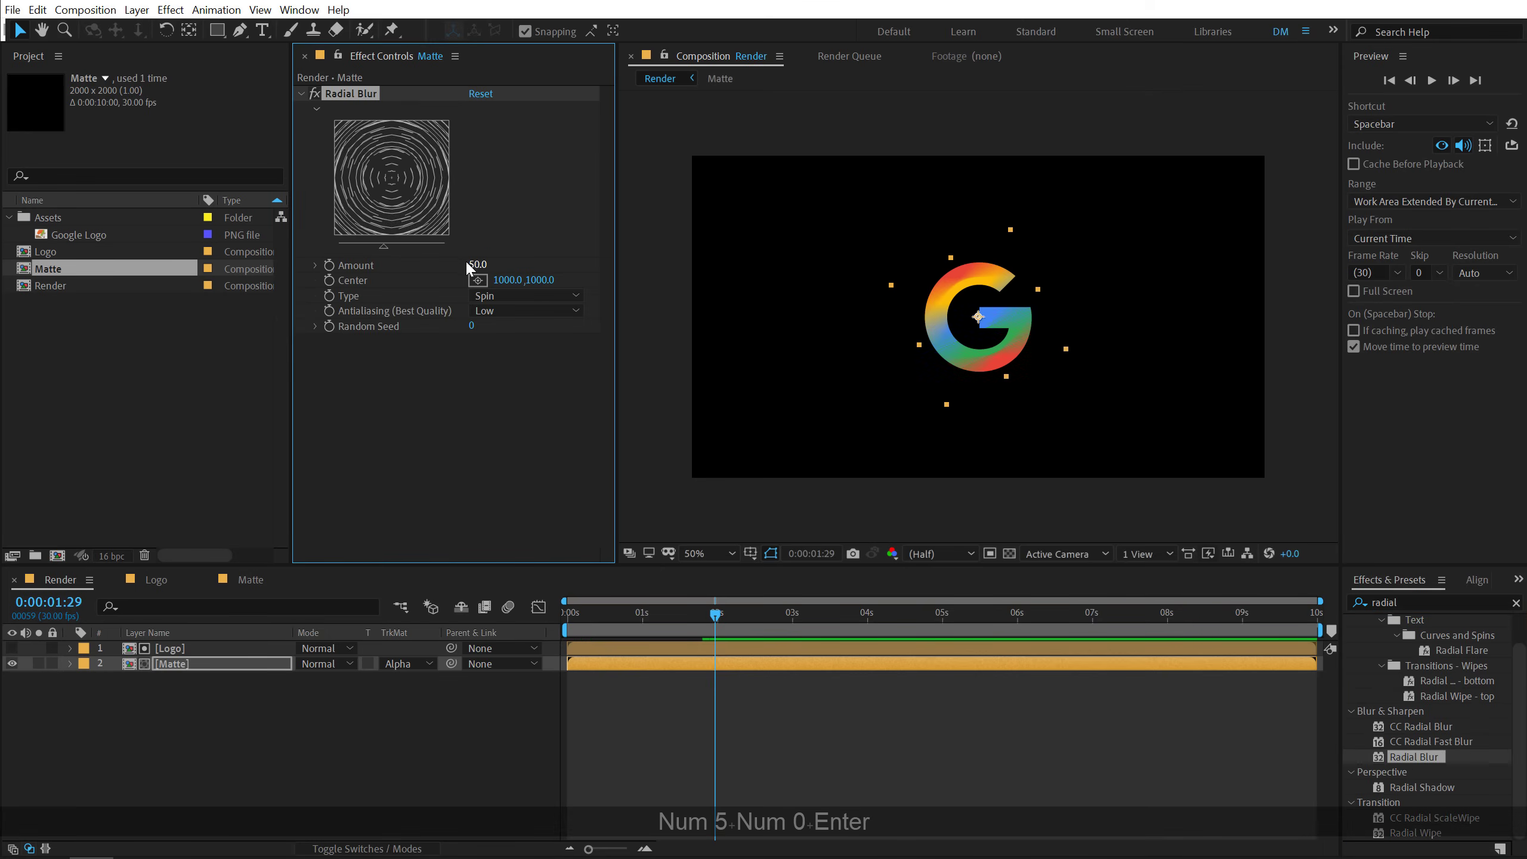
click(640, 716)
drag(579, 614, 637, 615)
key(space)
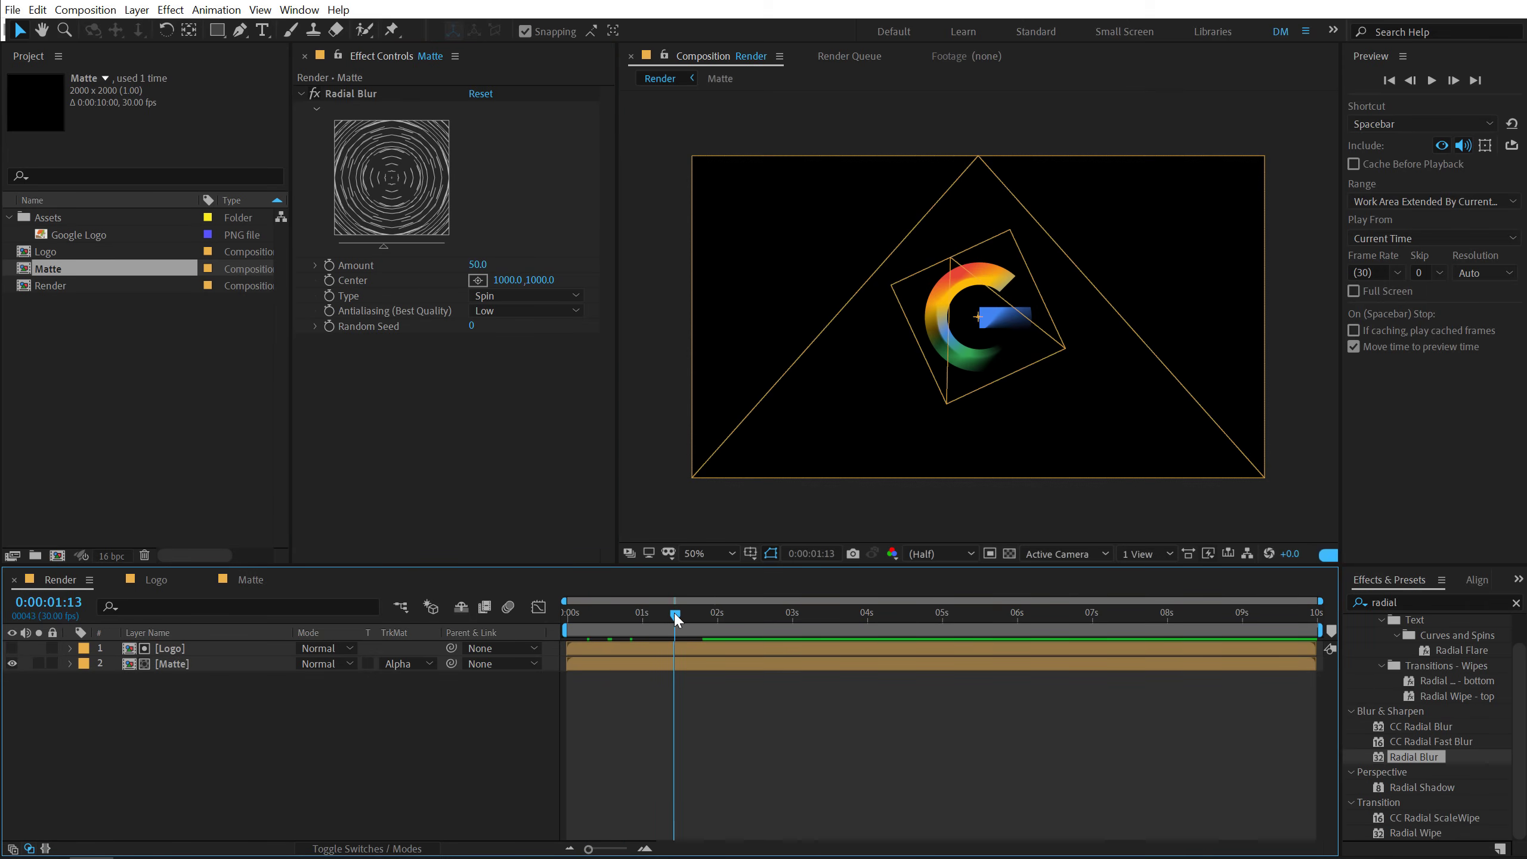
Step: Stop the preview and duplicate the Logo and Matte layers with Ctrl+D
click(624, 609)
key(ctrl+a)
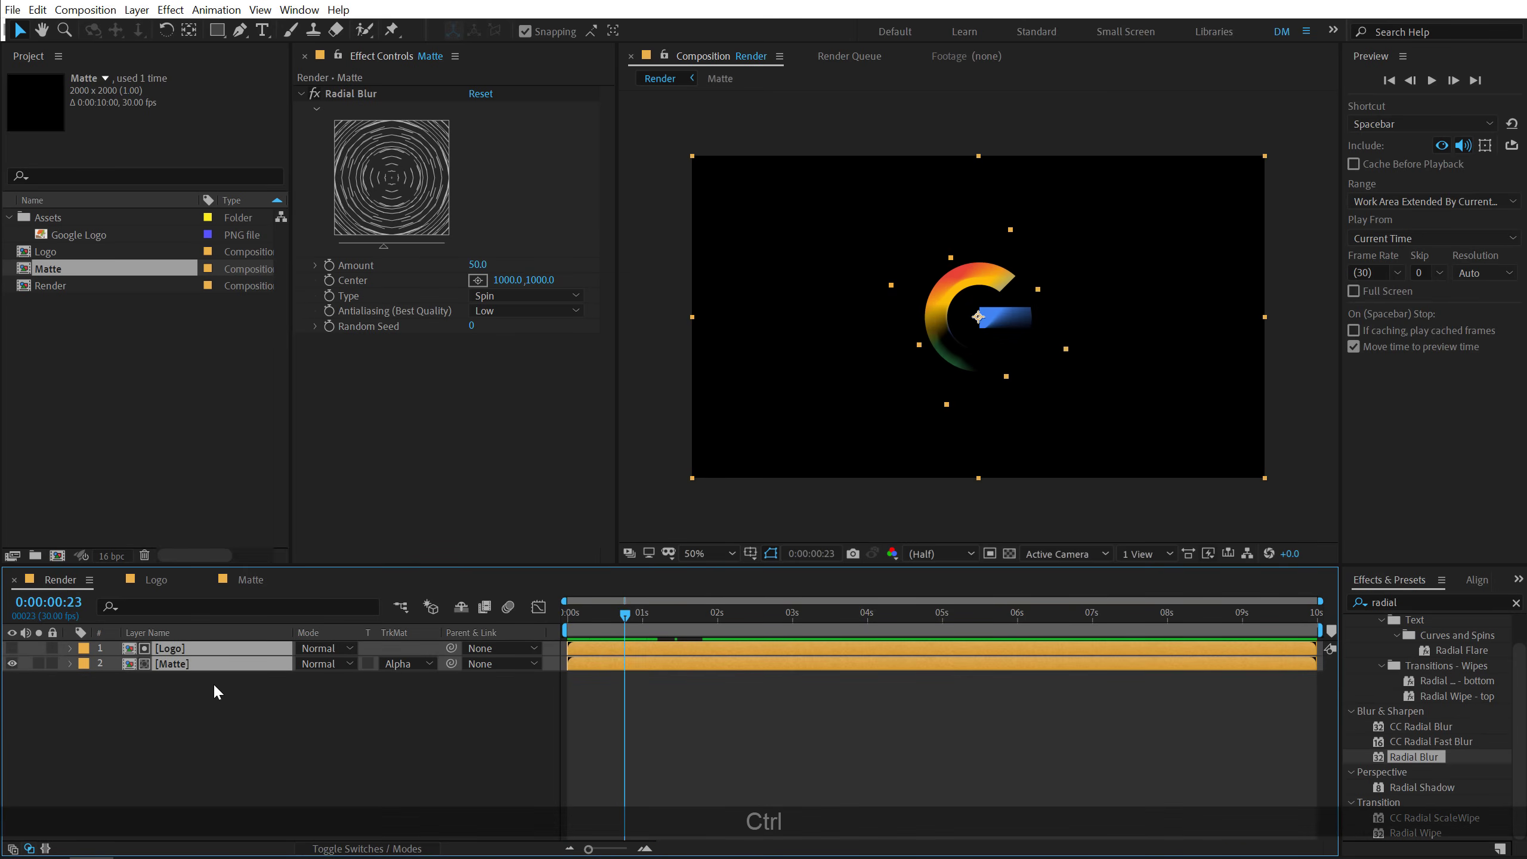
key(ctrl+d)
drag(597, 616, 578, 613)
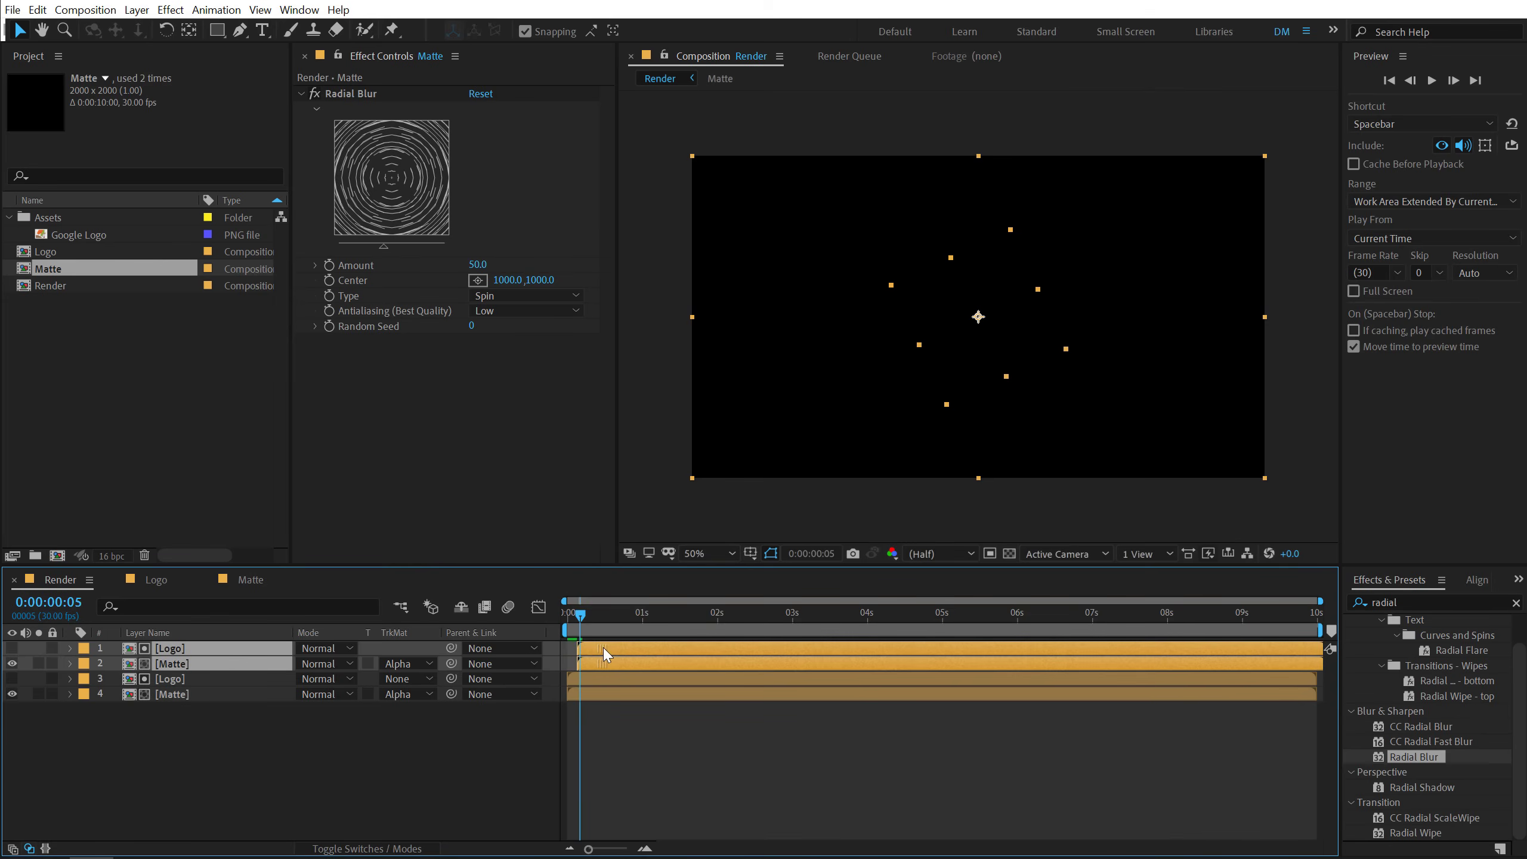
Step: Delete the Radial Blur effect from the top Matte copy
click(394, 718)
click(189, 665)
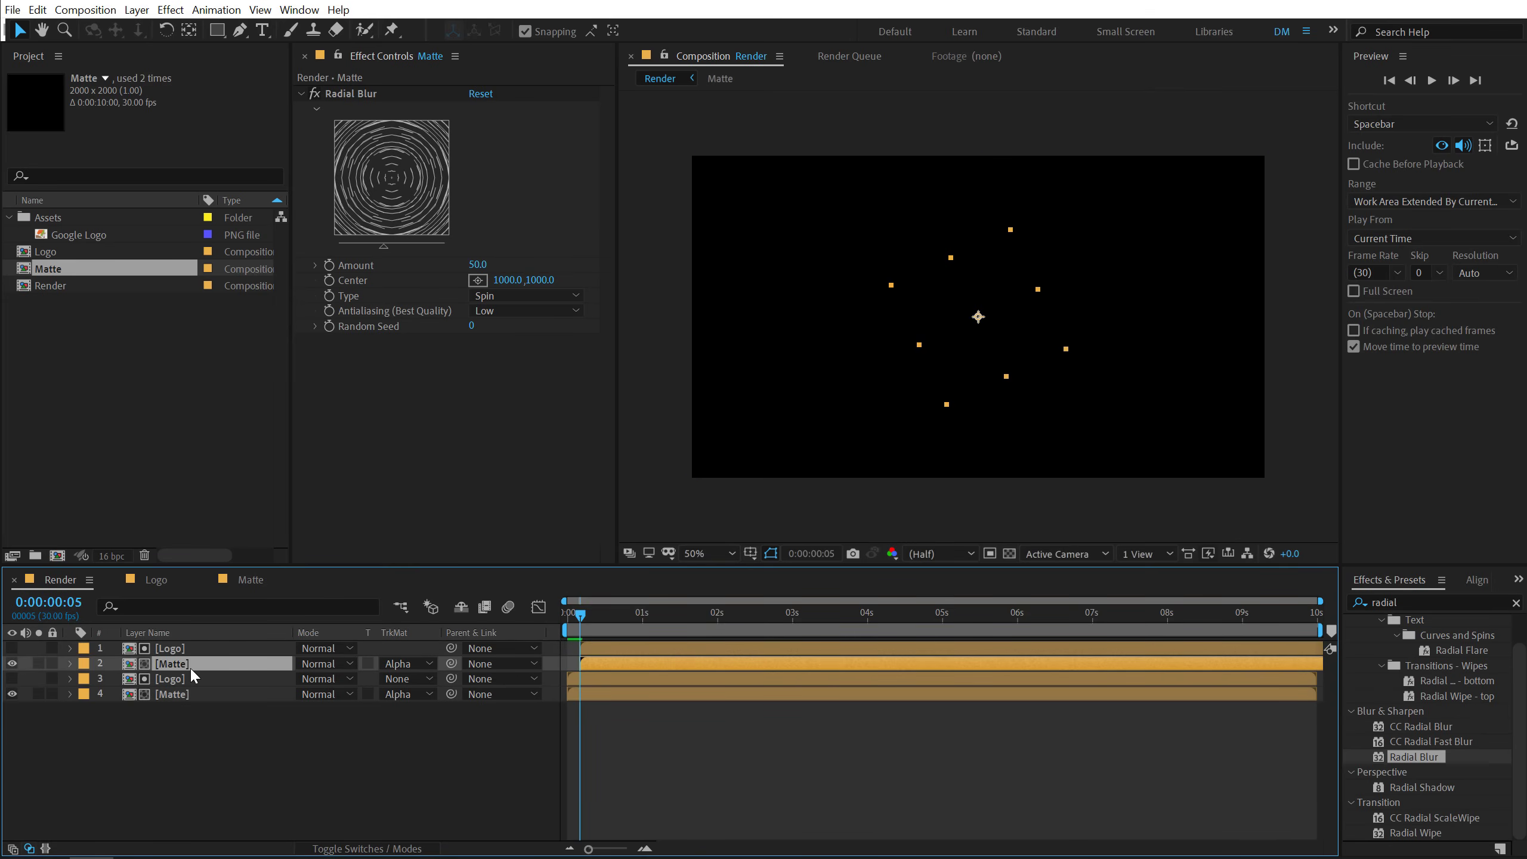
click(348, 94)
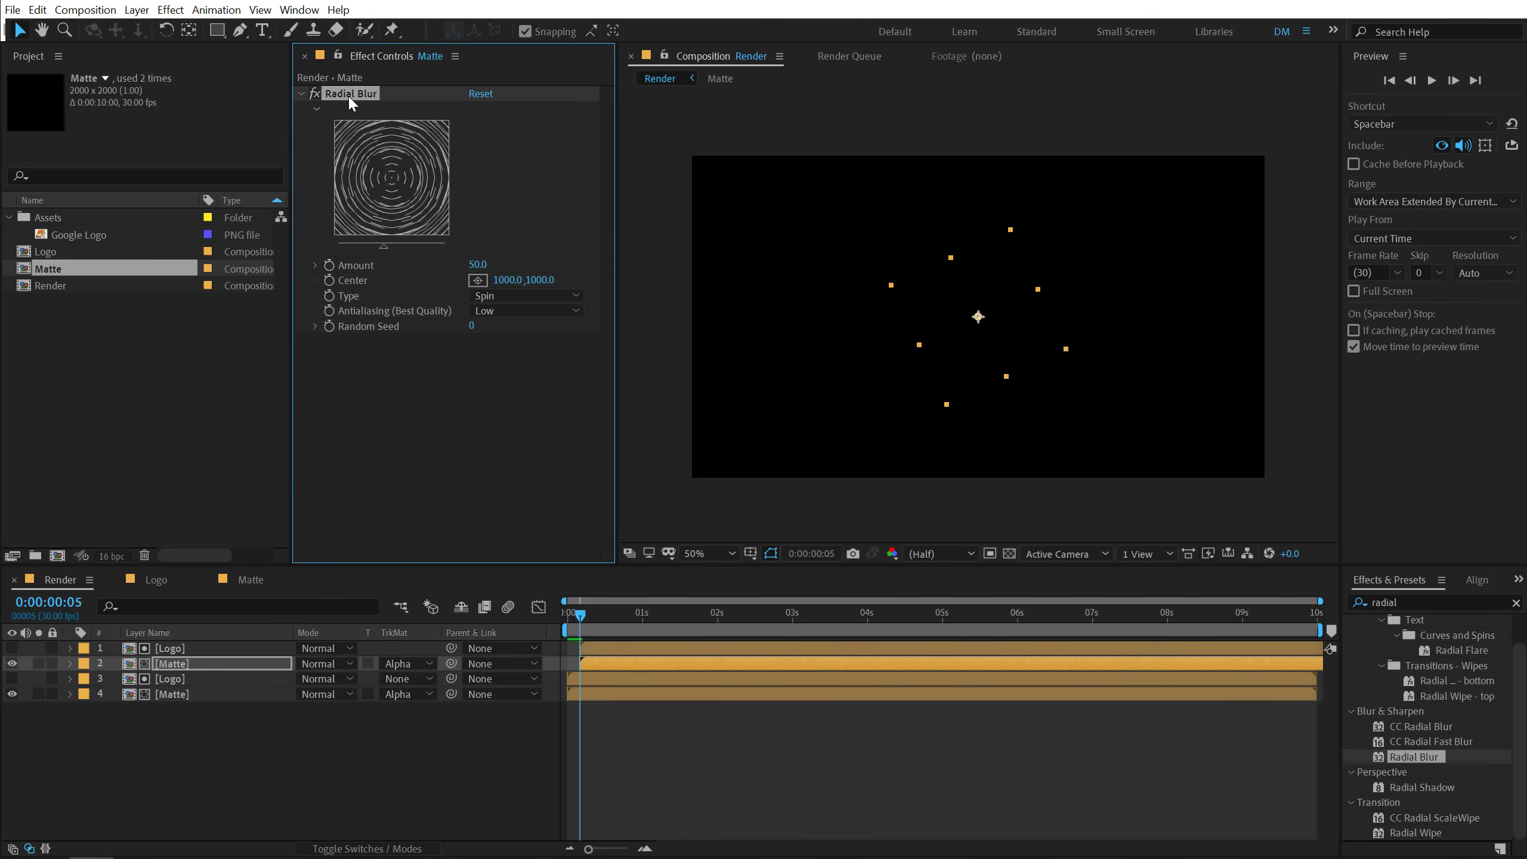
key(Delete)
click(1405, 600)
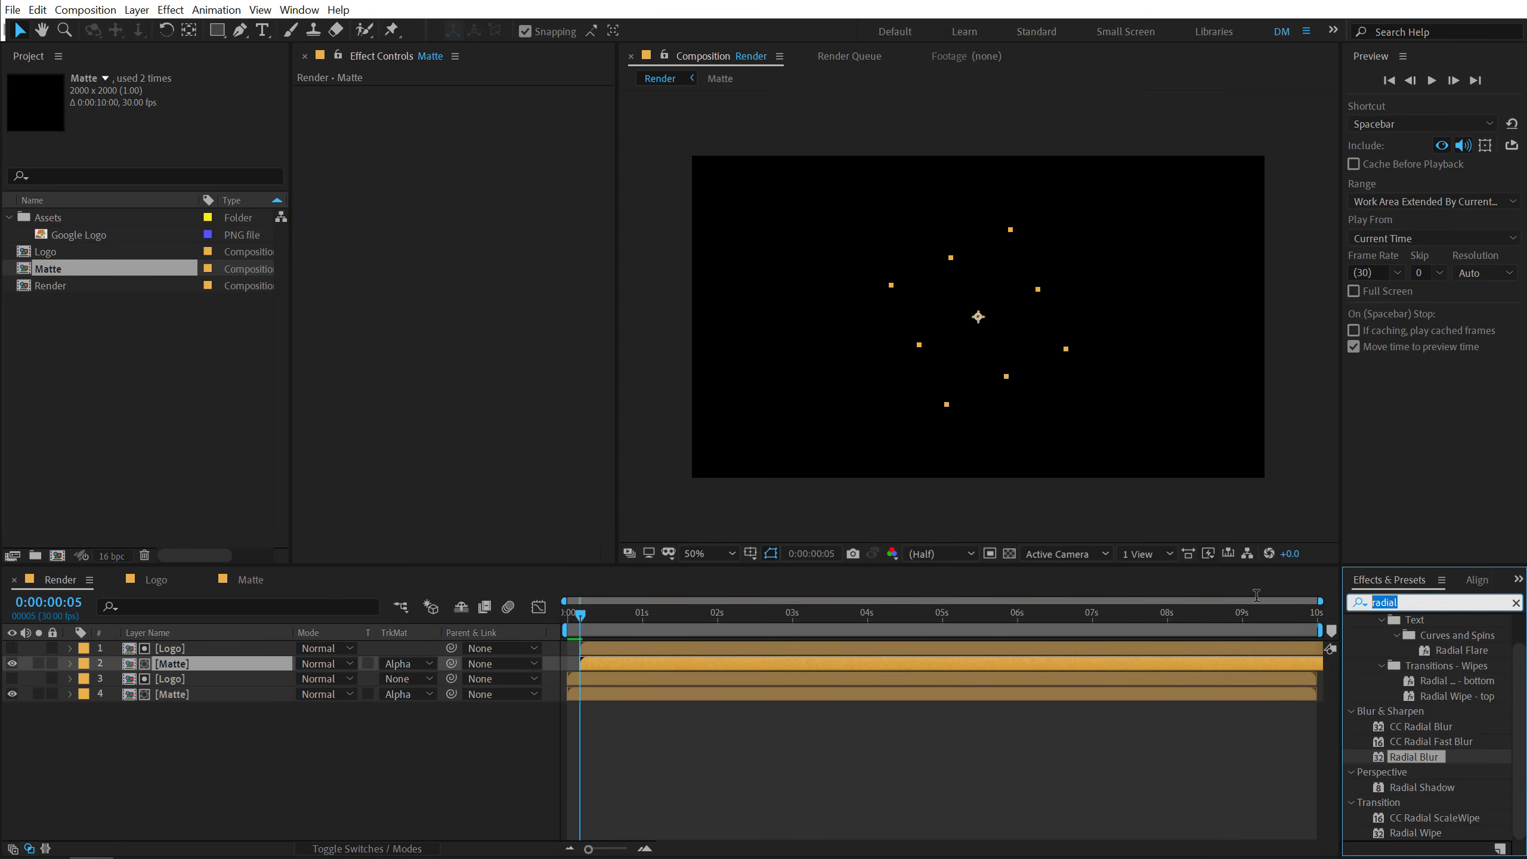
Step: Apply Turbulent Displace to the top Matte copy and check it in the viewer
text(tur)
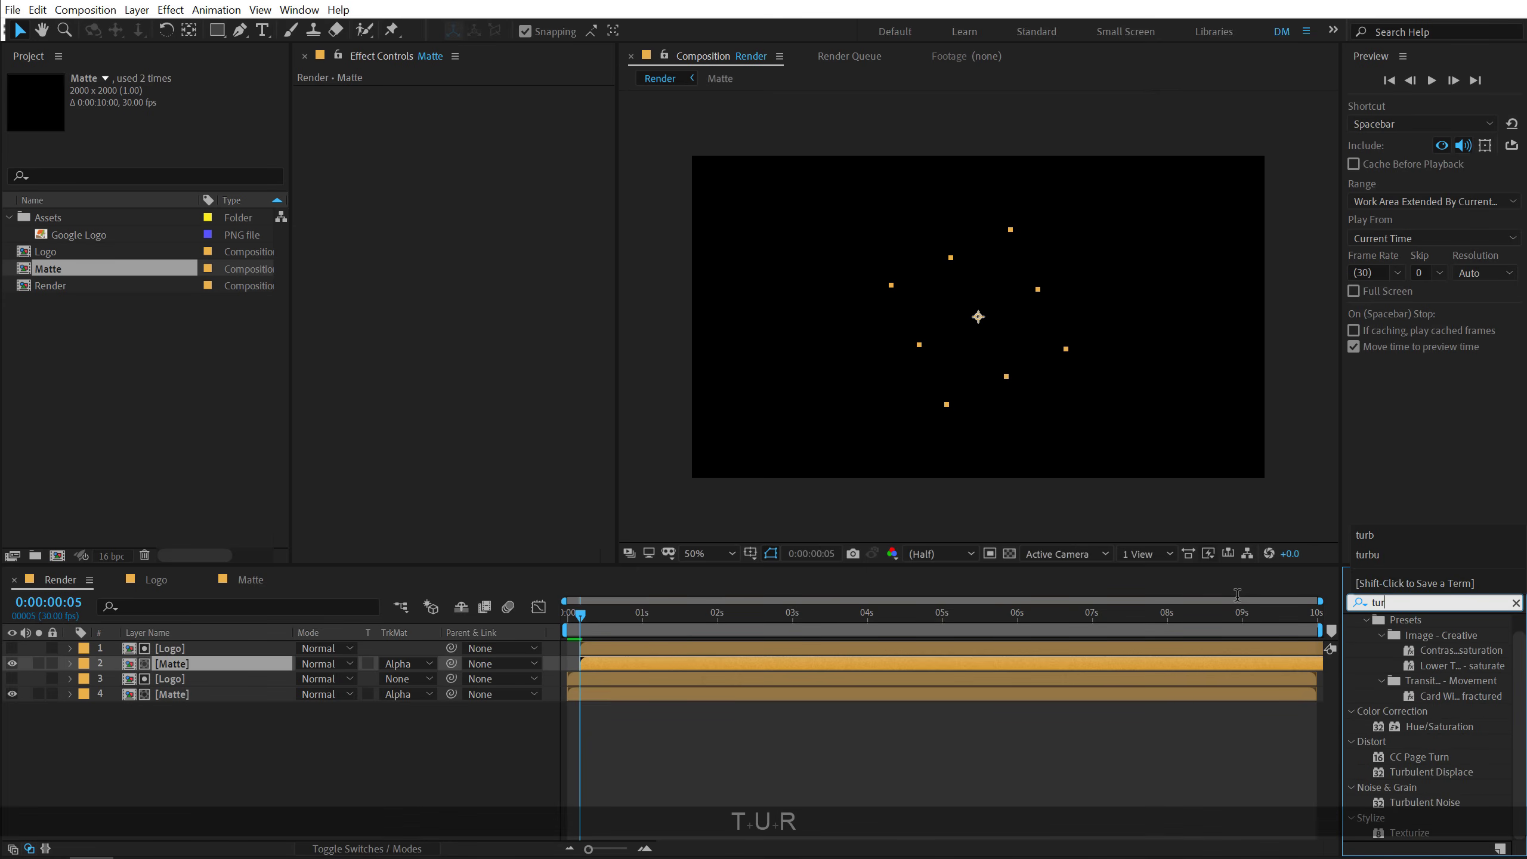
text(bu)
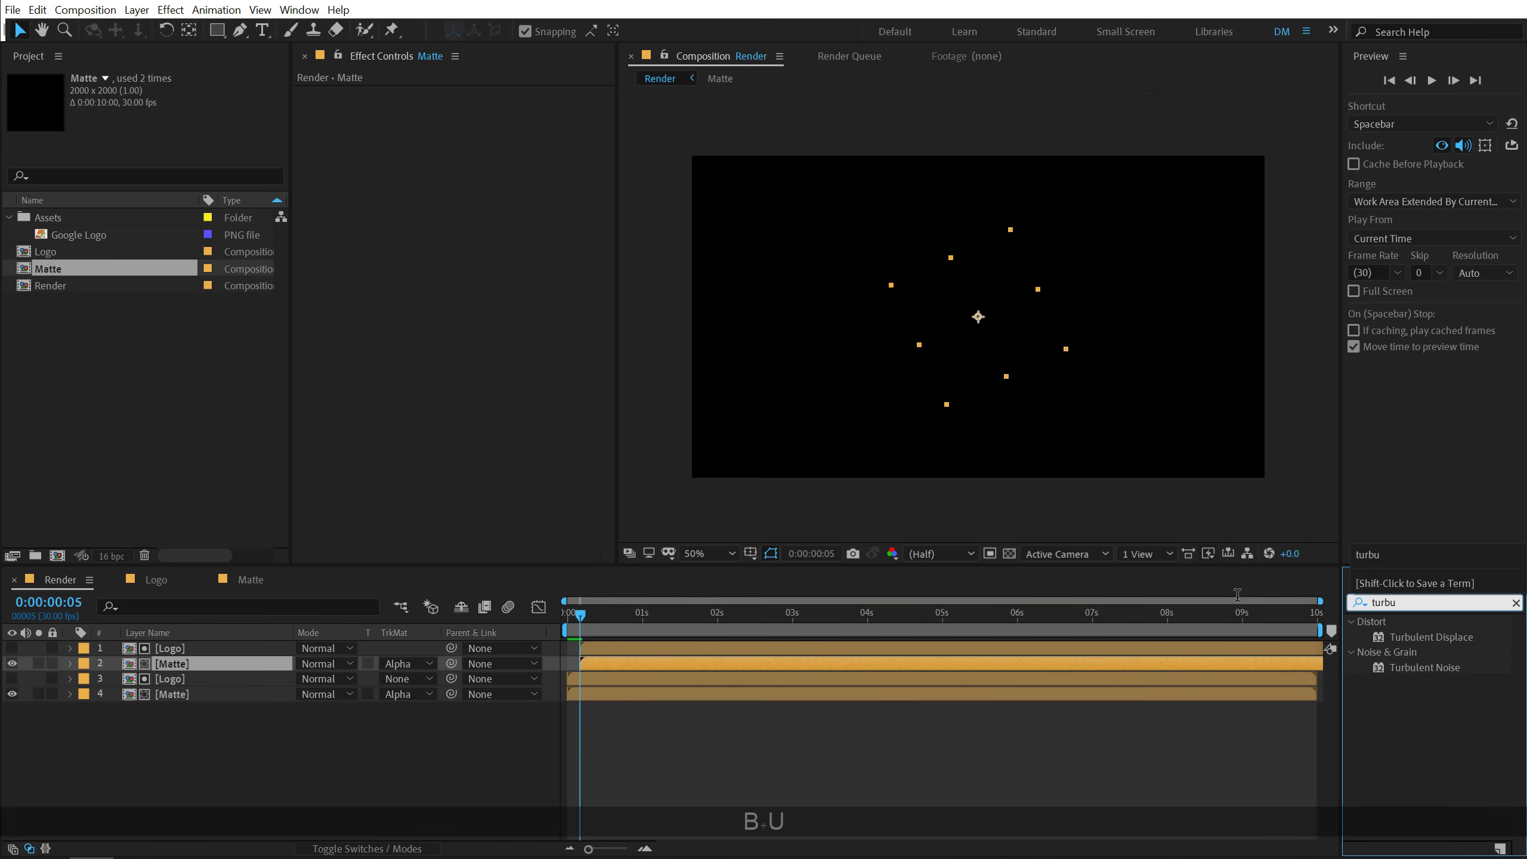
double_click(1425, 638)
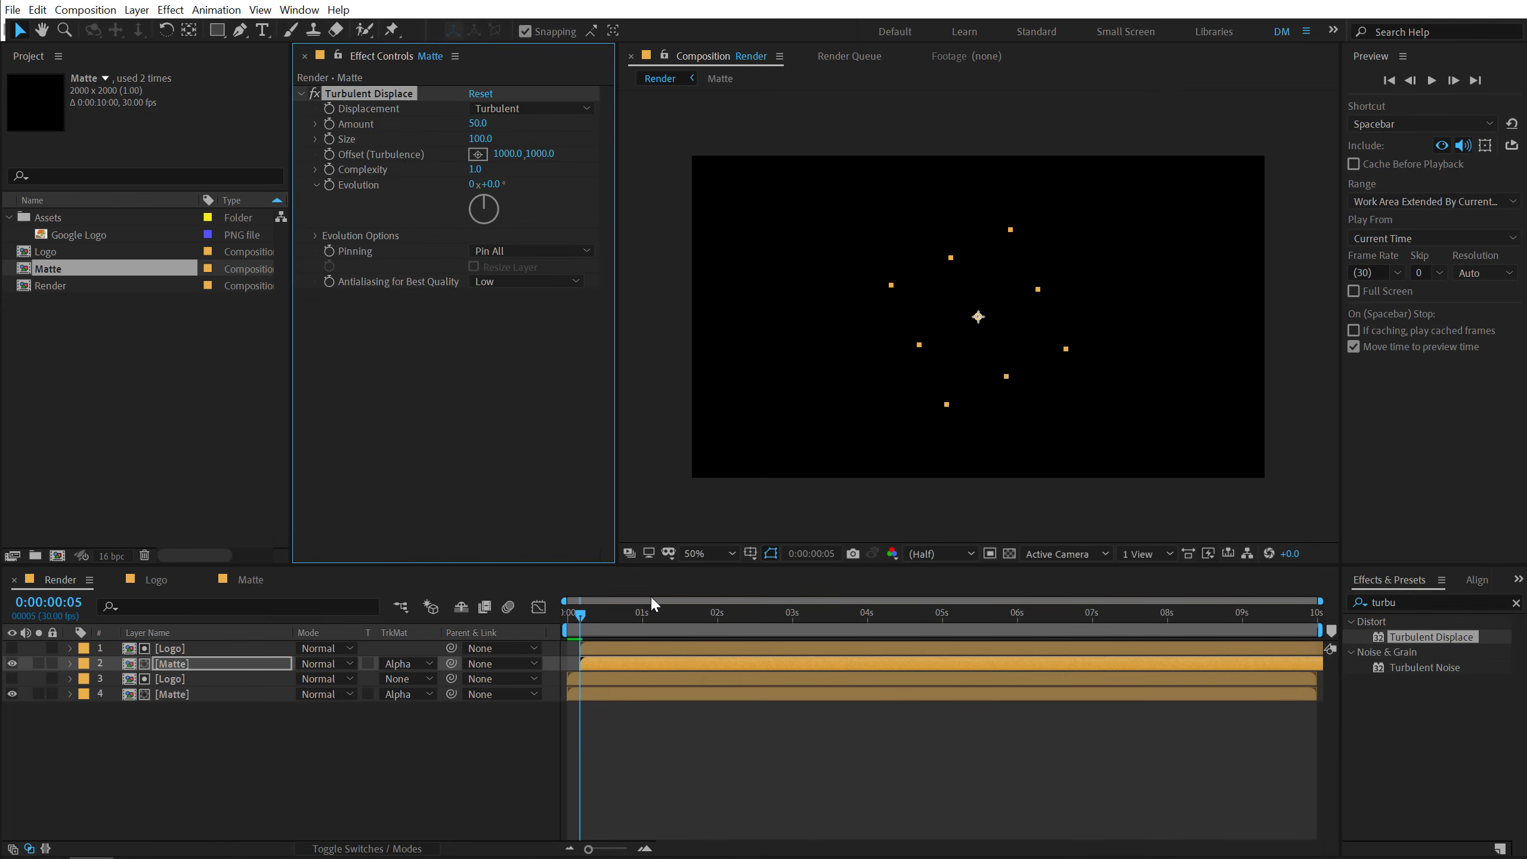
drag(570, 620, 654, 626)
key(period)
key(comma)
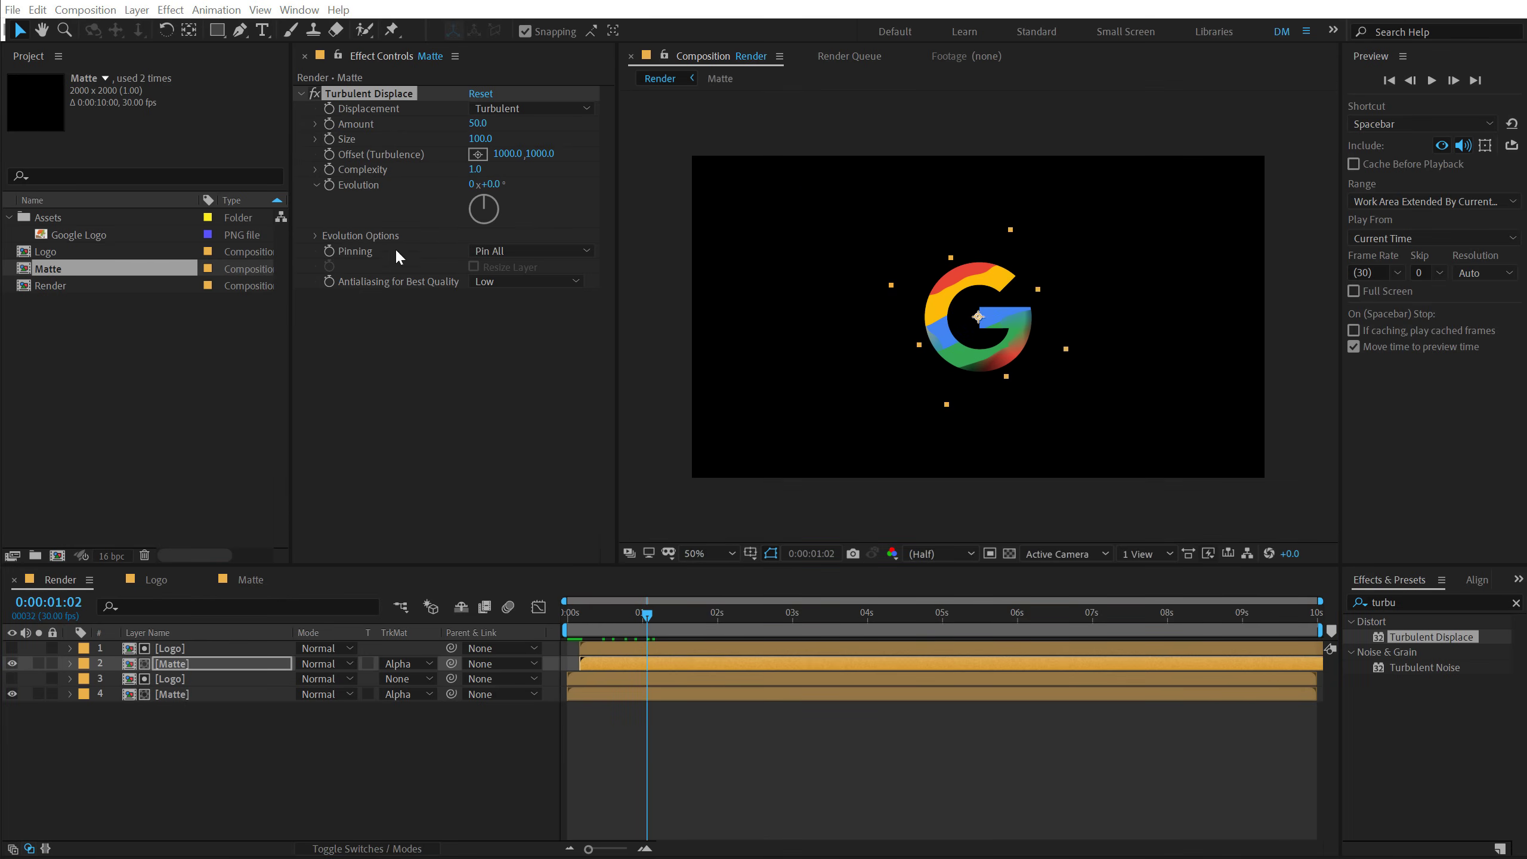
Step: Set Turbulent Displace Amount to 900 and Complexity to 5, and hide the lower Matte layer
click(479, 124)
text(9)
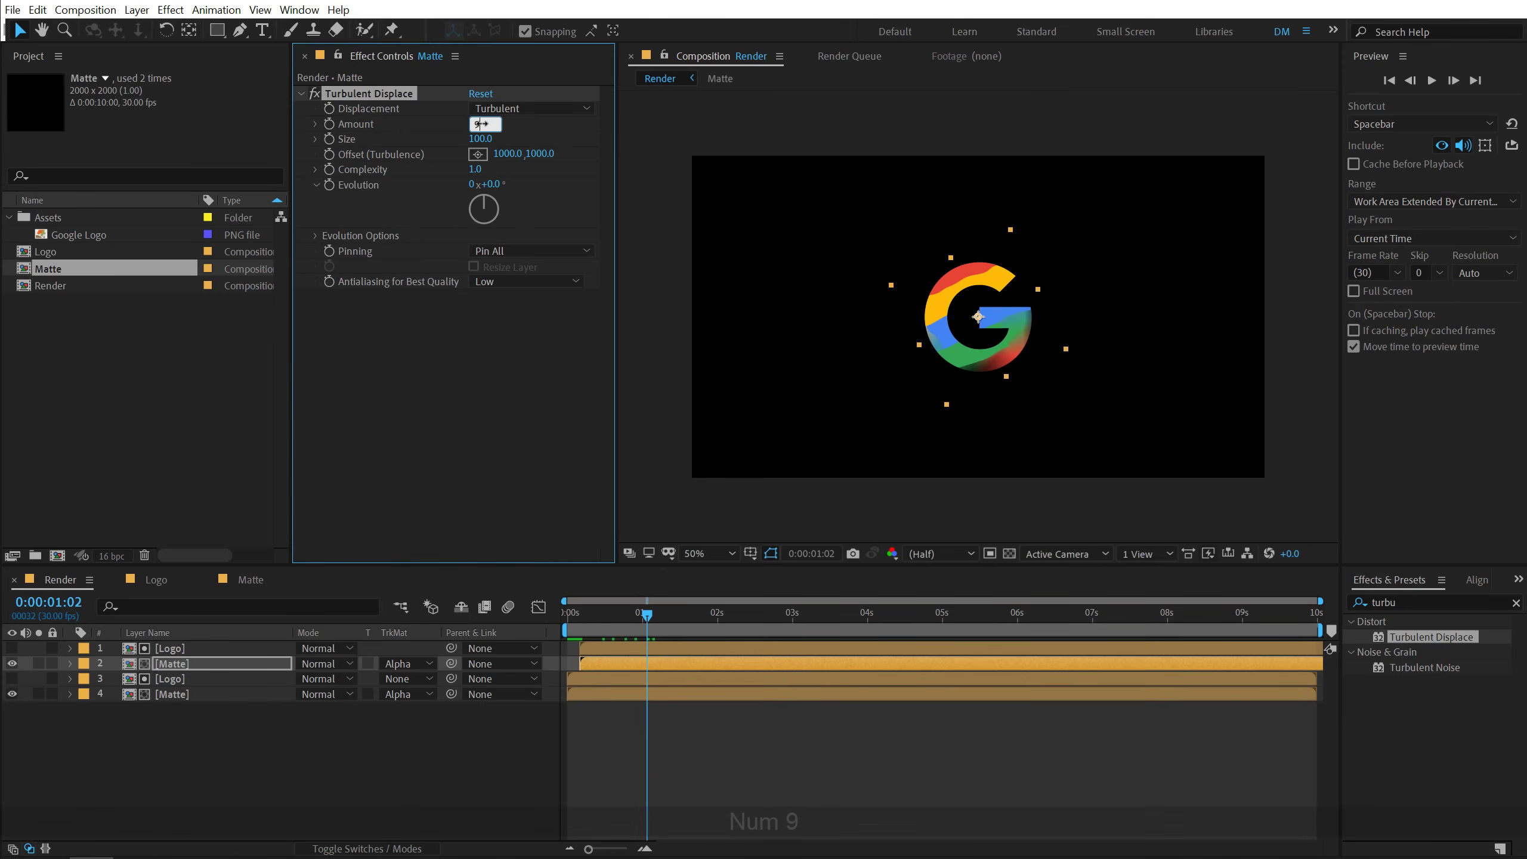
text(00)
key(Return)
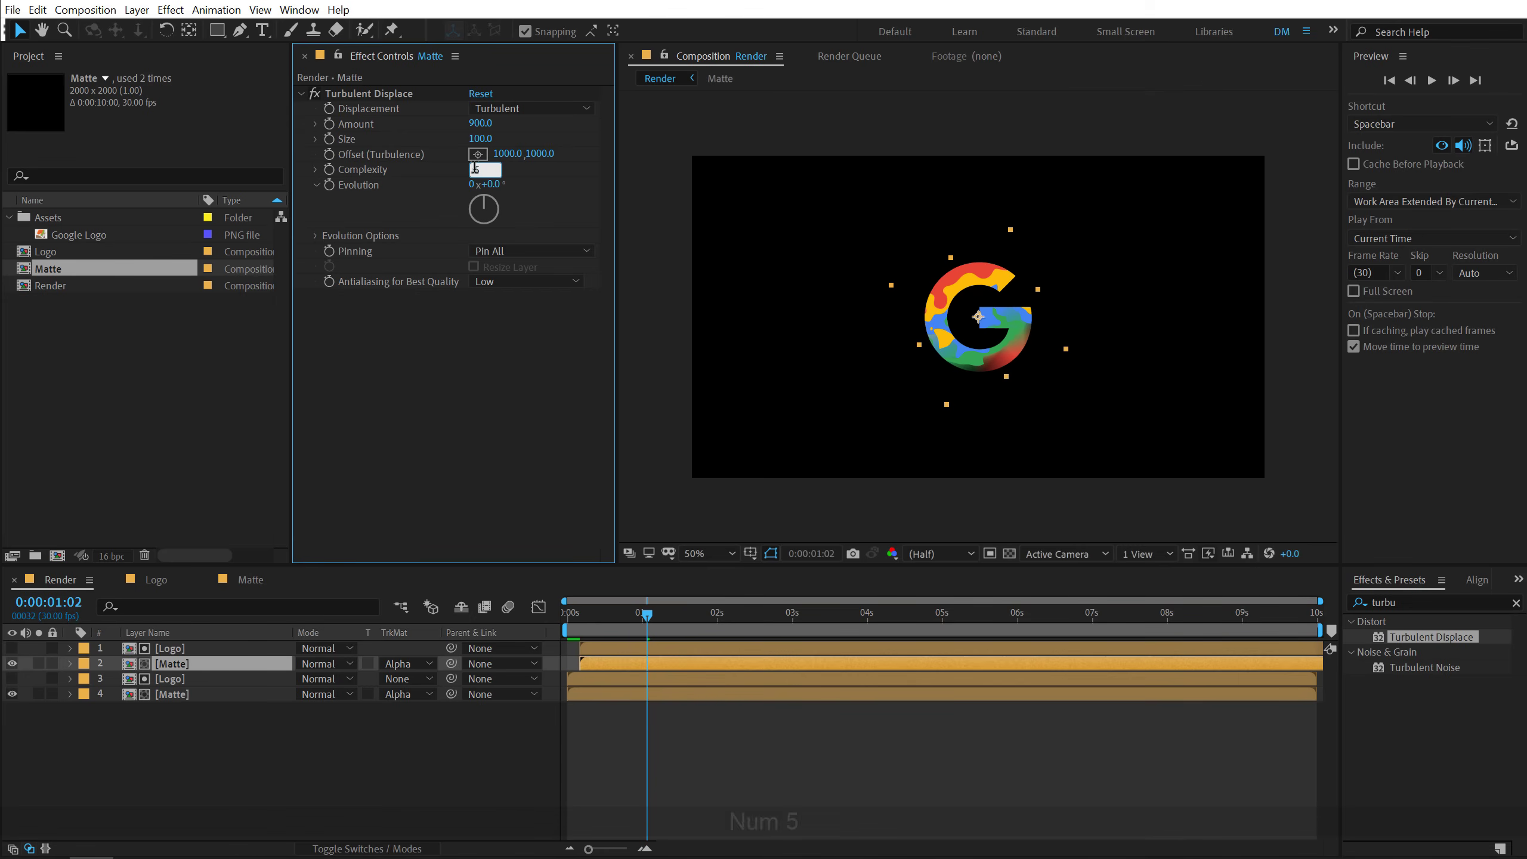
key(Return)
key(slash)
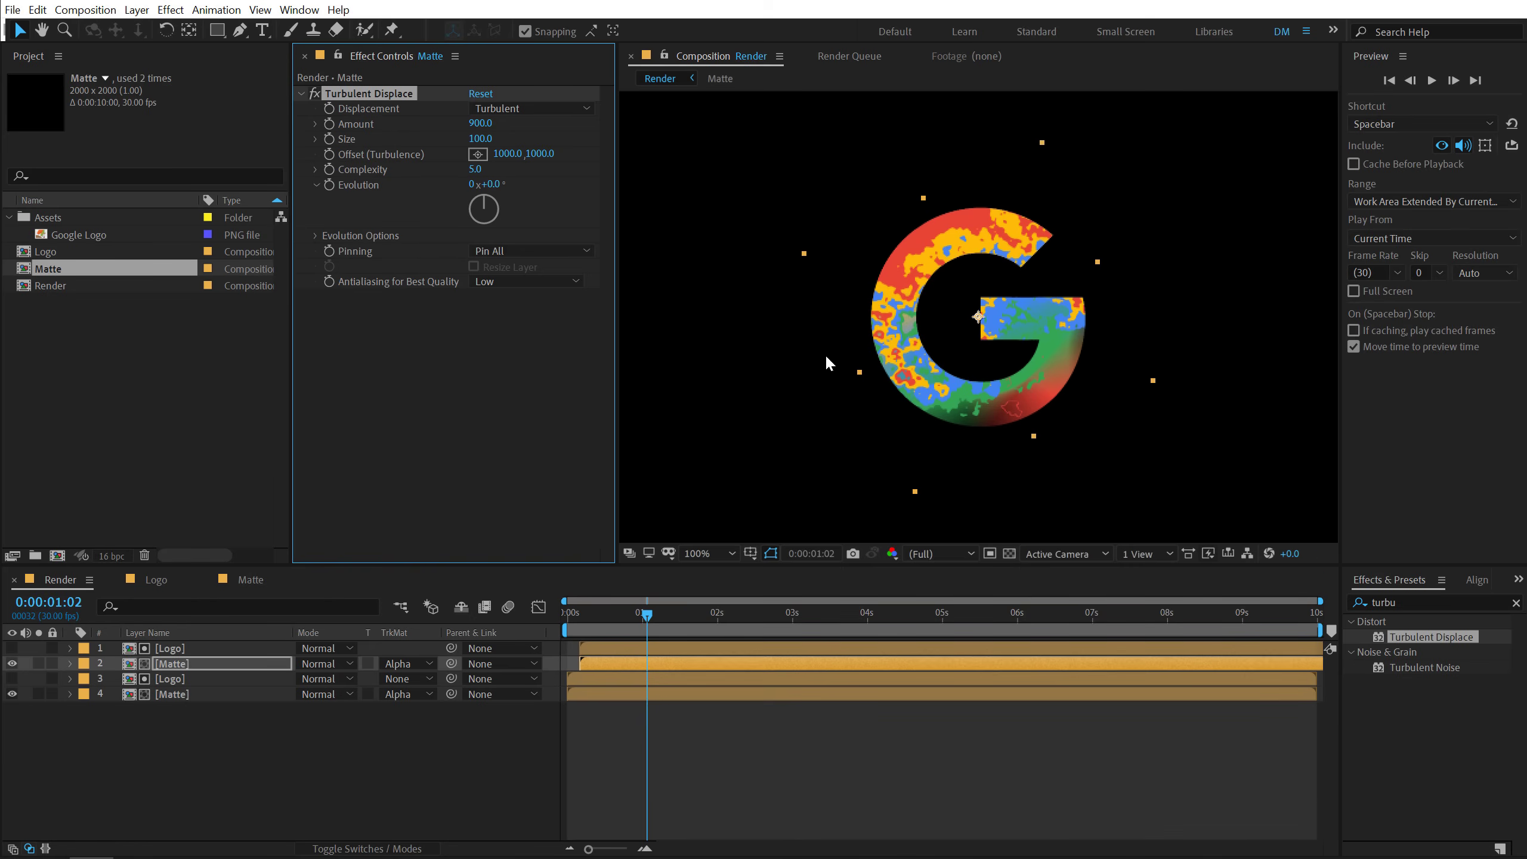
click(11, 694)
drag(598, 617, 727, 623)
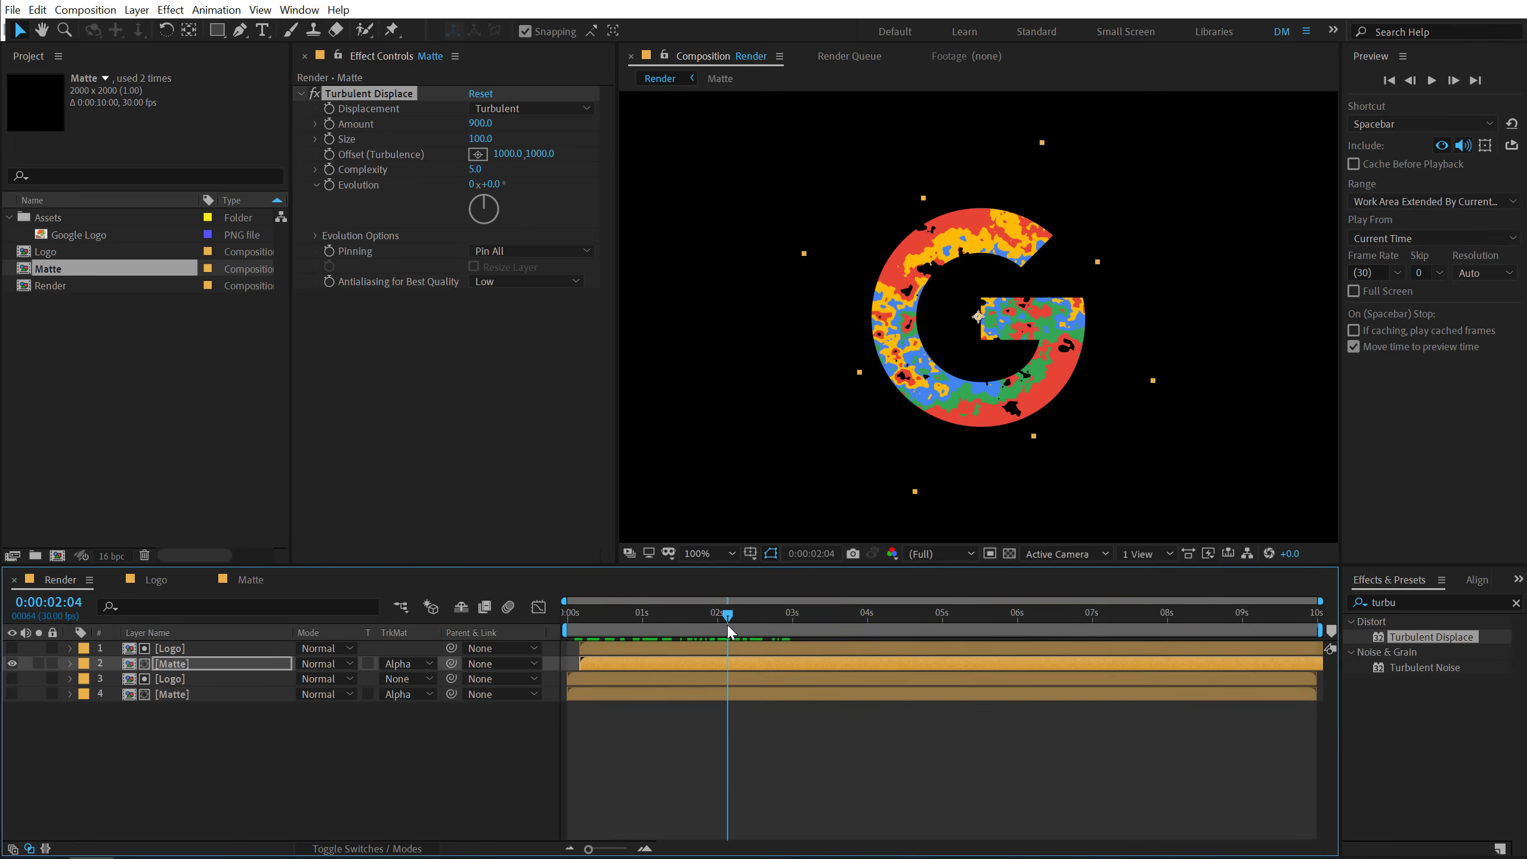
Step: Duplicate the top Logo and Matte pair and shift the copy to start at 15 frames
ctrl+click(171, 650)
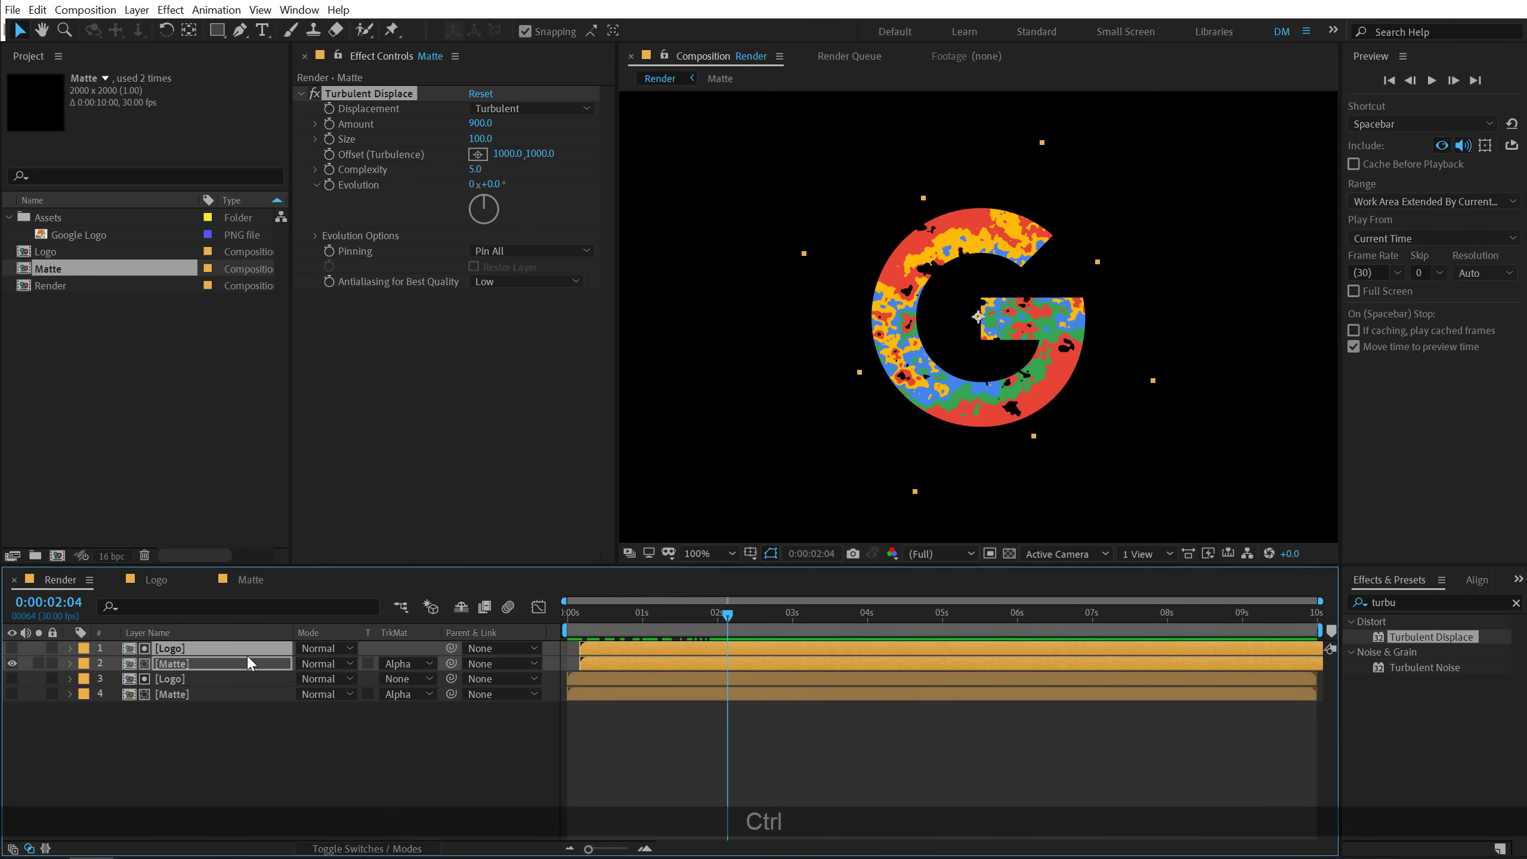
key(ctrl+d)
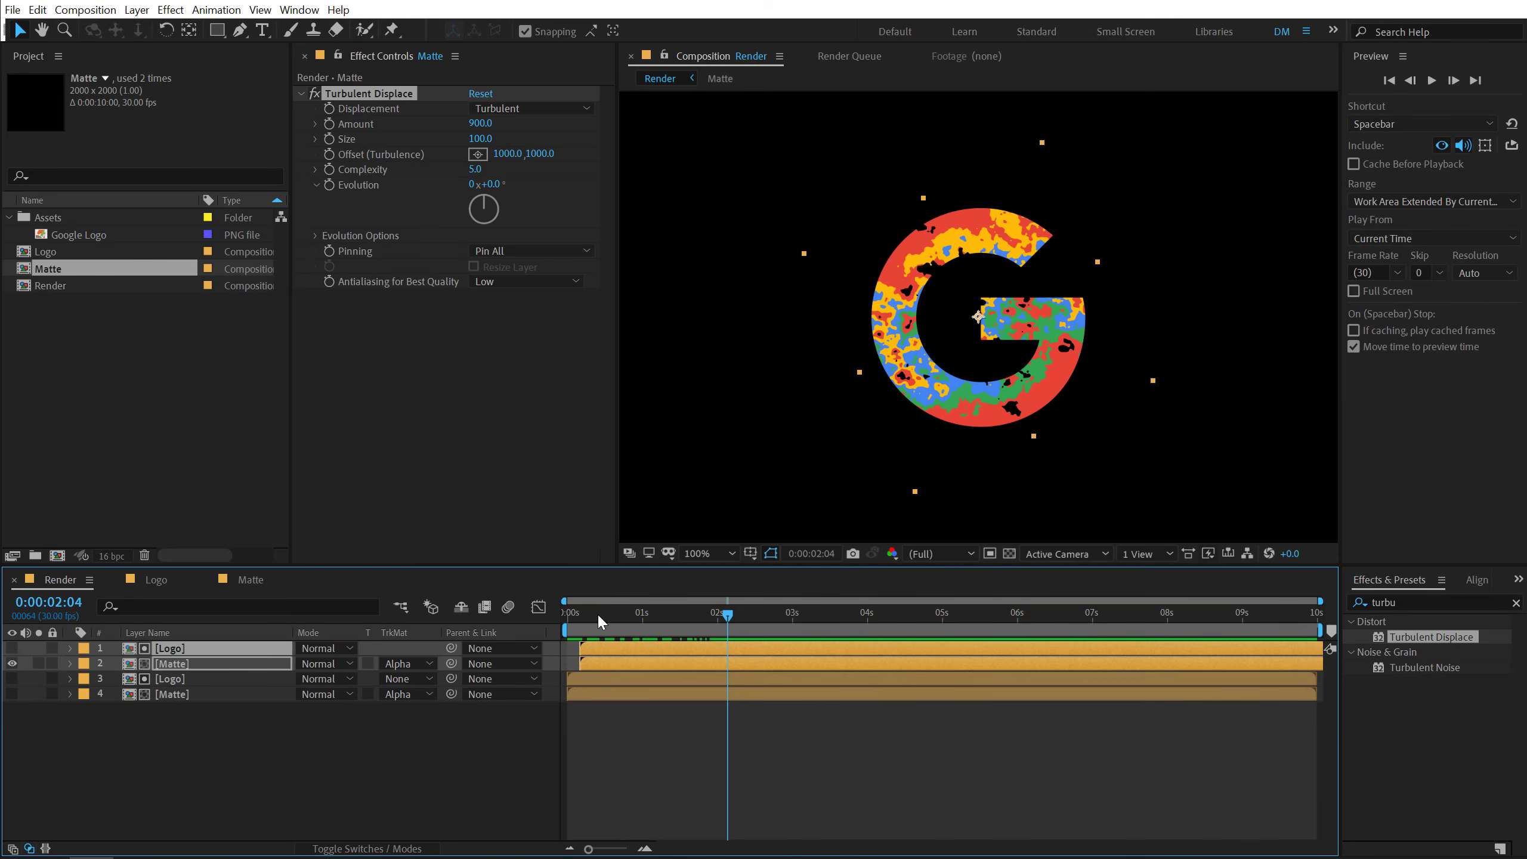
drag(599, 617, 606, 617)
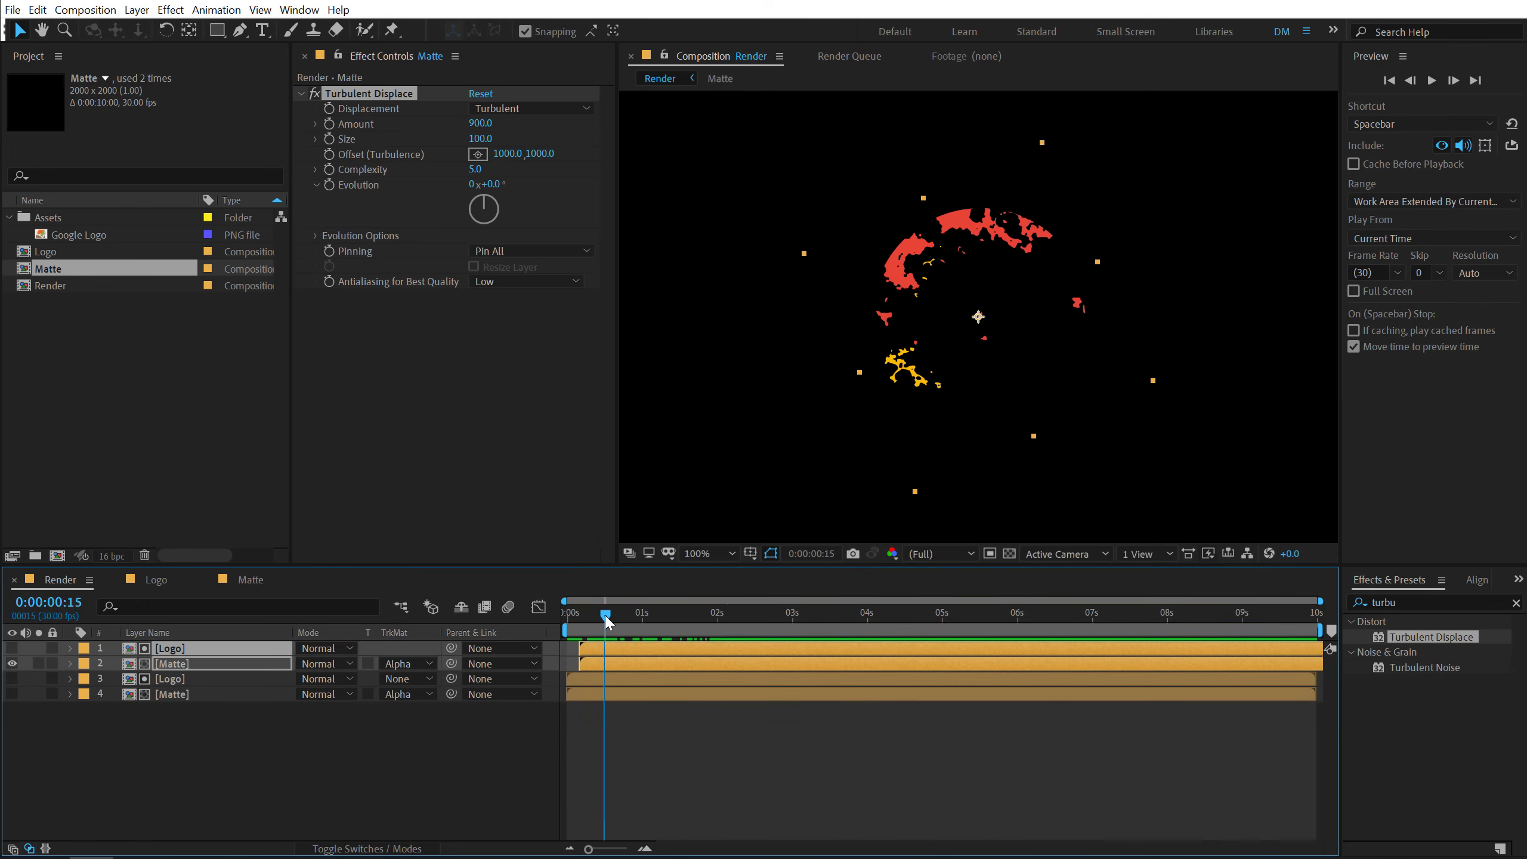
click(308, 778)
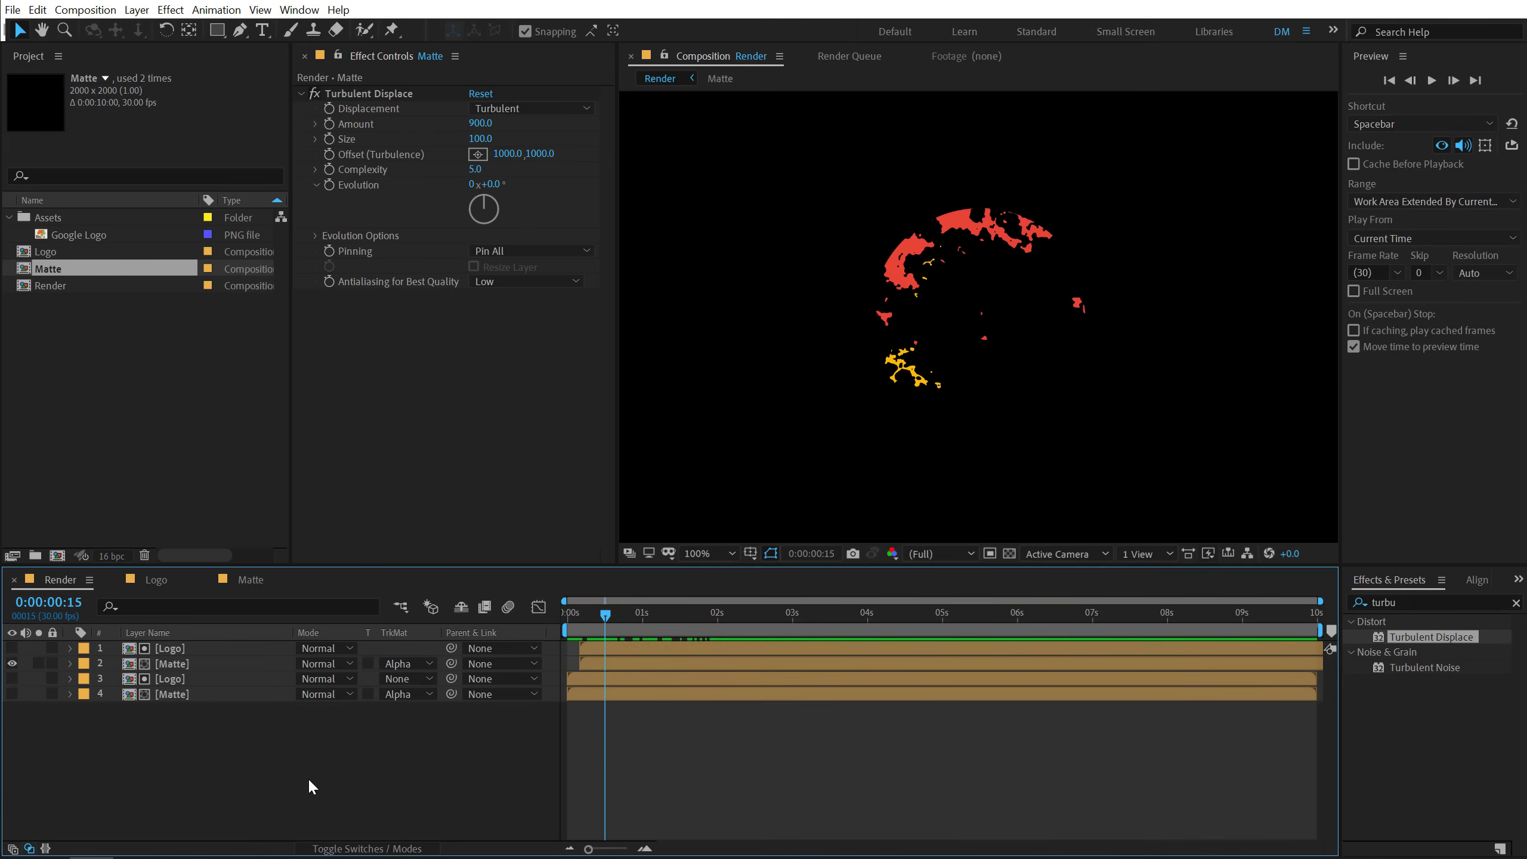
key(ctrl)
ctrl+click(601, 661)
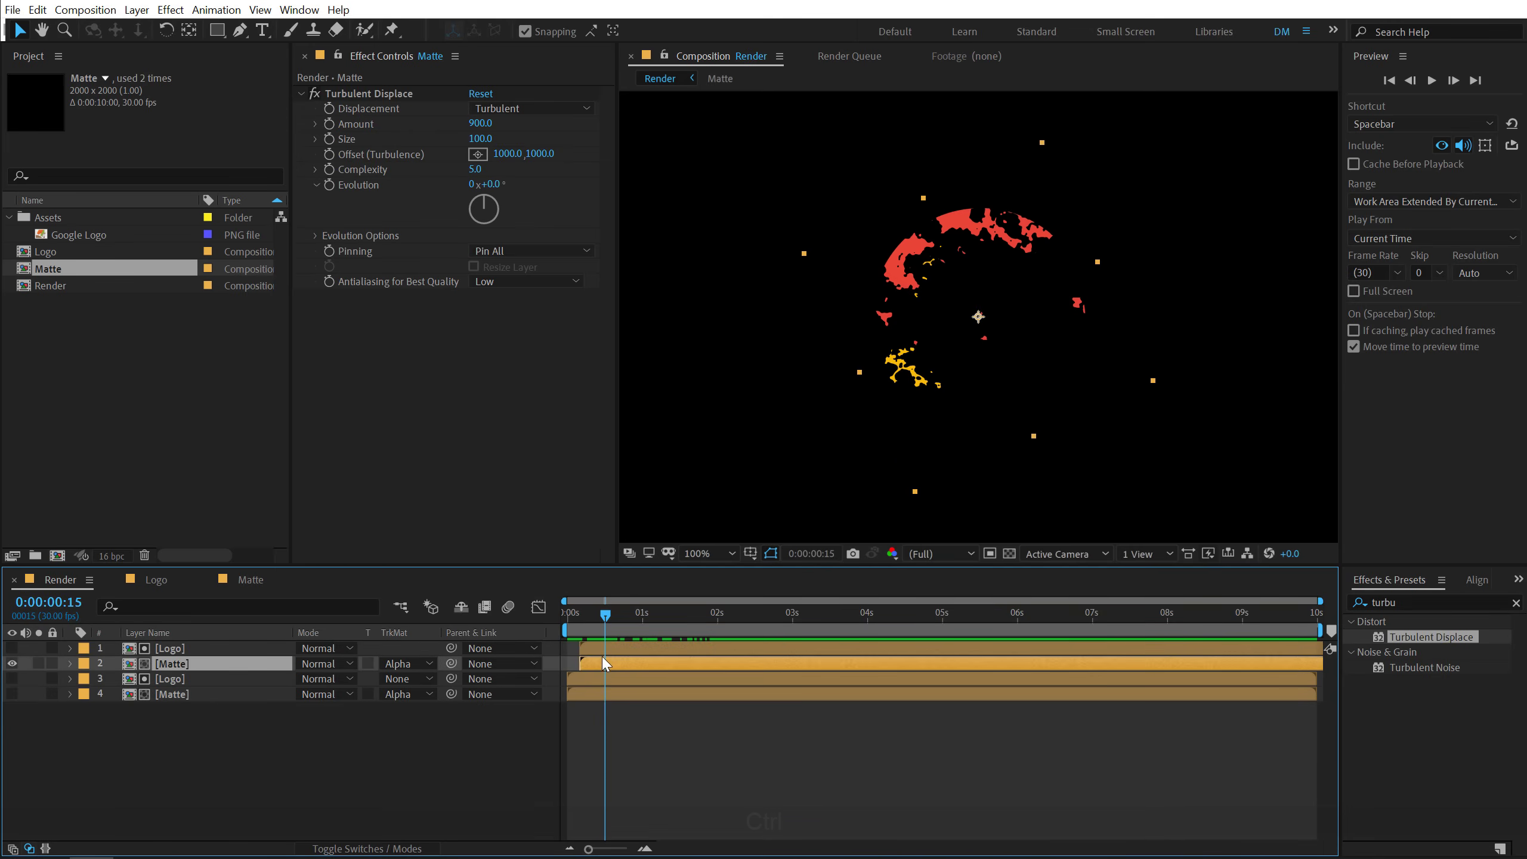
ctrl+click(601, 654)
key(ctrl+d)
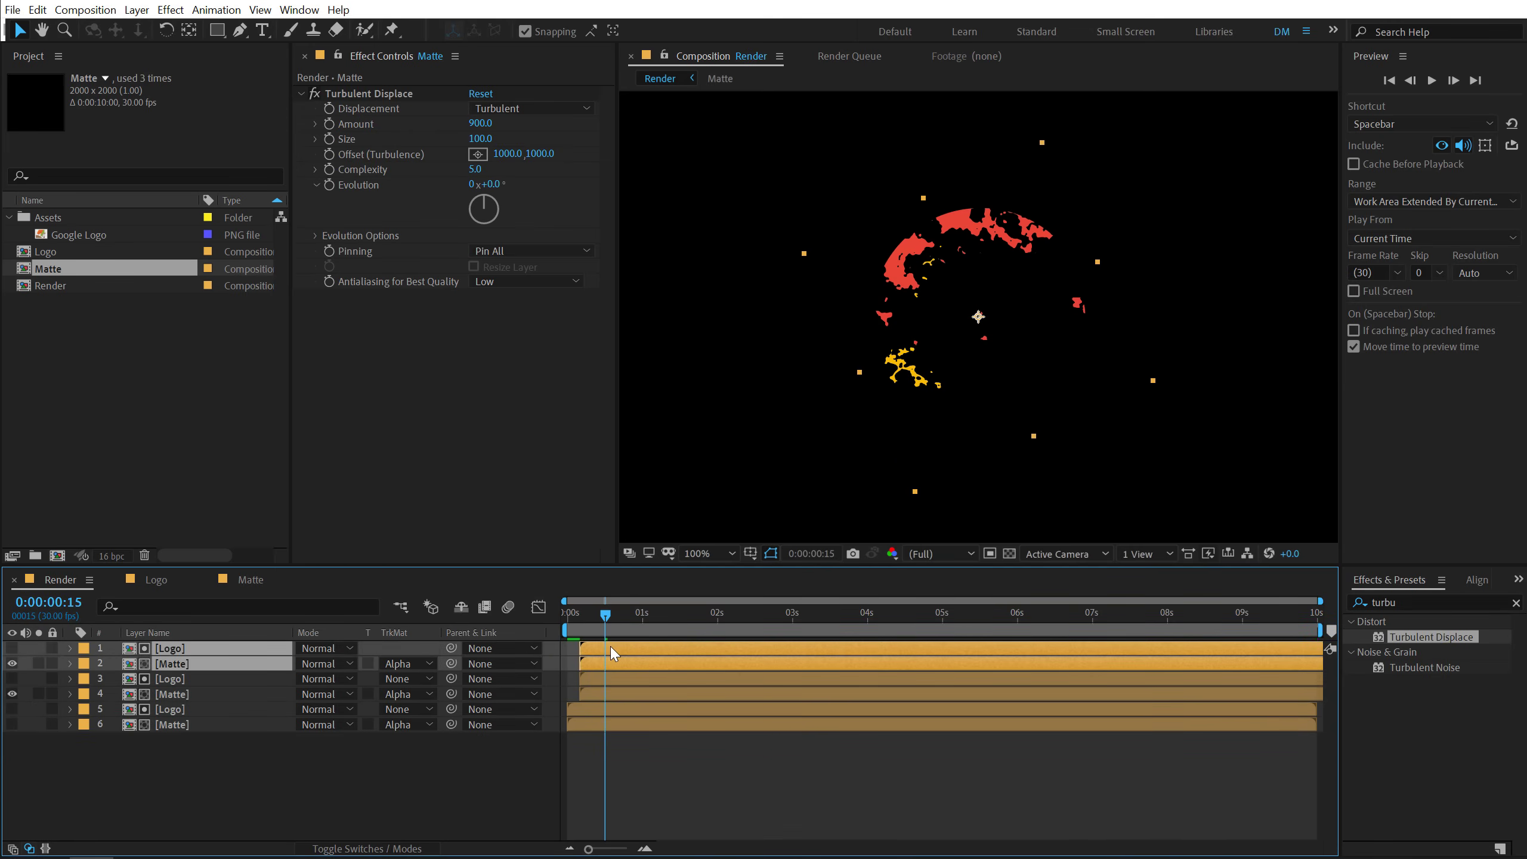
drag(610, 647, 744, 635)
click(620, 613)
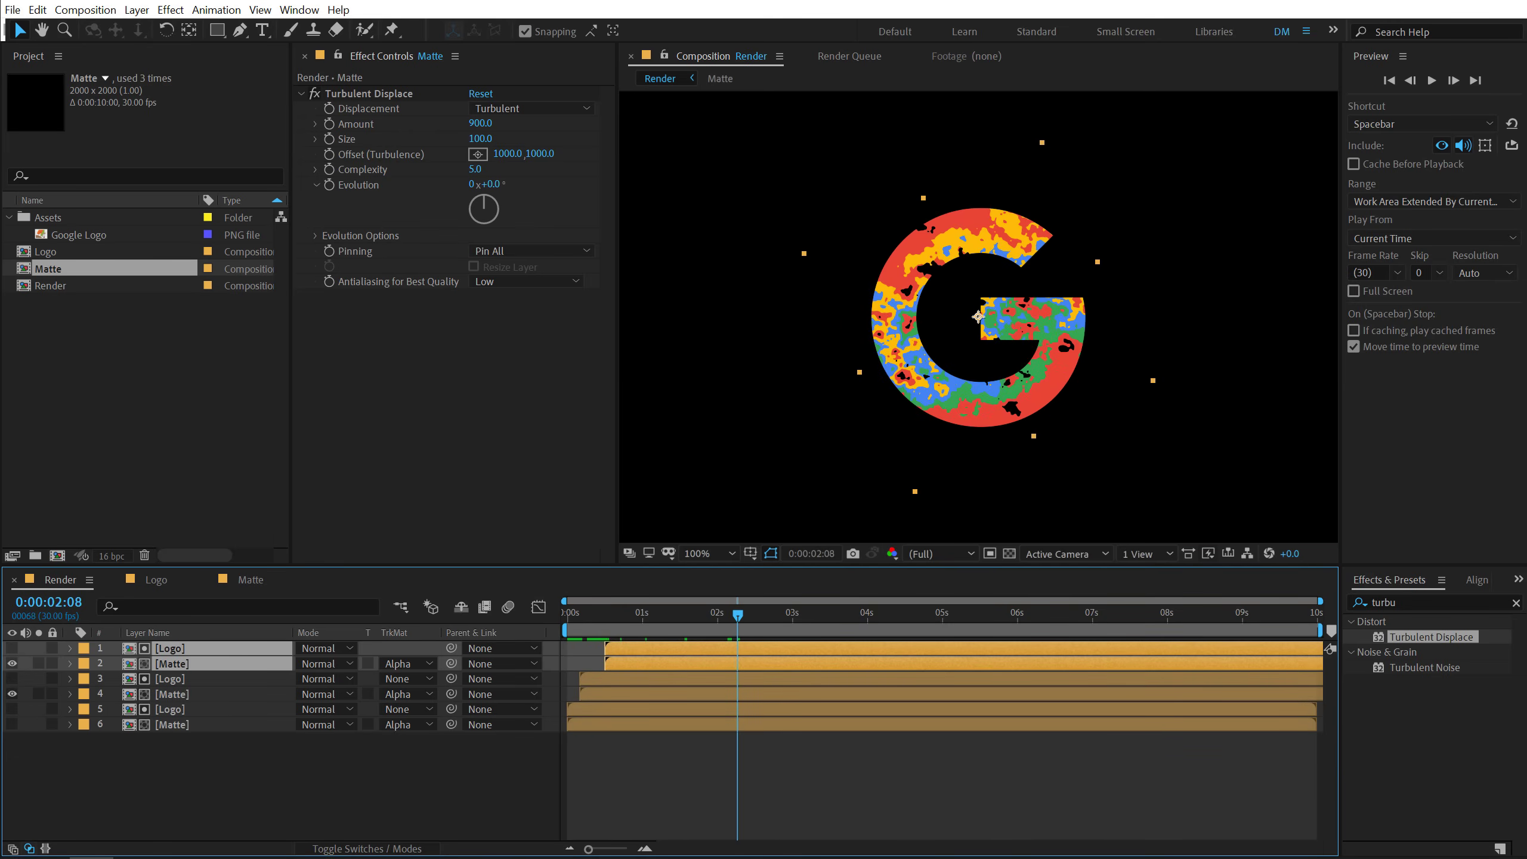
Step: Give the top Matte's Turbulent Displace Amount 500, Size 75 and Complexity 2
click(180, 664)
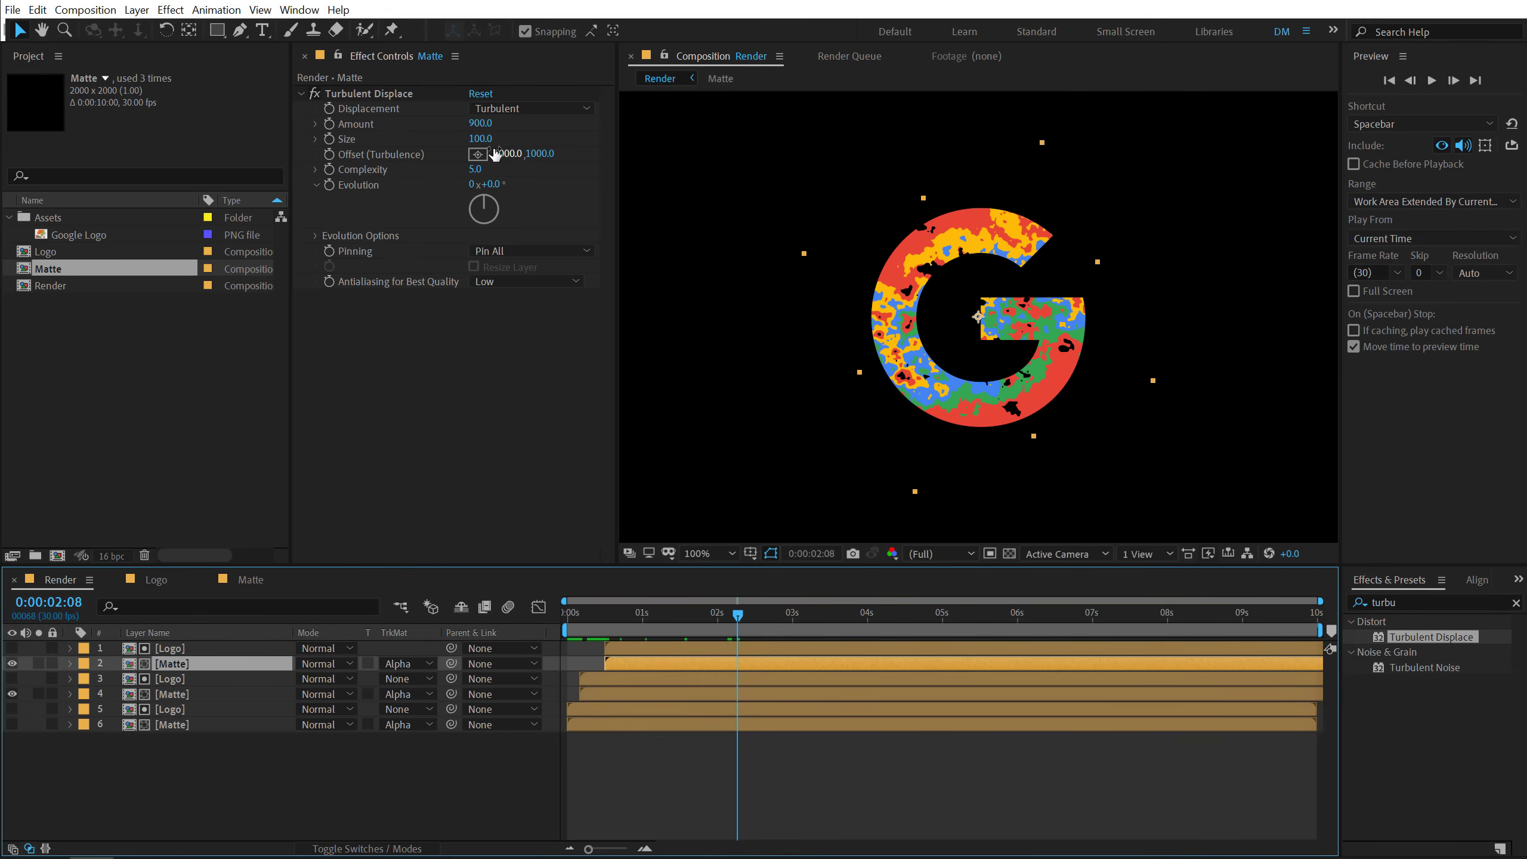
click(480, 124)
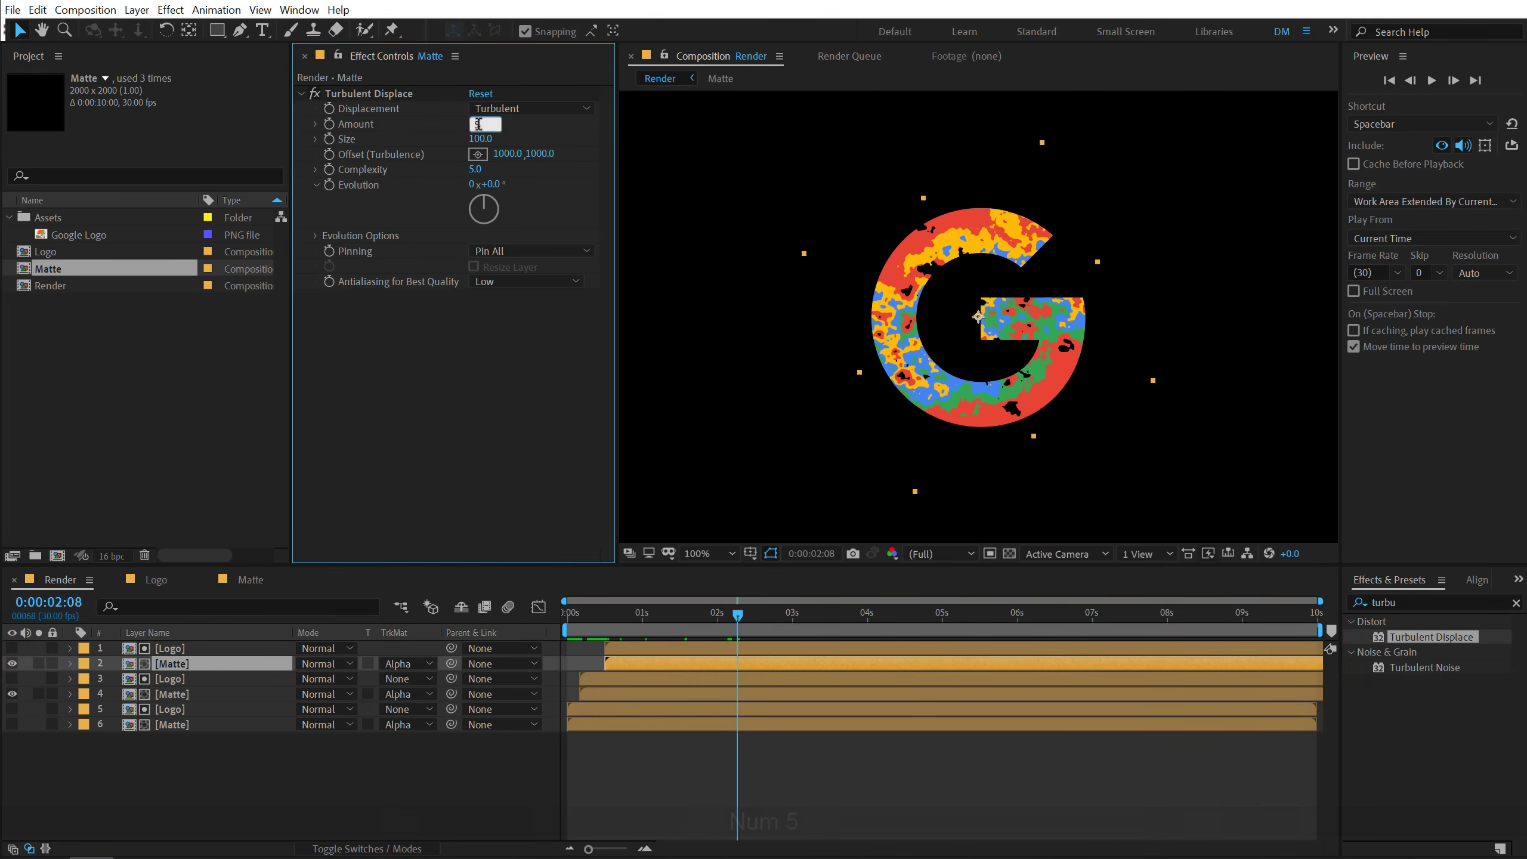
text(500)
key(Return)
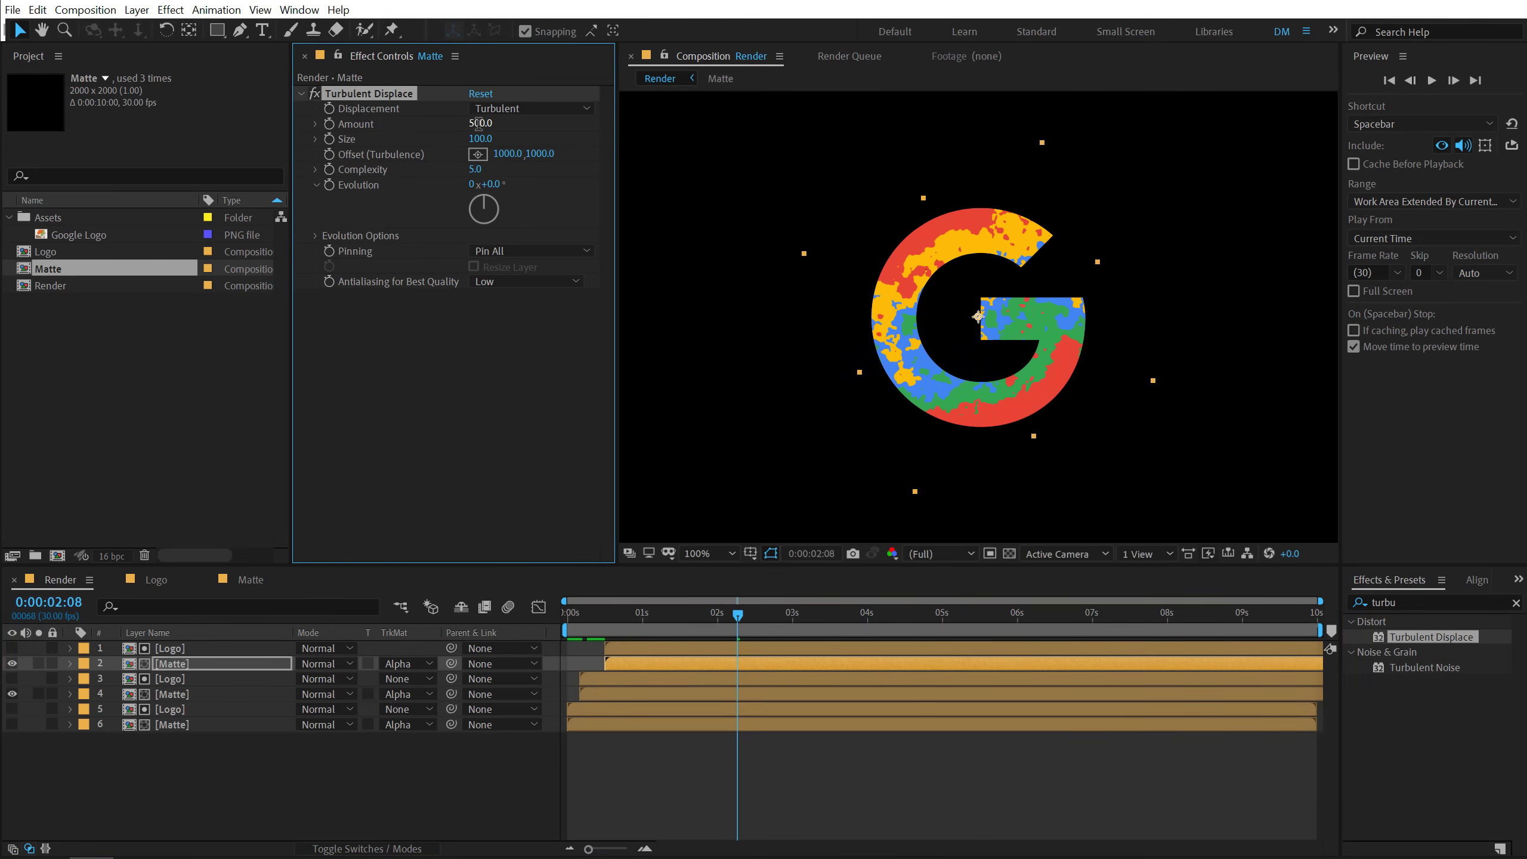
click(479, 139)
text(75)
key(Return)
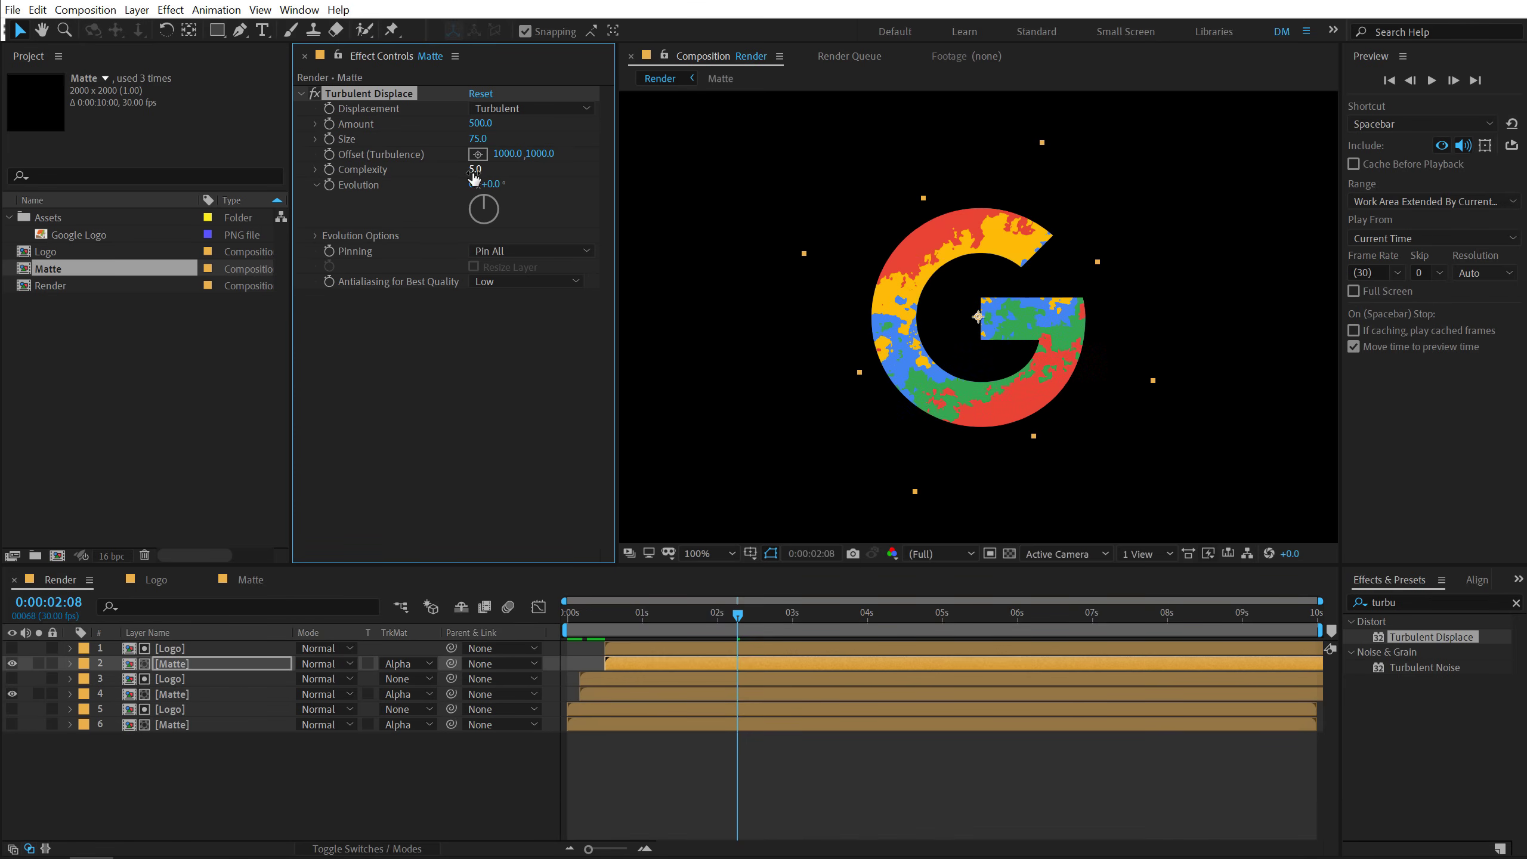
click(473, 170)
text(2)
key(Return)
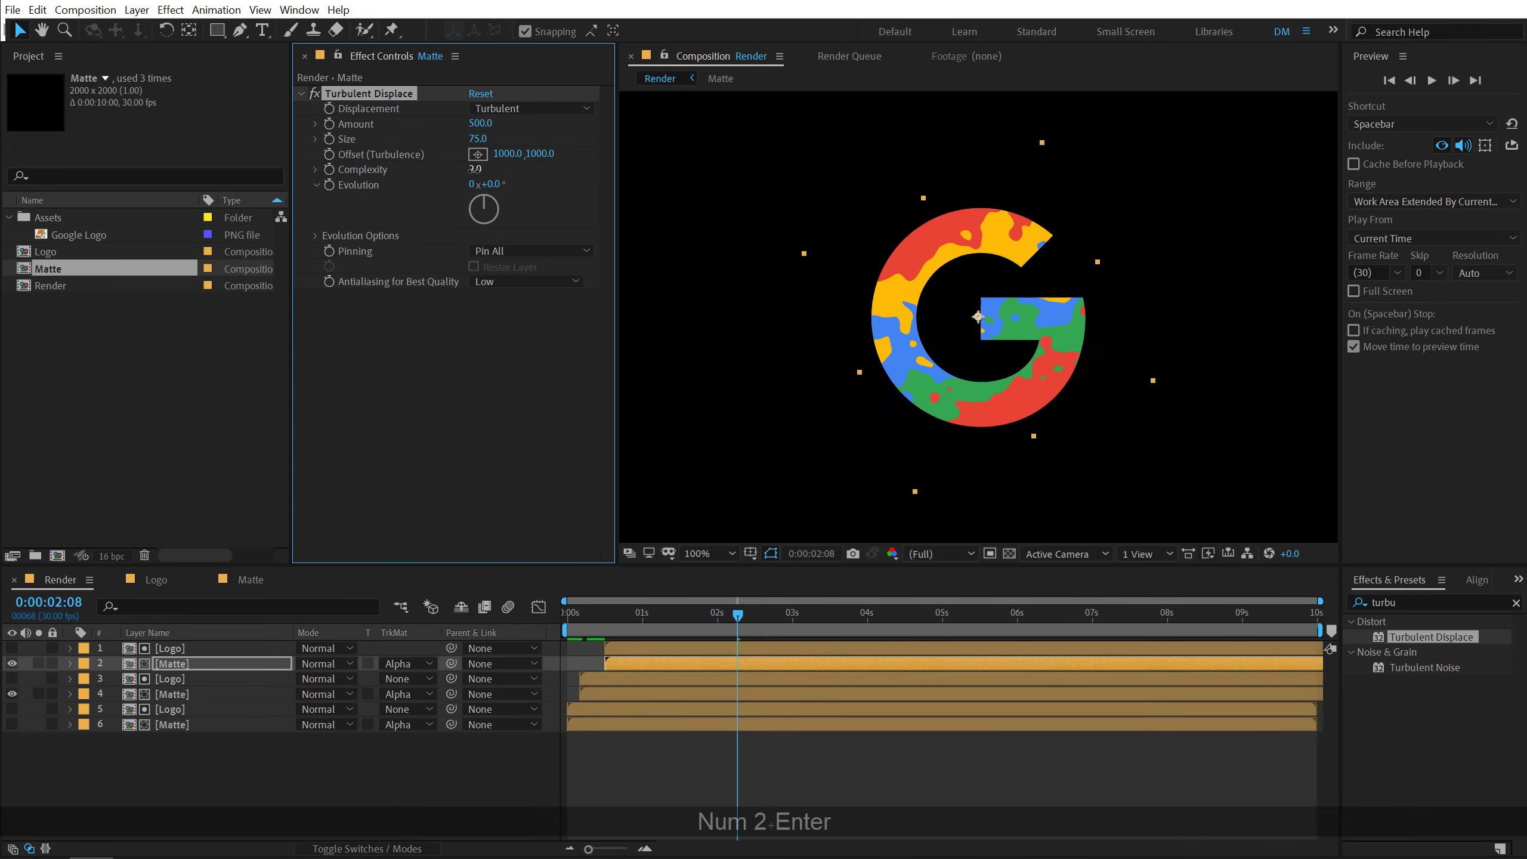
drag(583, 612, 731, 627)
Step: Duplicate the top Logo and Matte pair and move the copy to start at 25 frames
click(171, 653)
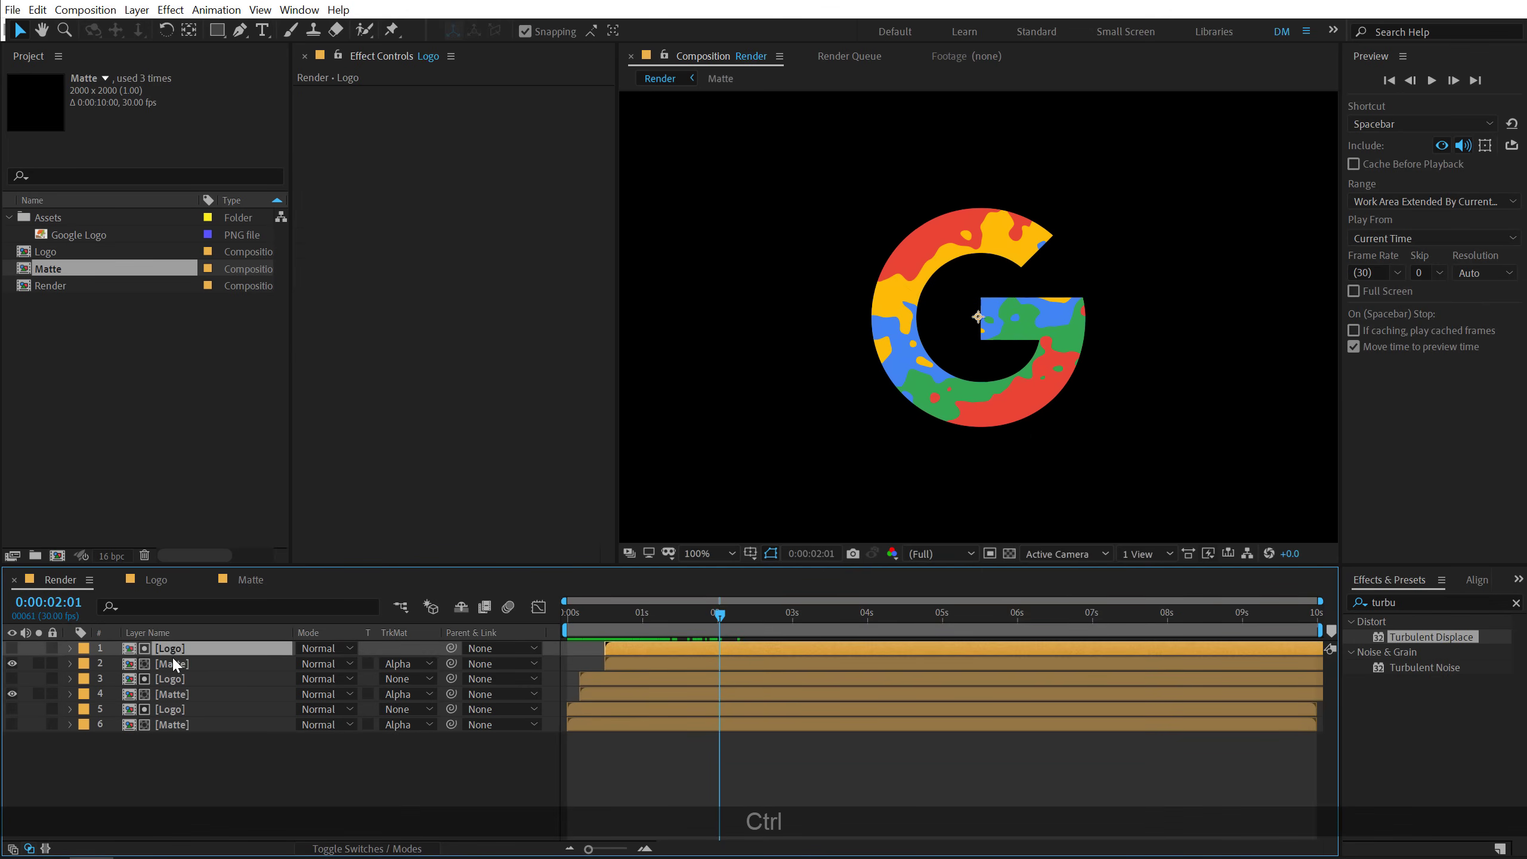
ctrl+click(174, 661)
key(ctrl+d)
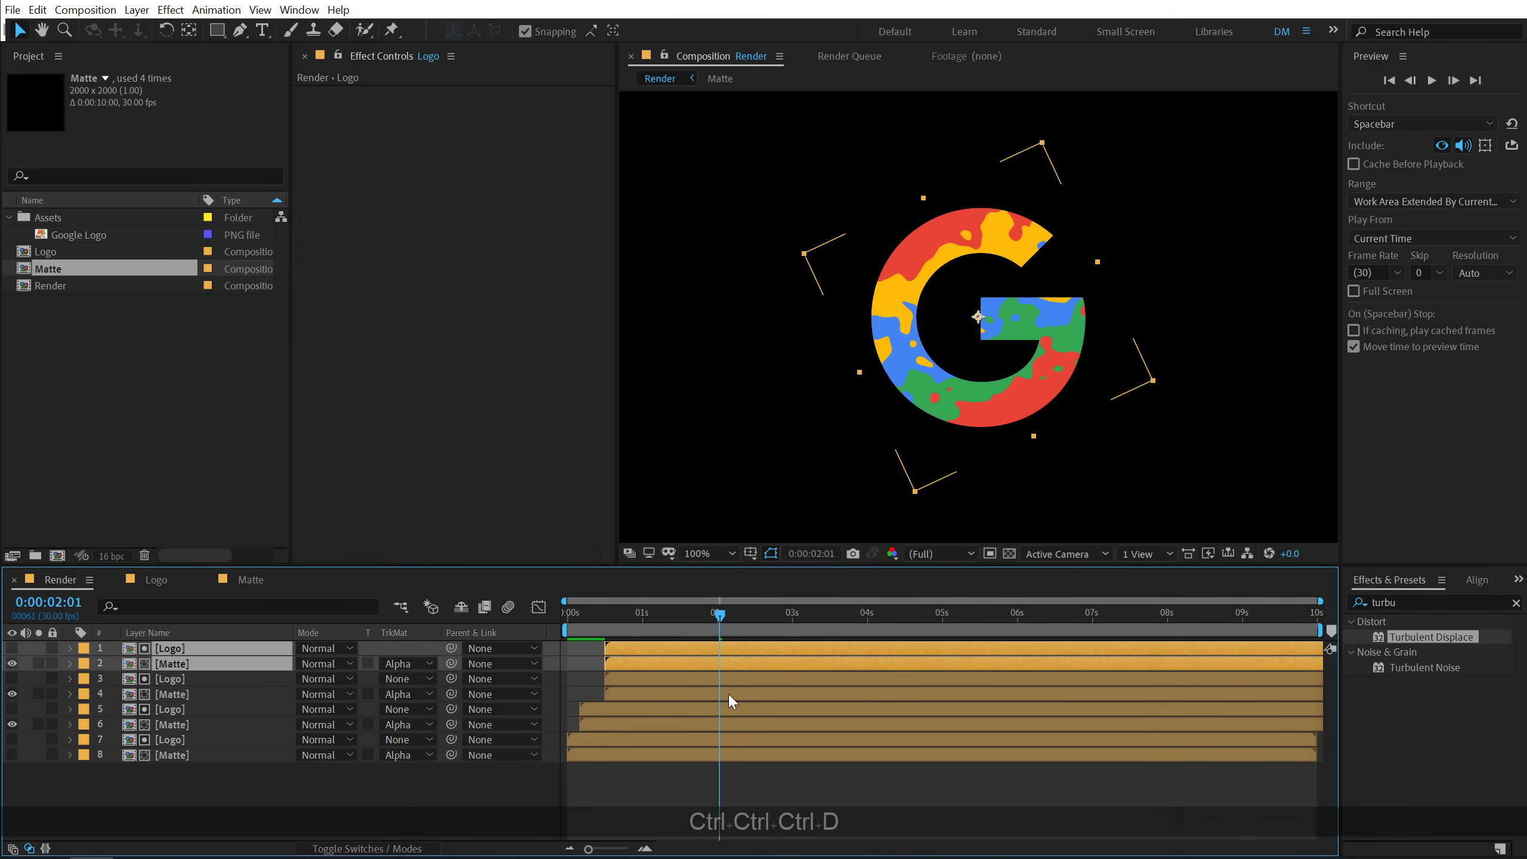
alt+scroll(724, 836, up, 3)
scroll(653, 713, up, 3)
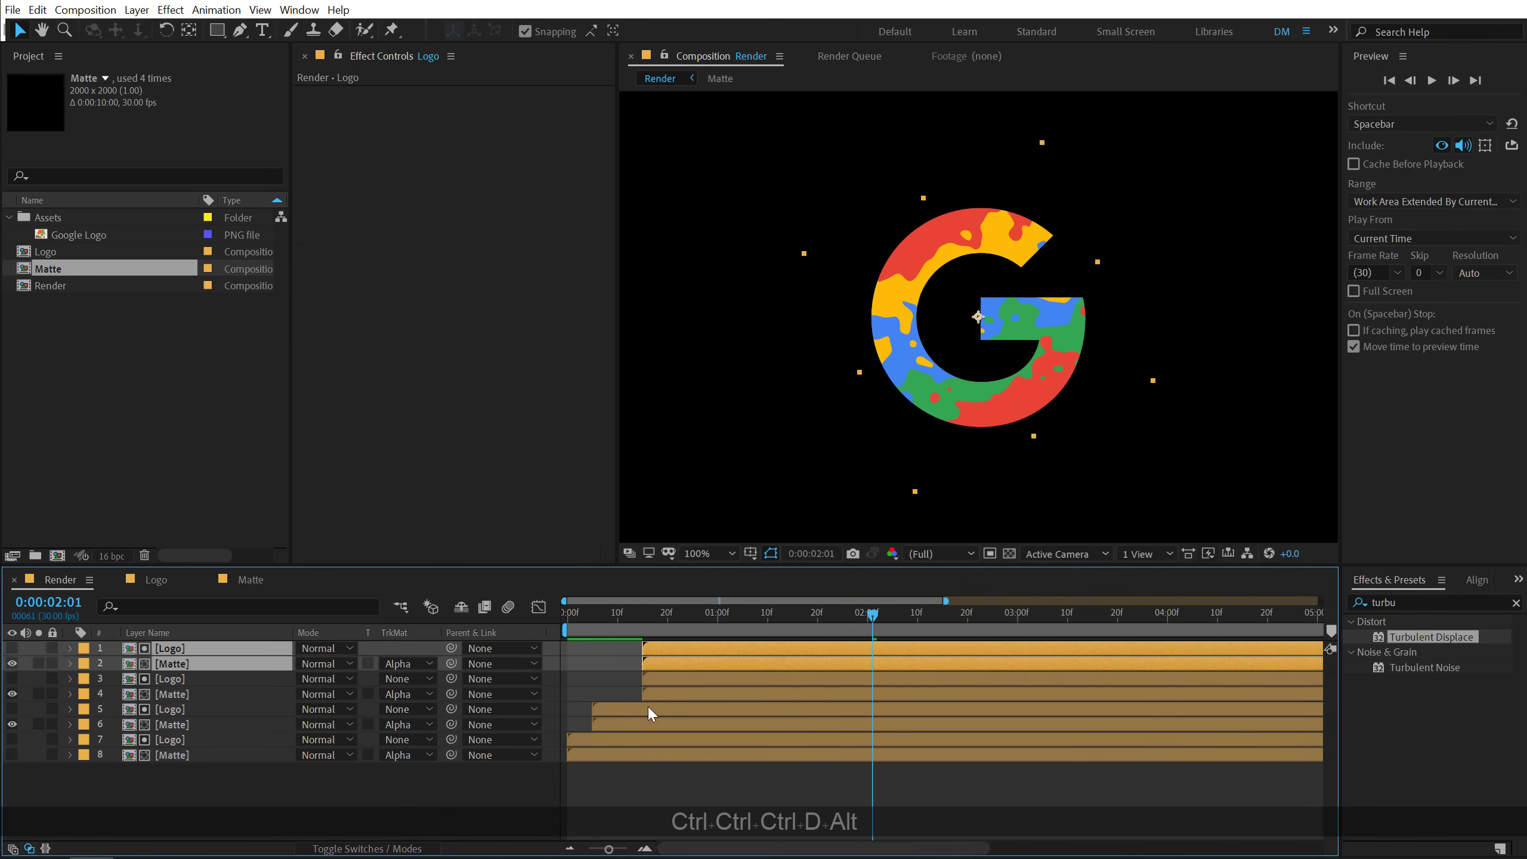
drag(732, 849, 719, 849)
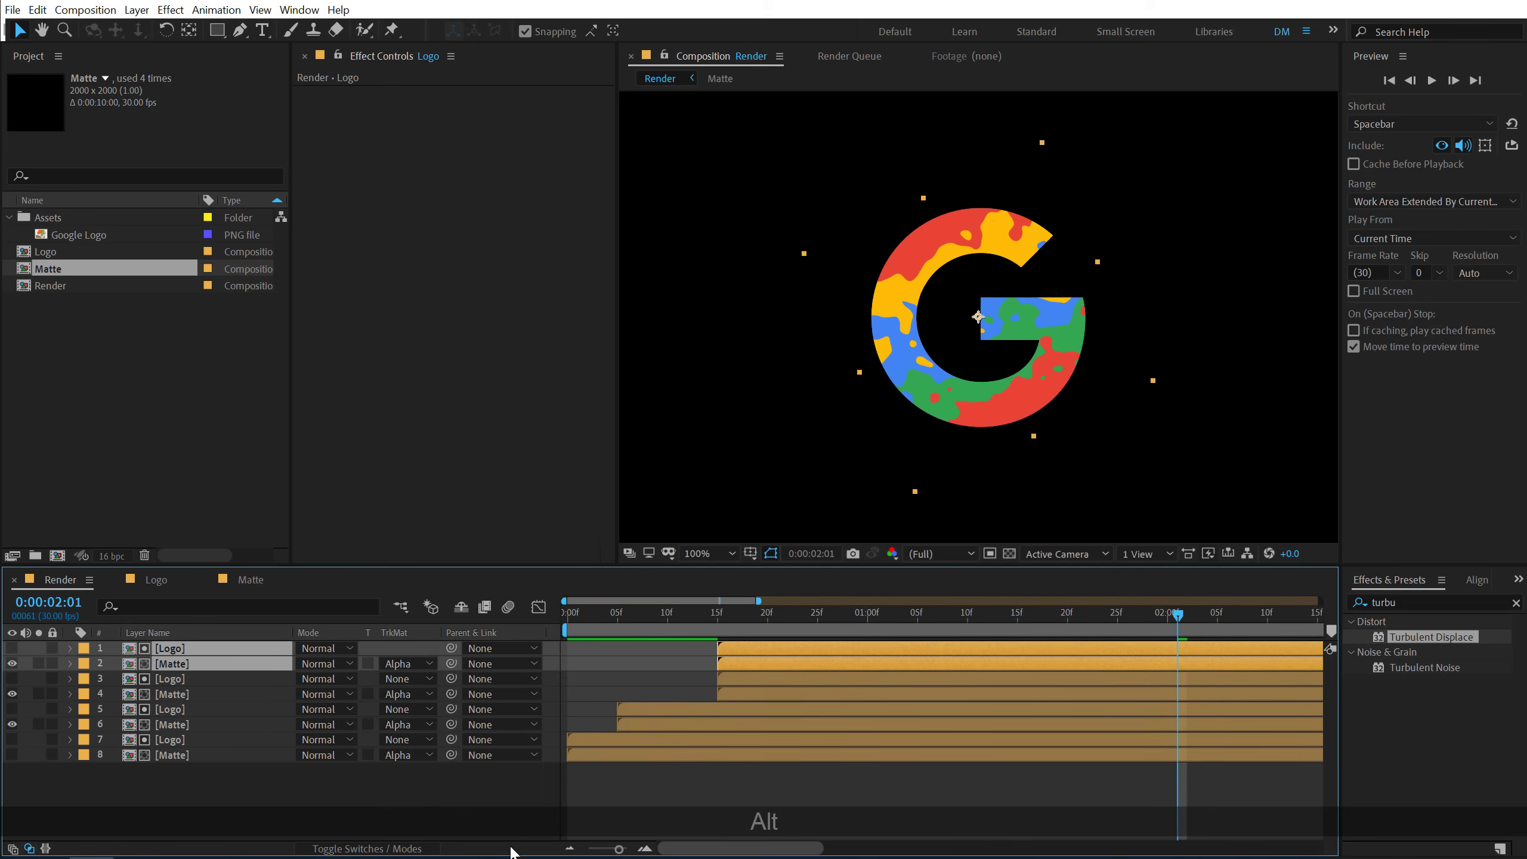
click(813, 620)
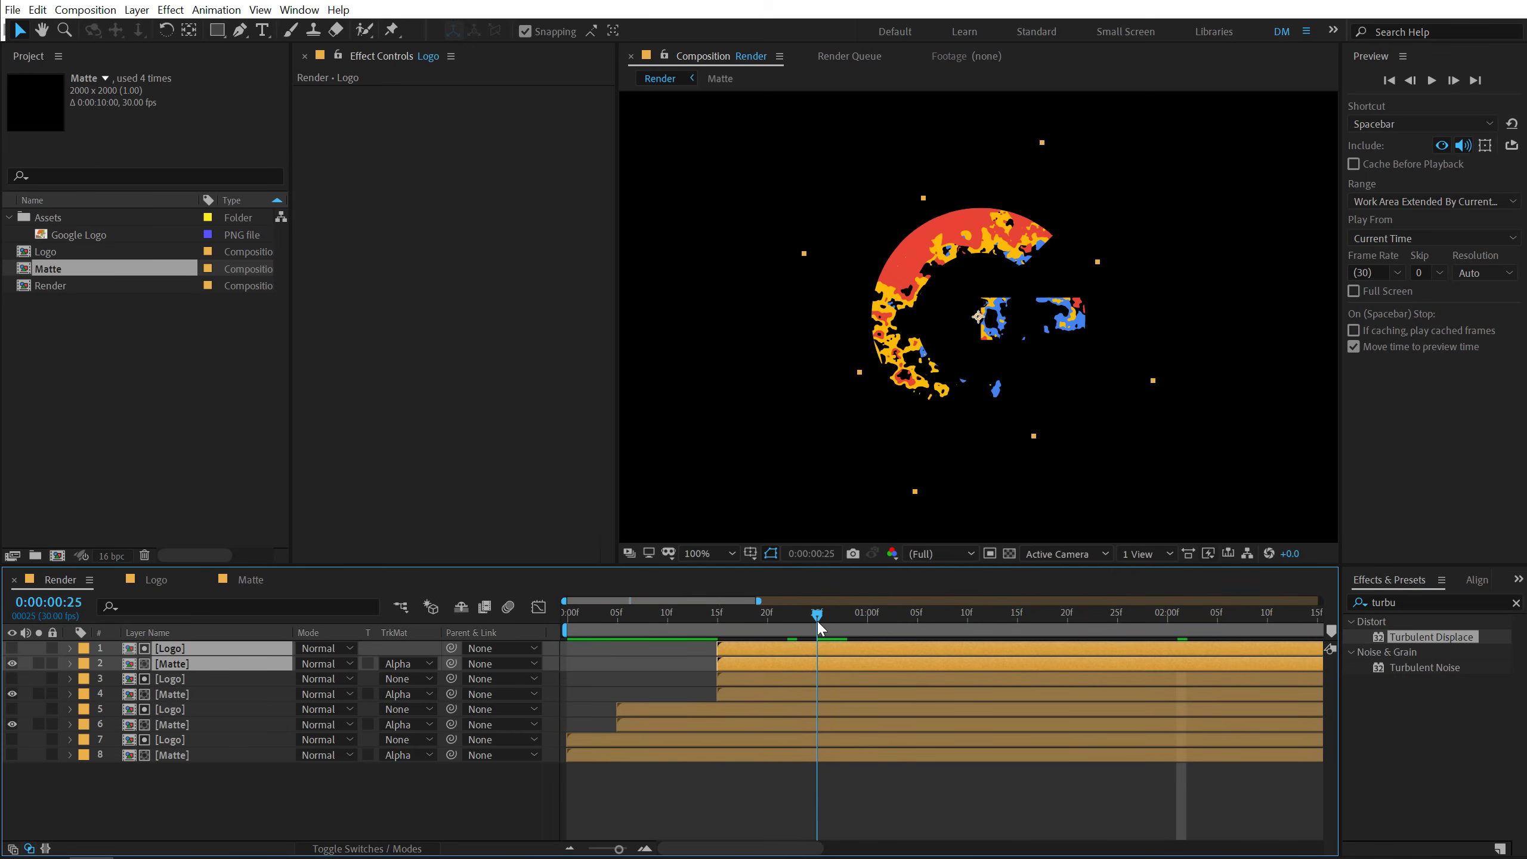
drag(759, 657, 860, 659)
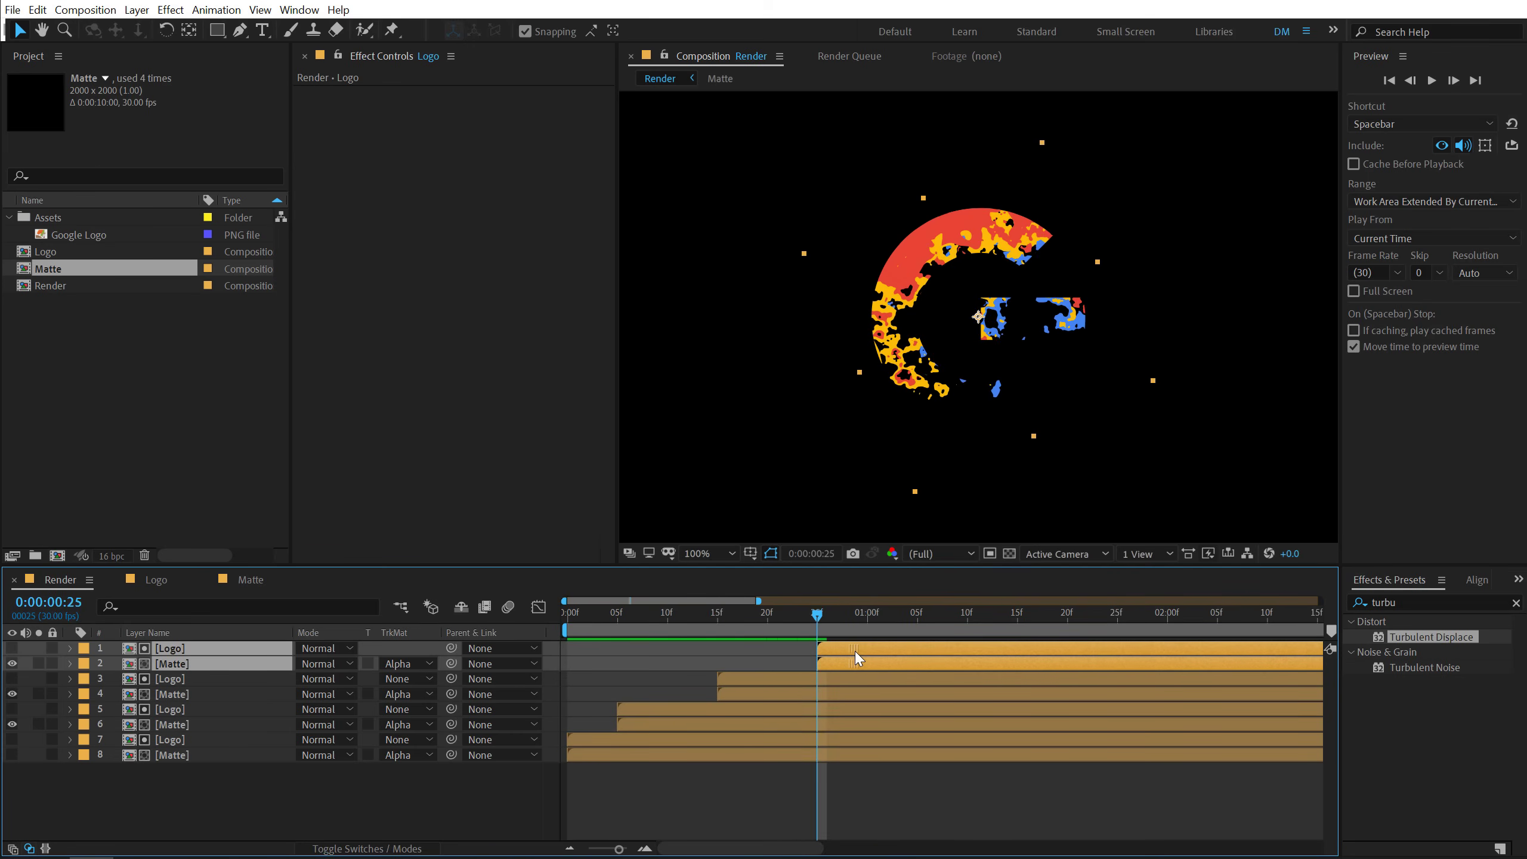
scroll(760, 682, down, 2)
click(742, 776)
Step: Set the new top Matte's Turbulent Displace to Amount 300, Size 20, Complexity 1
click(794, 617)
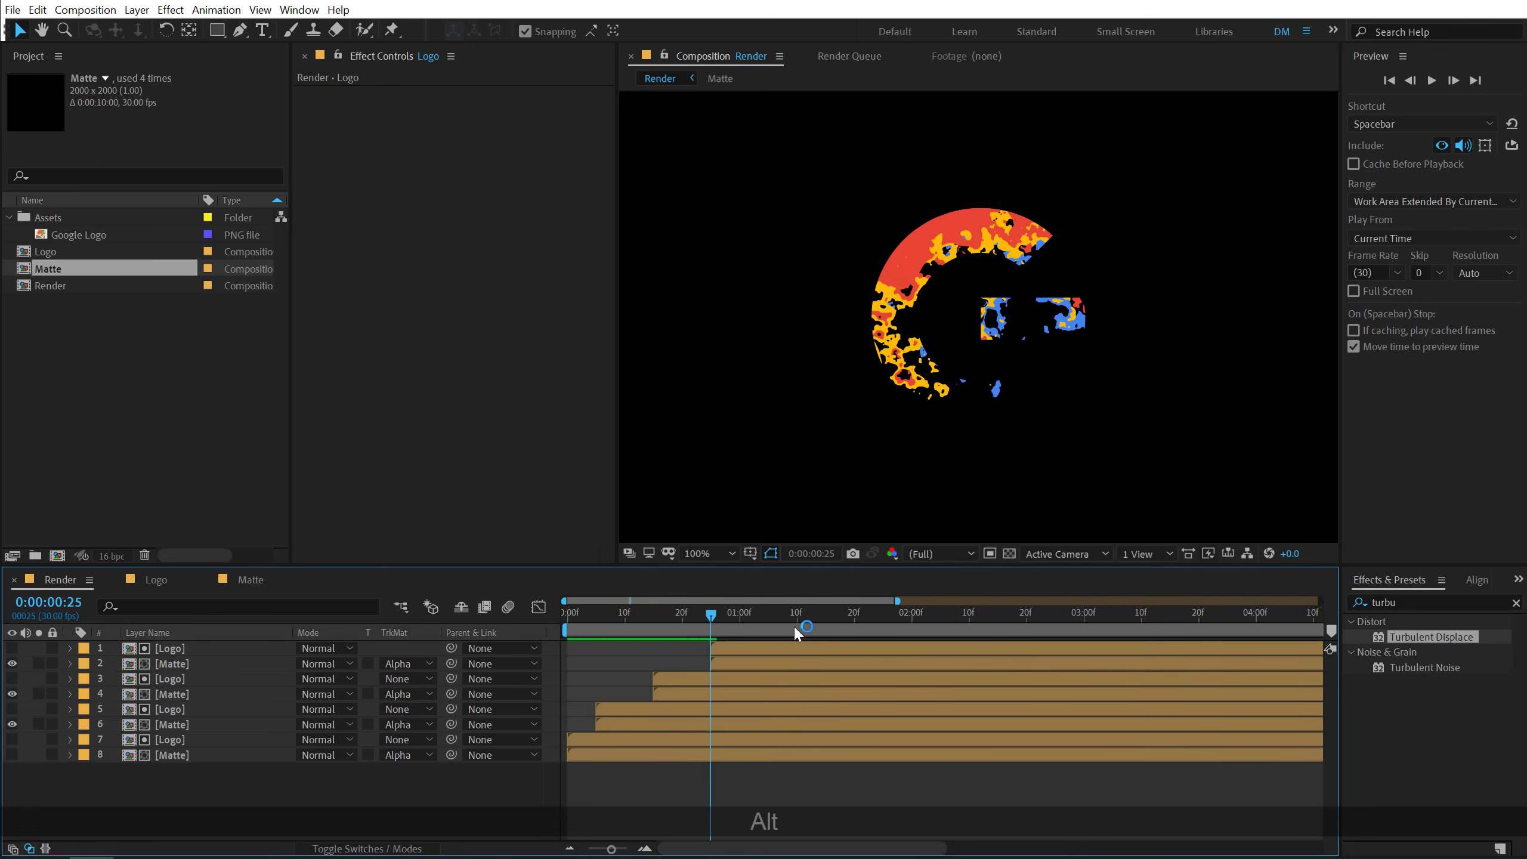
click(789, 664)
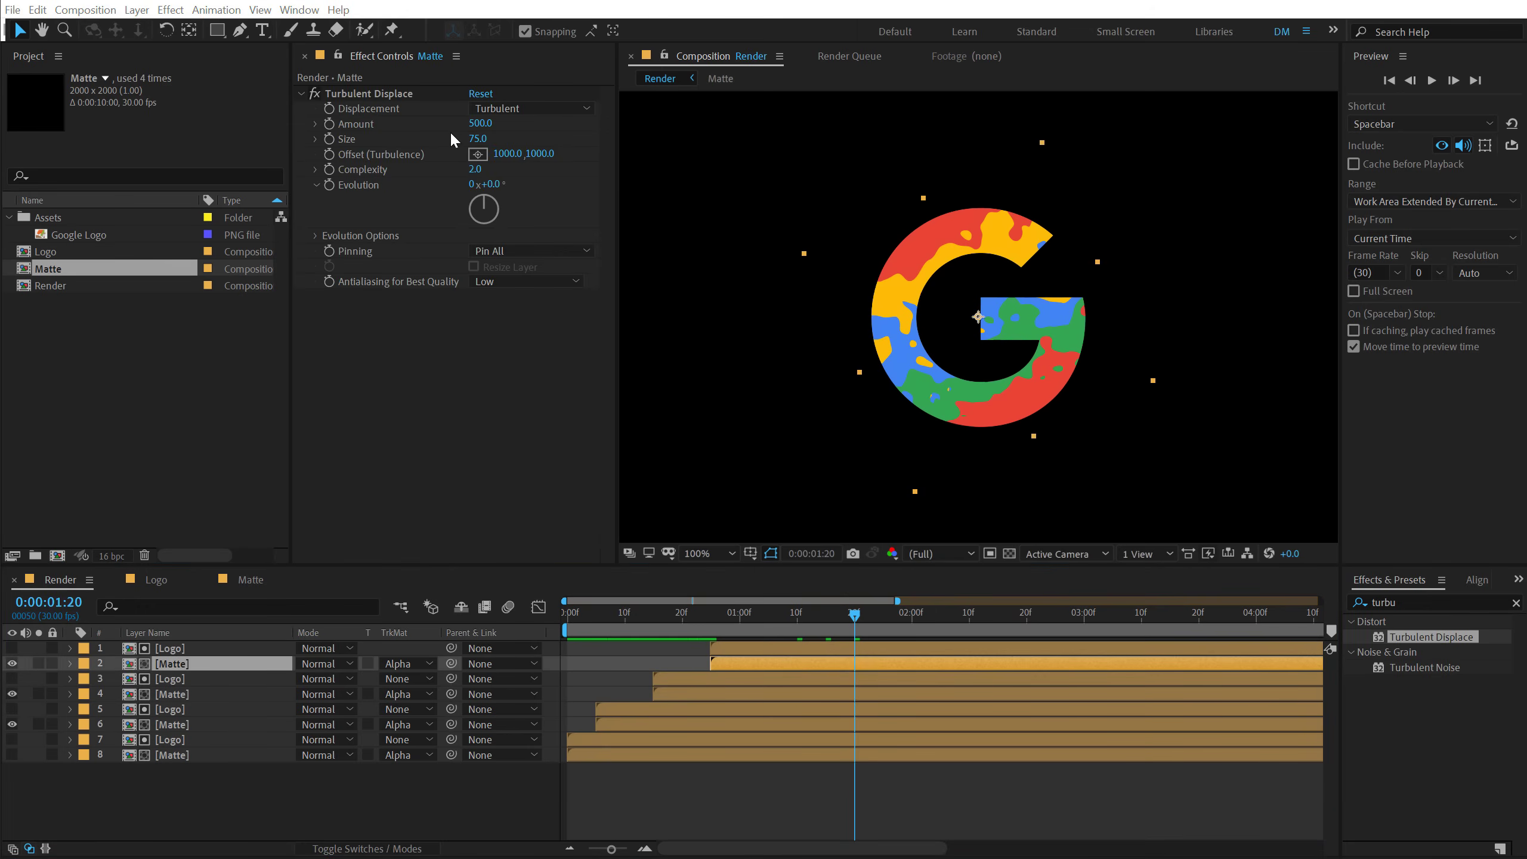
click(479, 124)
text(300)
key(Return)
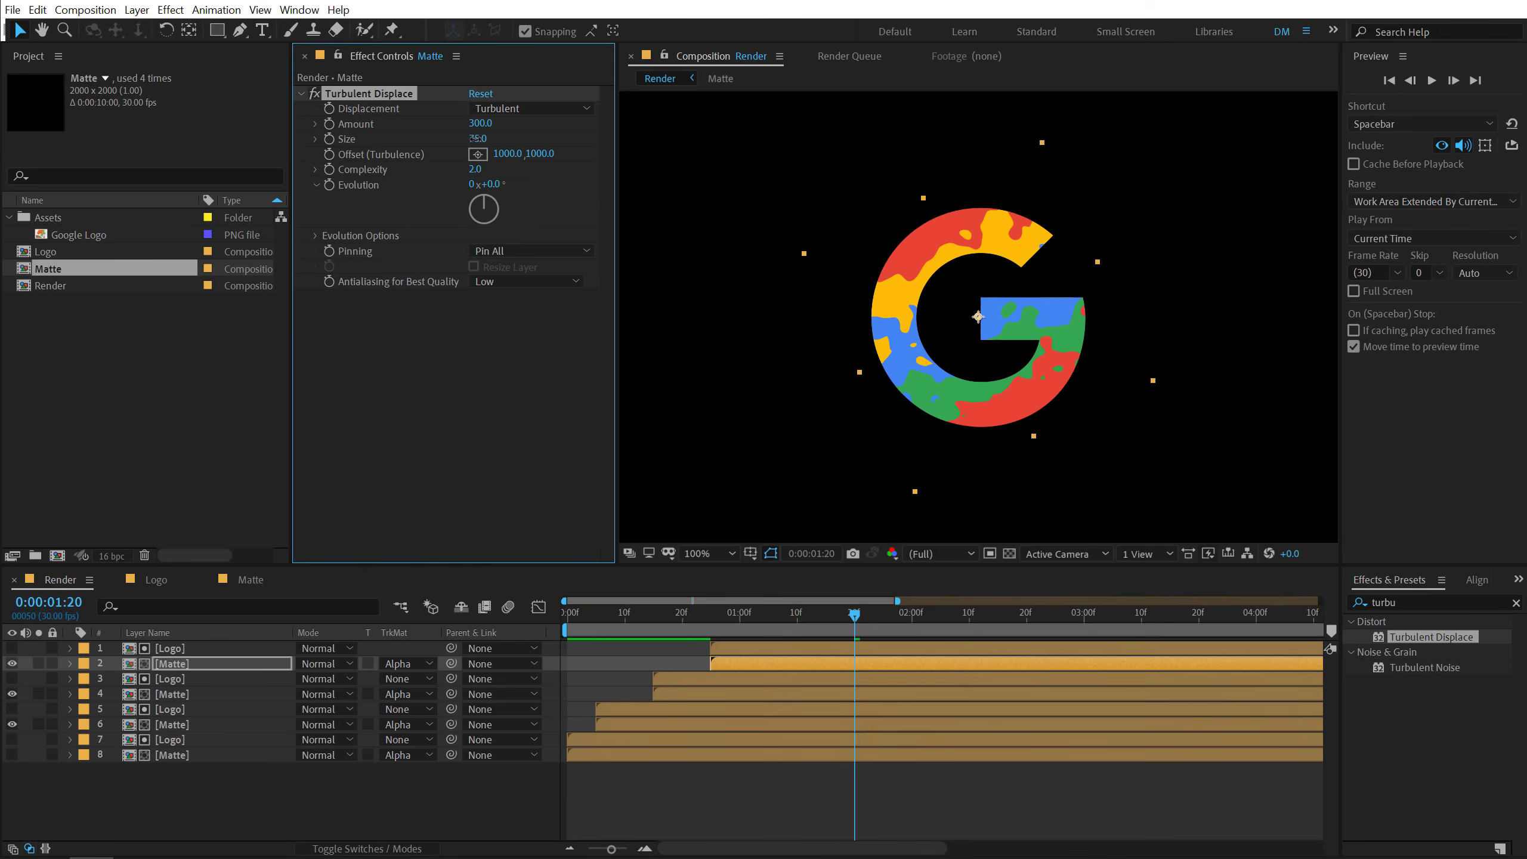
text(20)
key(Return)
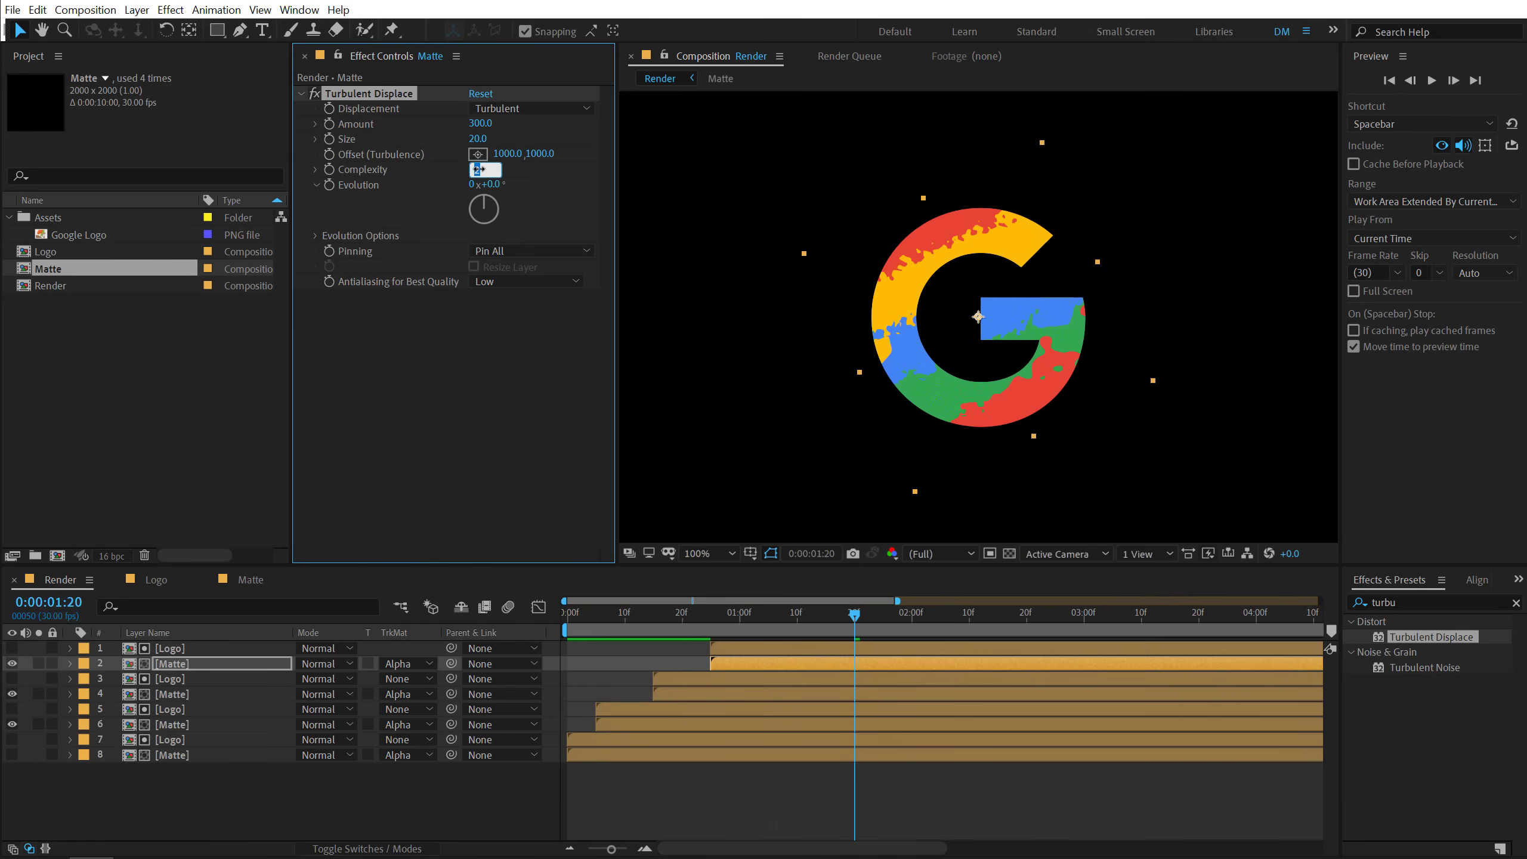
text(1)
key(Return)
drag(632, 619, 681, 631)
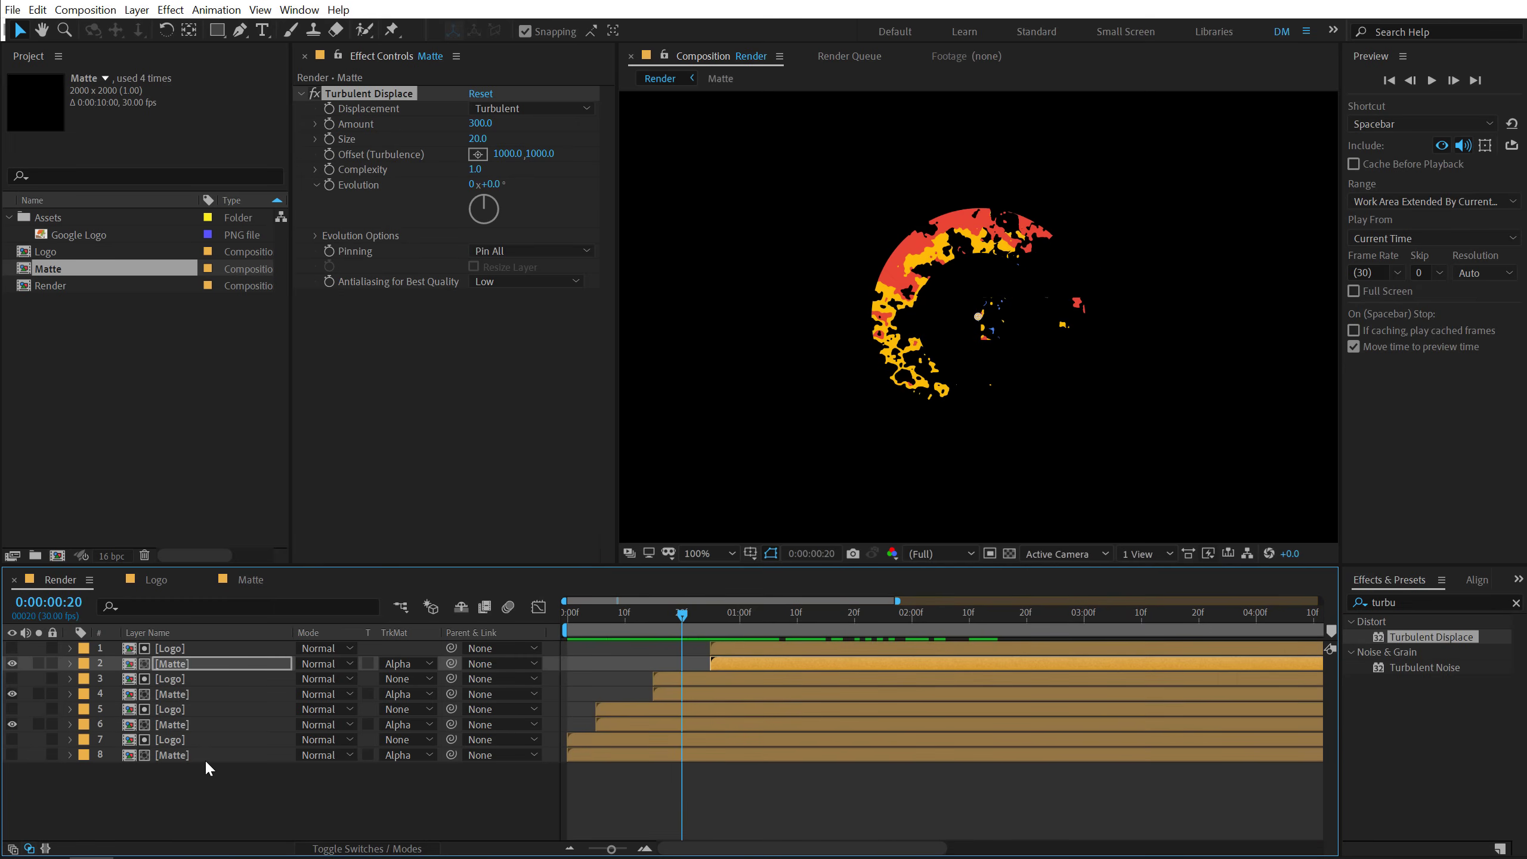
Step: Switch the displacement type to Bulge on Matte layers 6 and 4, then preview
click(185, 726)
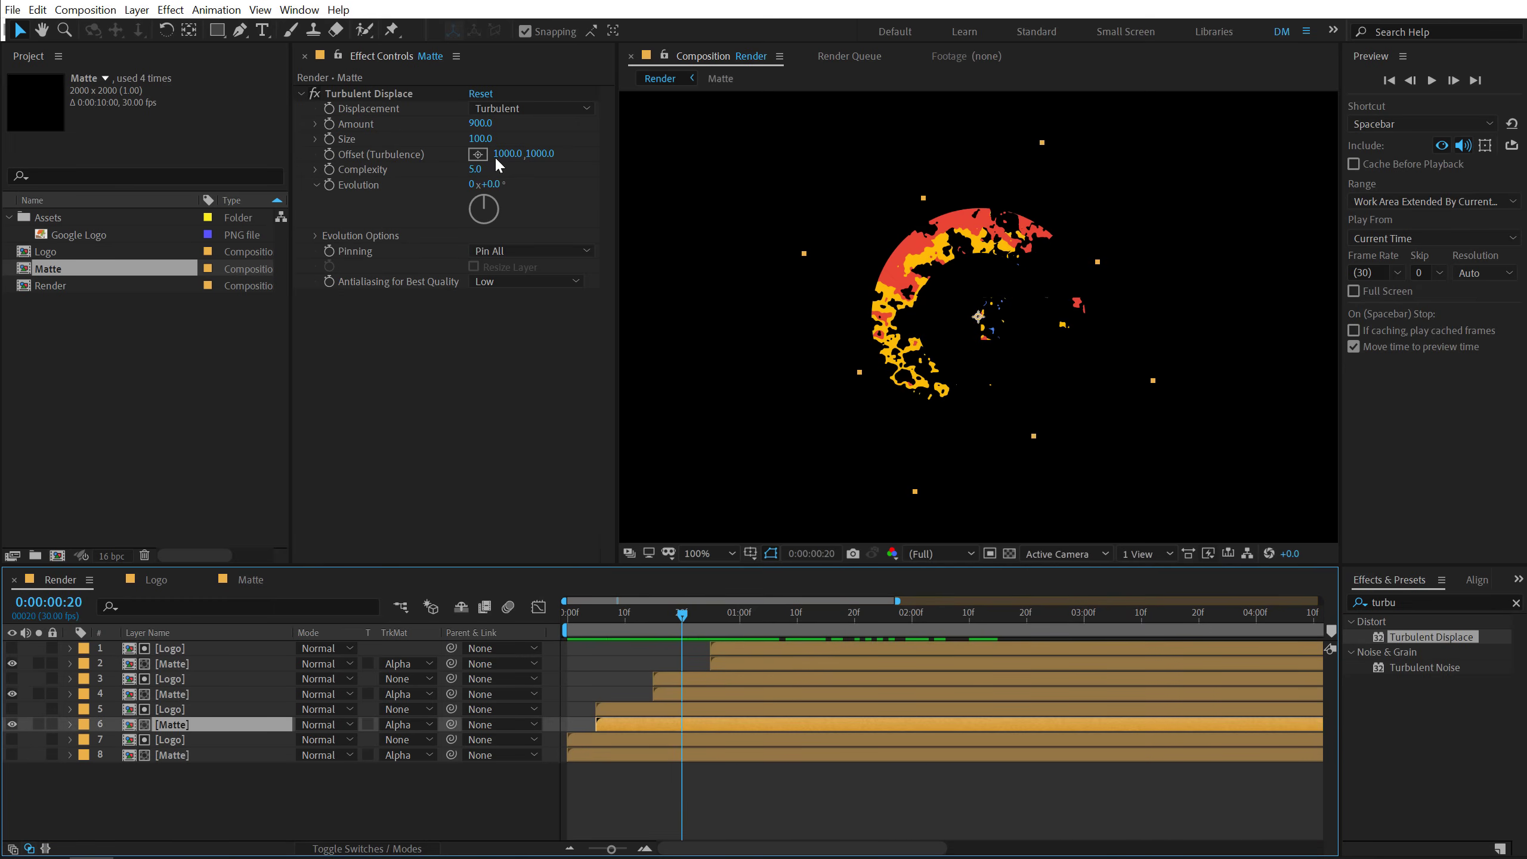
click(507, 110)
click(508, 145)
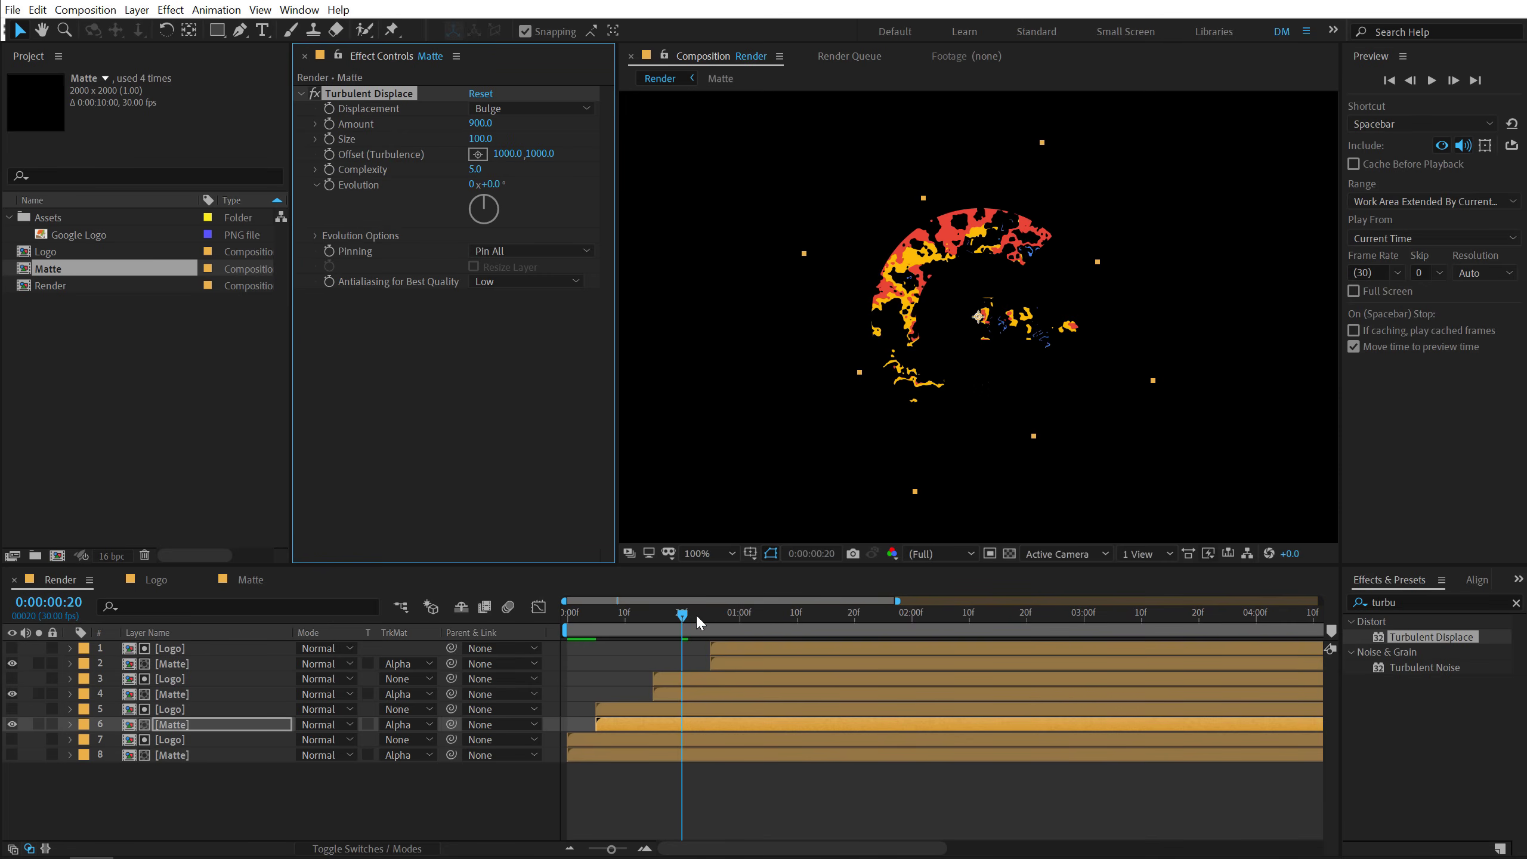
drag(695, 614, 763, 603)
click(669, 694)
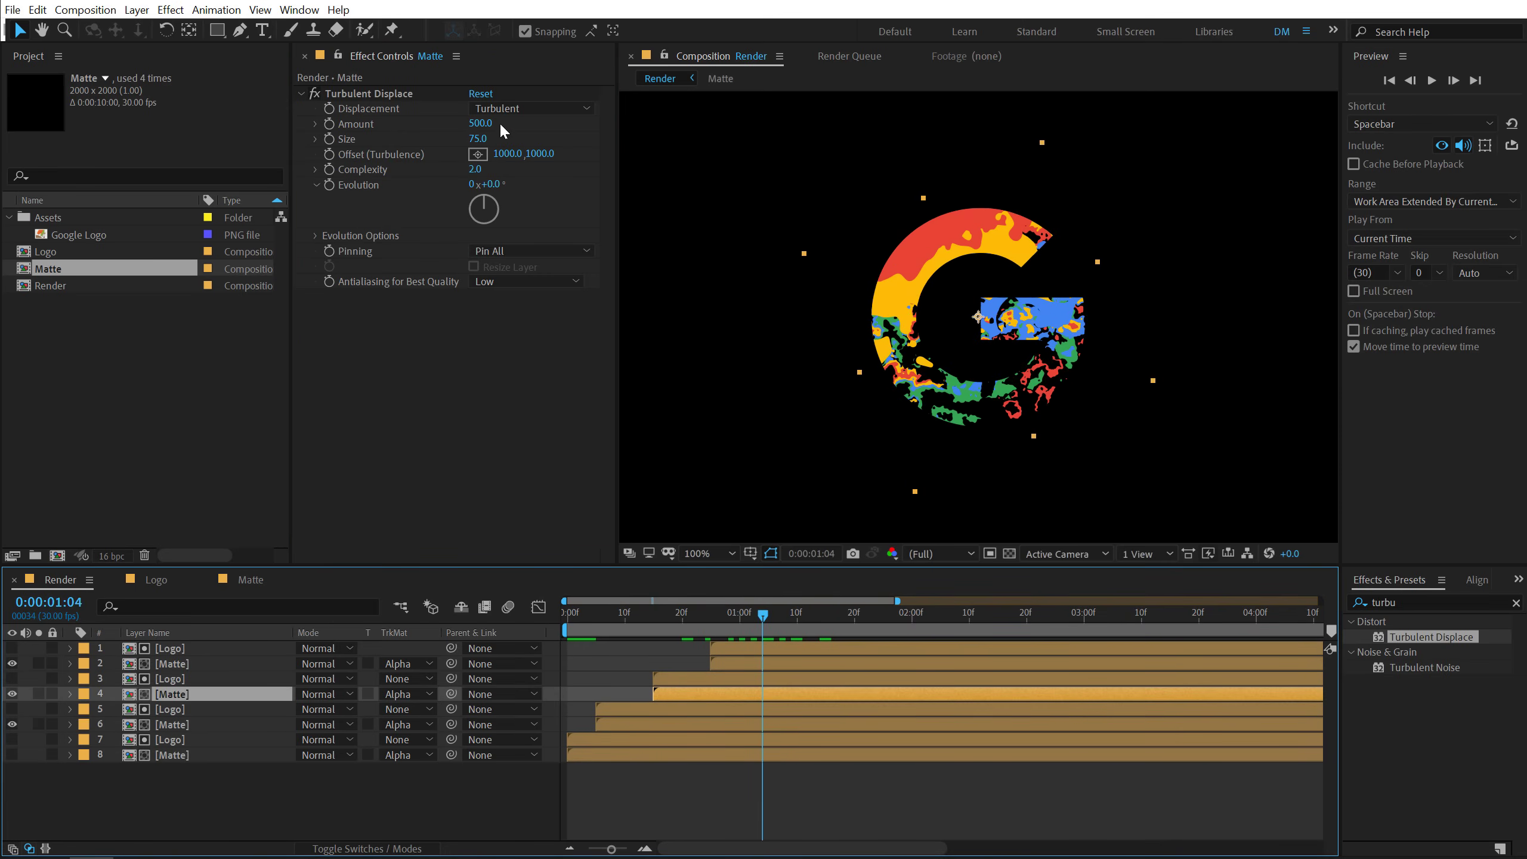
click(523, 109)
click(511, 145)
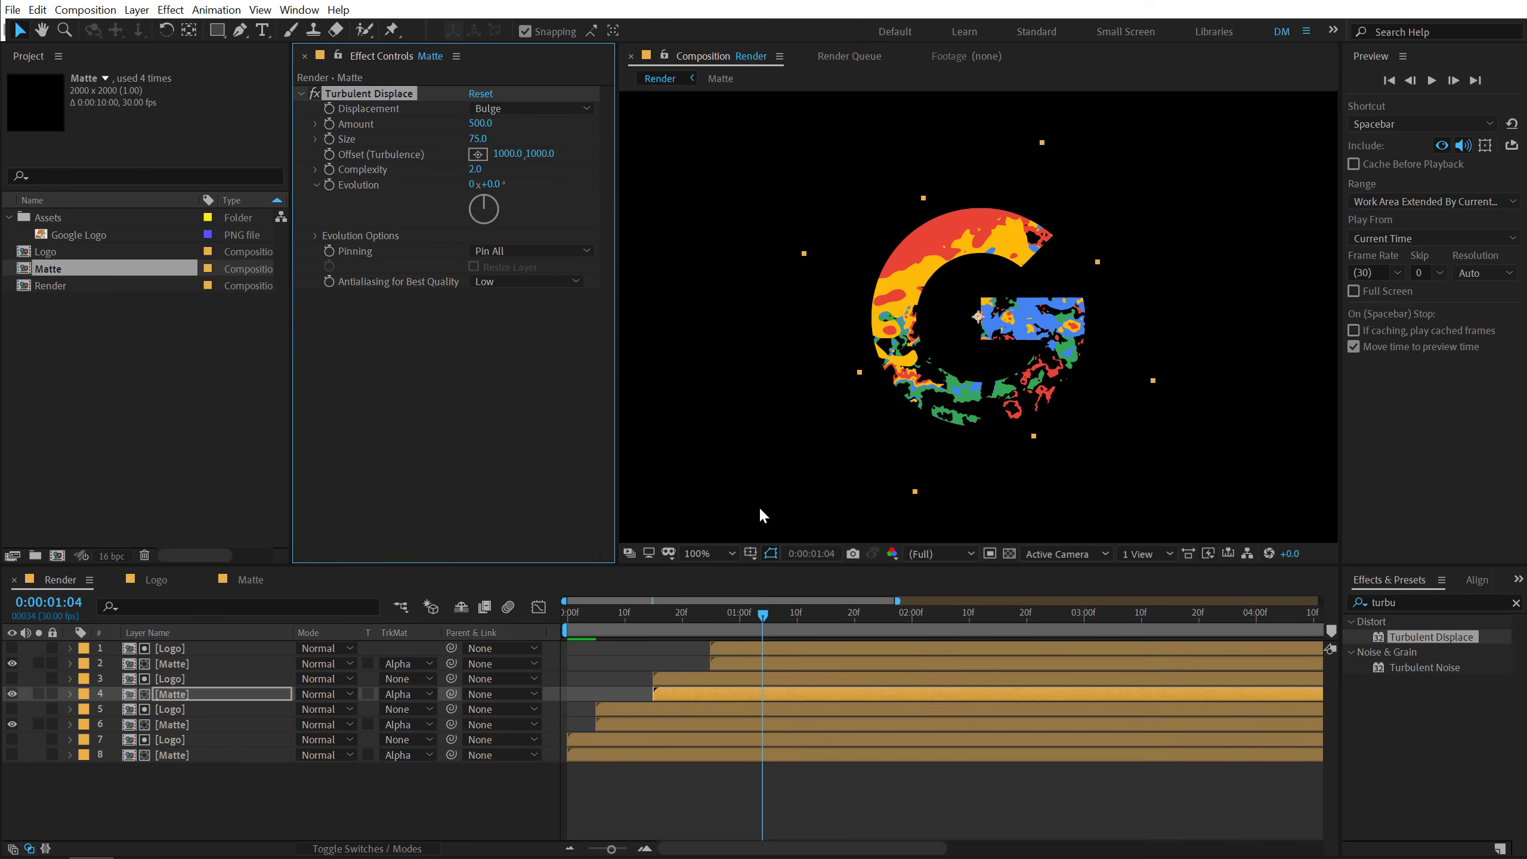
drag(603, 612, 783, 611)
key(space)
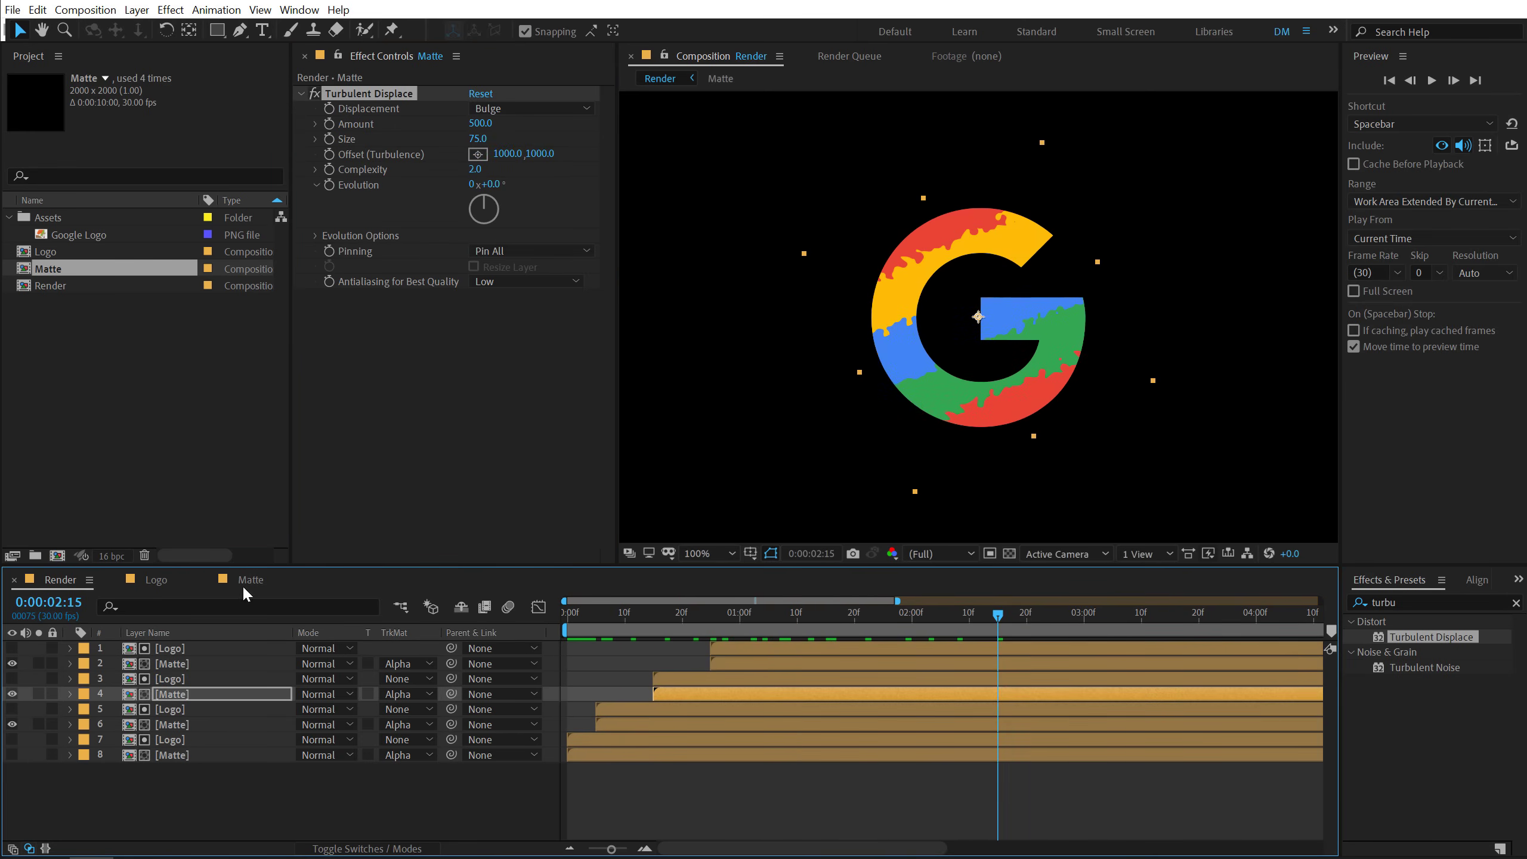
click(181, 785)
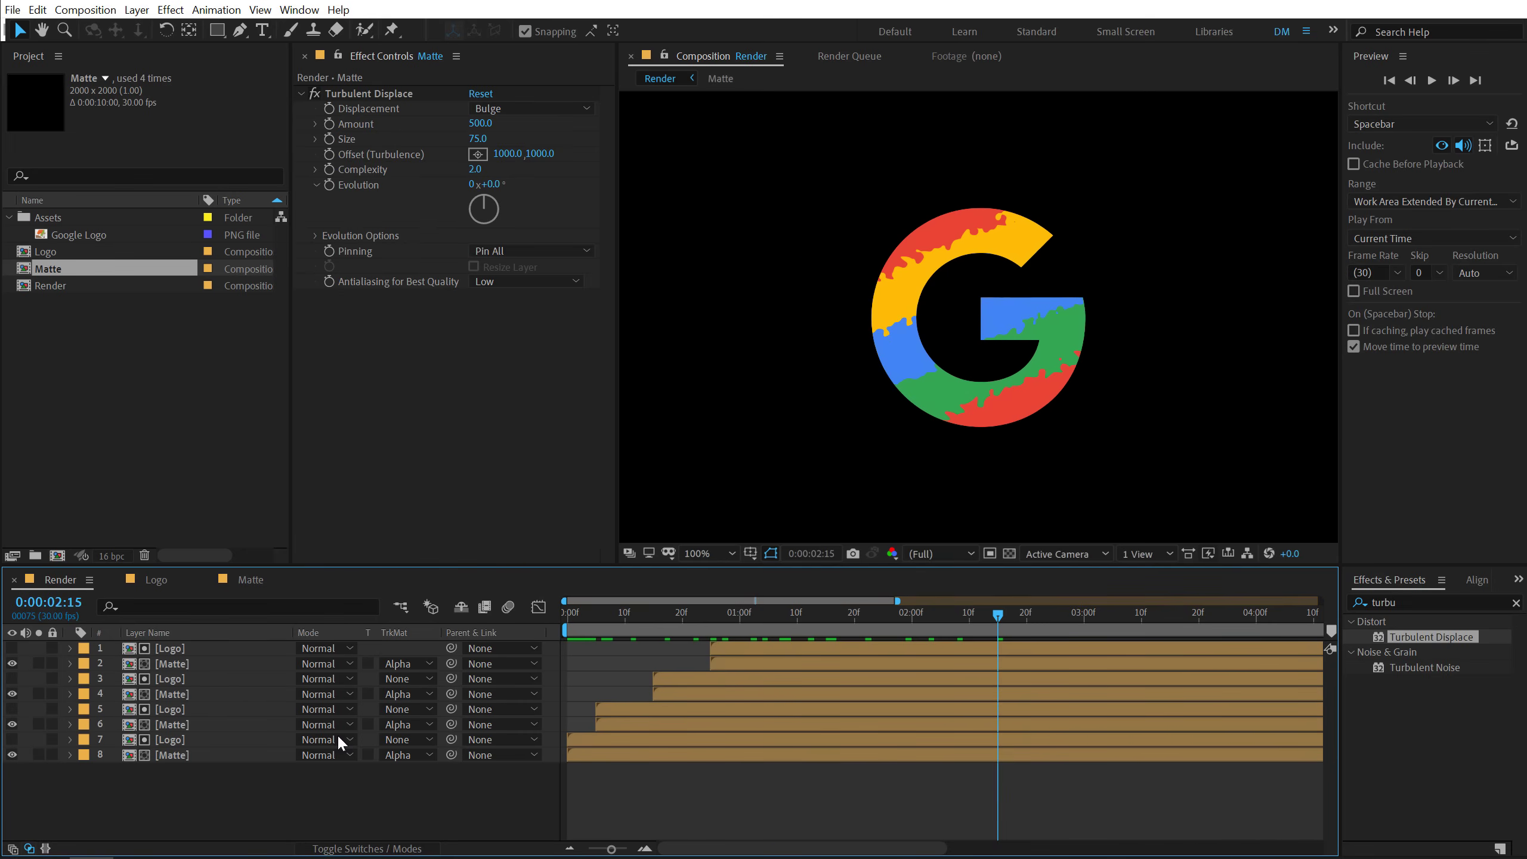
Step: Return to frame 0 and scrub through the opening of the layered G reveal
click(578, 621)
scroll(823, 418, down, 2)
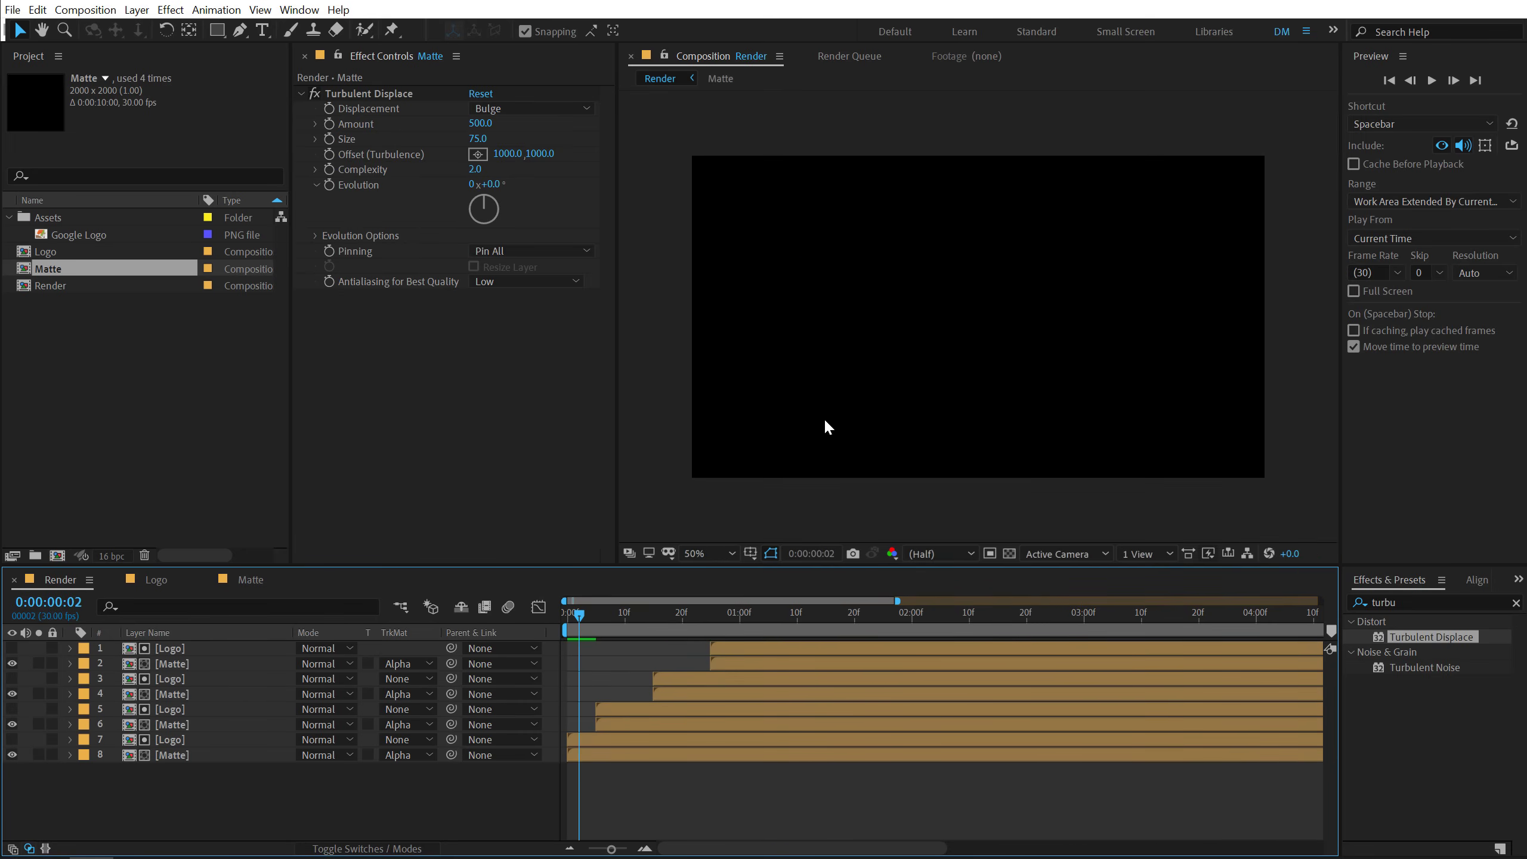
drag(571, 611, 819, 620)
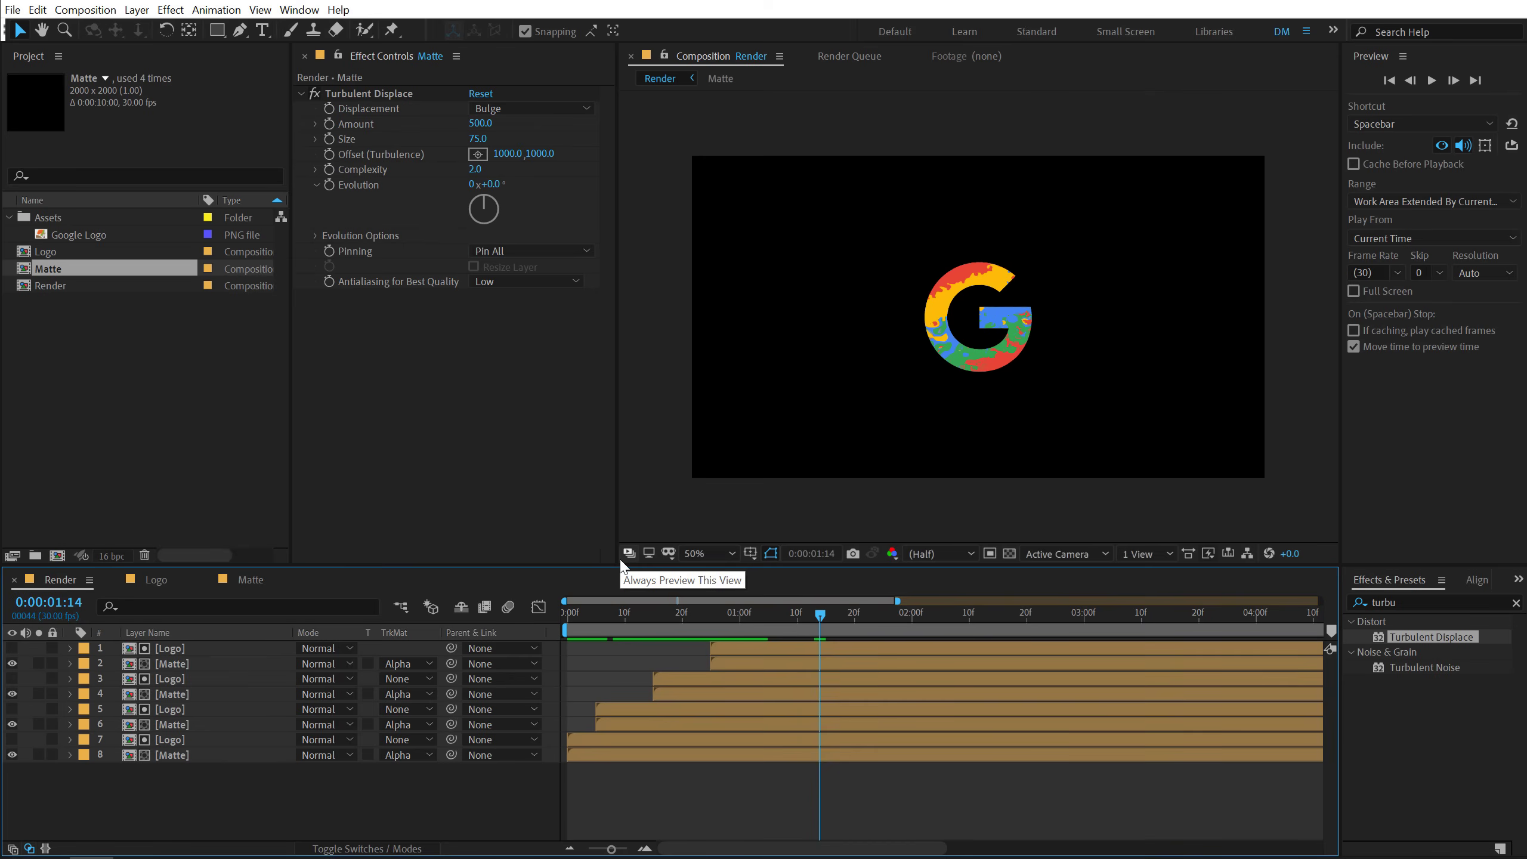
Step: Duplicate the top Logo and Matte pair, label the copies red, and start them at 1 second
click(732, 663)
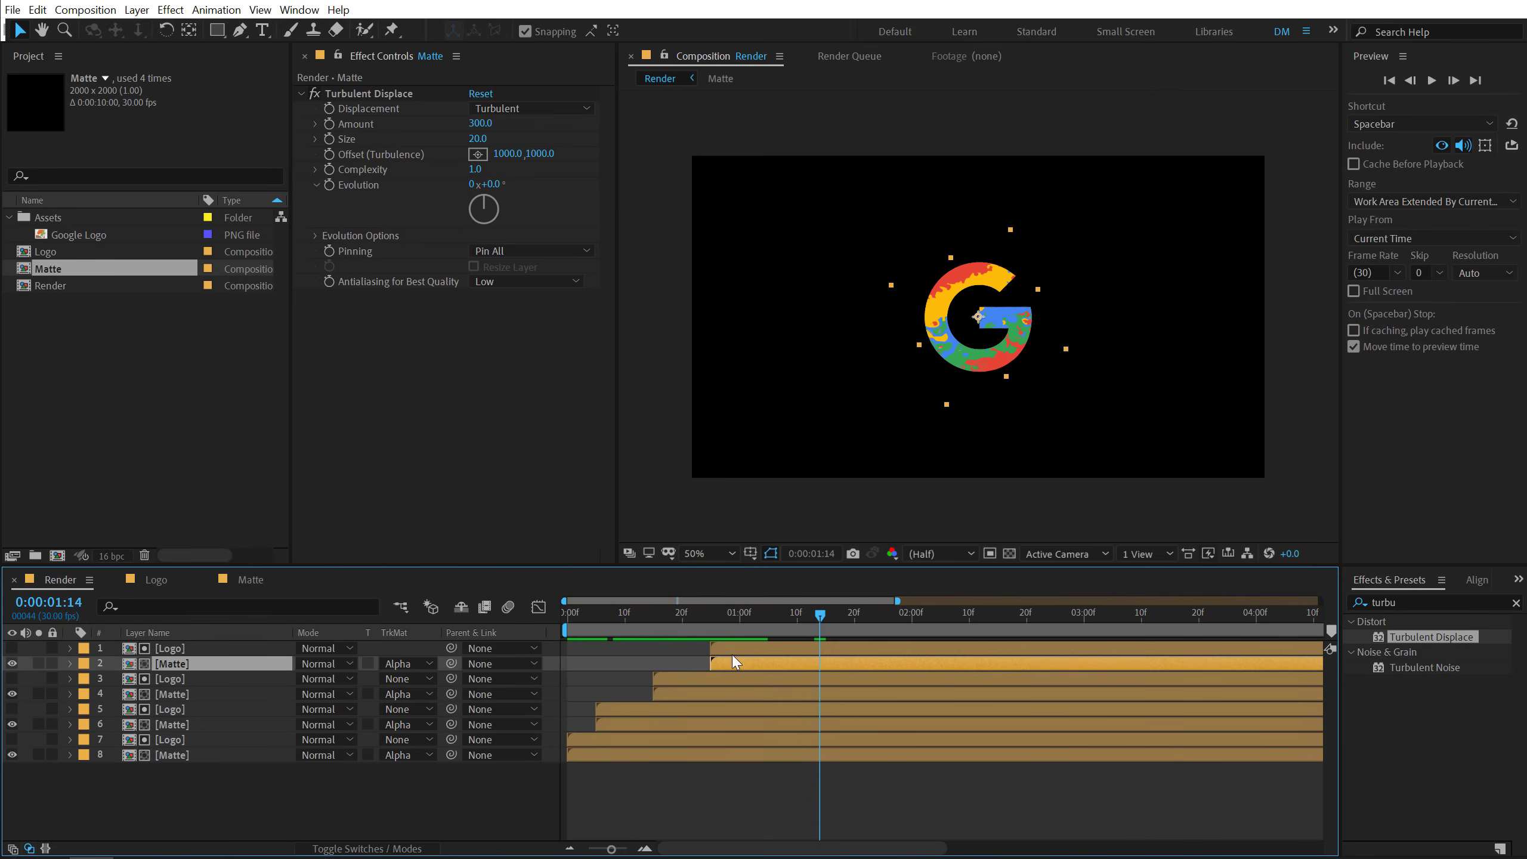
ctrl+click(733, 649)
key(ctrl+d)
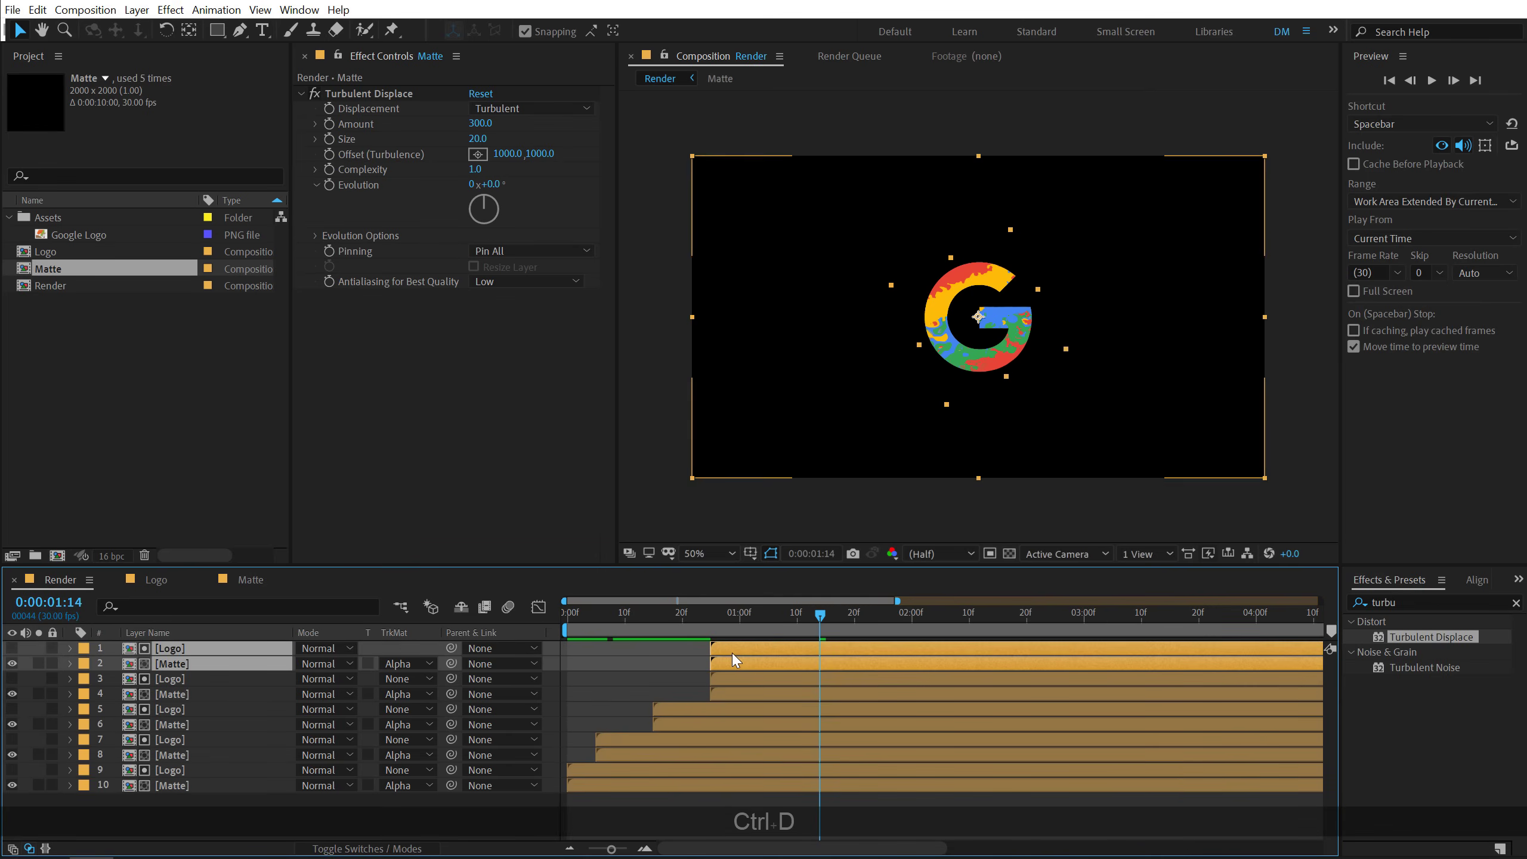
click(84, 650)
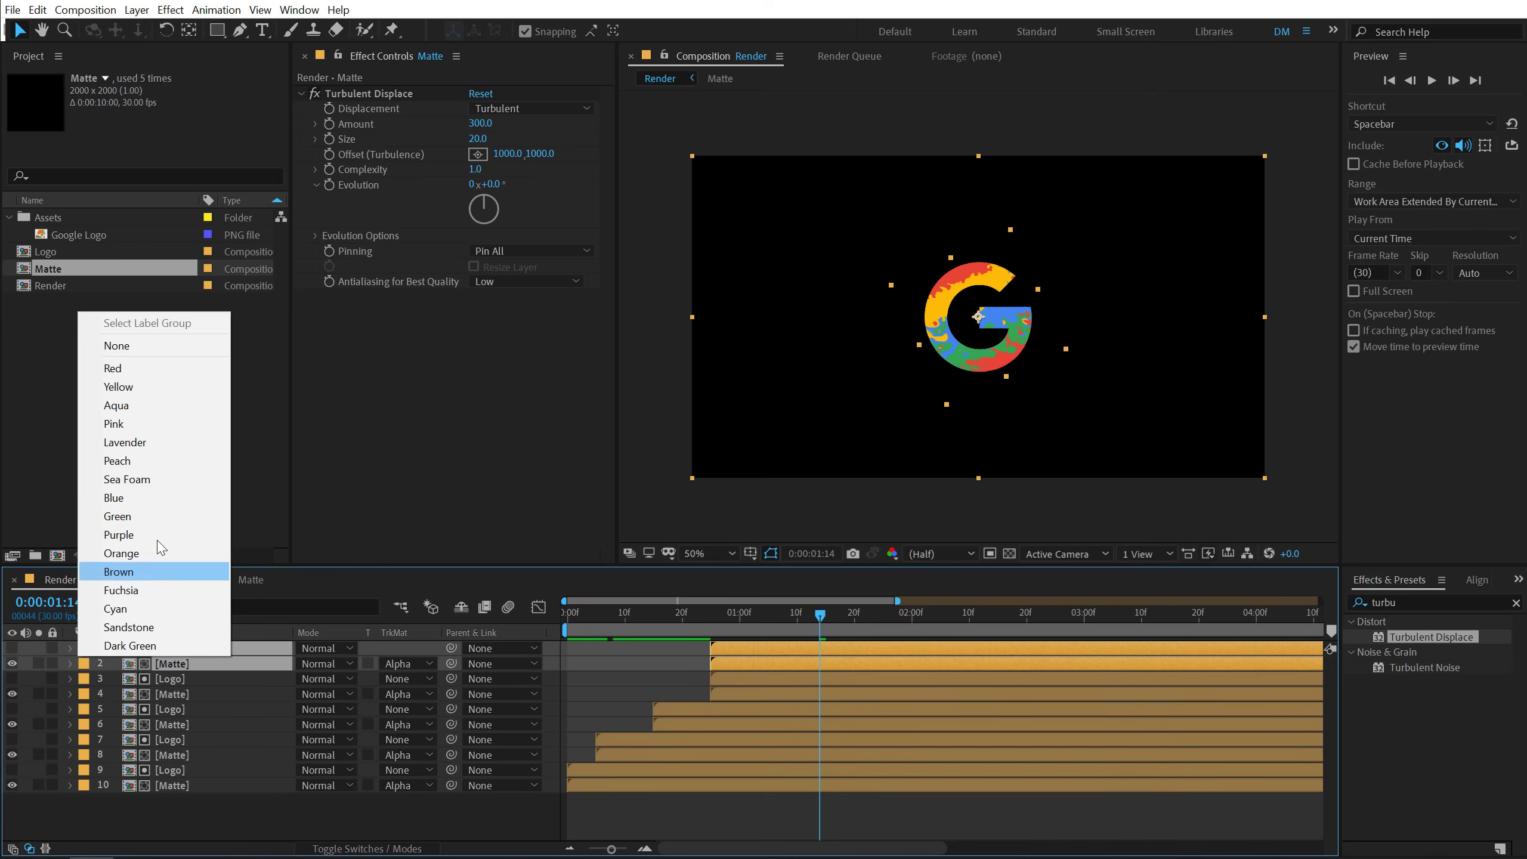
click(136, 369)
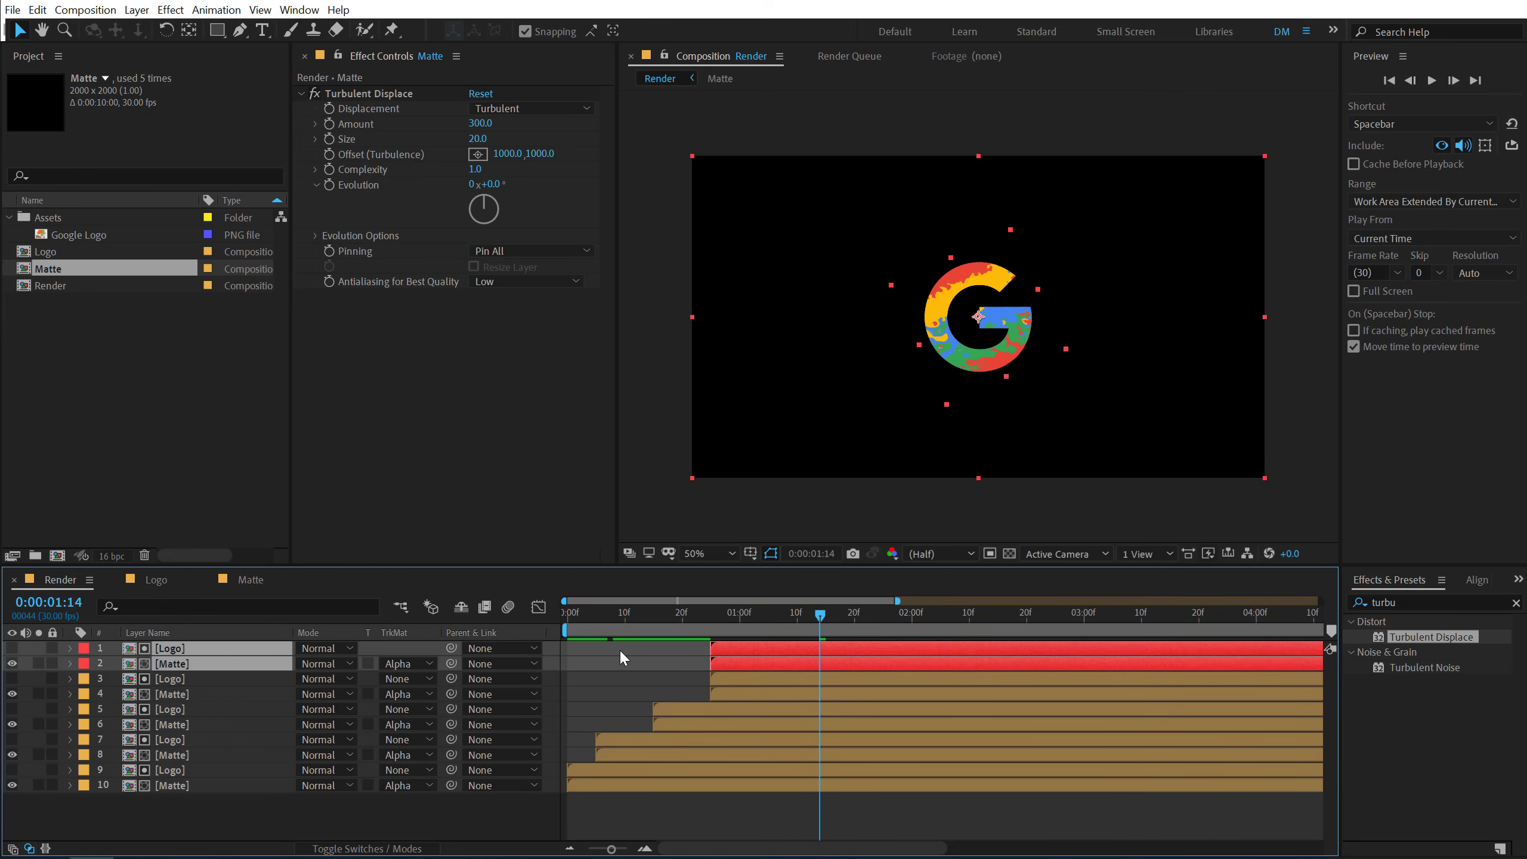
click(739, 613)
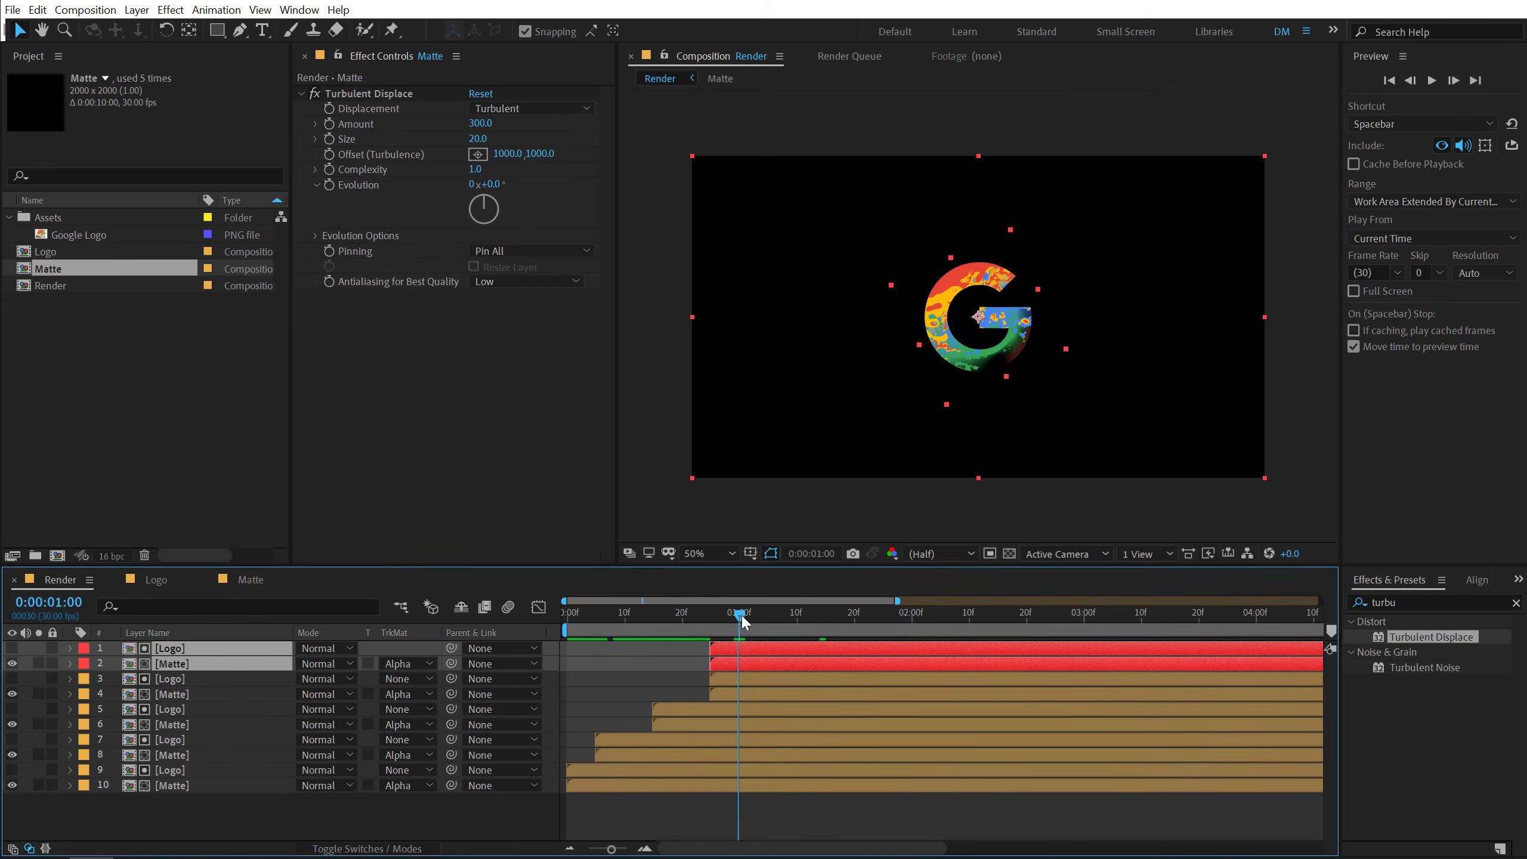
drag(733, 650, 754, 650)
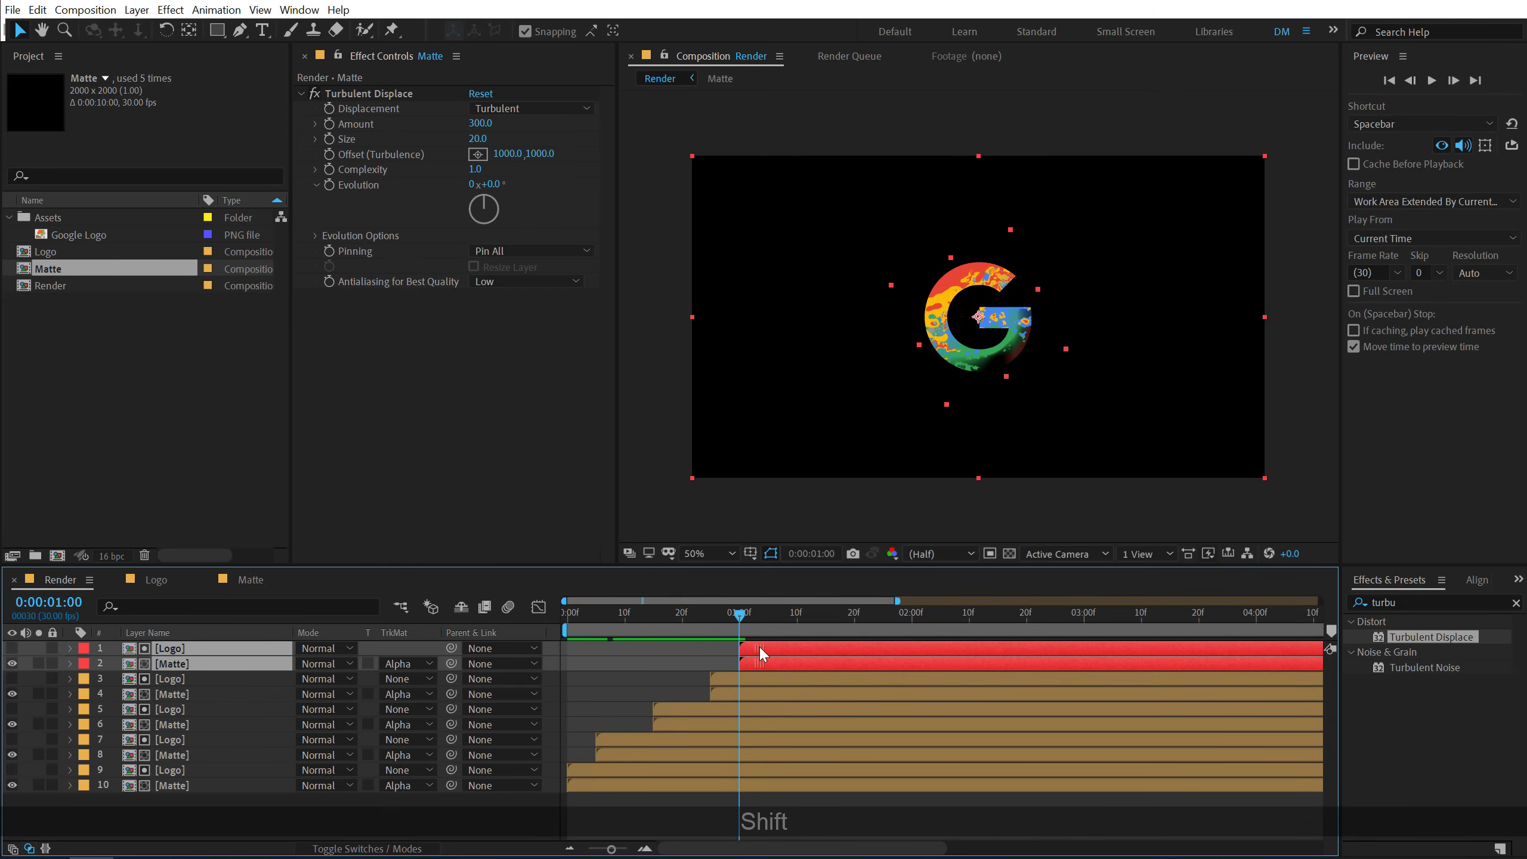
click(770, 796)
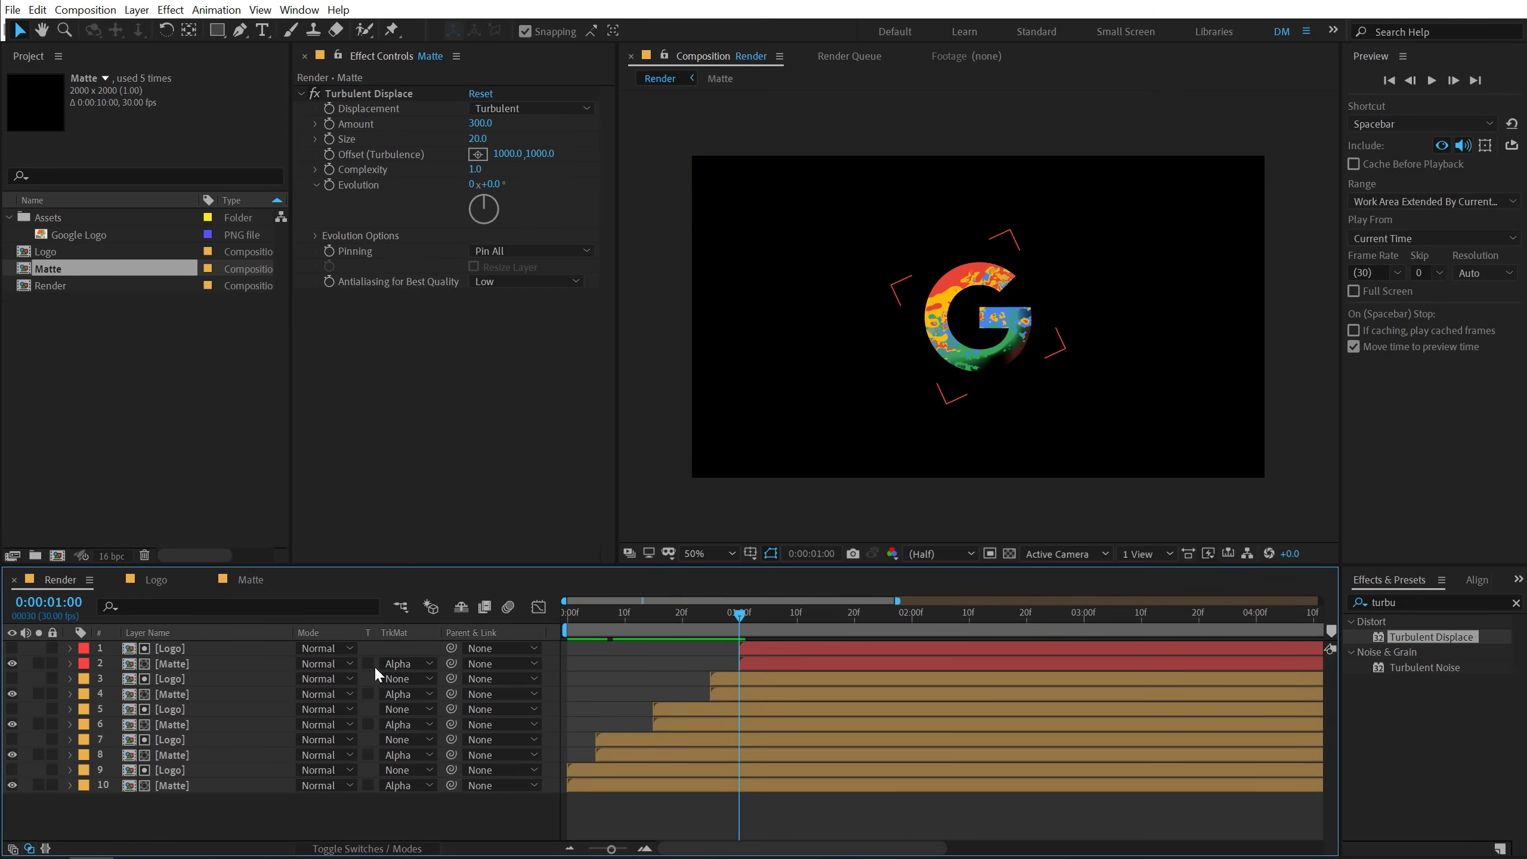
Step: Clear layer 2's track matte, move Logo below Matte, and set Logo to Alpha Matte "[Matte]"
click(392, 663)
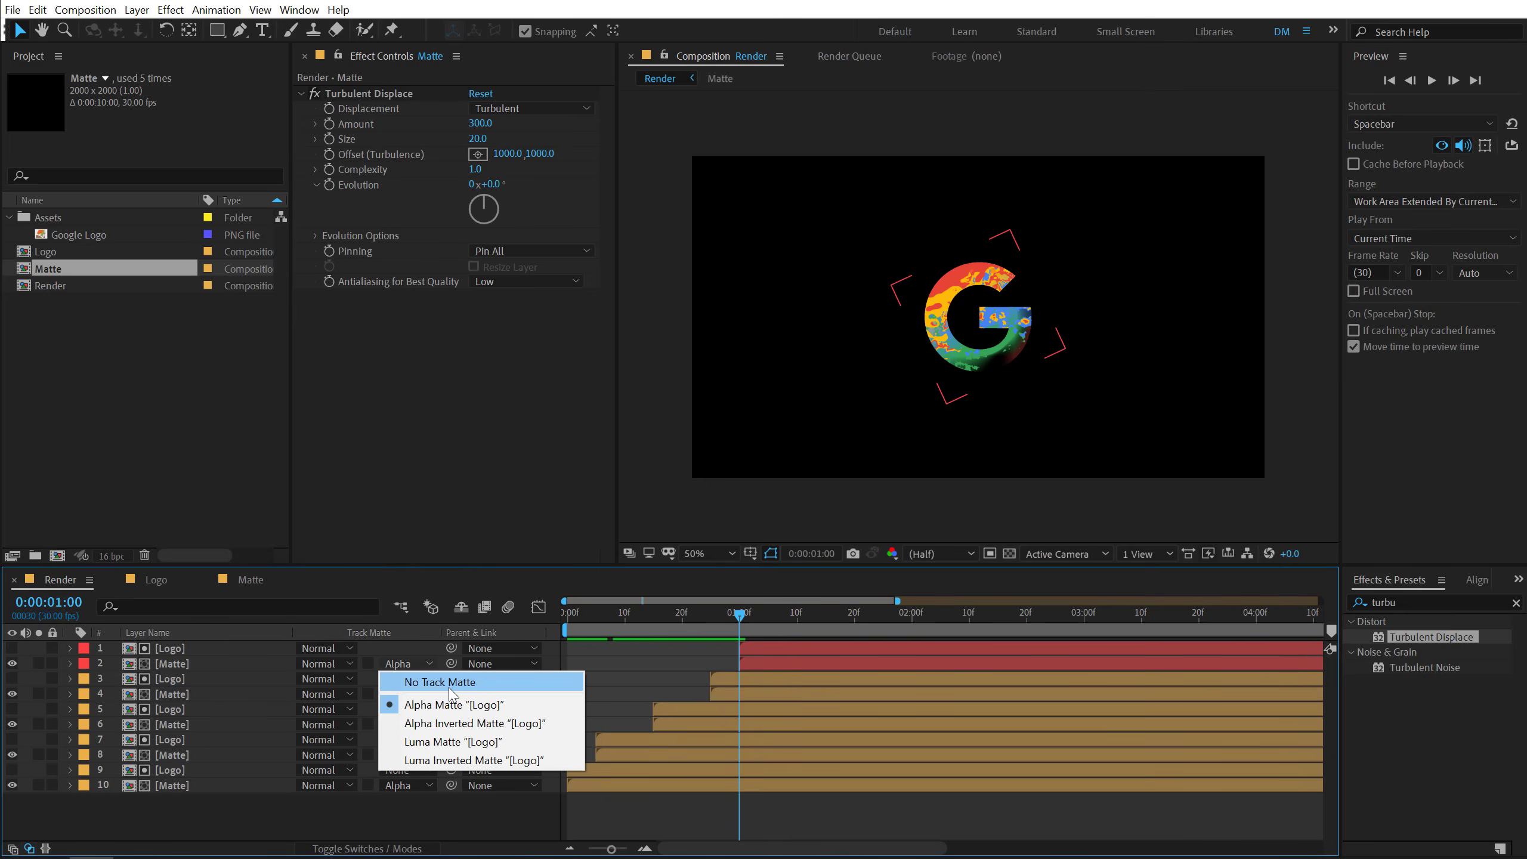
click(445, 683)
drag(156, 647, 162, 669)
click(403, 665)
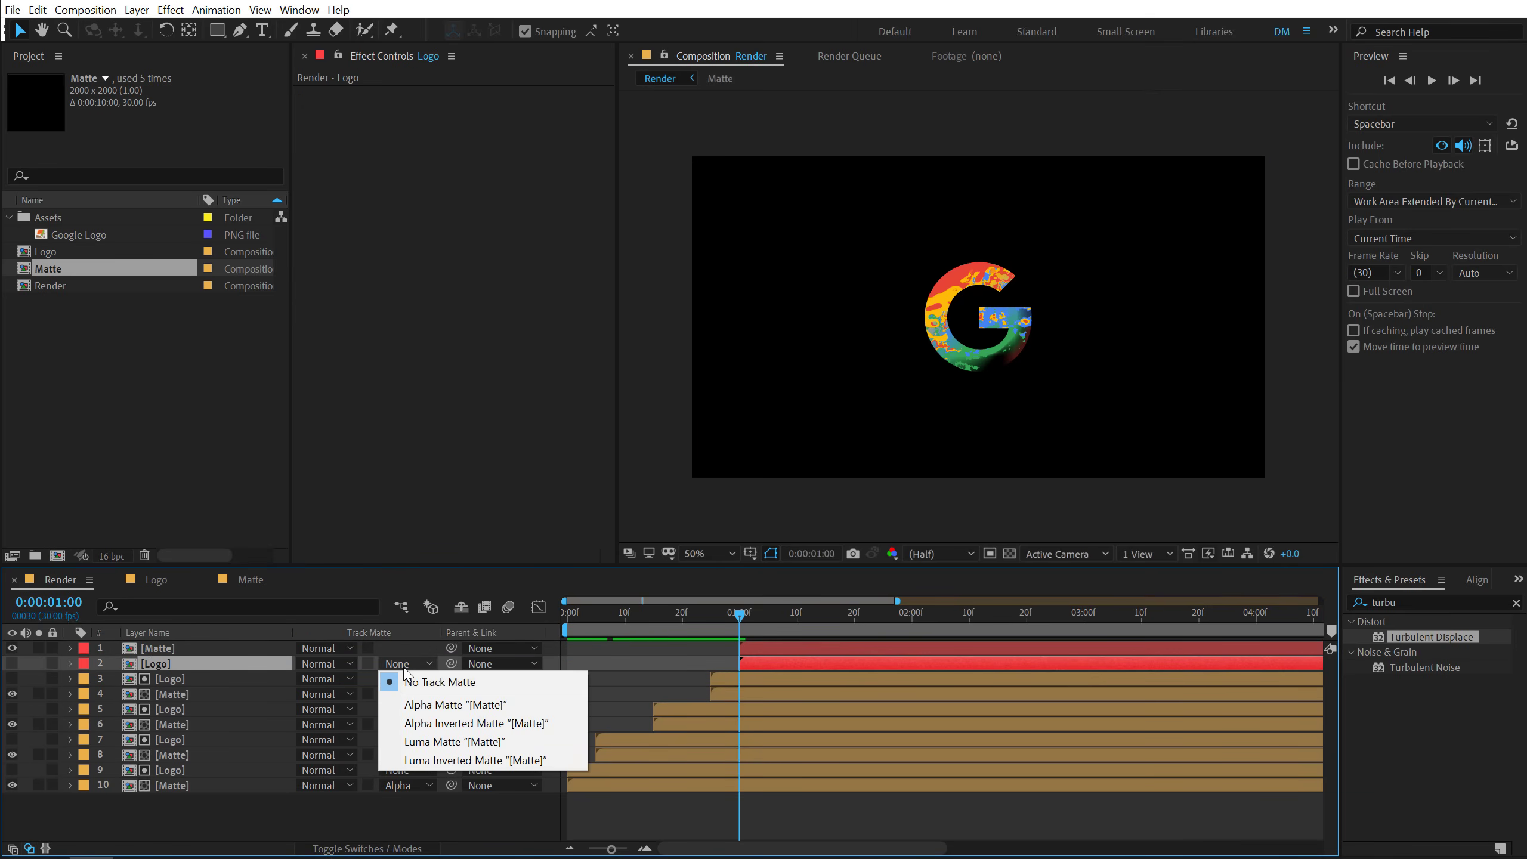
click(421, 704)
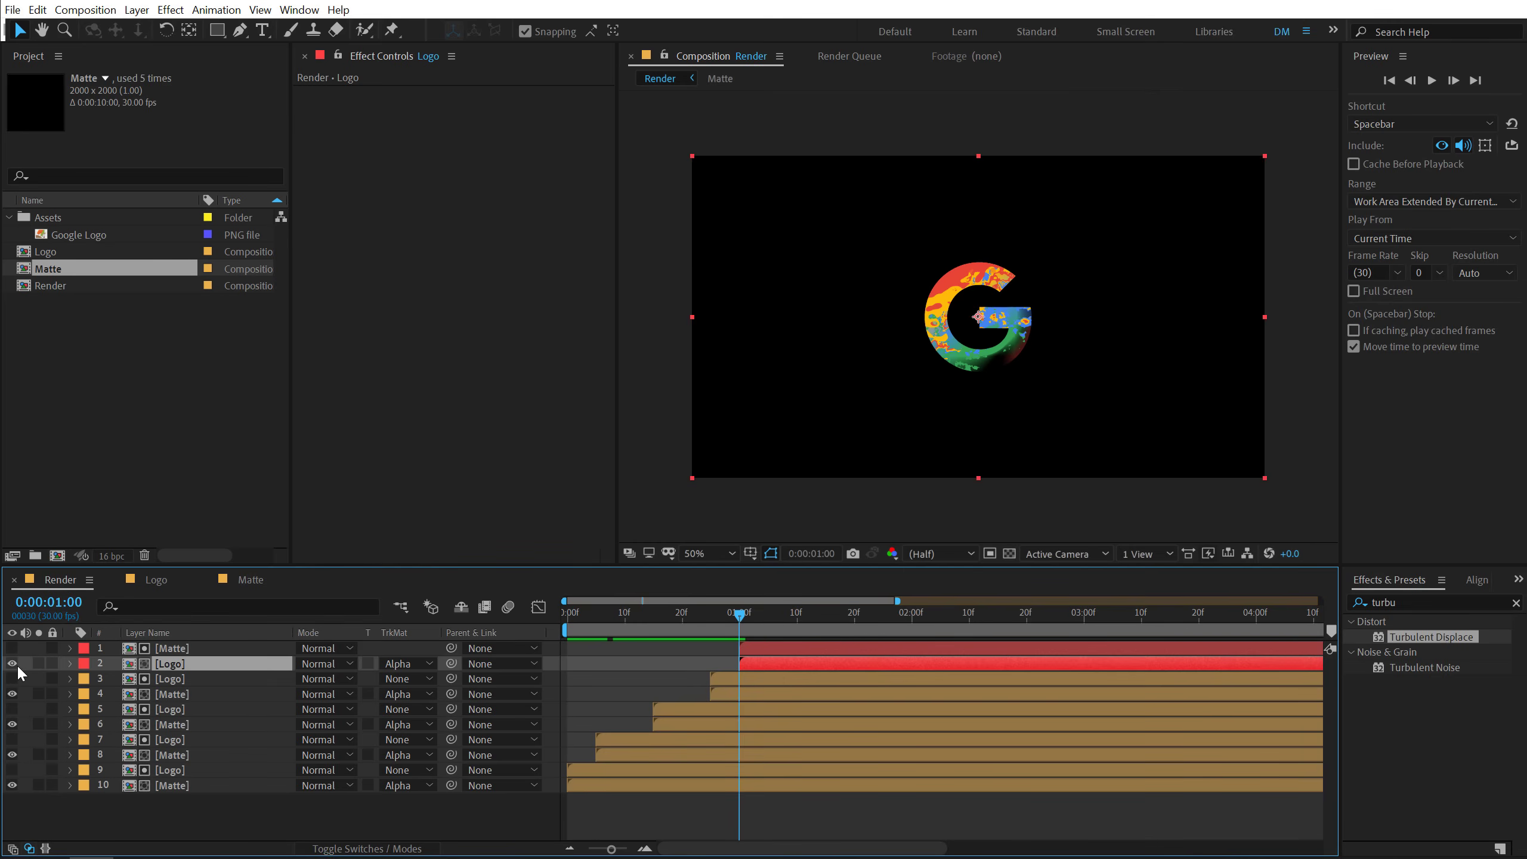
click(761, 618)
drag(788, 617, 868, 637)
Step: Shift the top Matte and Logo pair to start near 1:04, end the work area at 3:00, and preview
click(758, 623)
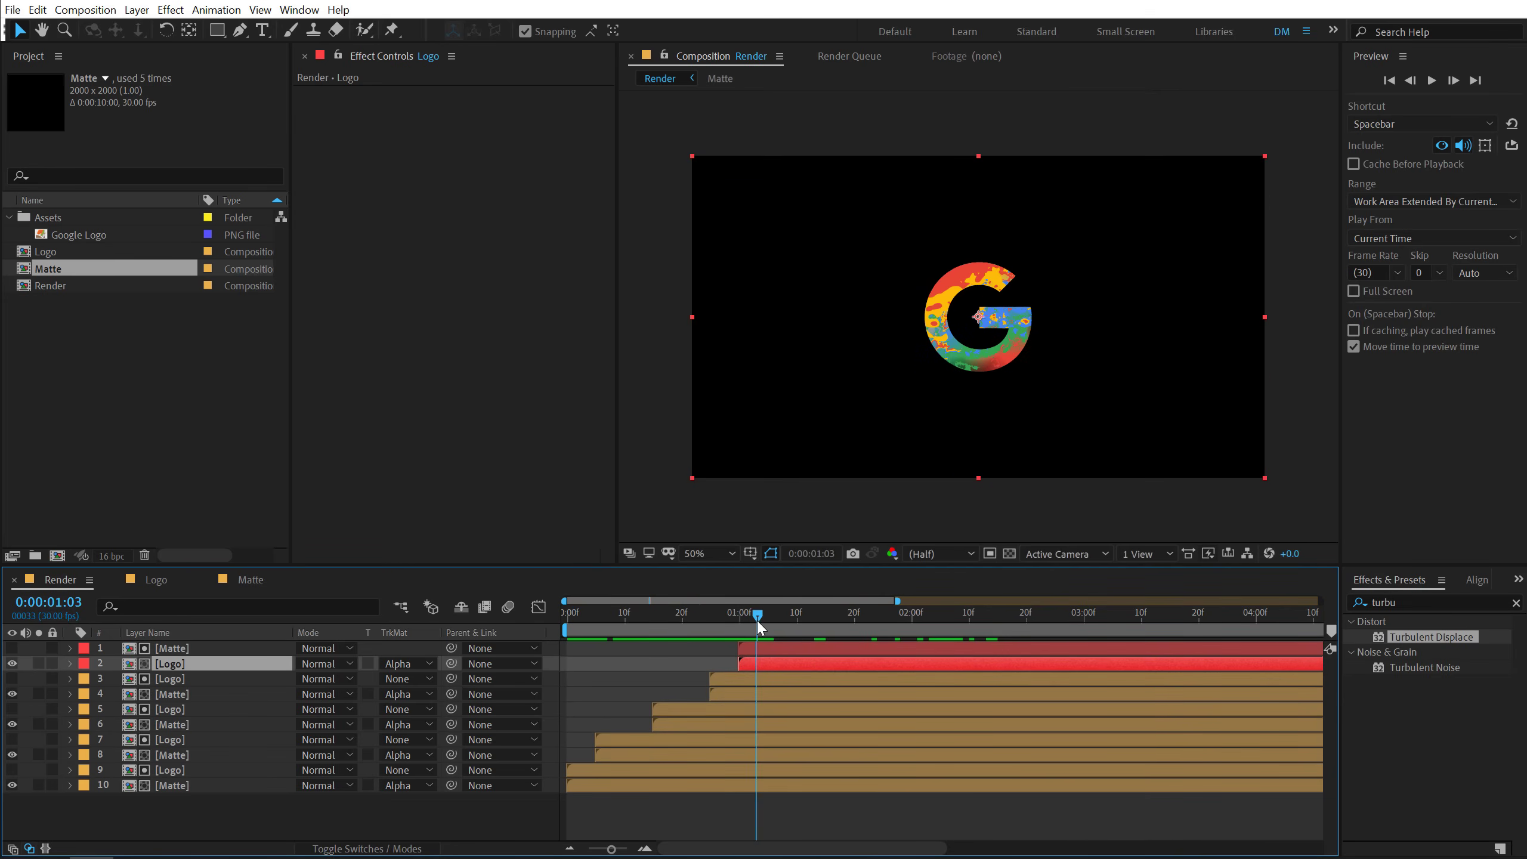
drag(758, 623, 1082, 626)
ctrl+click(757, 647)
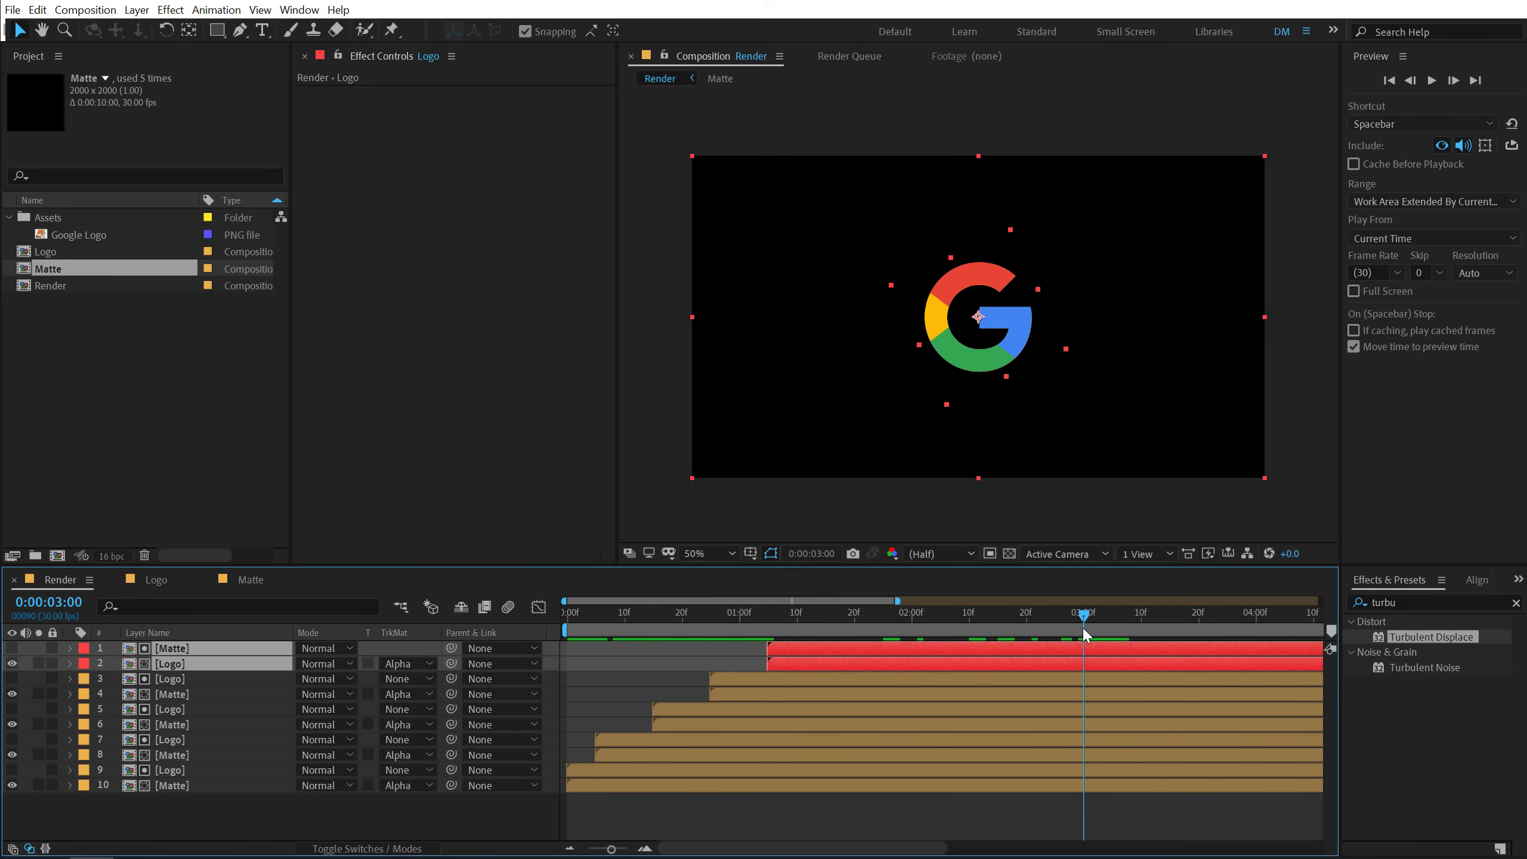
key(n)
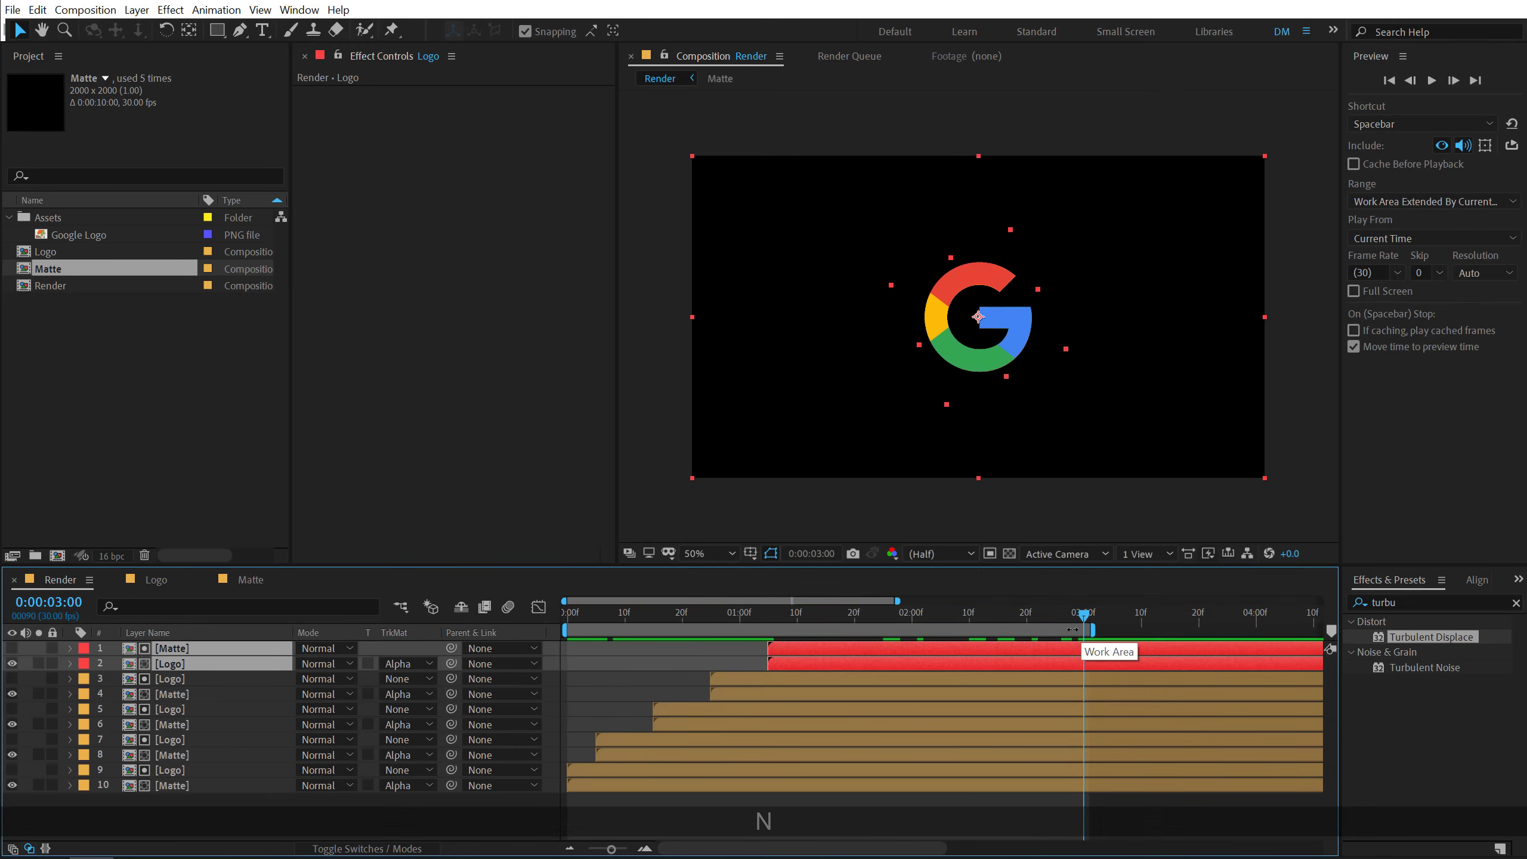
key(space)
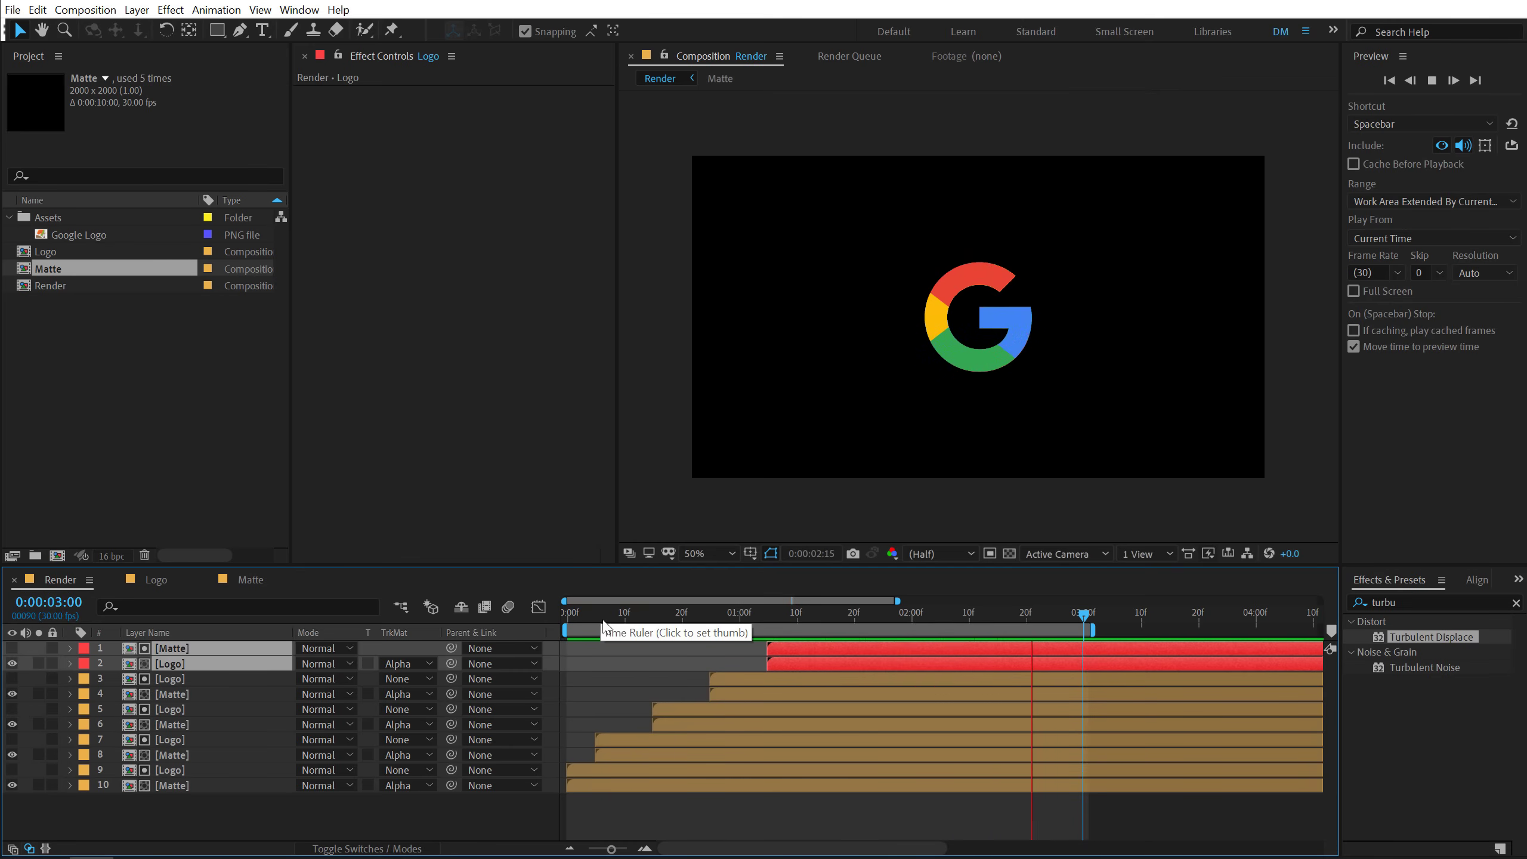
drag(597, 616, 927, 624)
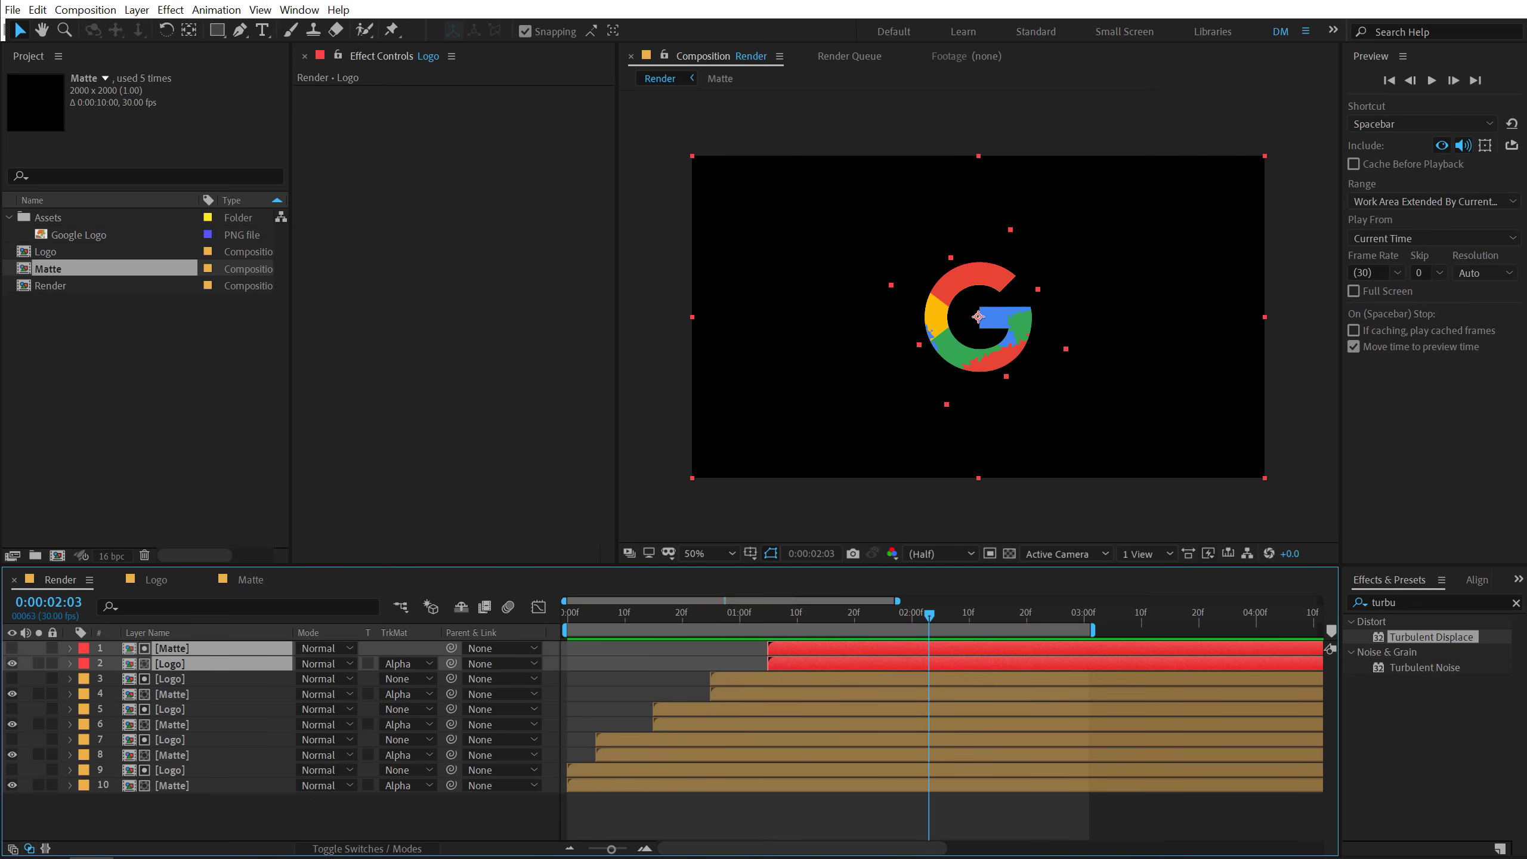
Step: Create a solid named BG and move it to the bottom of the layer stack
click(144, 816)
key(ctrl+y)
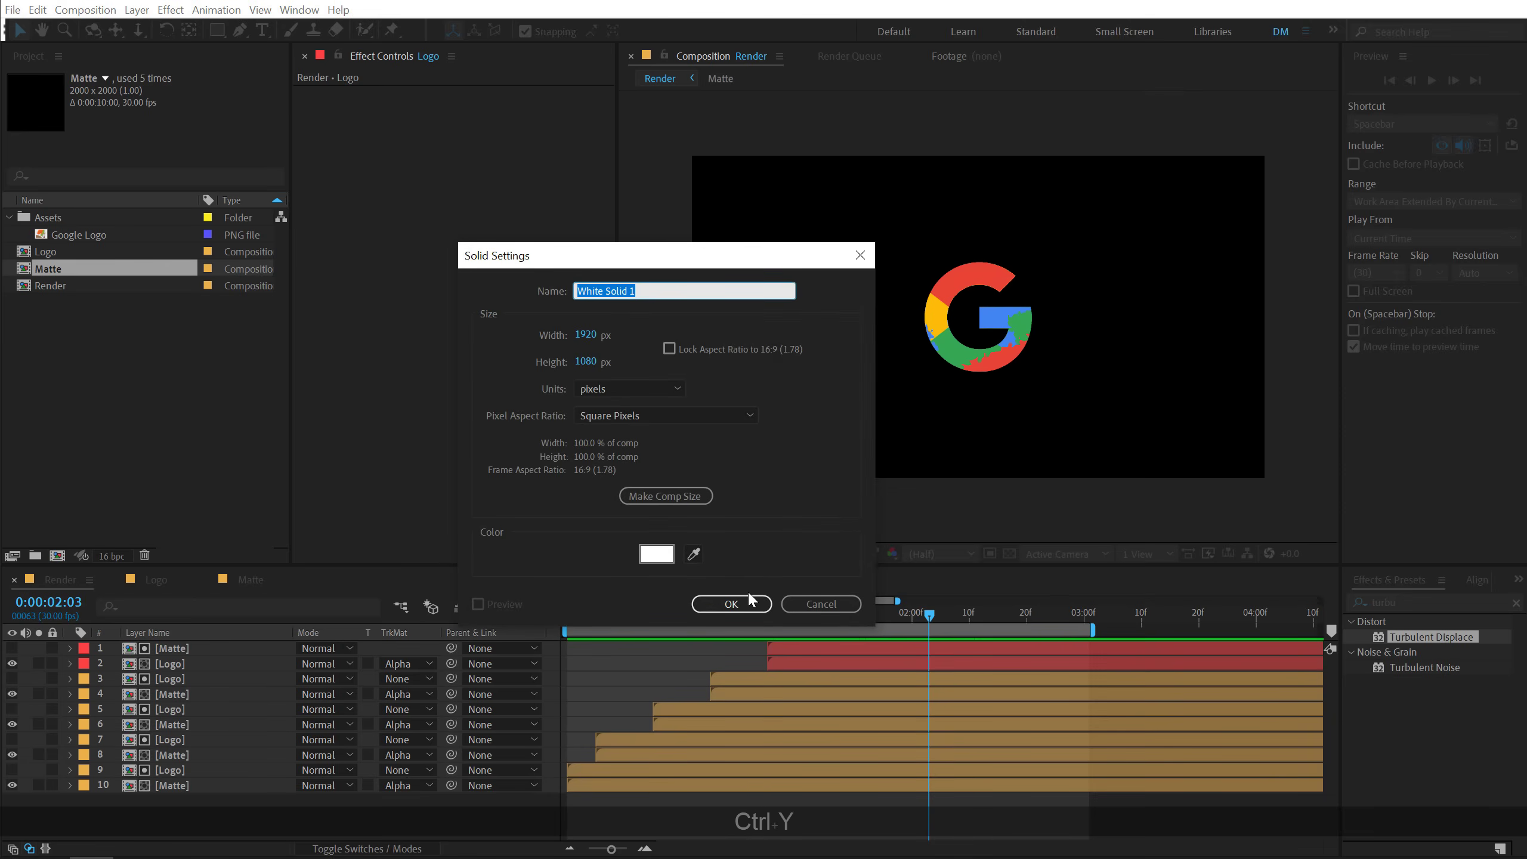
text(BG)
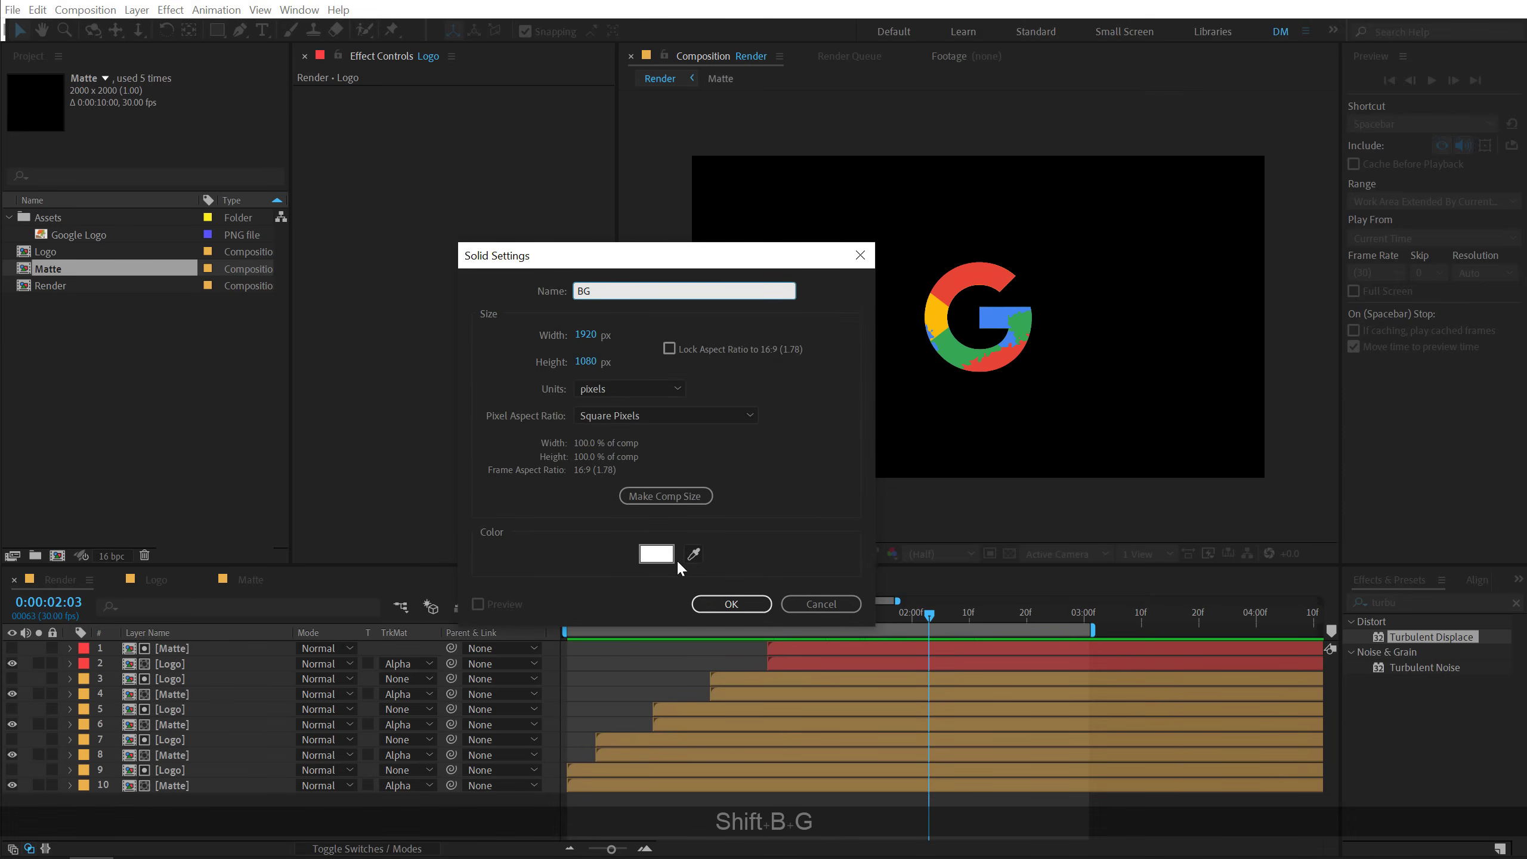
click(747, 604)
drag(229, 650, 208, 814)
Step: Apply a Fill effect to BG and set its colour to dark purple 130D18
click(1434, 606)
text(fill)
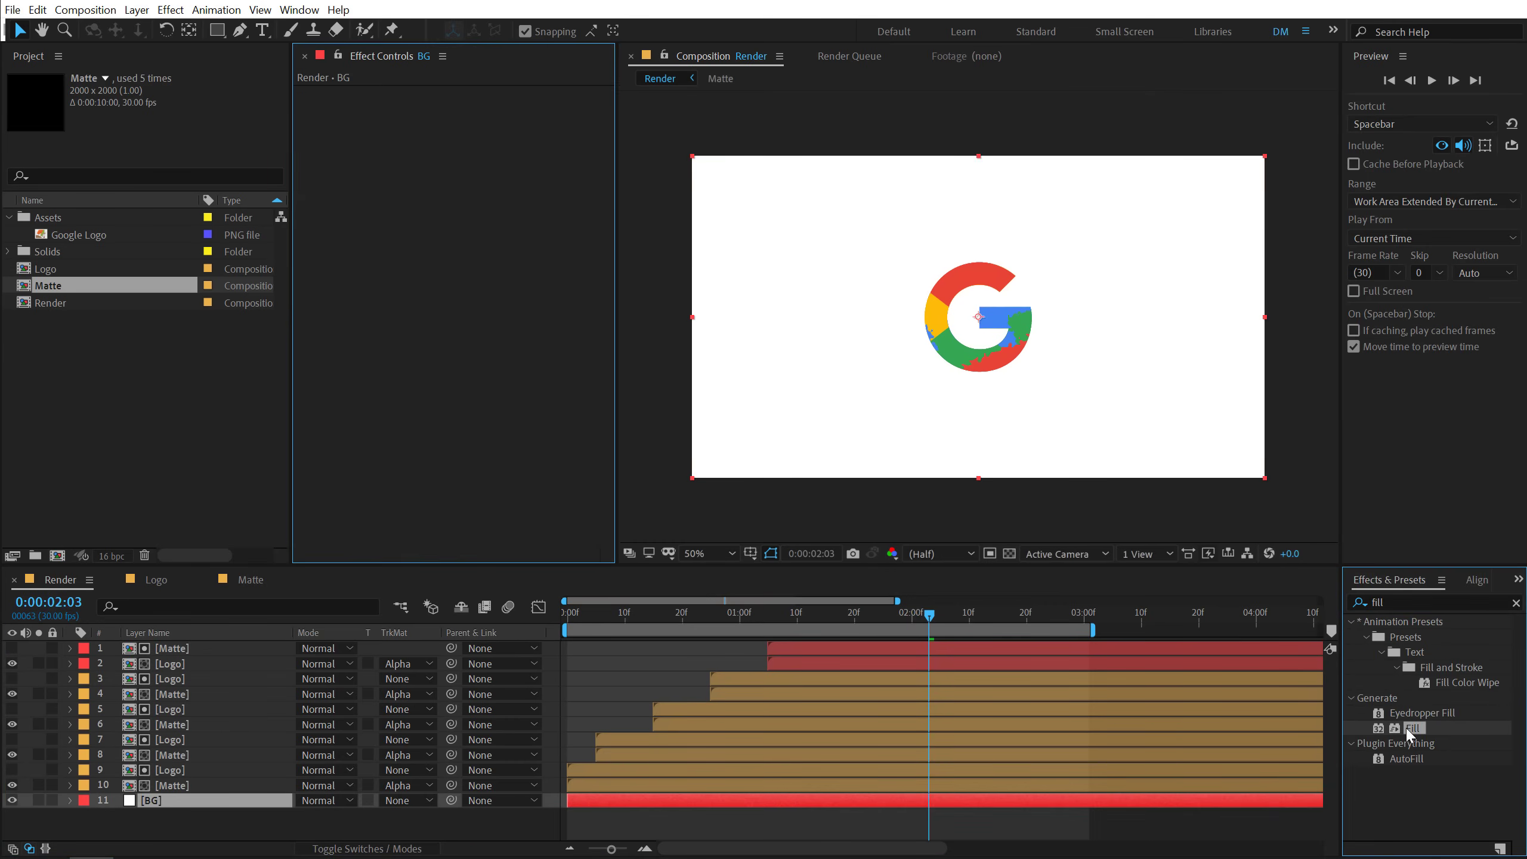
drag(1413, 727, 345, 117)
click(477, 139)
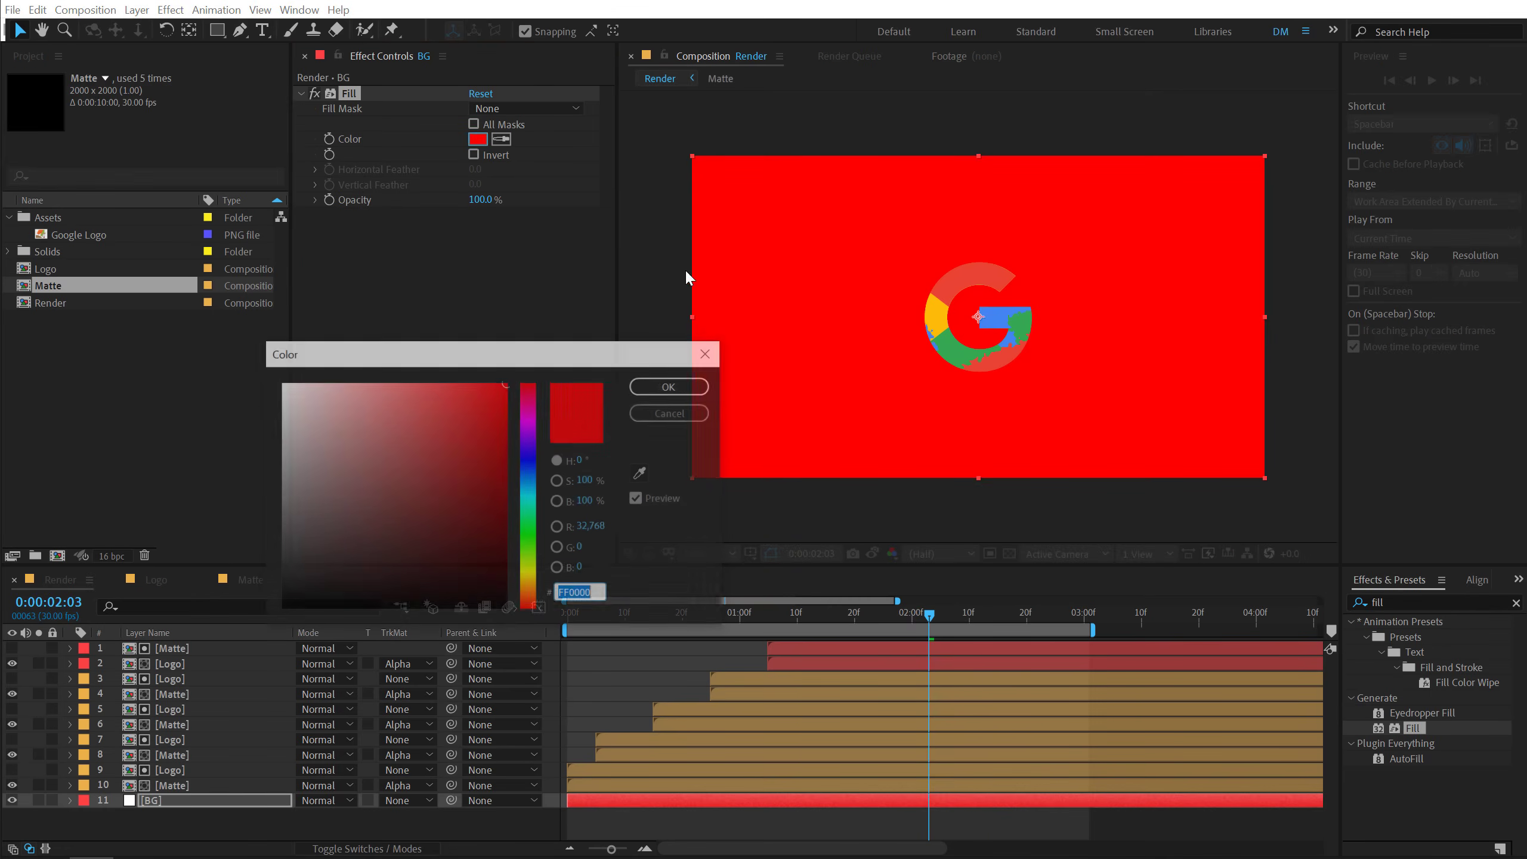
click(528, 433)
click(389, 577)
drag(389, 577, 361, 580)
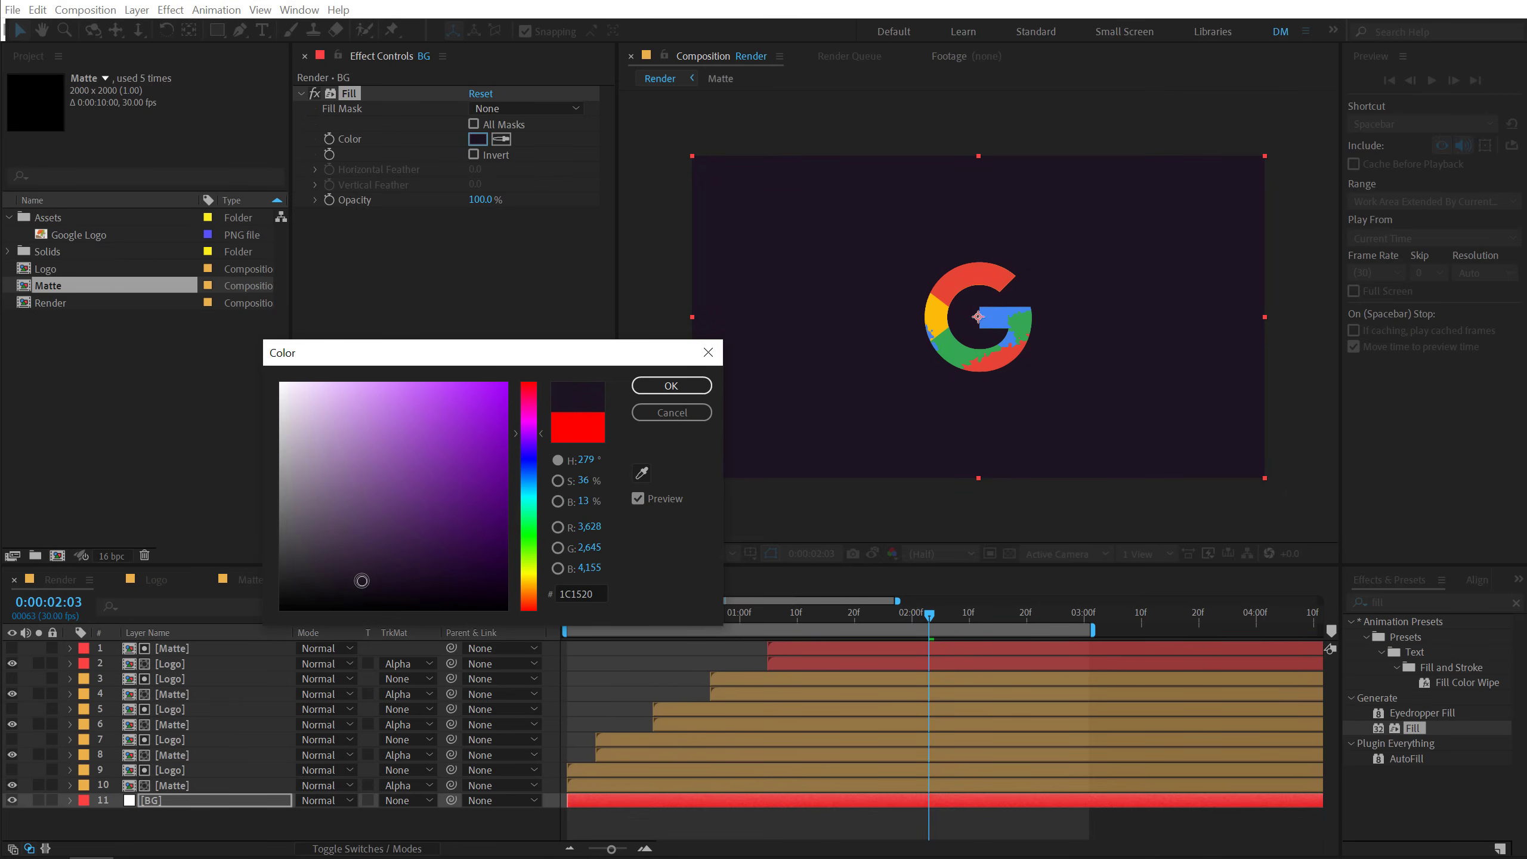
click(535, 433)
drag(363, 581, 379, 588)
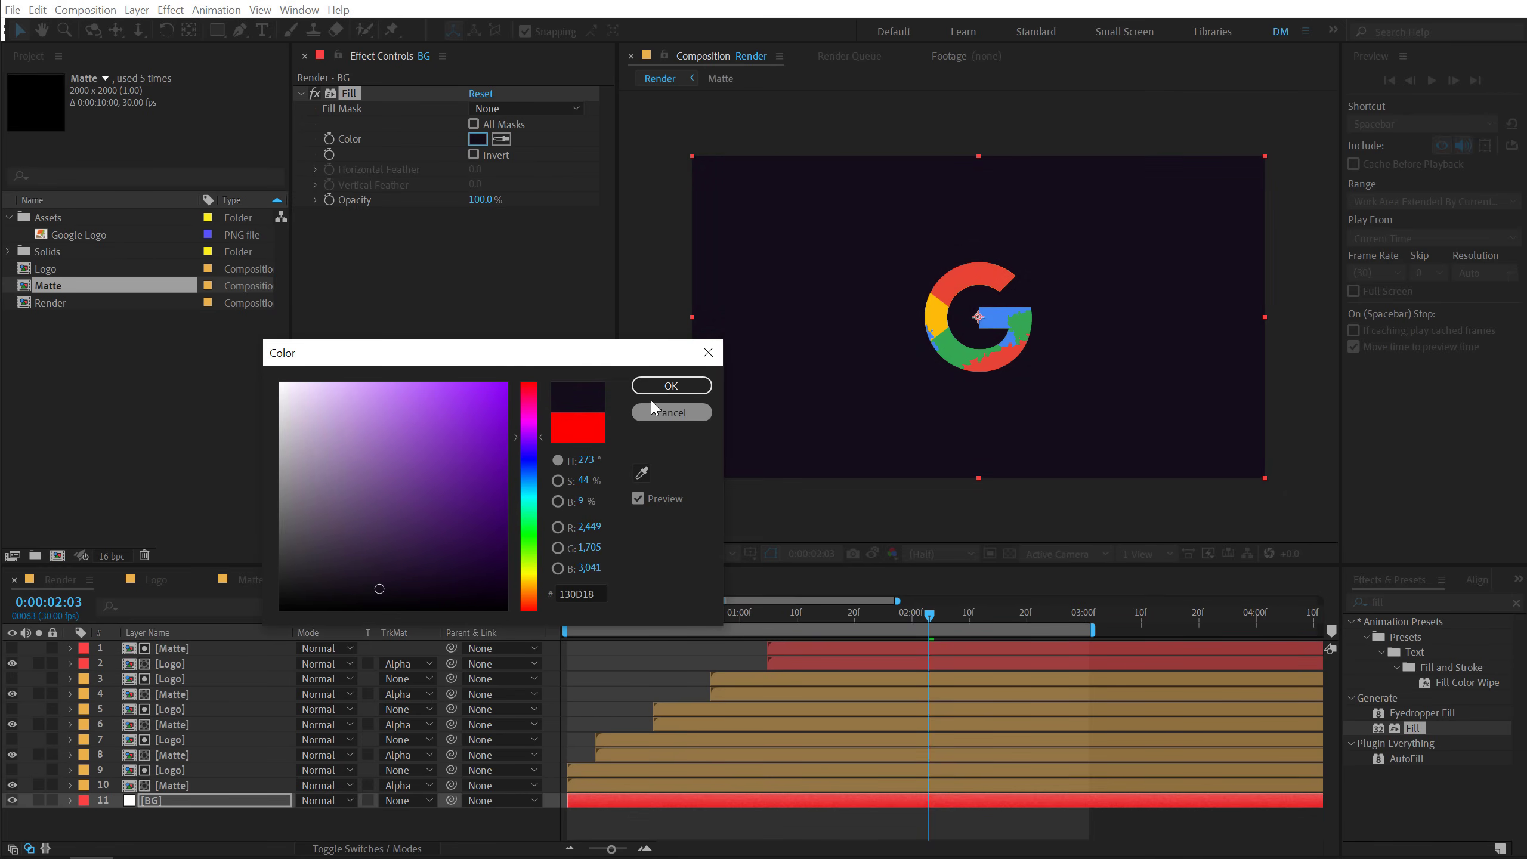
click(671, 384)
Step: Add a new adjustment layer on top and rename it Glow
click(135, 823)
right_click(134, 819)
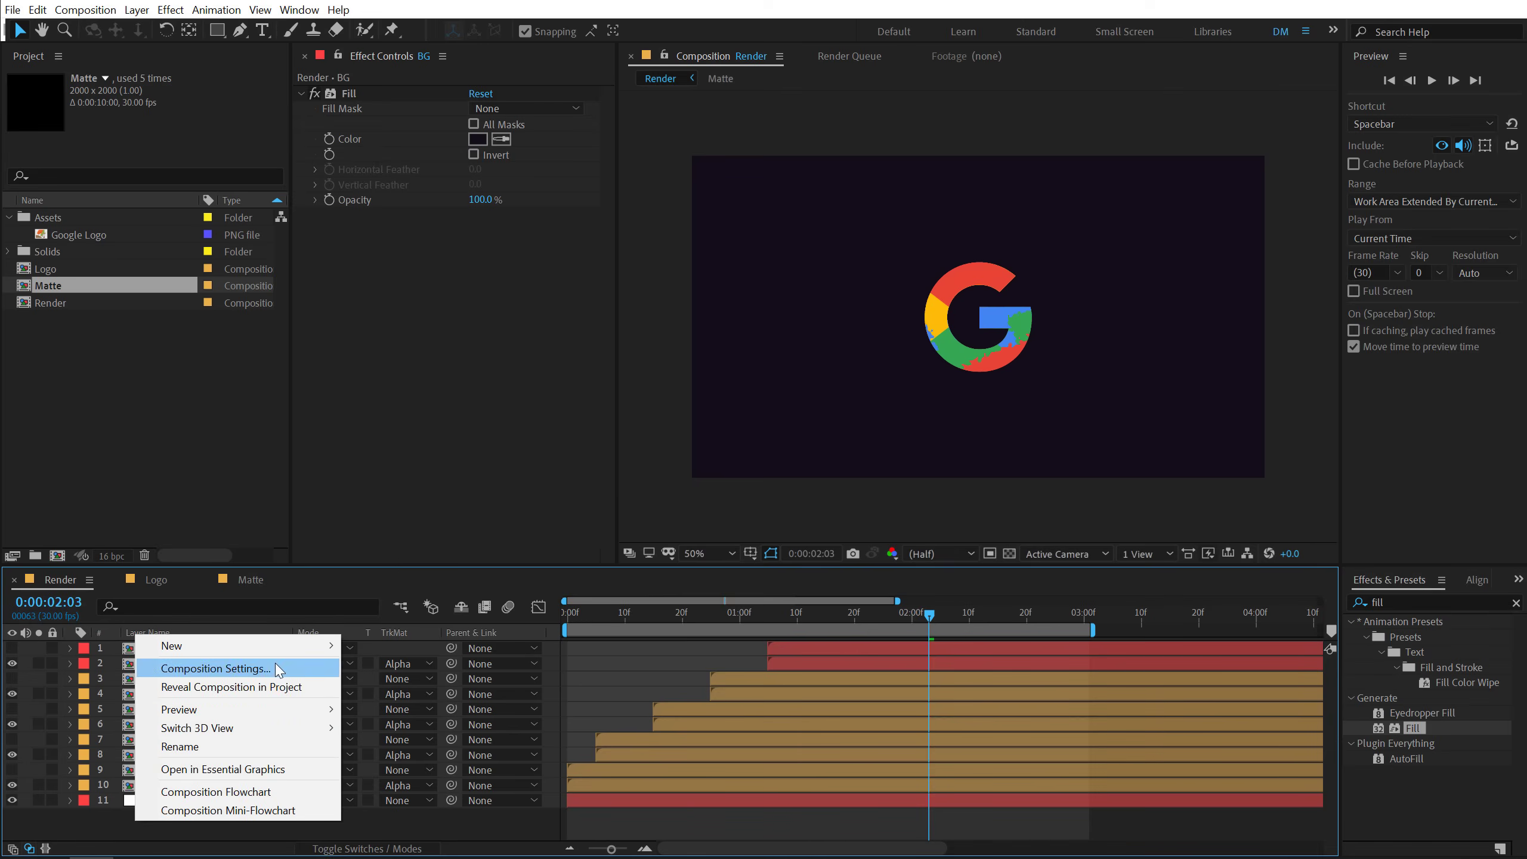
mouse_move(280, 646)
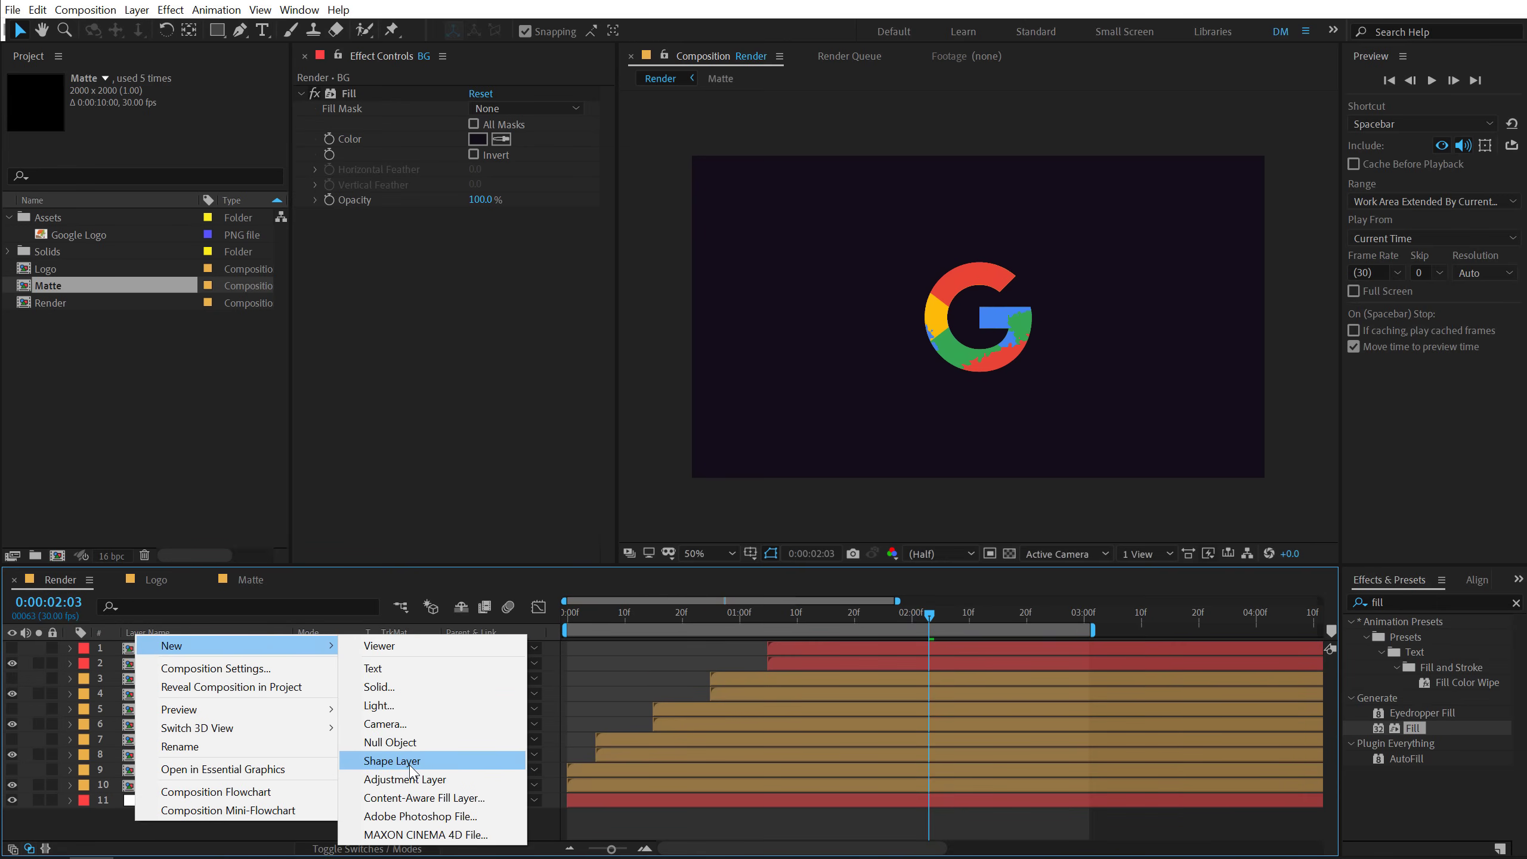
click(410, 778)
key(Return)
text(Glow)
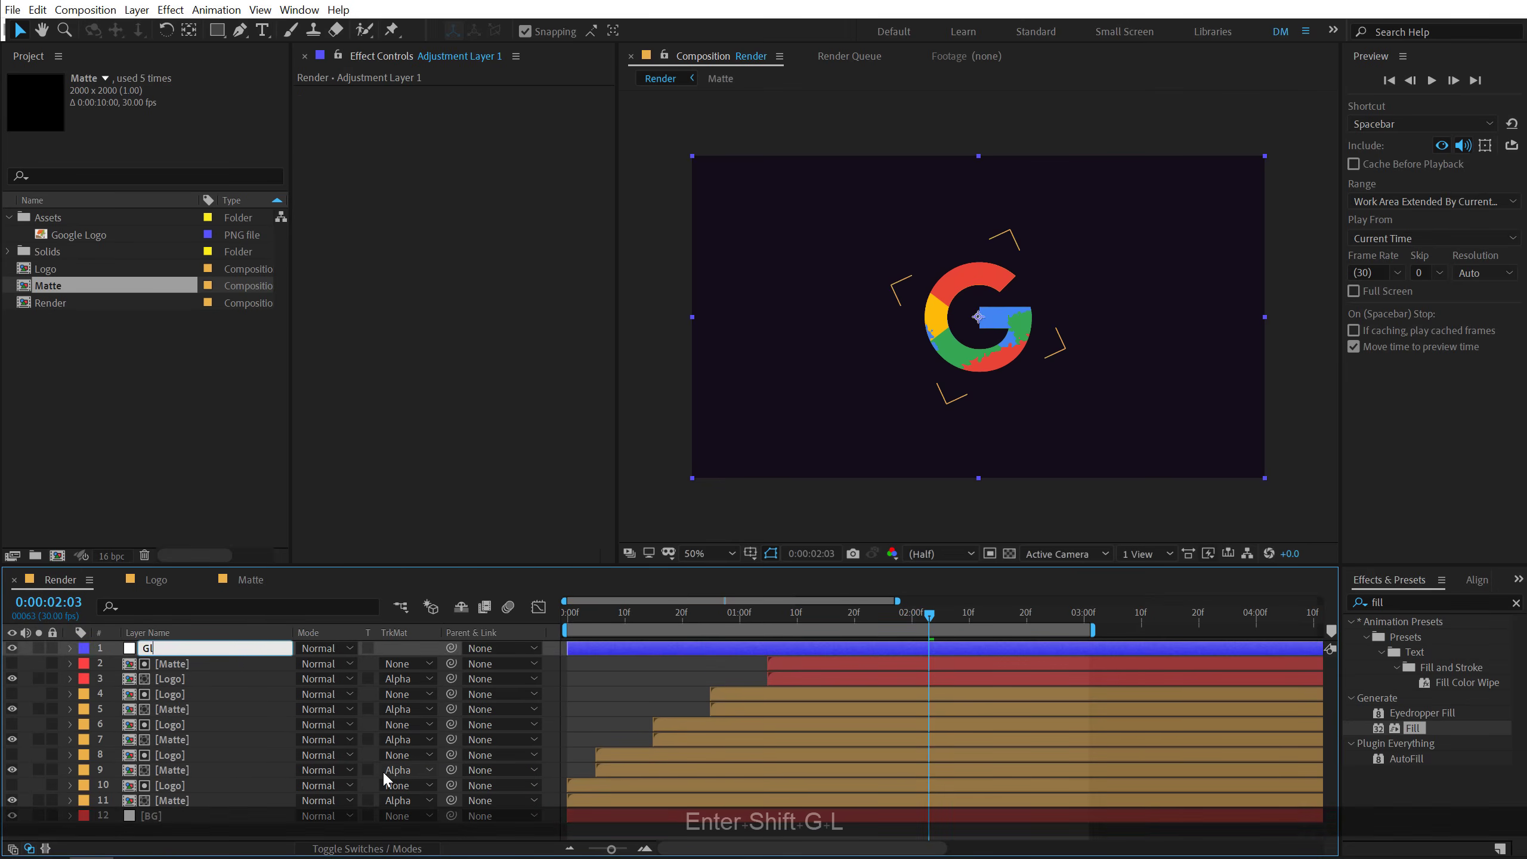
key(Return)
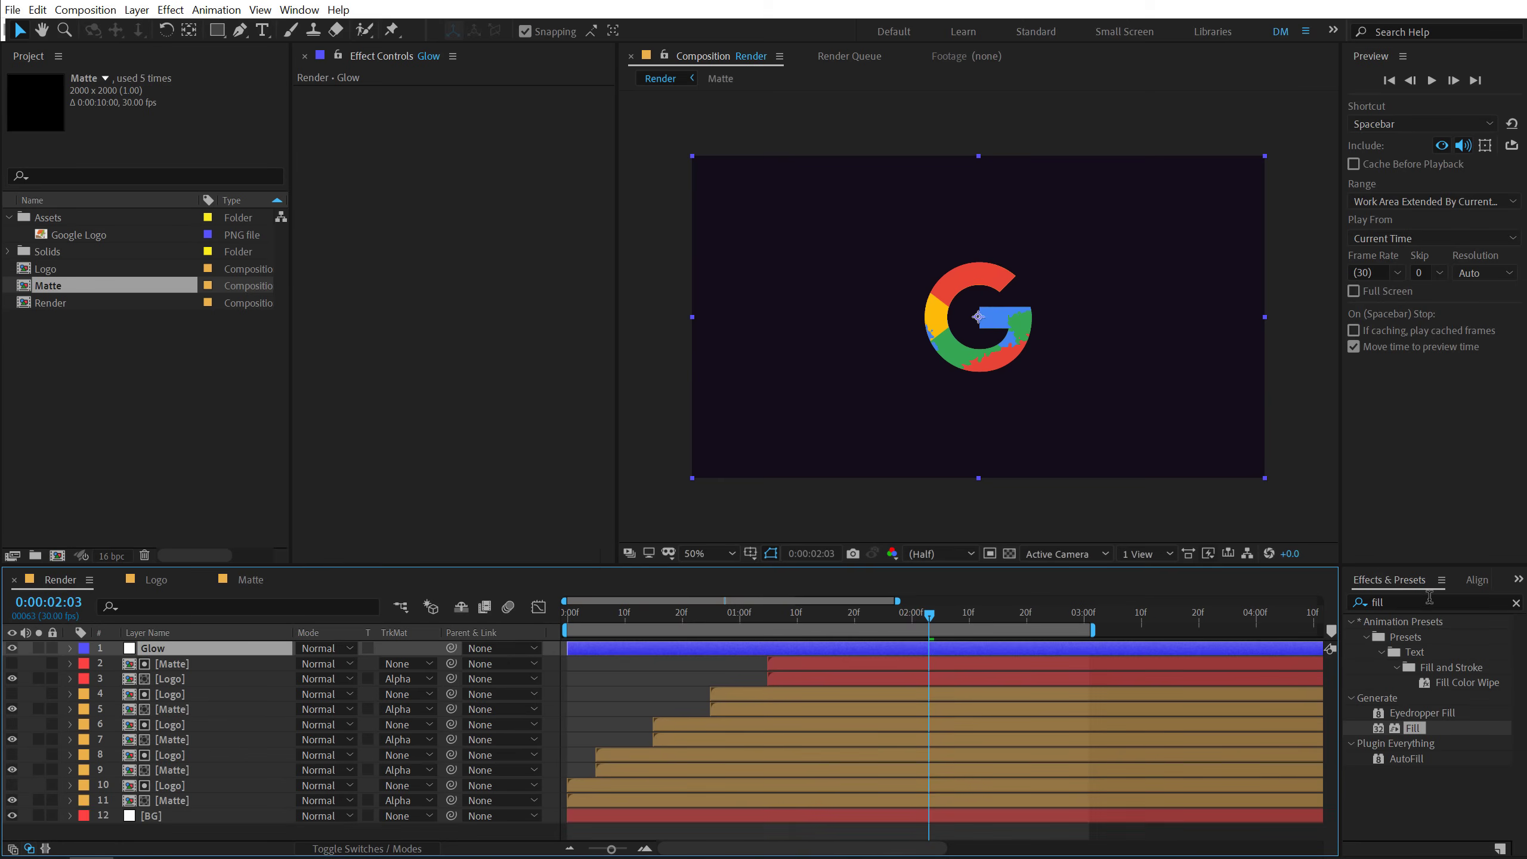
Step: Apply the Glow effect to the Glow layer with Glow Radius 166 and Glow Intensity 0.4
key(ctrl+5)
text(glo)
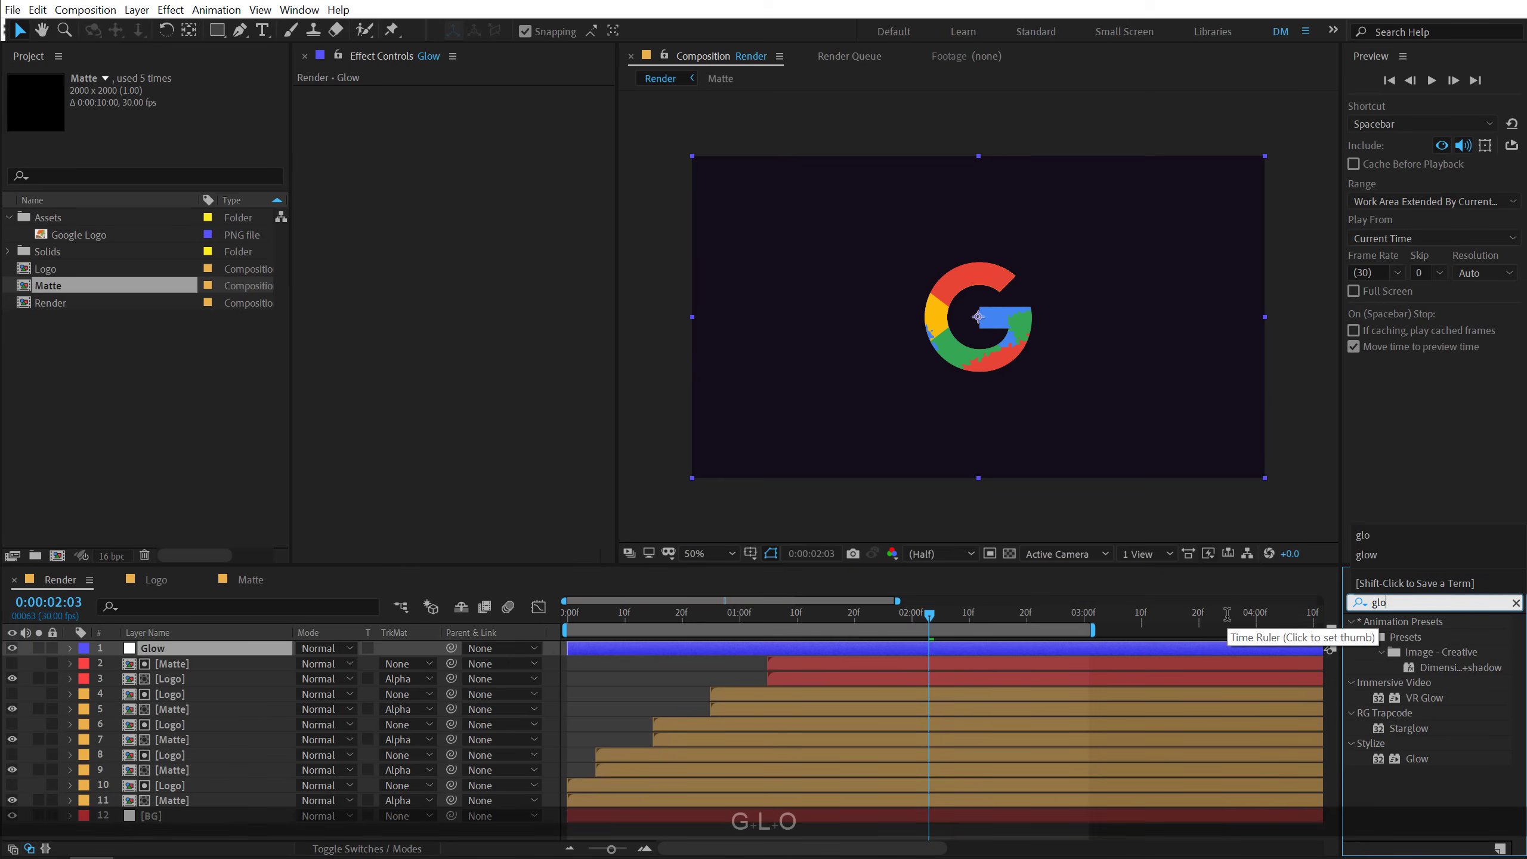
double_click(1416, 759)
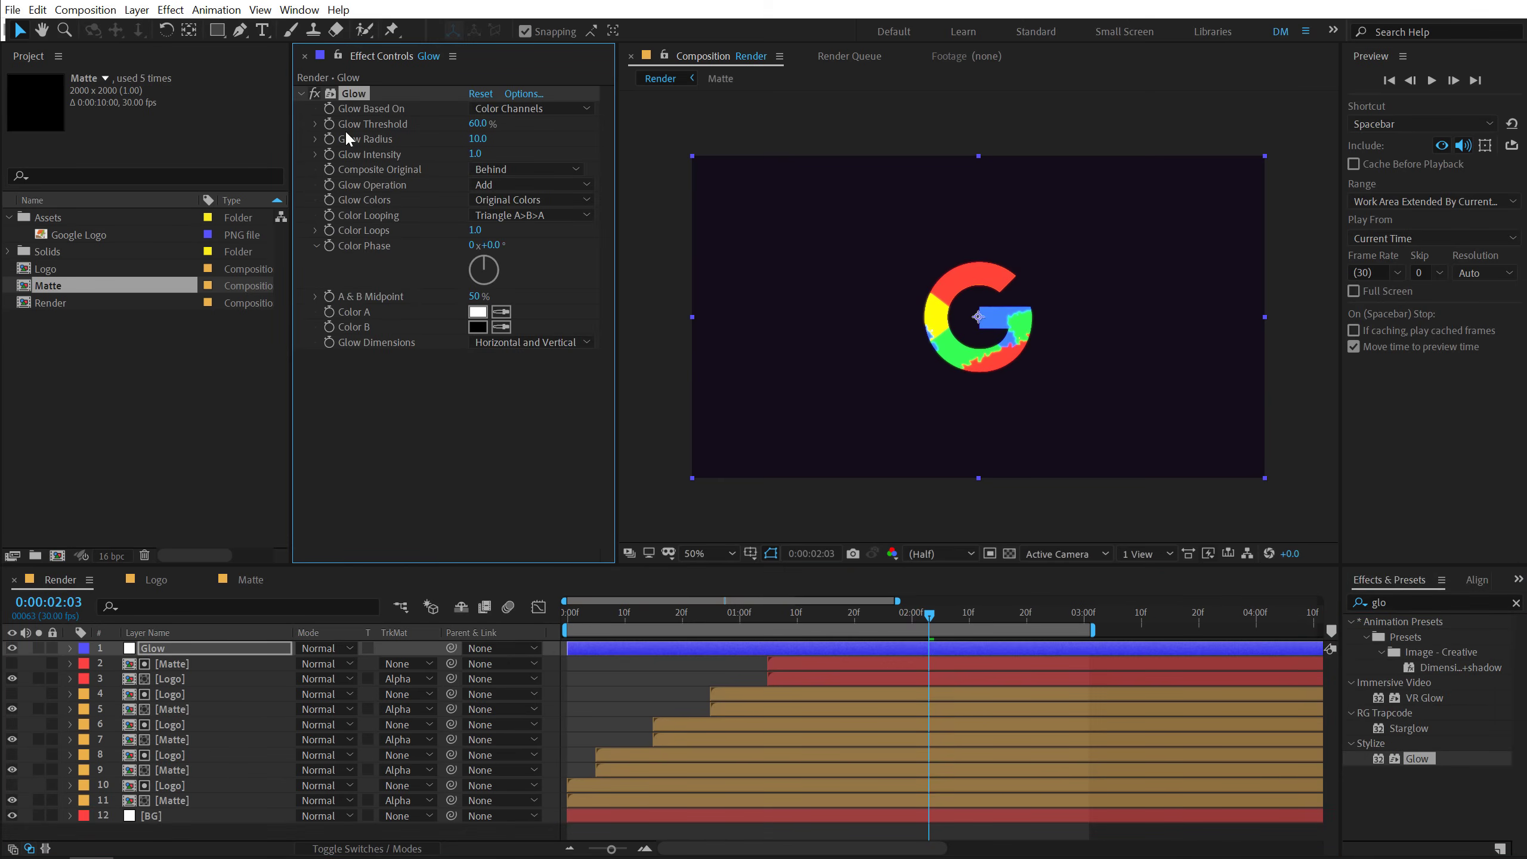
drag(479, 142, 579, 132)
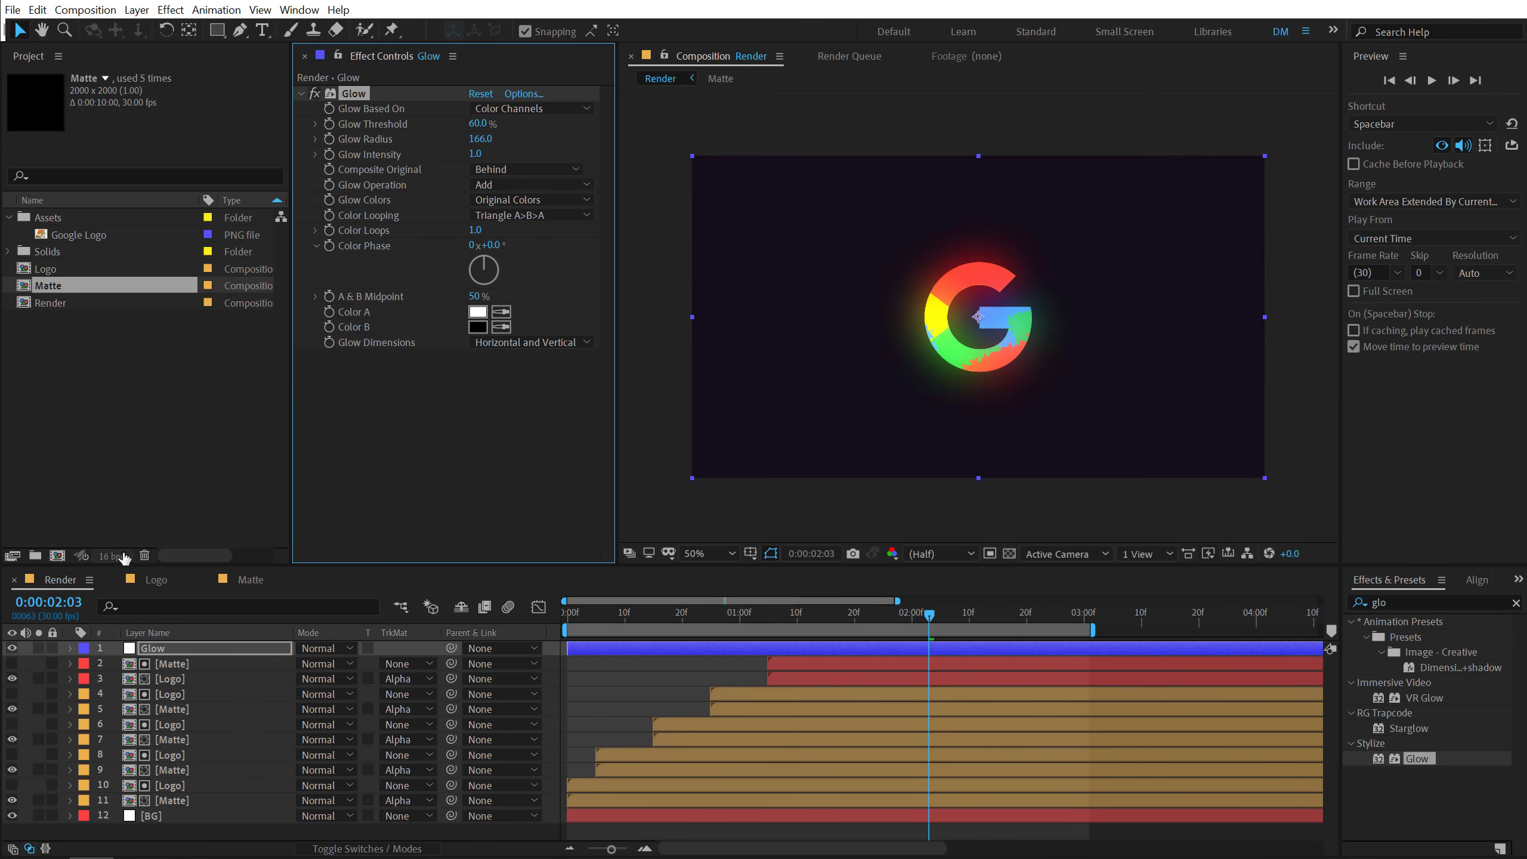
key(alt)
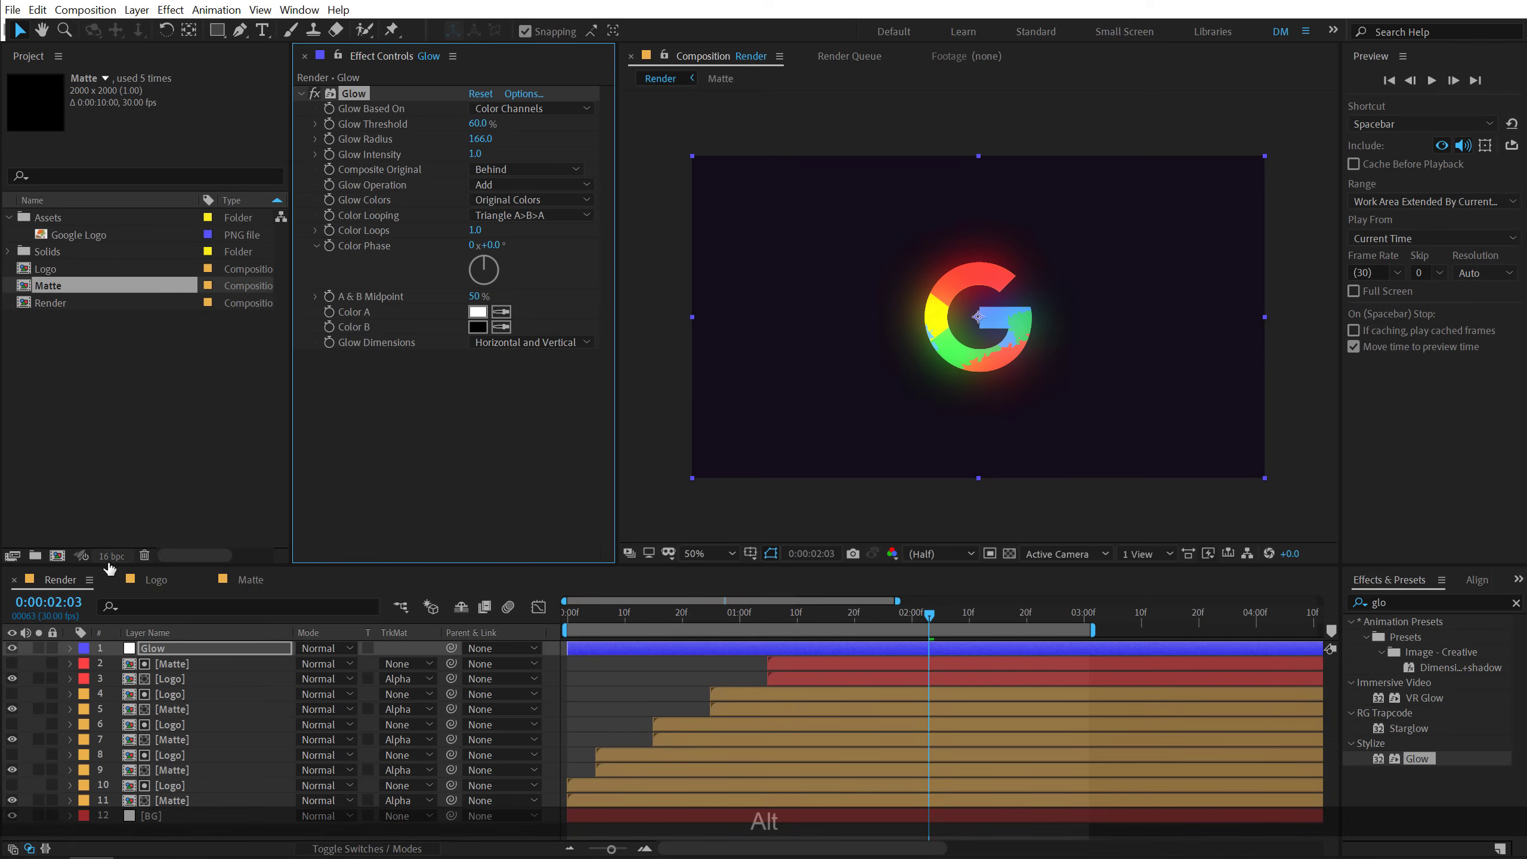
click(111, 561)
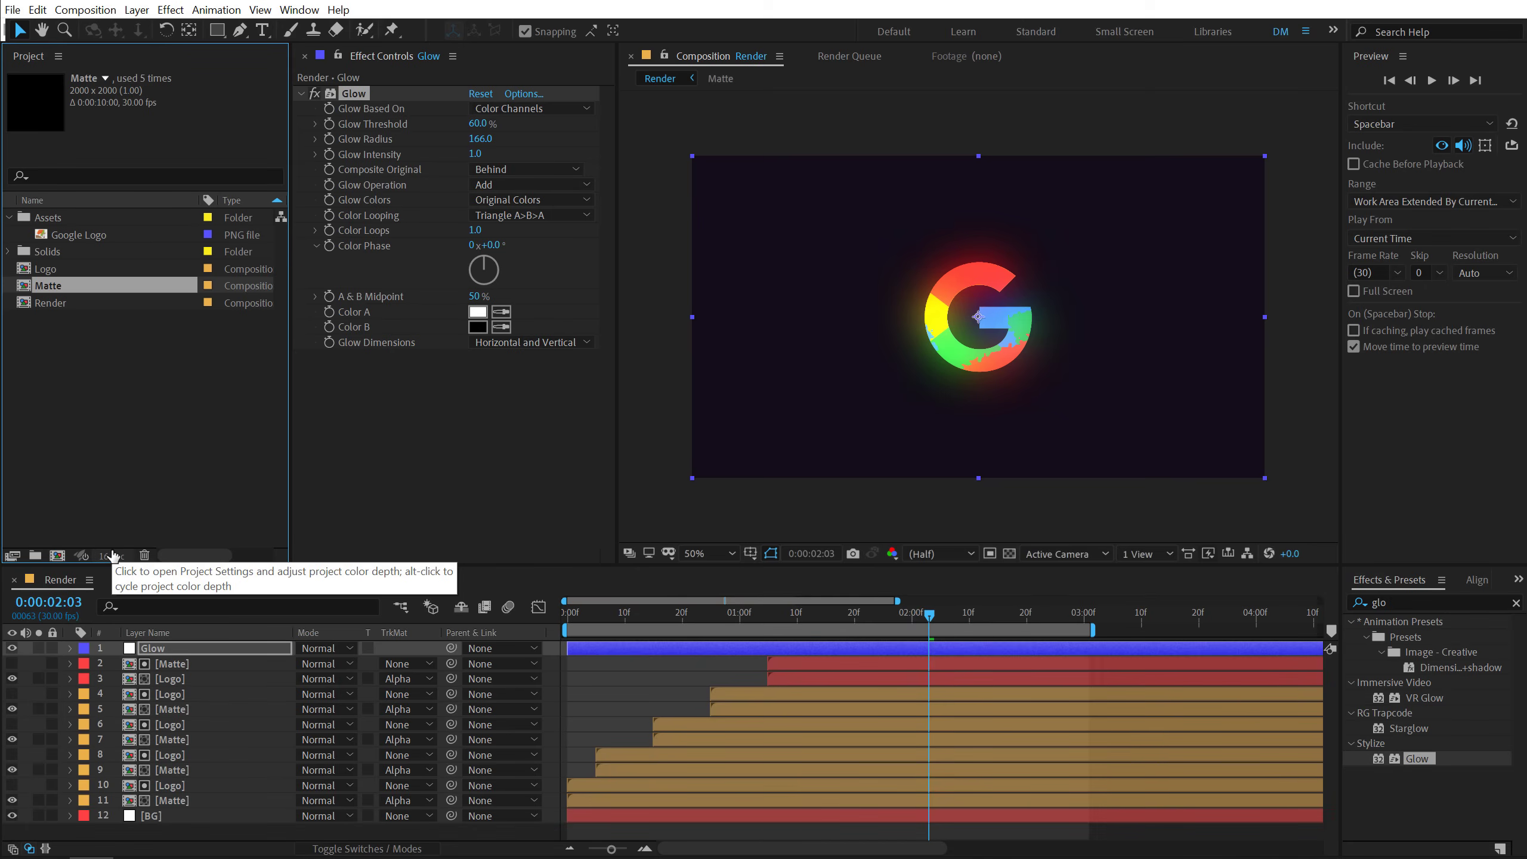
drag(481, 158, 431, 156)
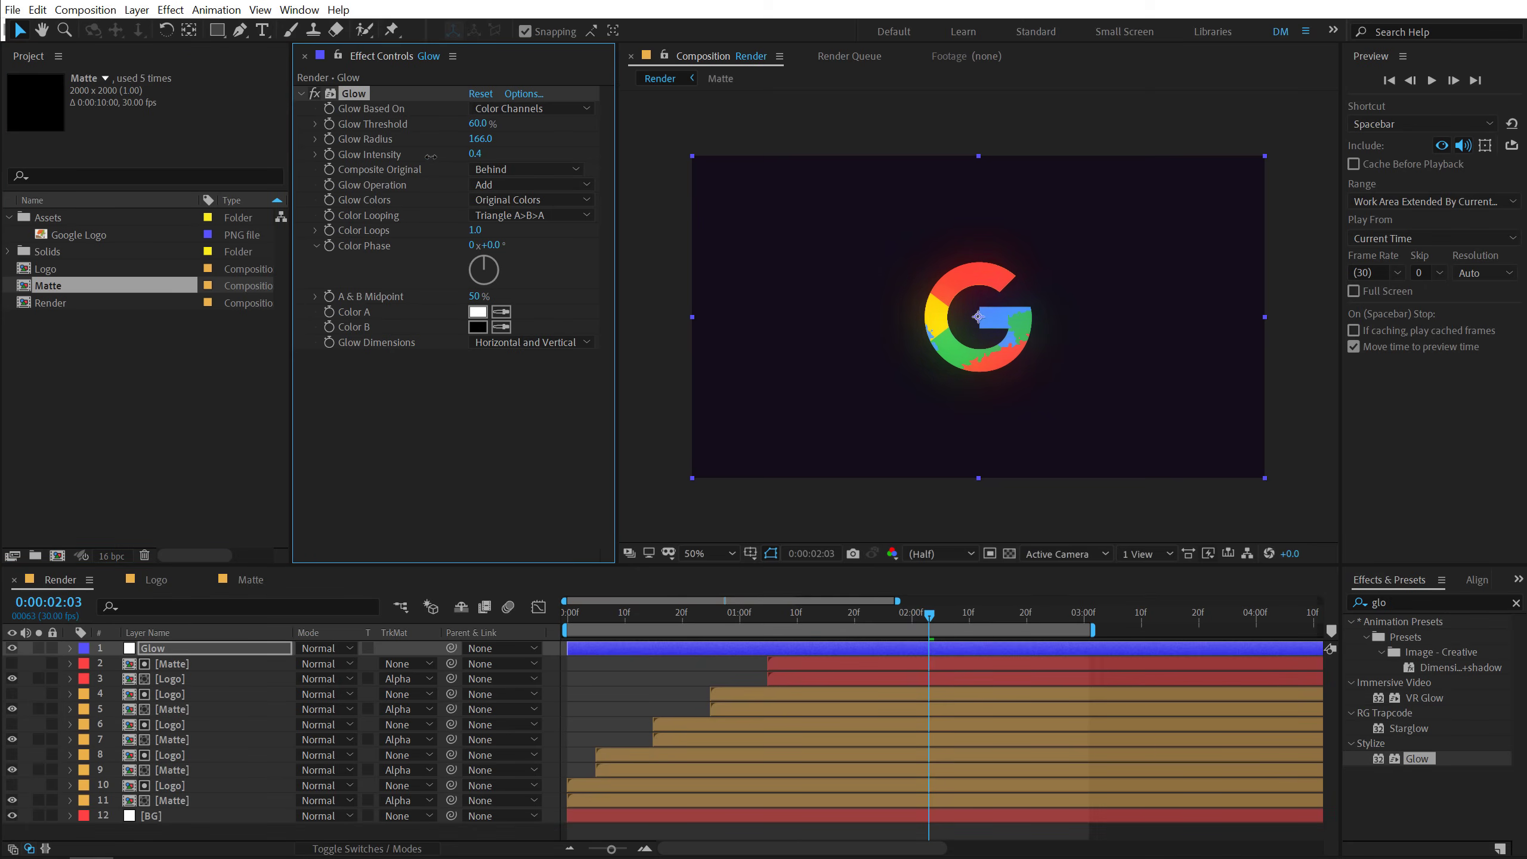
key(slash)
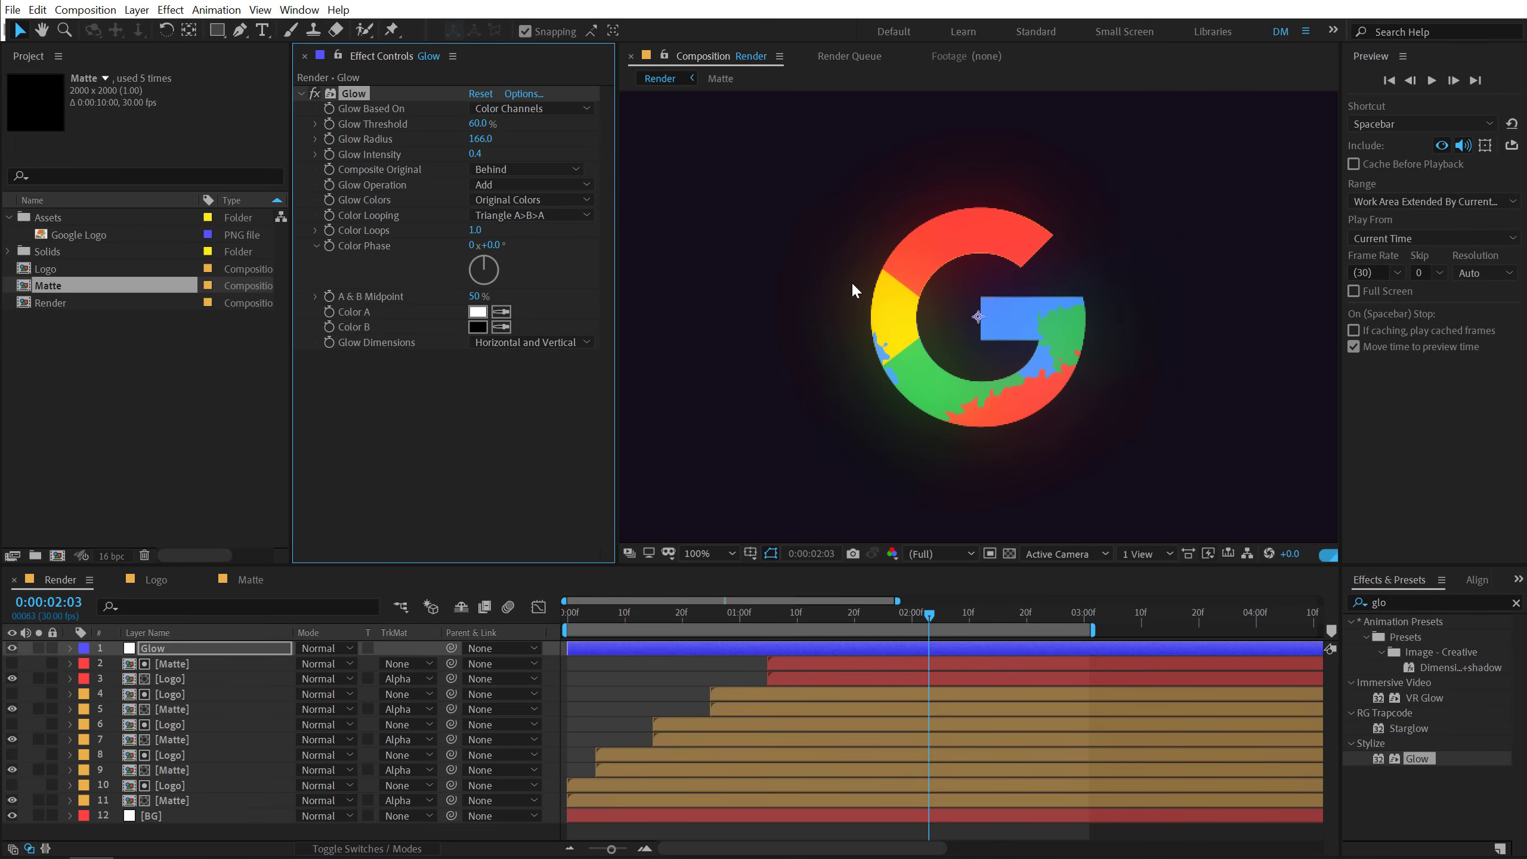
click(1393, 602)
Step: Apply Noise to the Glow layer with Amount of Noise 2%, then scrub from the start to check
text(noise)
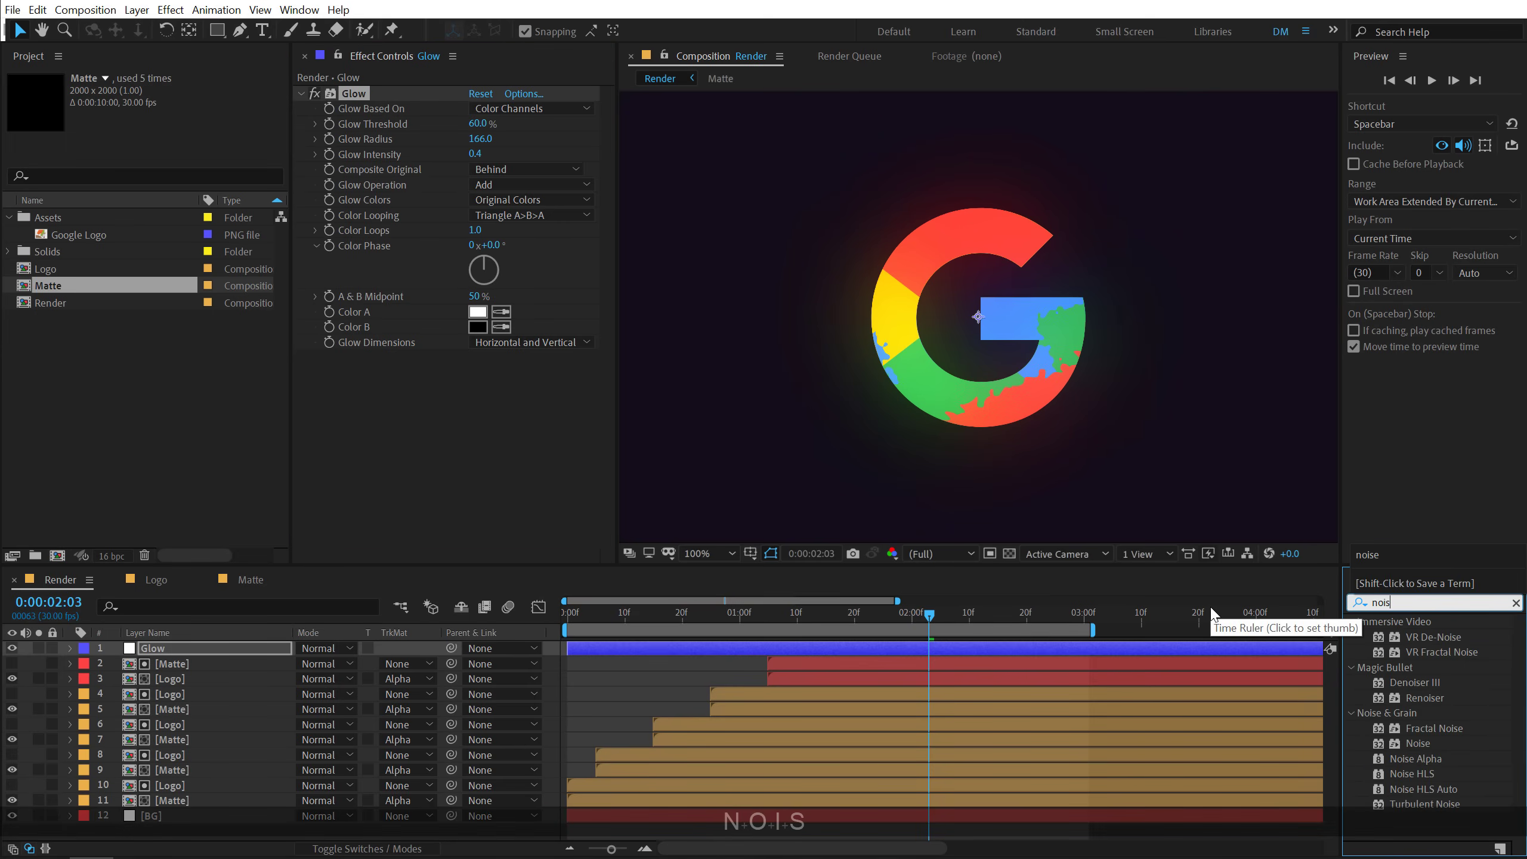
double_click(1414, 743)
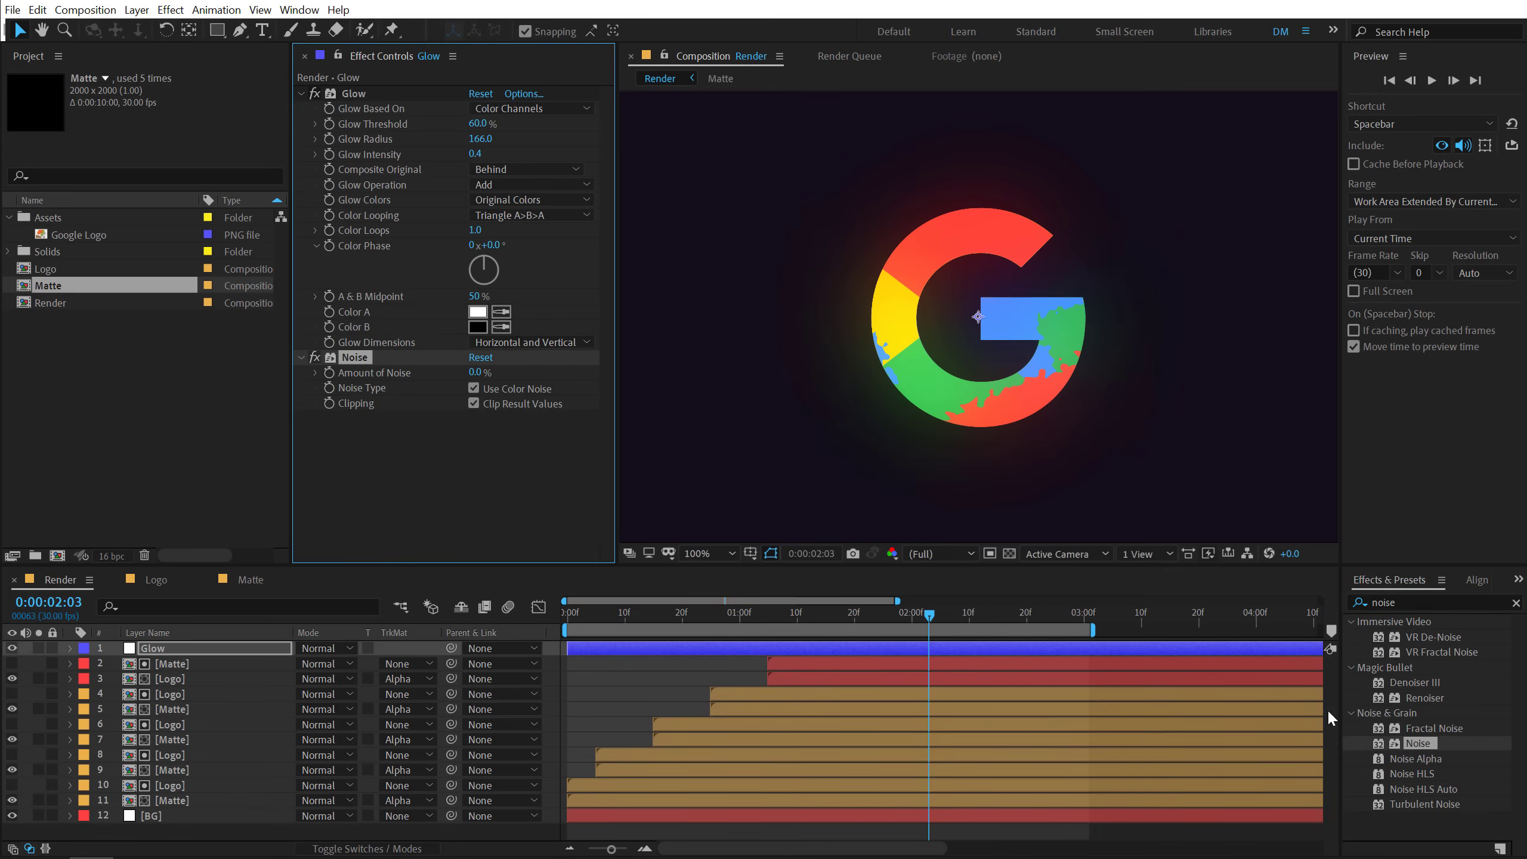
click(477, 373)
text(2)
key(Return)
click(524, 492)
scroll(920, 364, down, 2)
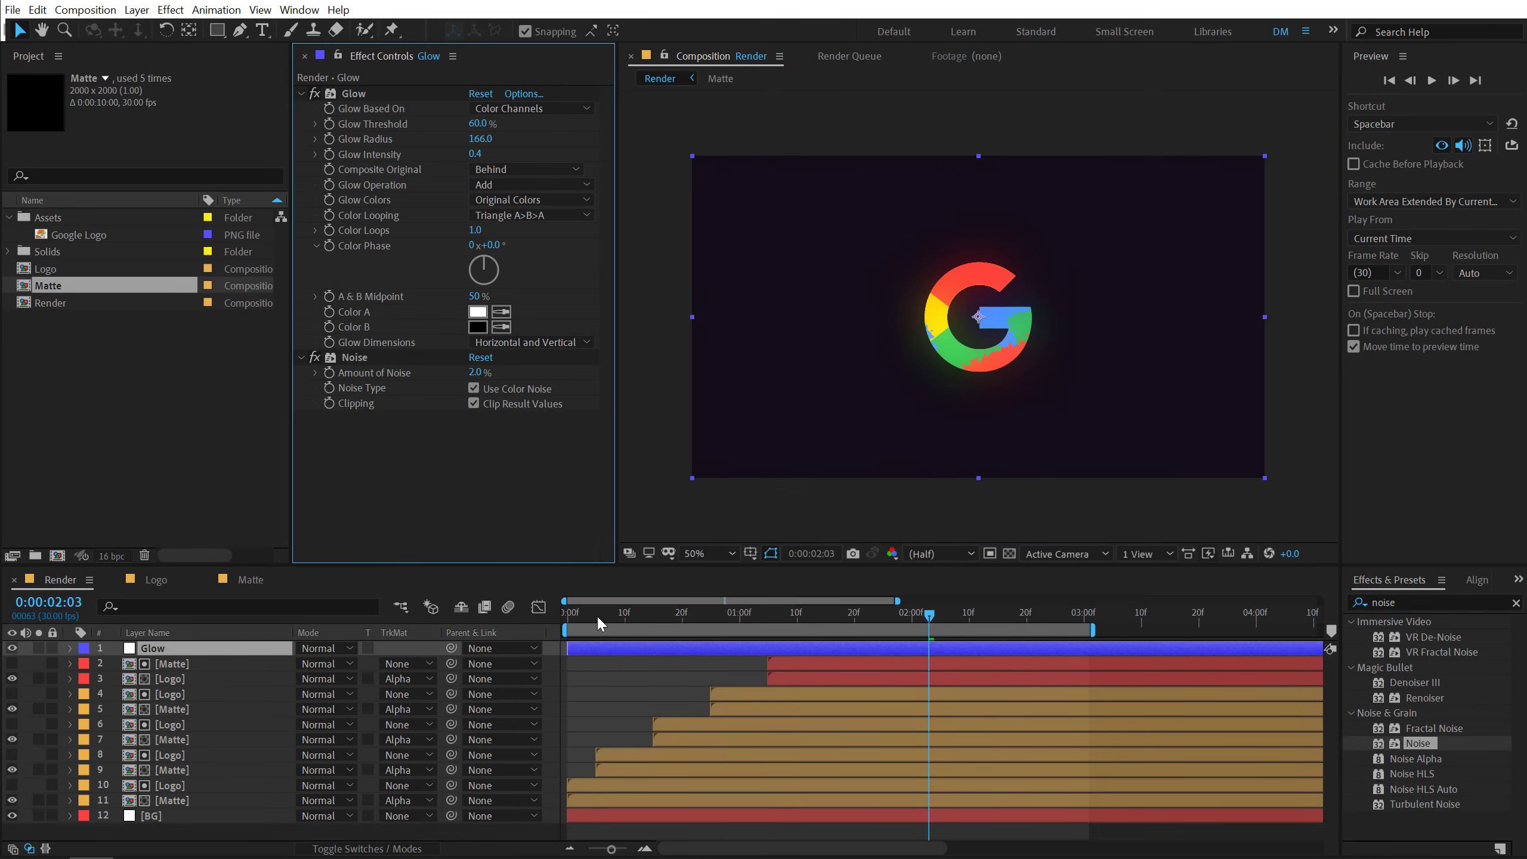
drag(597, 614, 1015, 594)
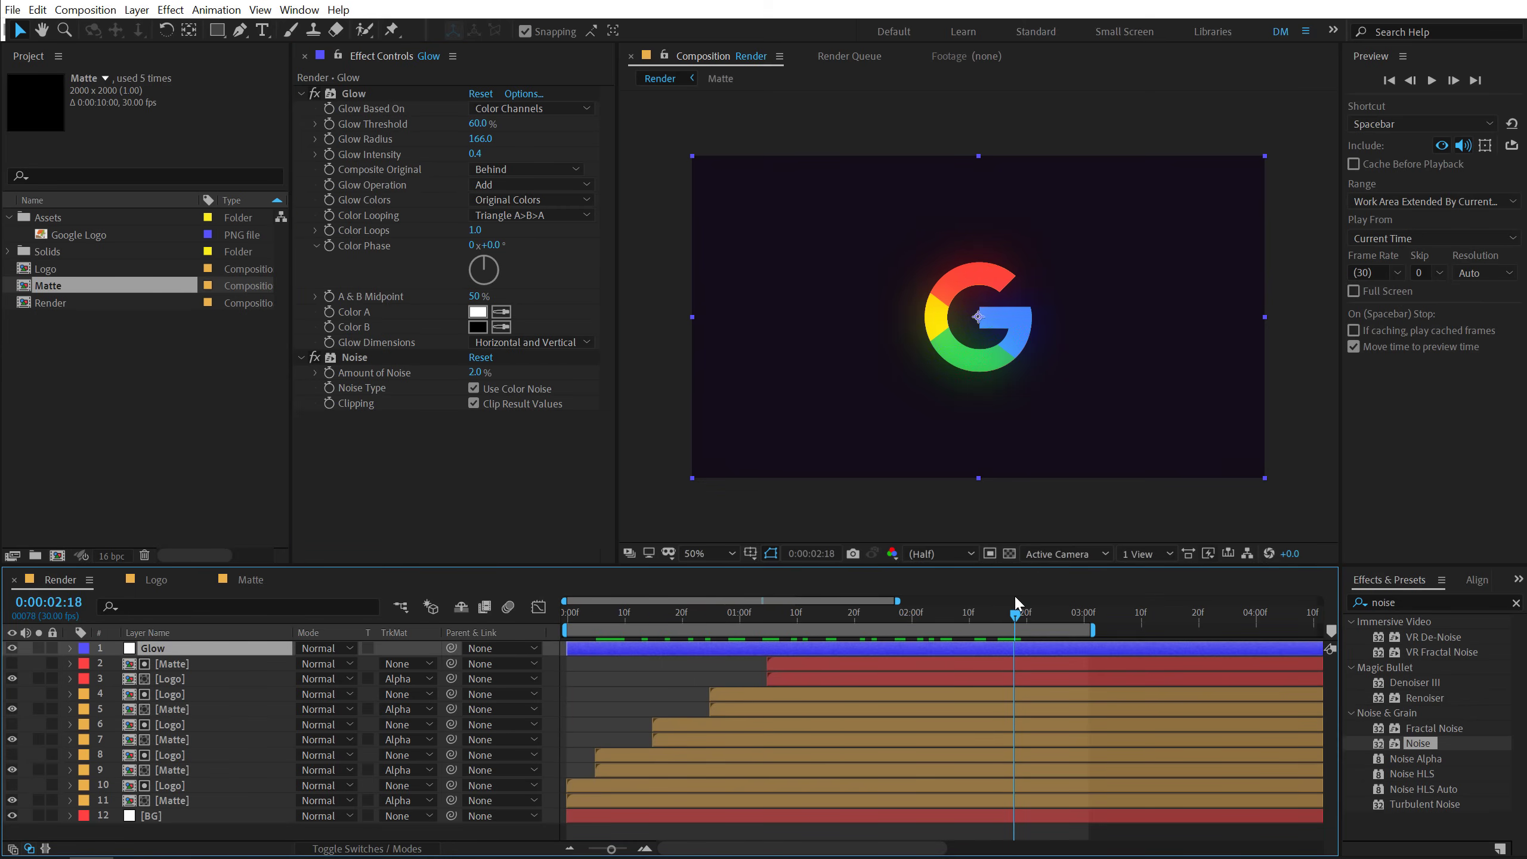